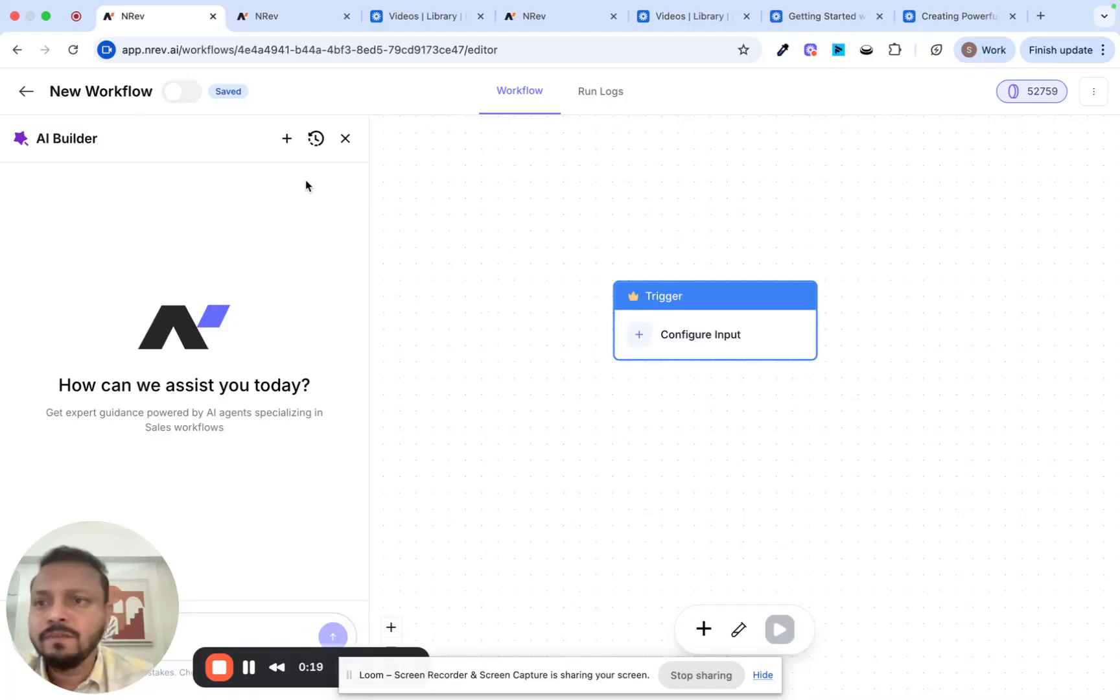
Step: Close the AI Builder pane, view the list of existing workflows, and return to the new workflow's editor
click(346, 139)
click(272, 20)
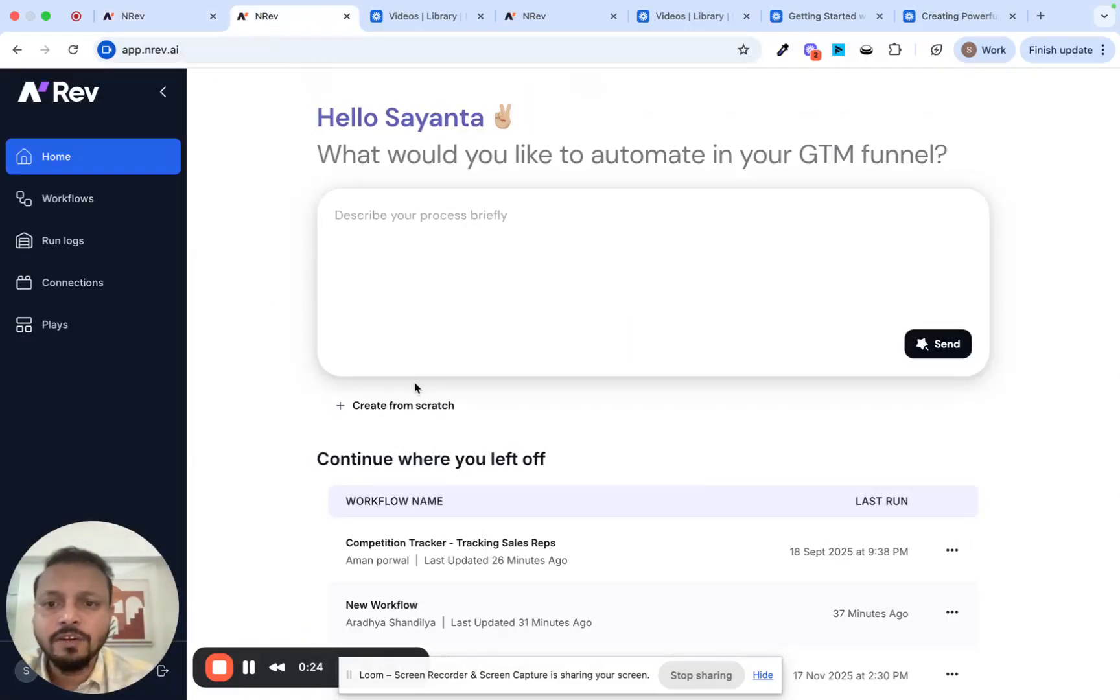
click(105, 193)
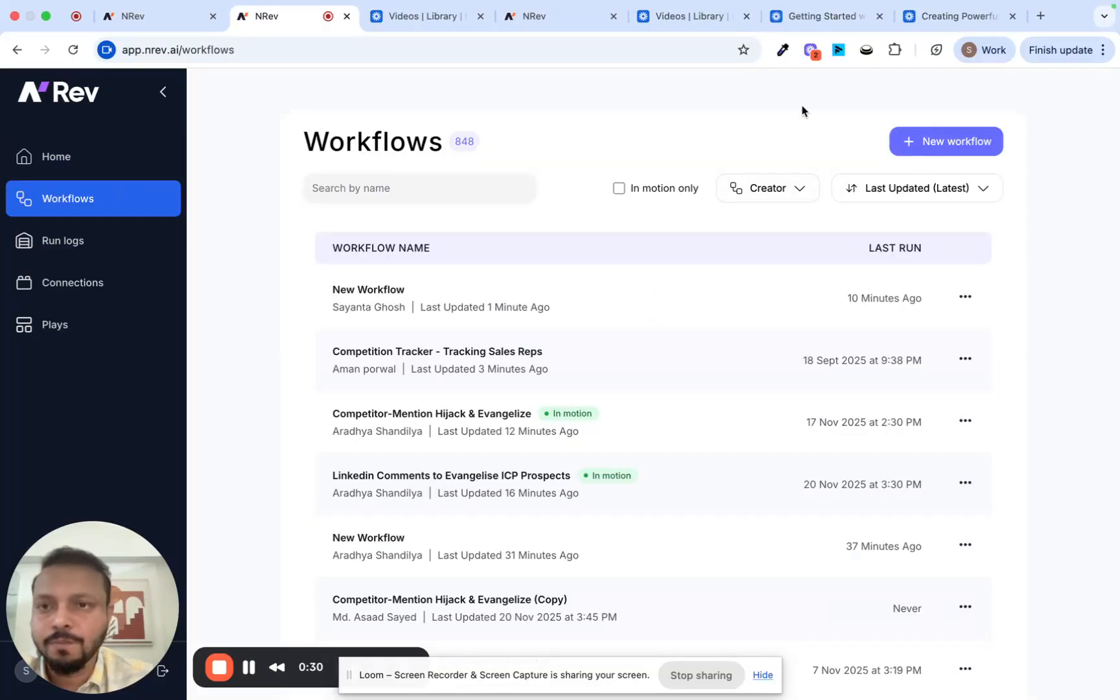
click(162, 21)
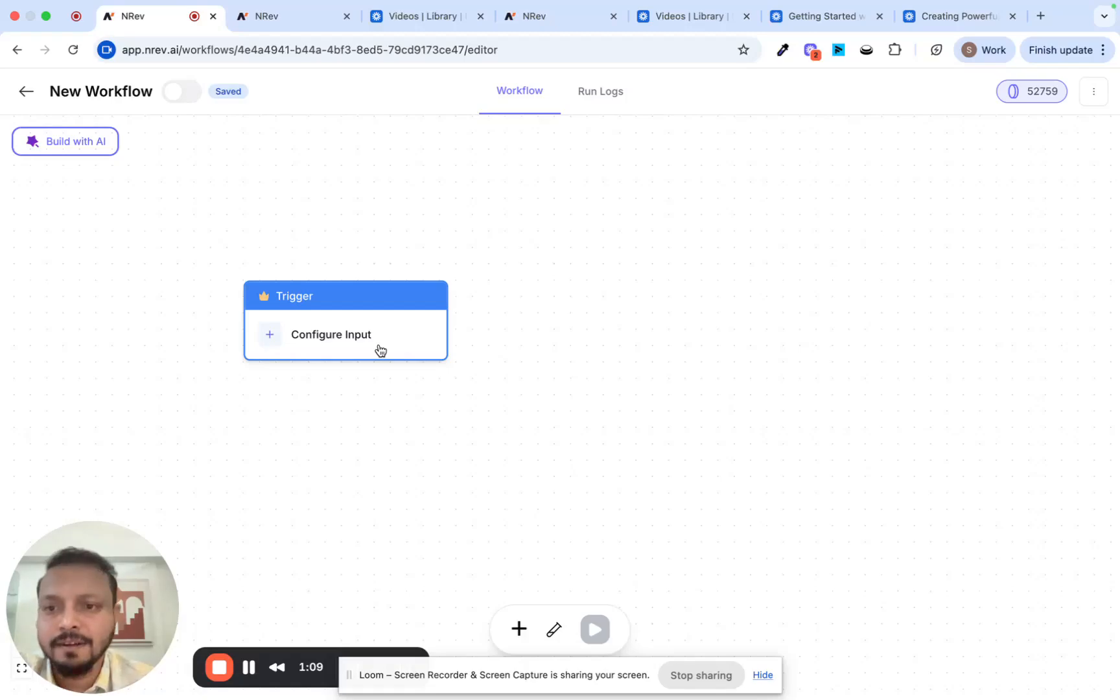
Step: Configure the workflow's trigger manually as an Input Form, searching the triggers for "input"
click(368, 336)
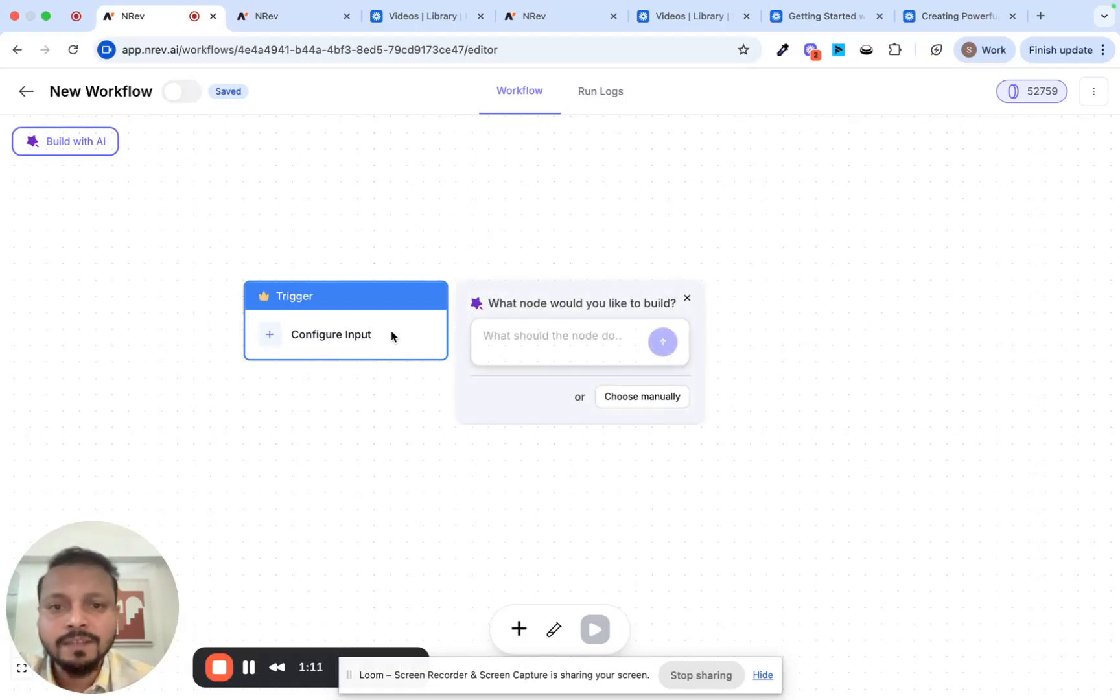
click(661, 404)
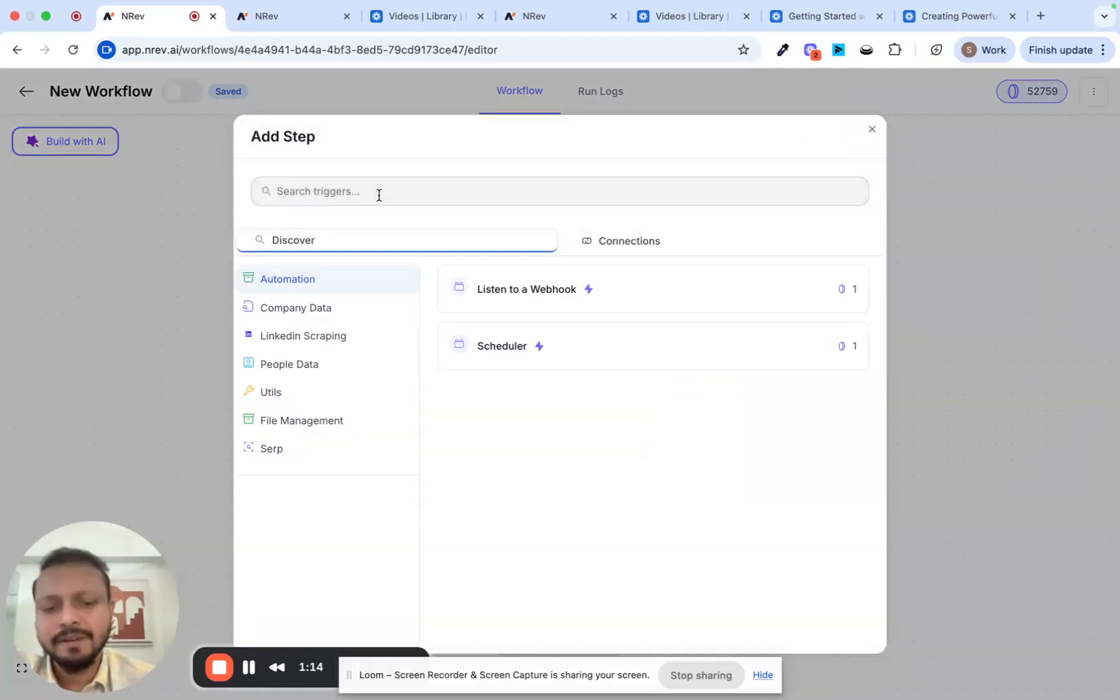
click(377, 191)
text(input)
click(380, 328)
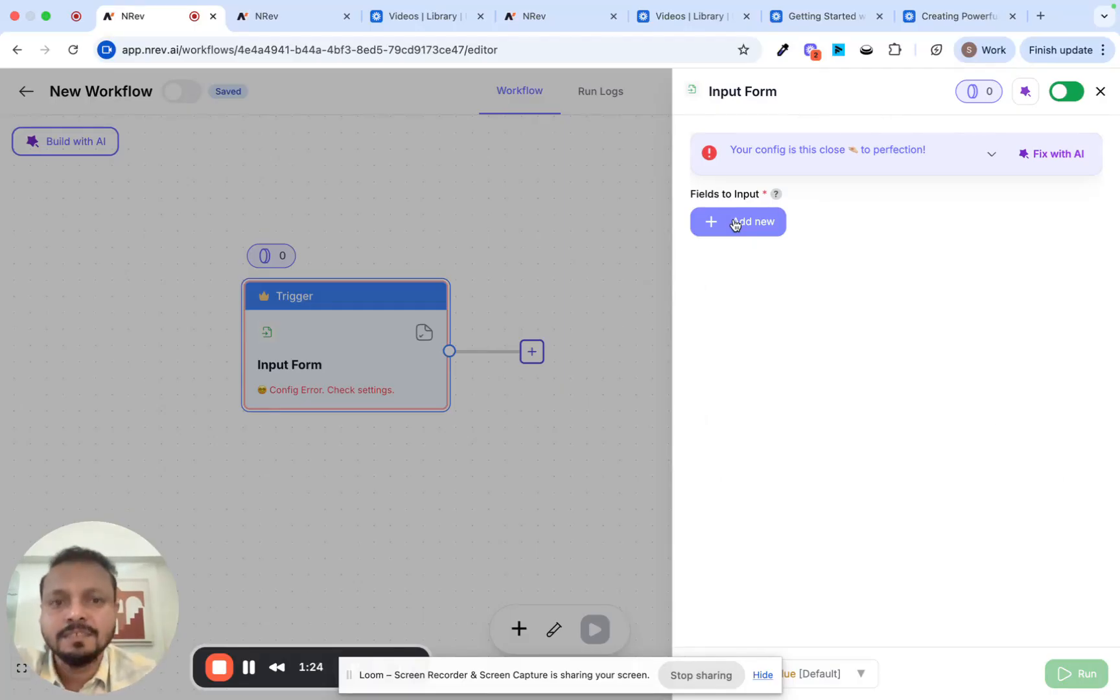
Step: Add an input field to the Input Form with the field text "Input Text"
click(734, 223)
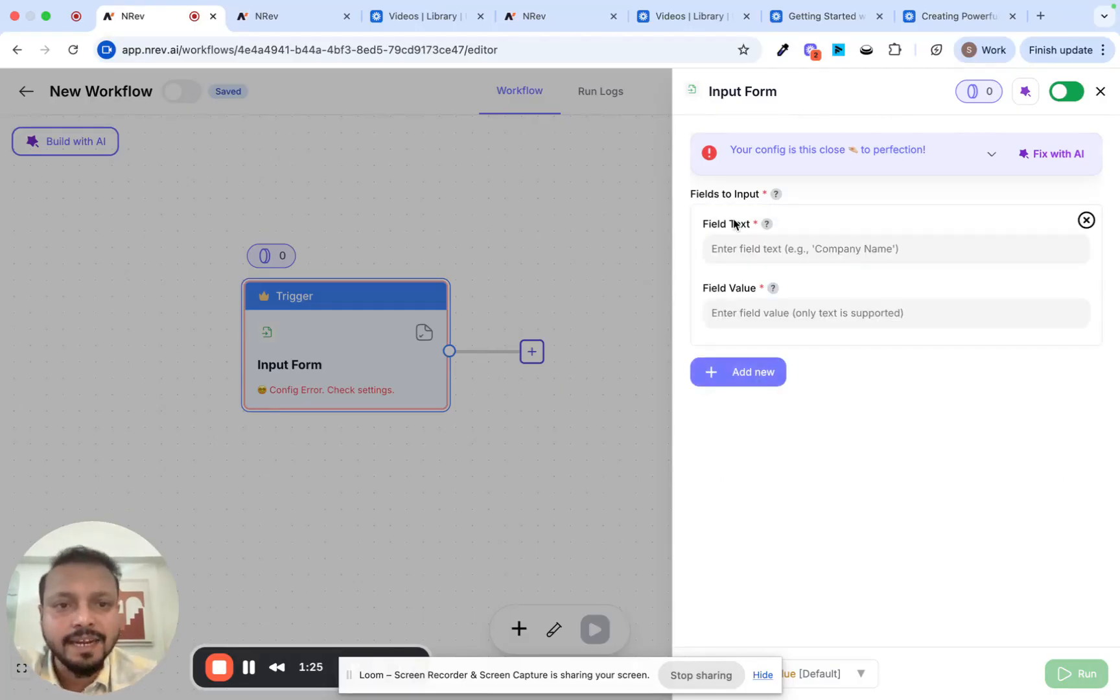
click(775, 253)
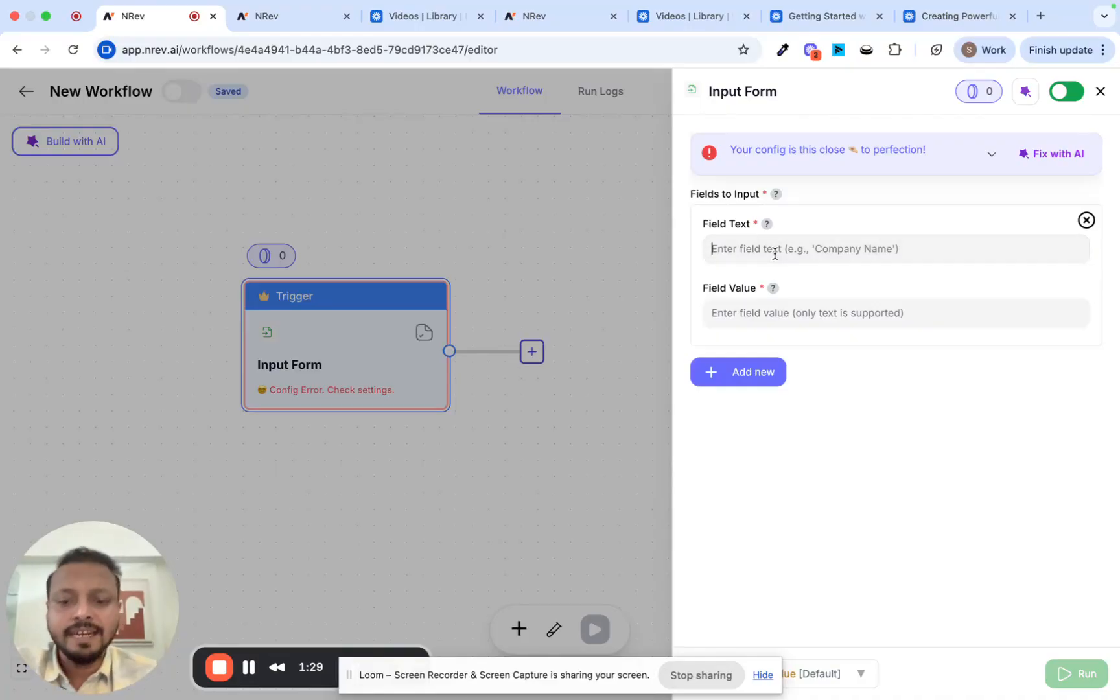
text(Input Tex)
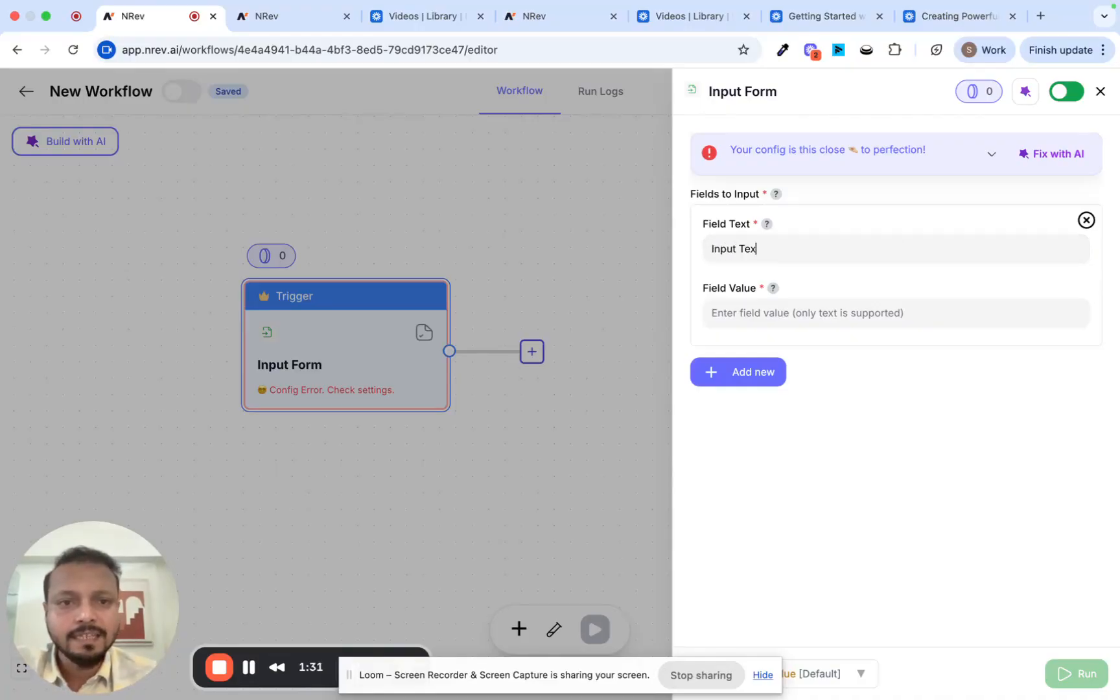
text(t)
Step: Set the Input Text field's value to "Find me all the relevant people in Moengage"
click(801, 302)
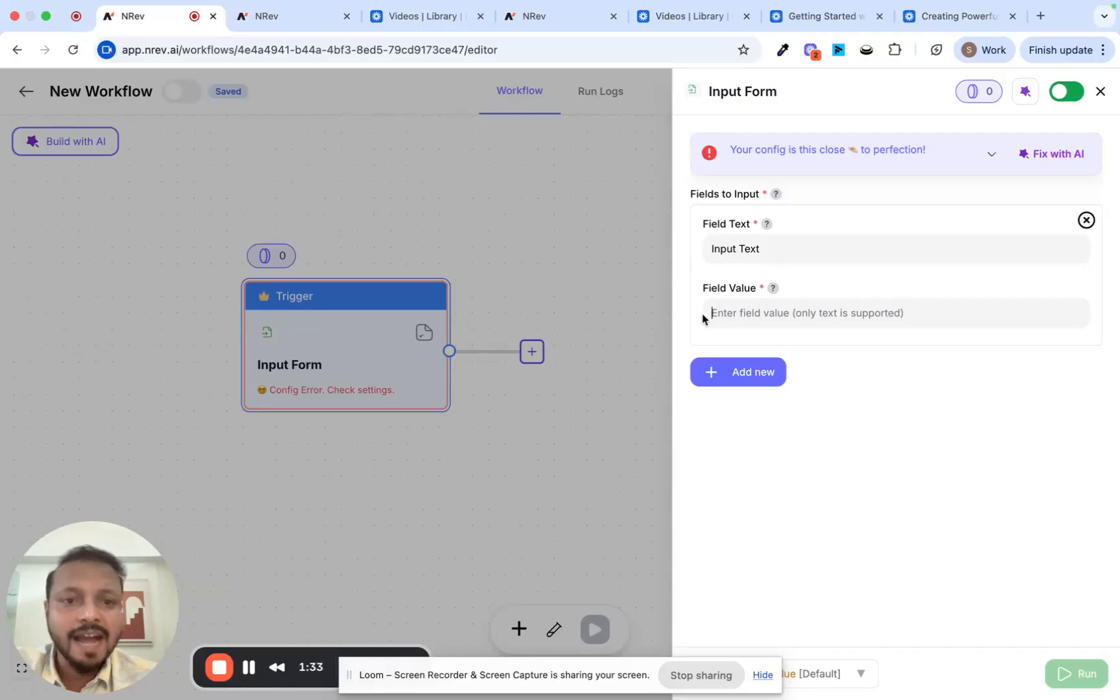
text(Find me the)
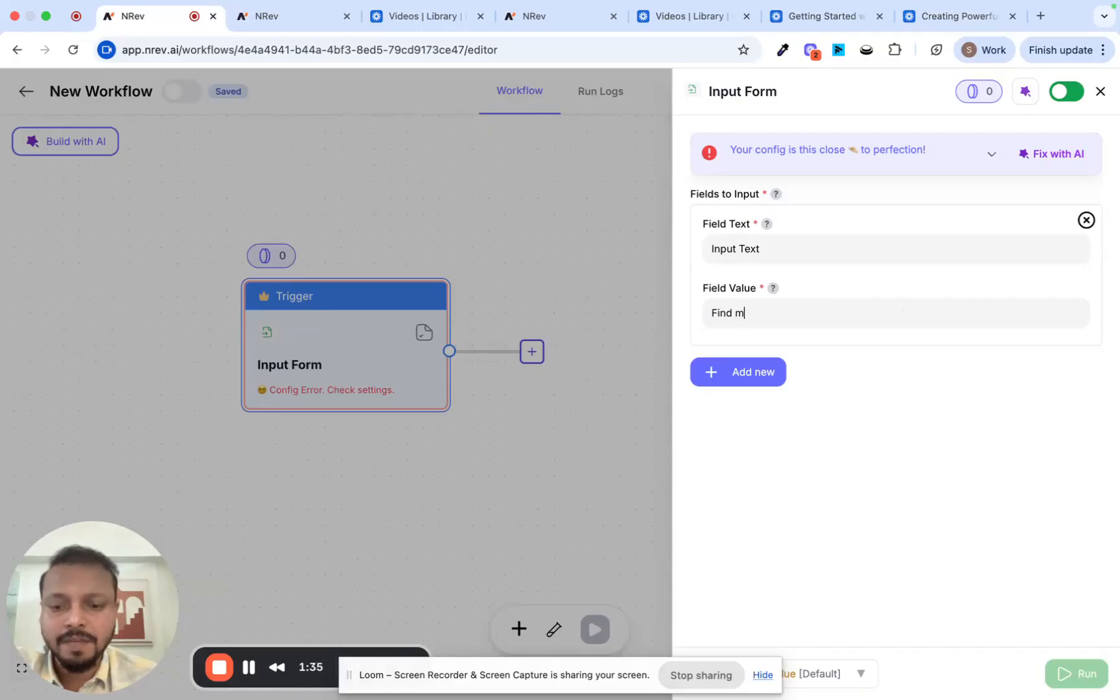
key(BackSpace)
key(BackSpace)
text(al)
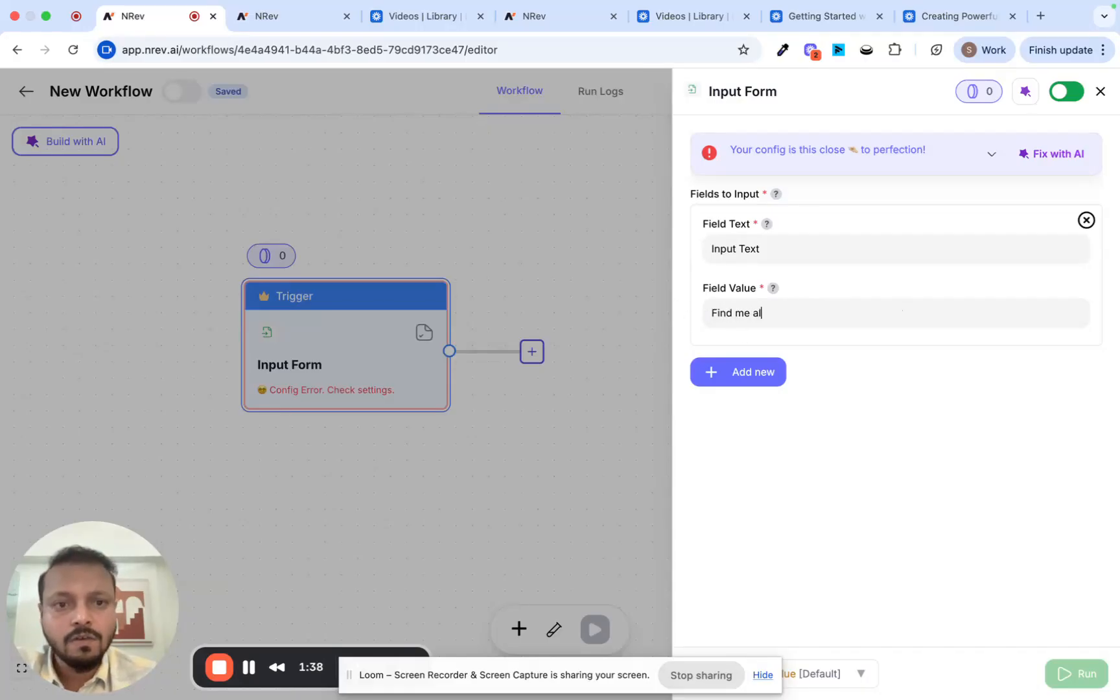
text(l the relevant )
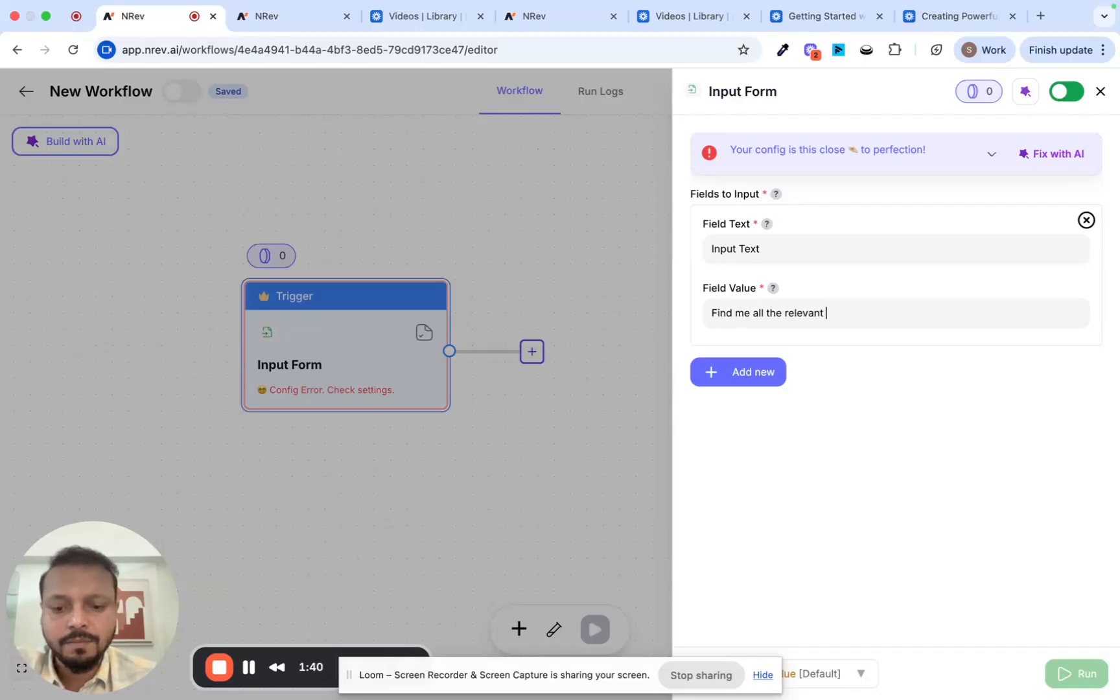
text(people in Moengage)
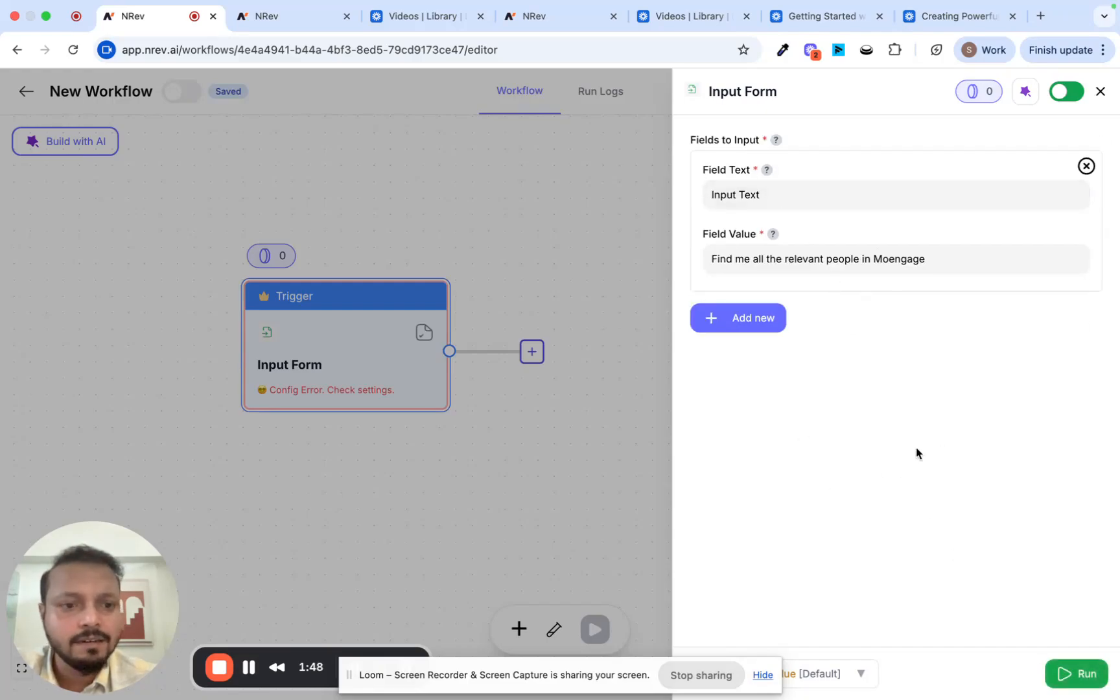
Step: Run the Input Form trigger and review its output preview
click(1081, 676)
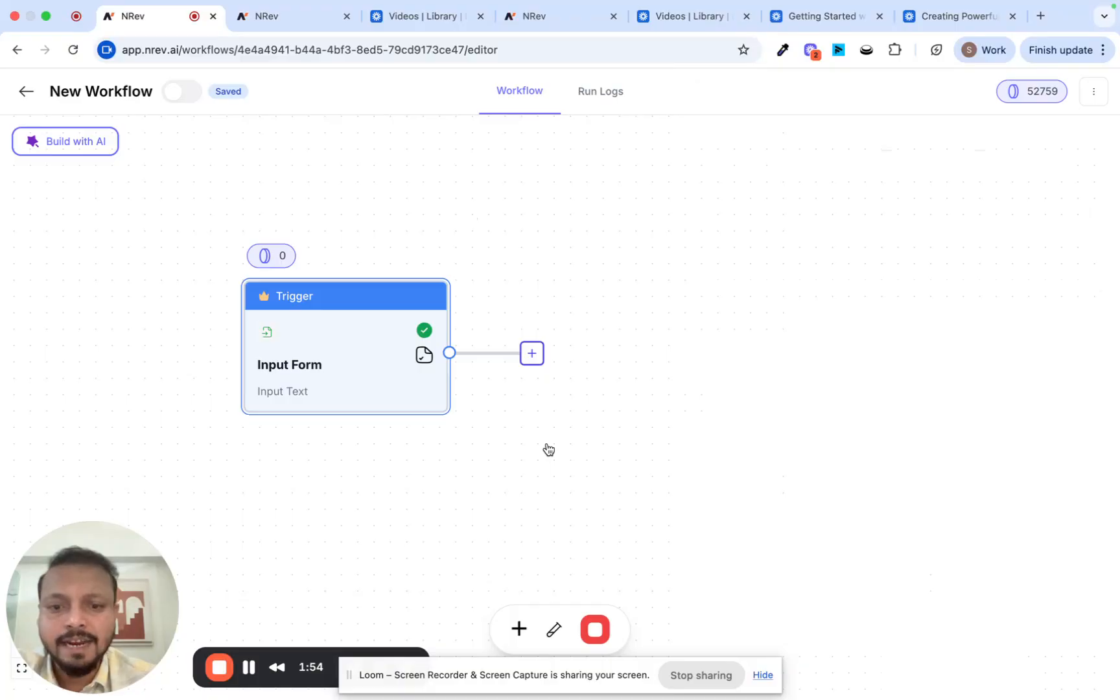
click(762, 675)
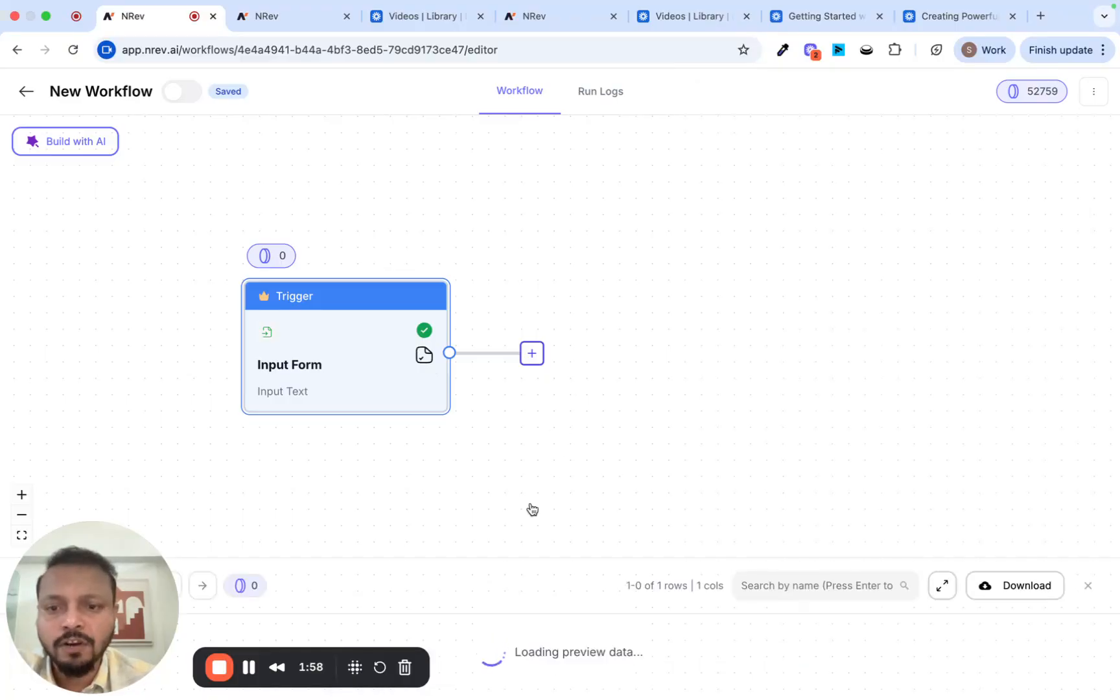
drag(91, 614, 88, 262)
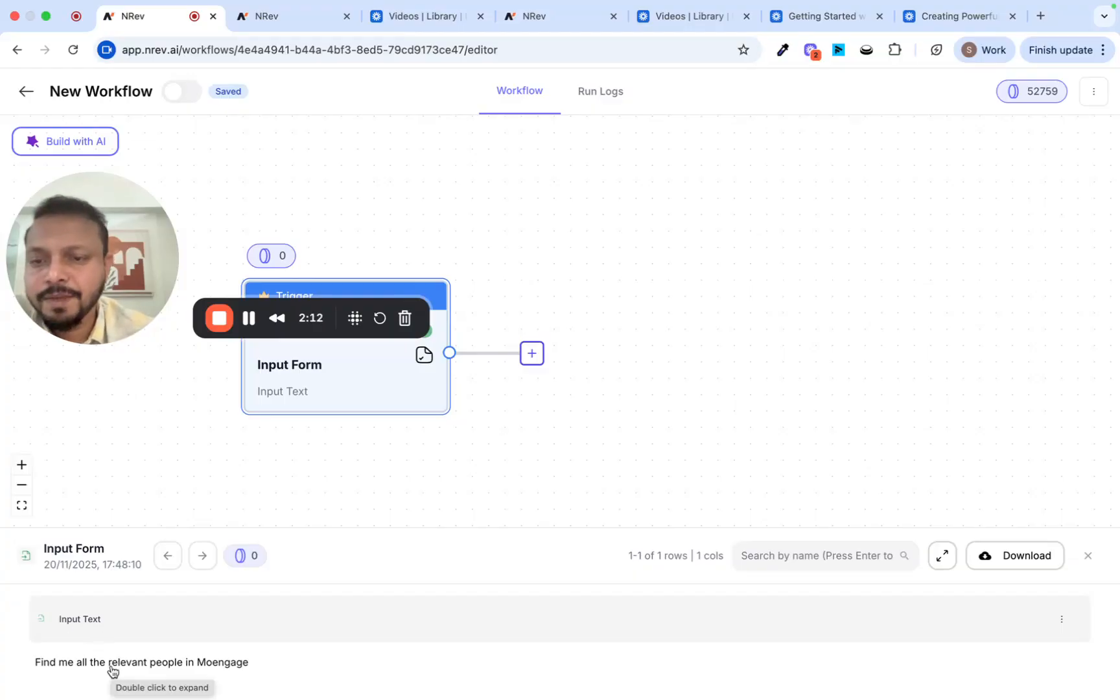
scroll(407, 487, right, 1)
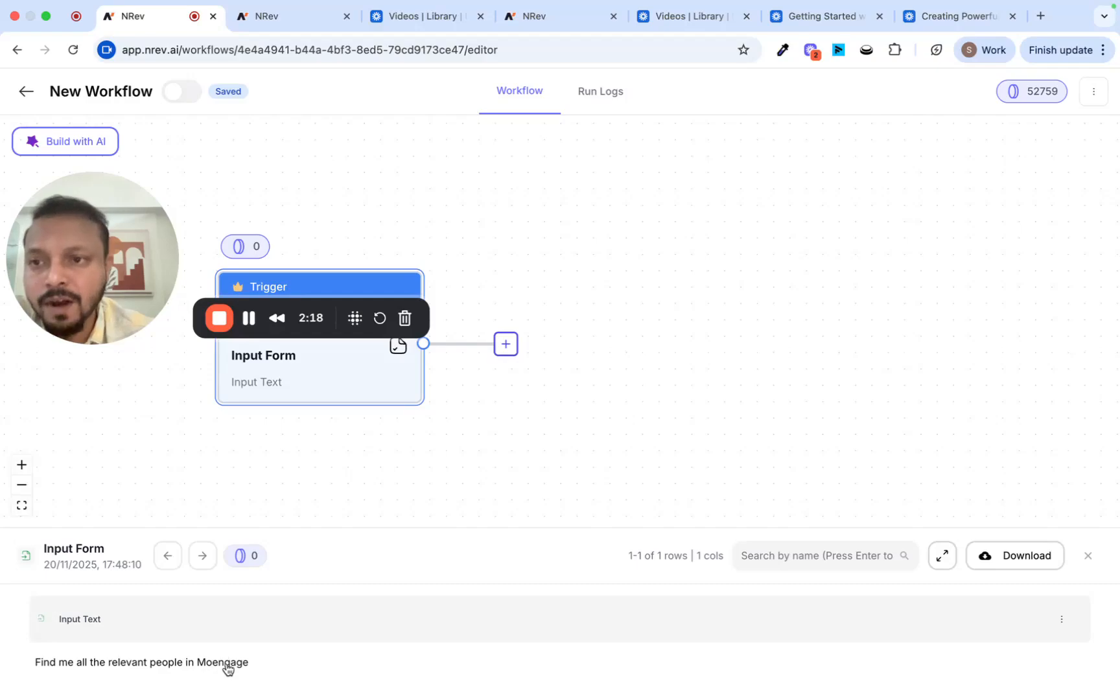
Step: Add an Ask AI node after the Input Form by choosing the step manually
click(506, 343)
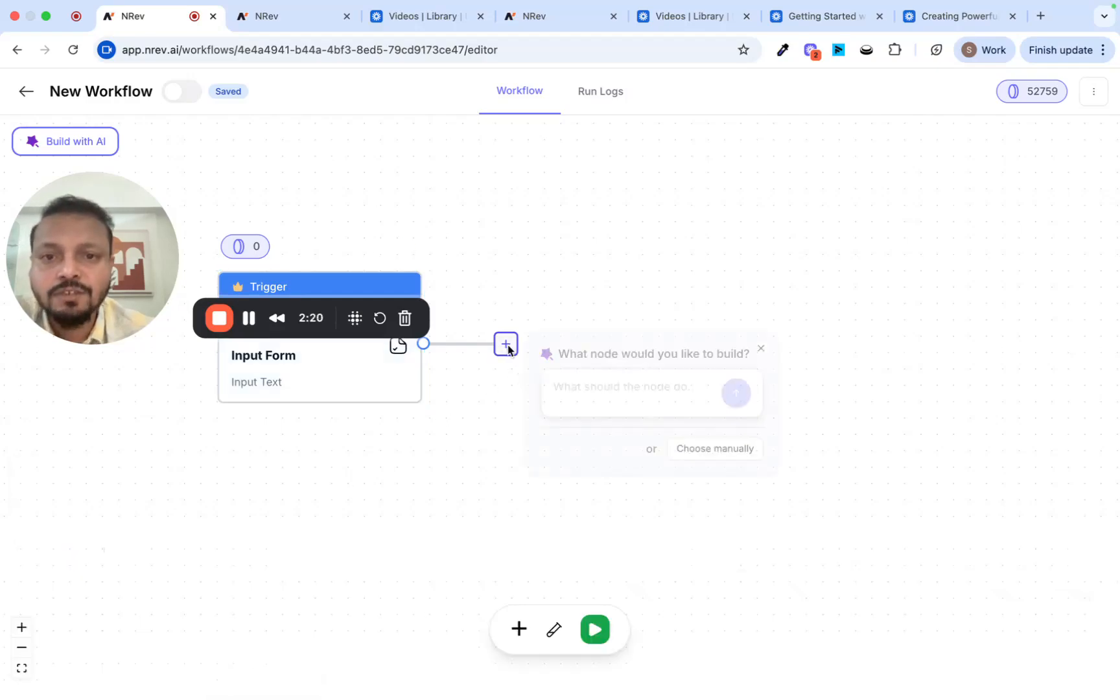
click(688, 447)
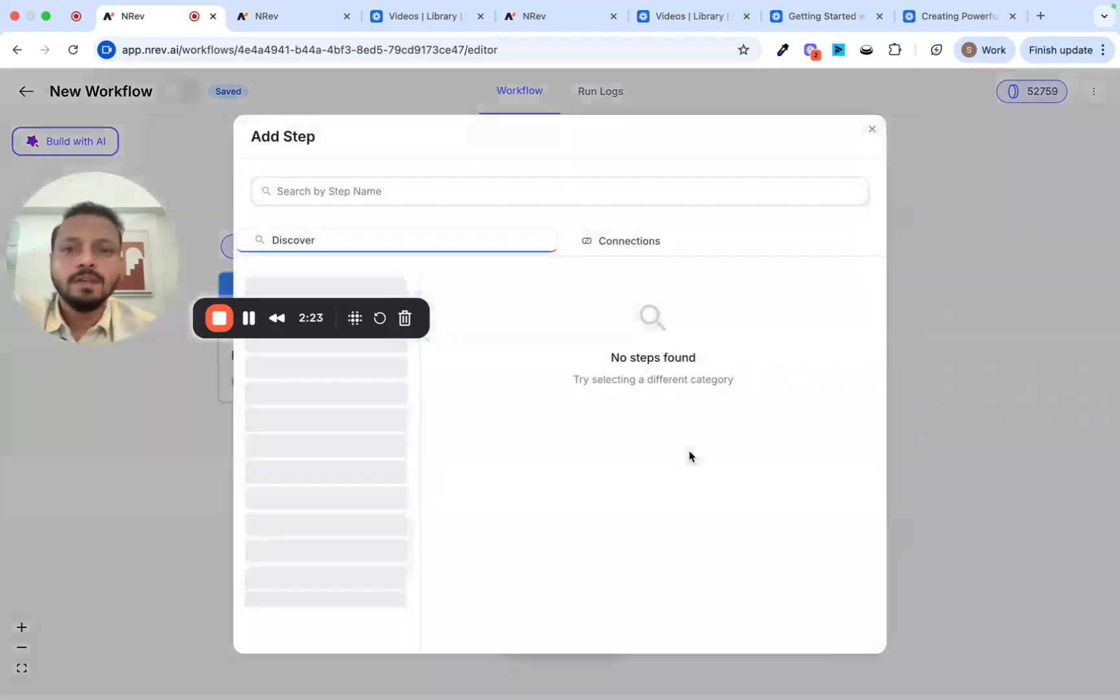
click(488, 288)
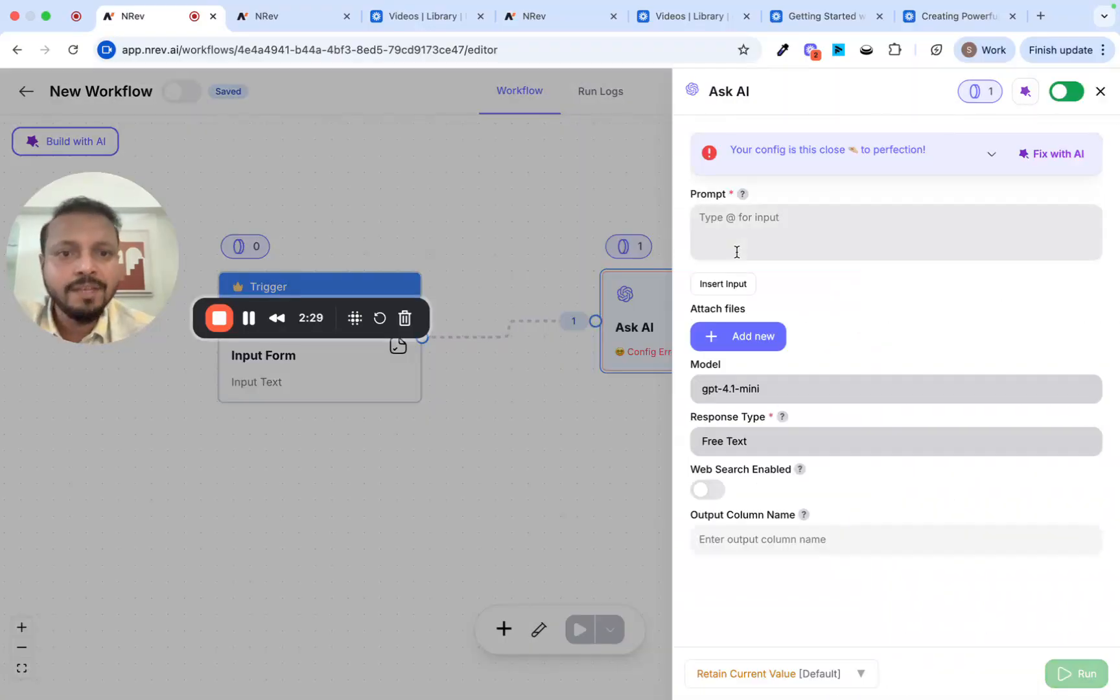
Step: Insert the Input Text column as a variable in the Ask AI prompt
click(740, 229)
click(722, 284)
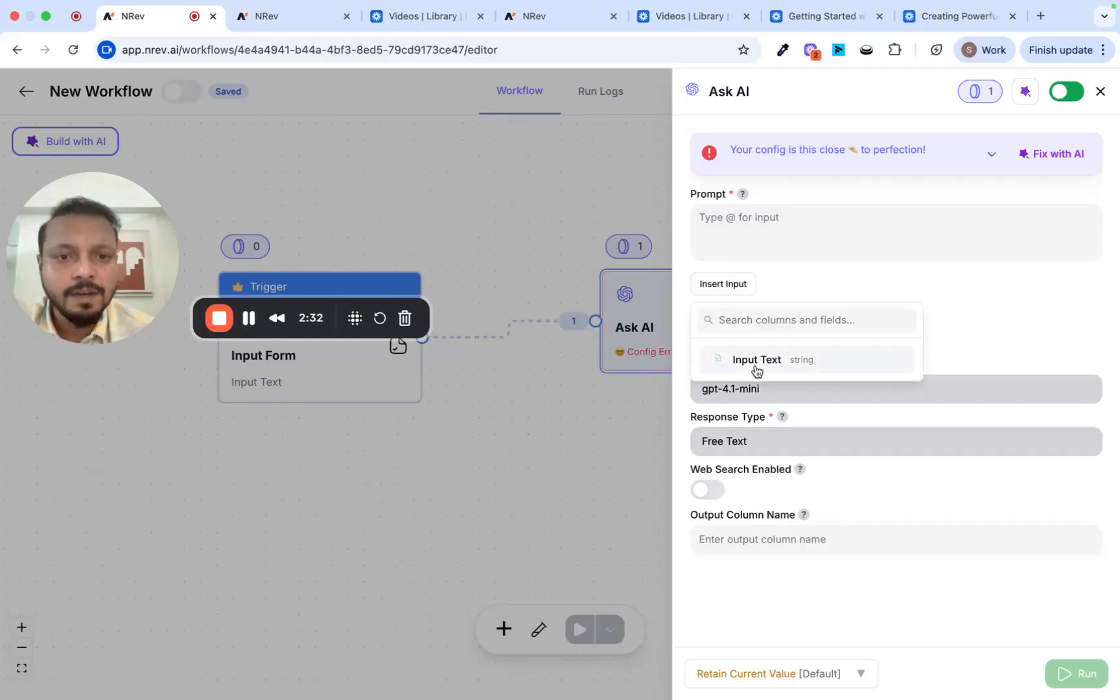
click(742, 361)
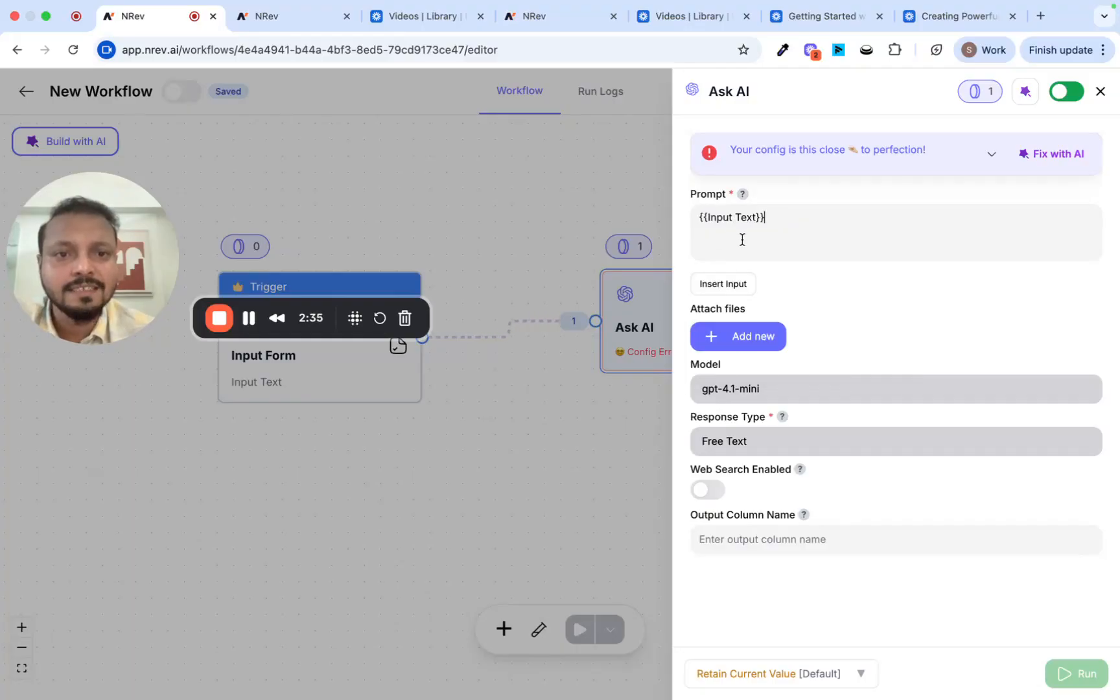
Step: Continue the prompt: "From the above text extract the name of the company that is mentioned and then find the URL of the official website of this company."
key(Return)
text(From)
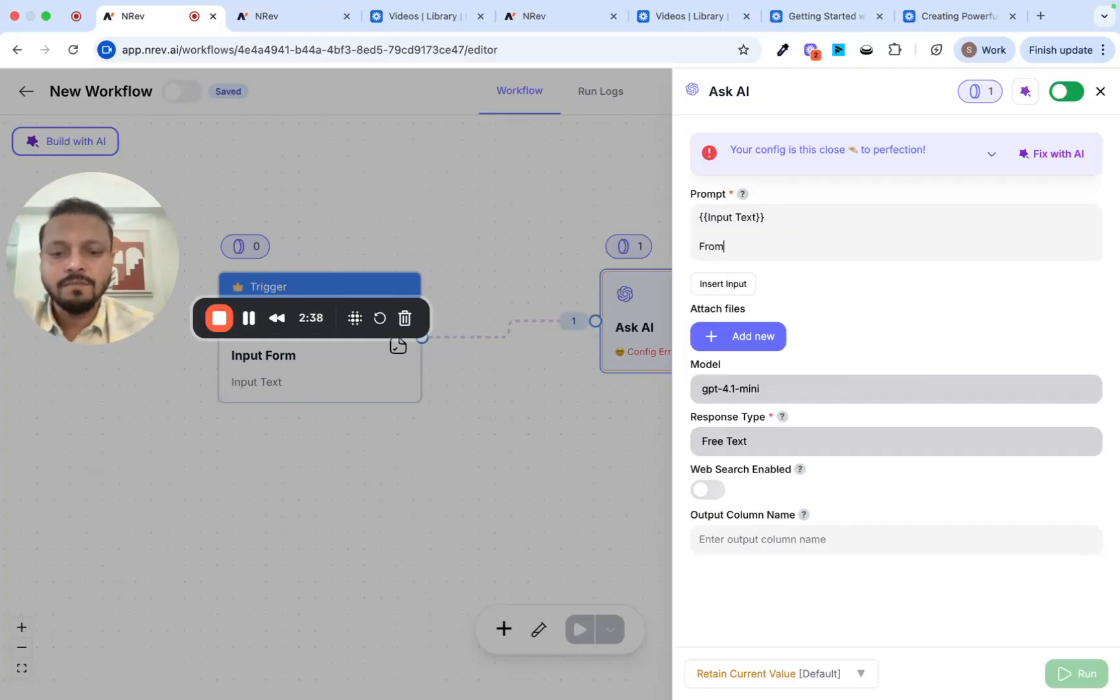
text( the above text ex)
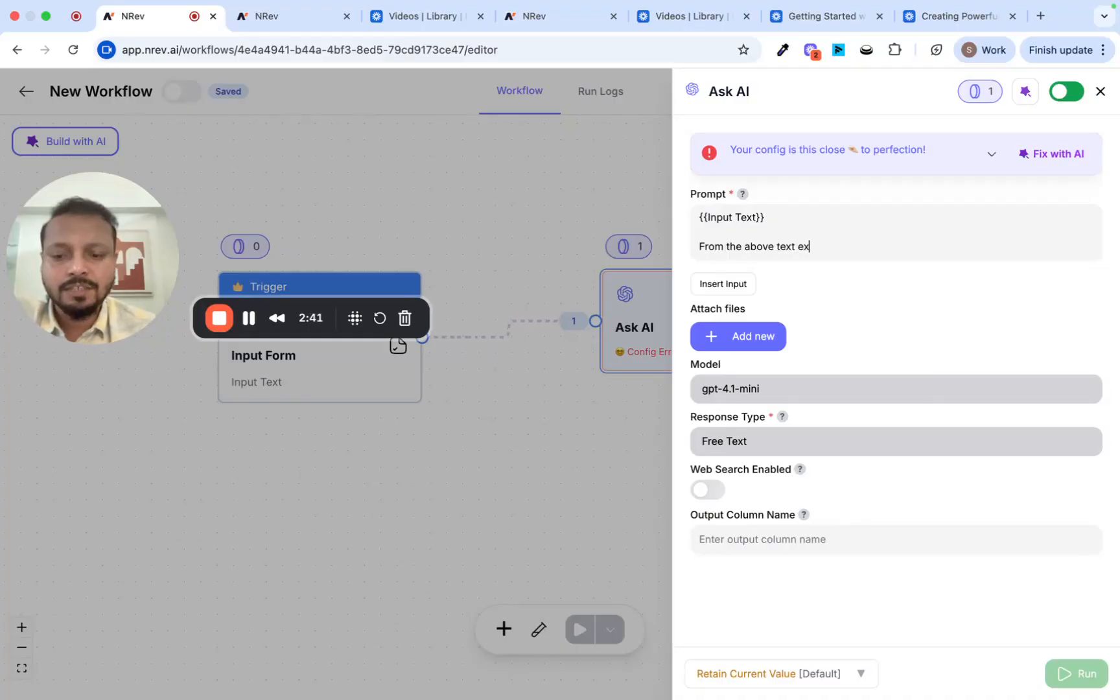
text(tract the name o)
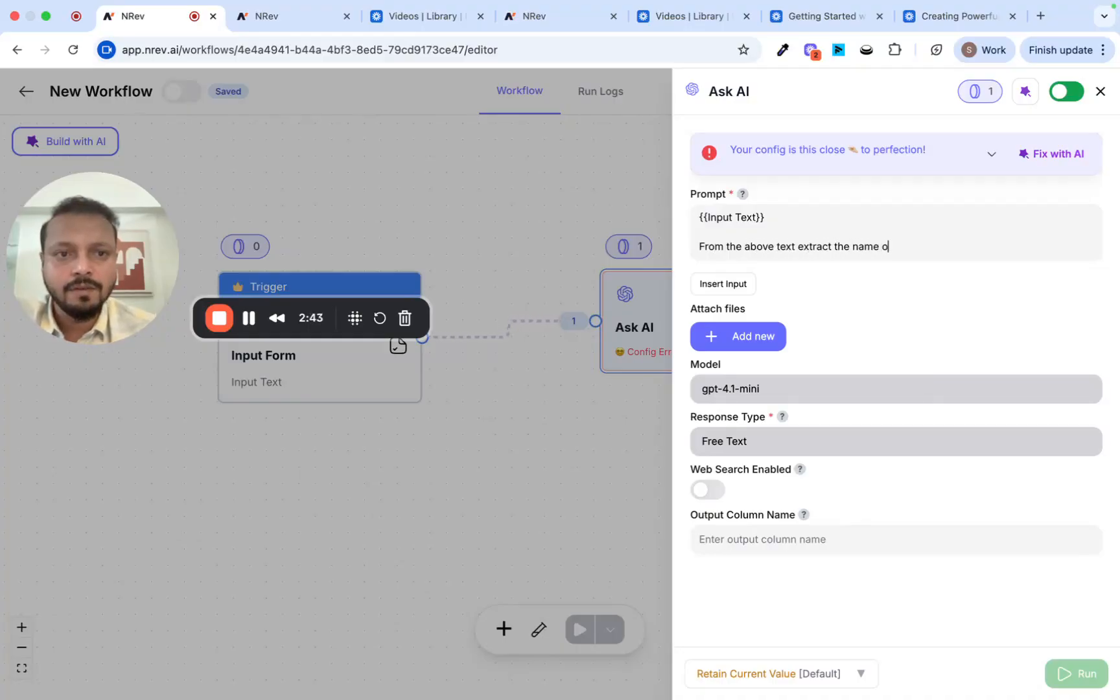
text(f the company th)
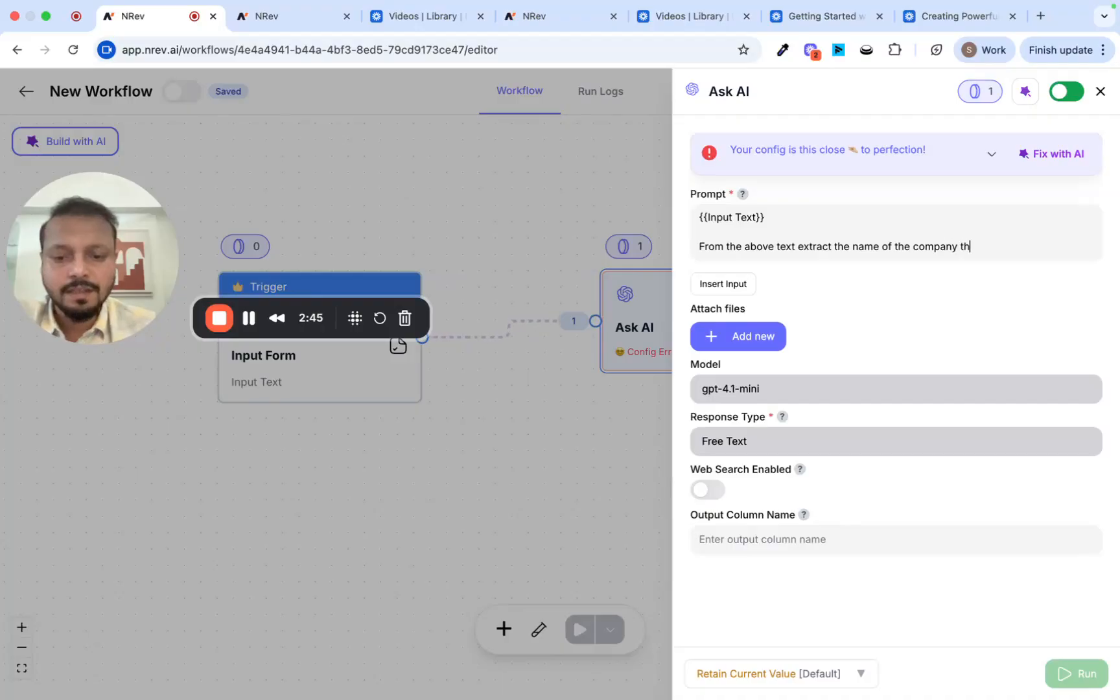
text(at is mentioned and then find the)
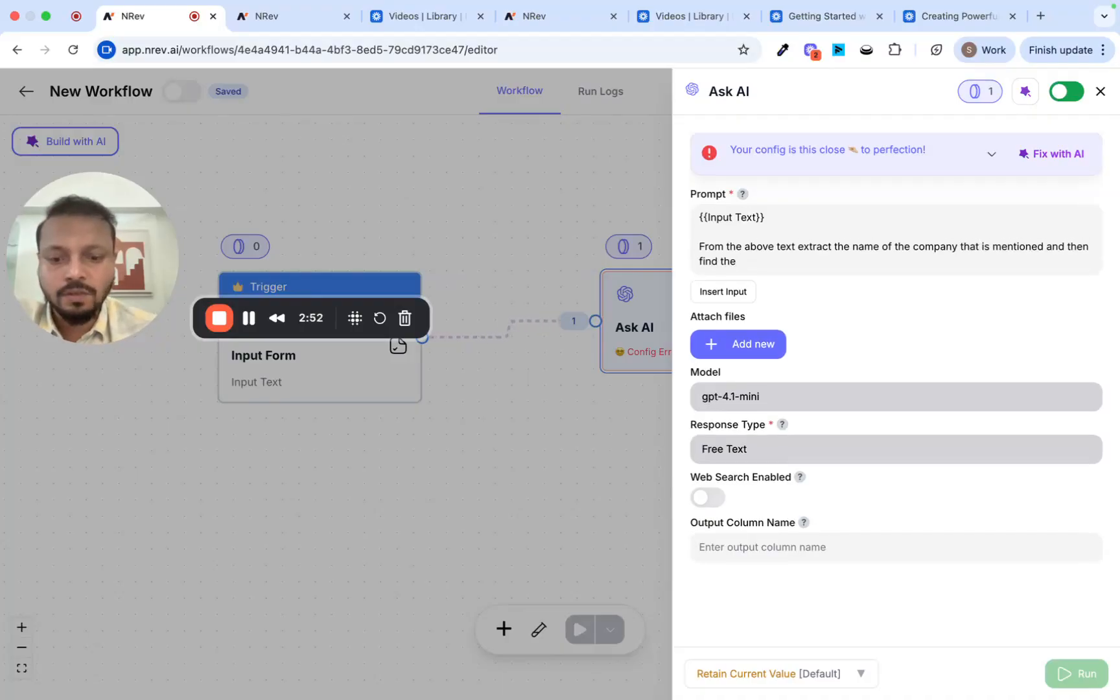
text( URL of the official webs)
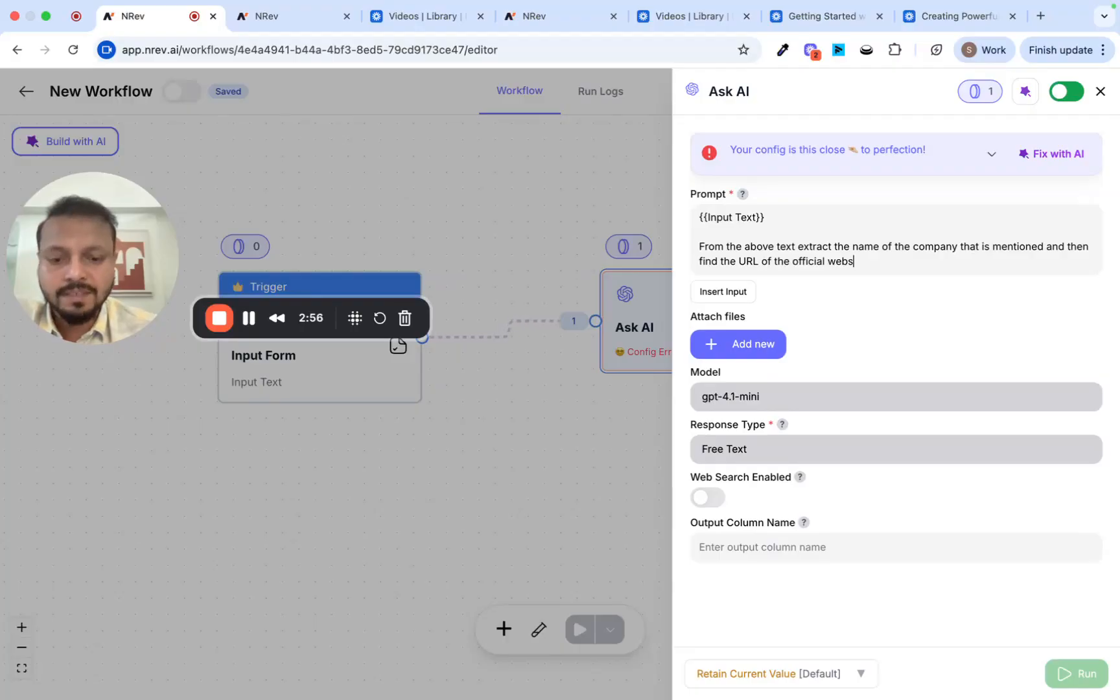
text(ite of this company)
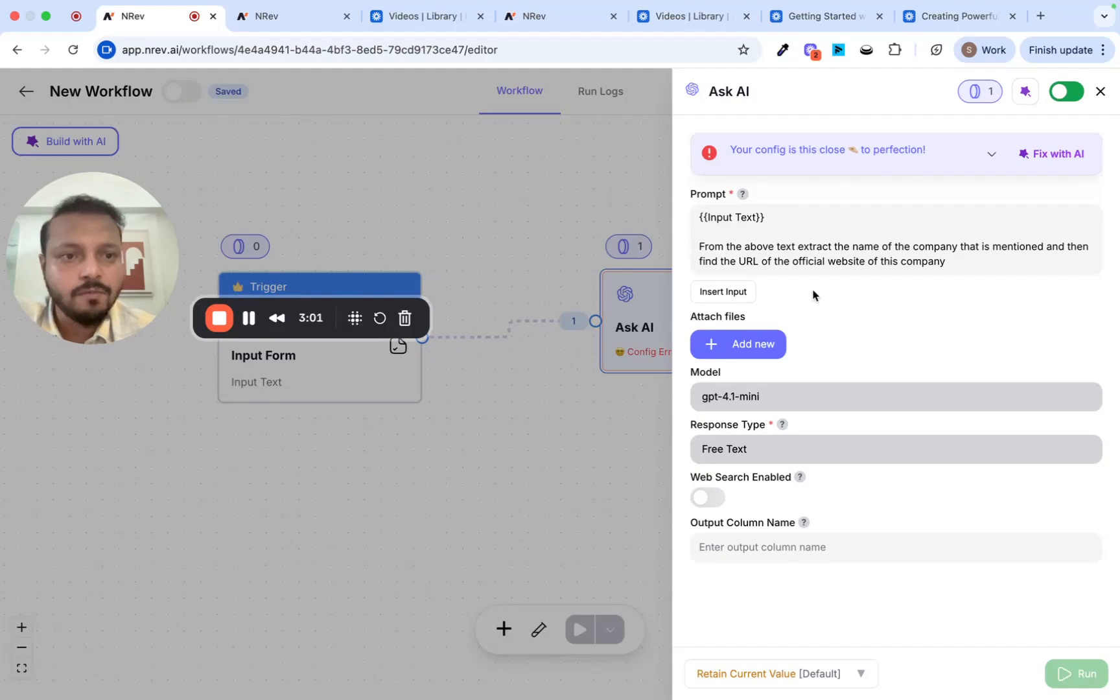
text(.)
Step: Add a separate prompt paragraph reading: The URL needs to be in the format of "example.com"
key(Return)
key(Return)
text(The URL is)
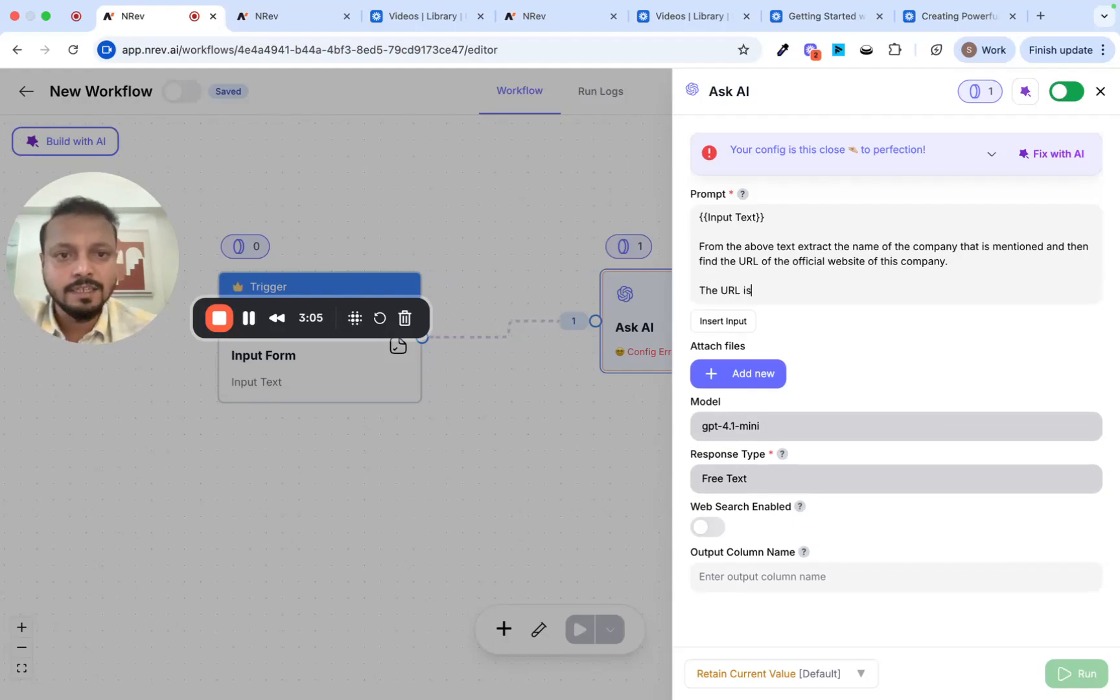
key(BackSpace)
key(BackSpace)
text(needs o)
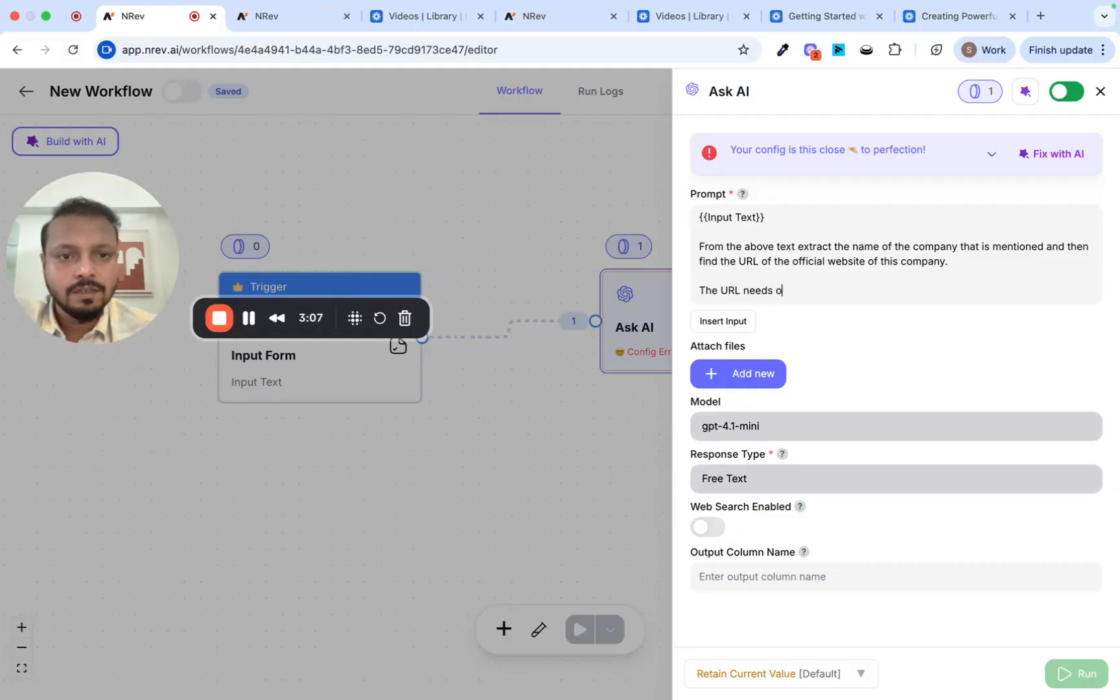
text(t o be in the for)
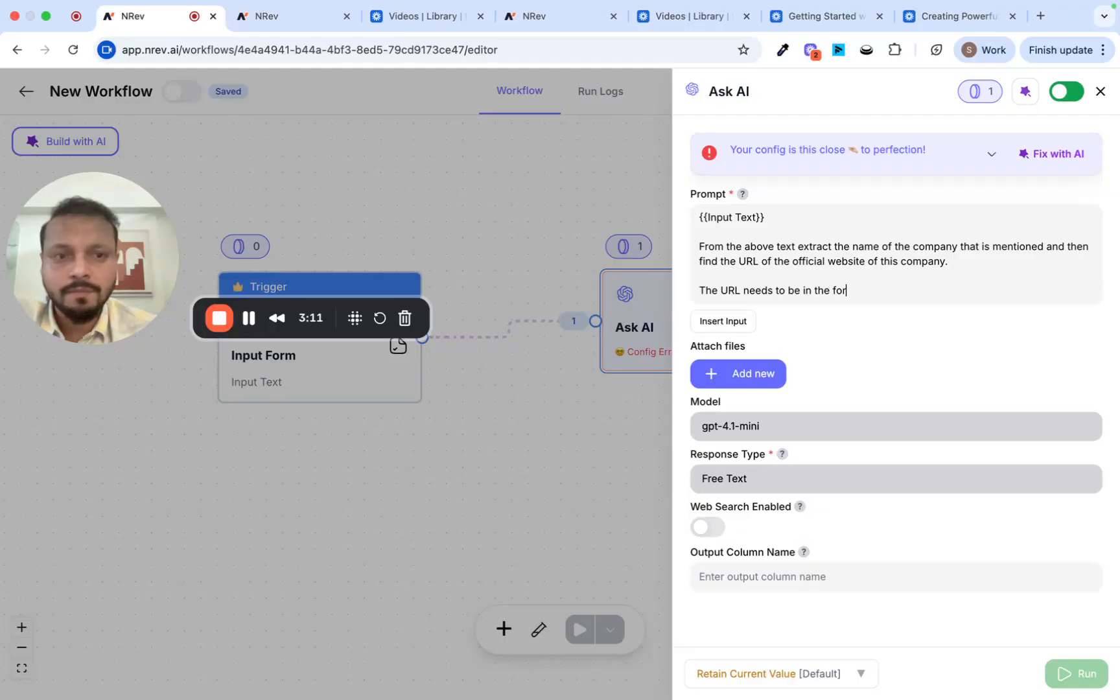
text(mat of)
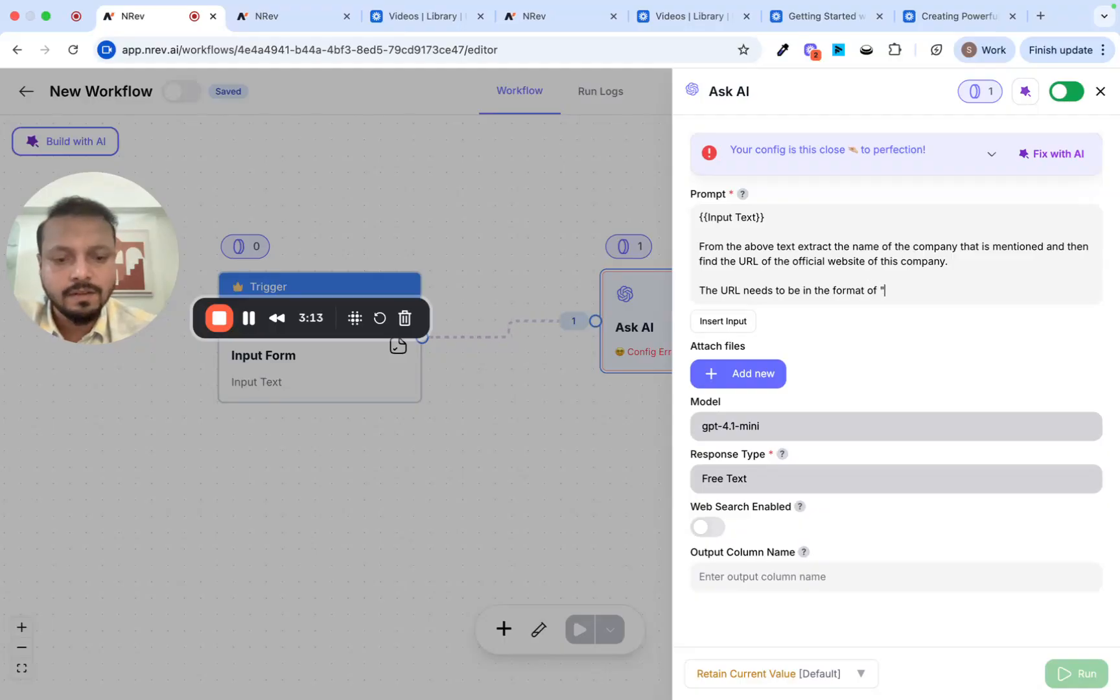
text( "example.com")
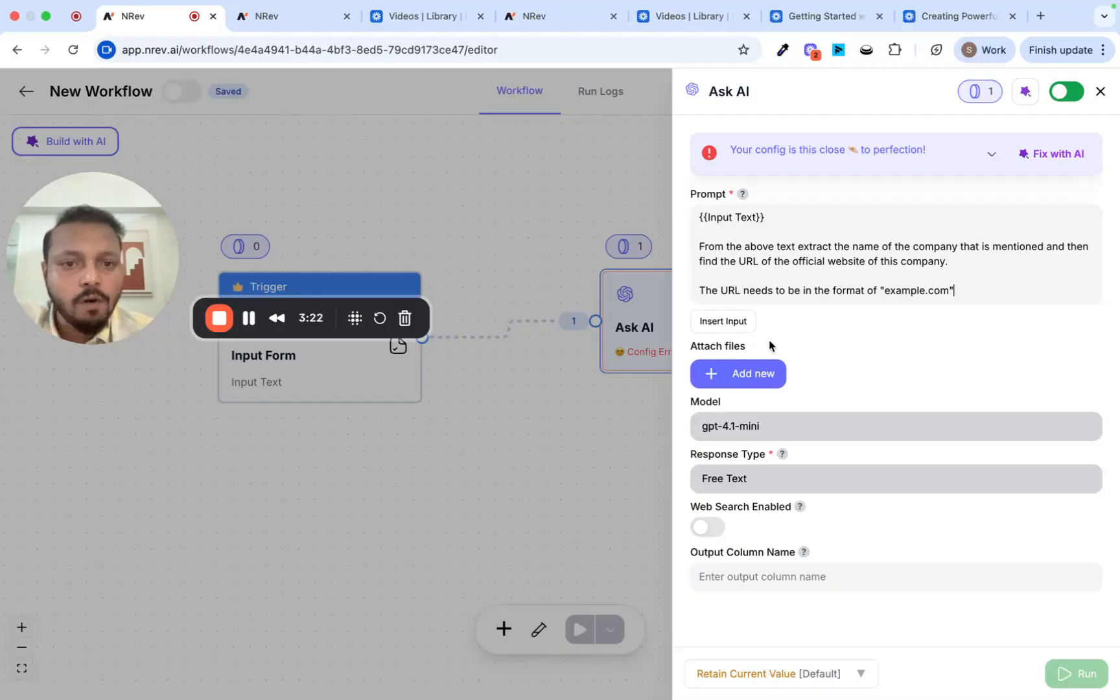
Step: Set the Ask AI model to GPT-5.1 and the response type to Structured Output
click(770, 428)
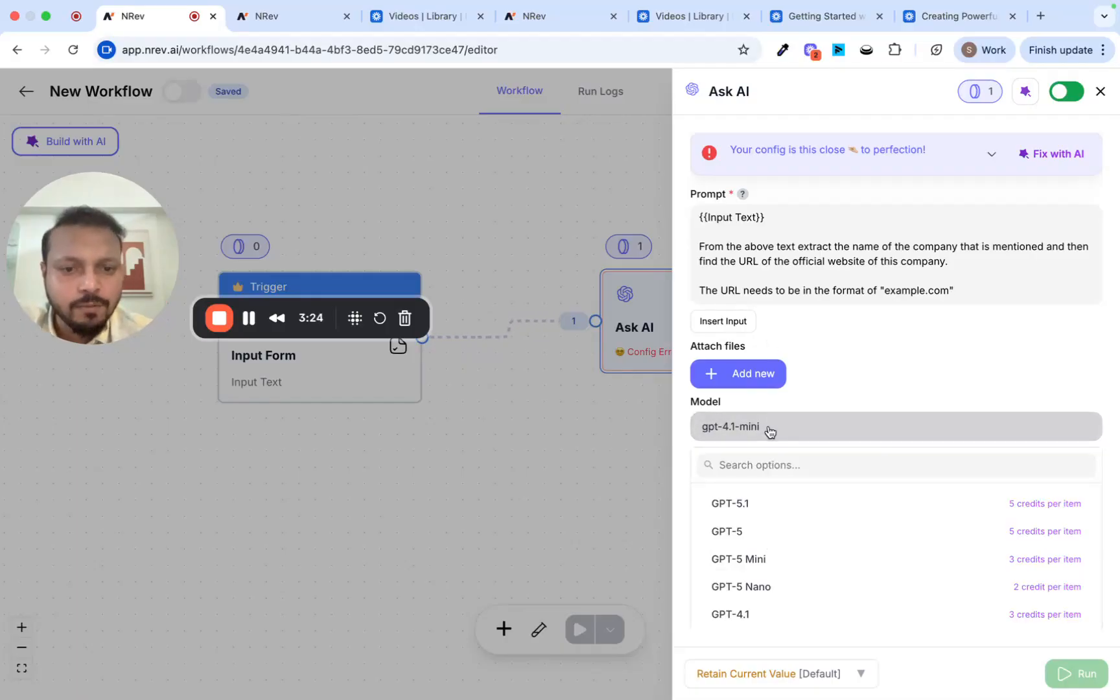
click(803, 450)
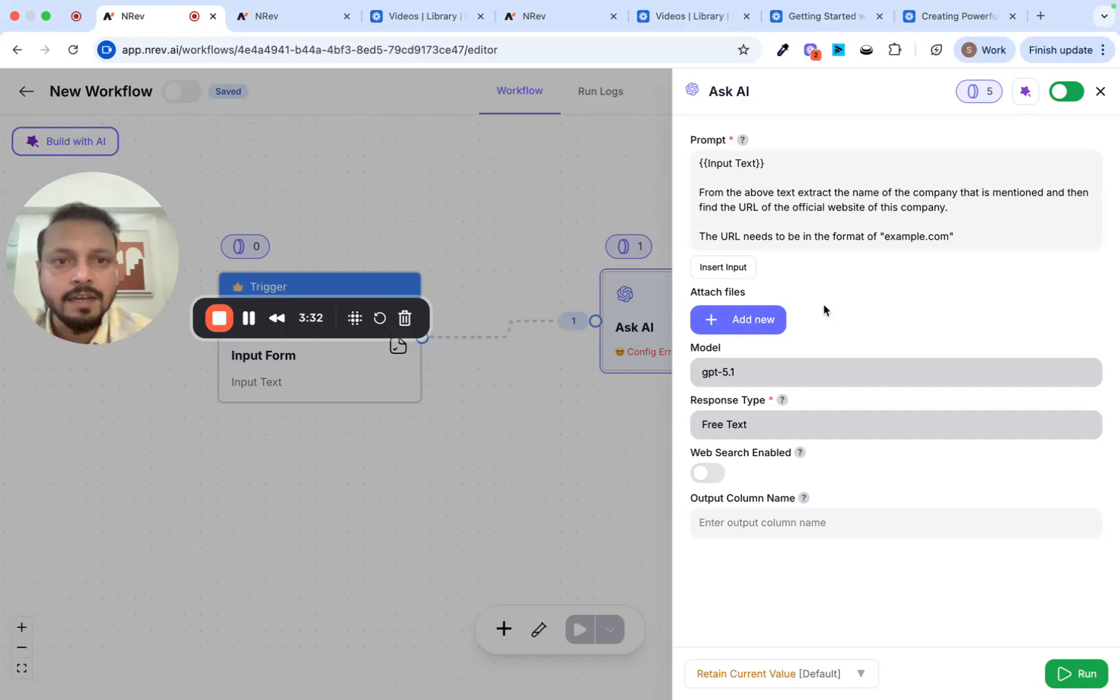
click(810, 428)
click(798, 502)
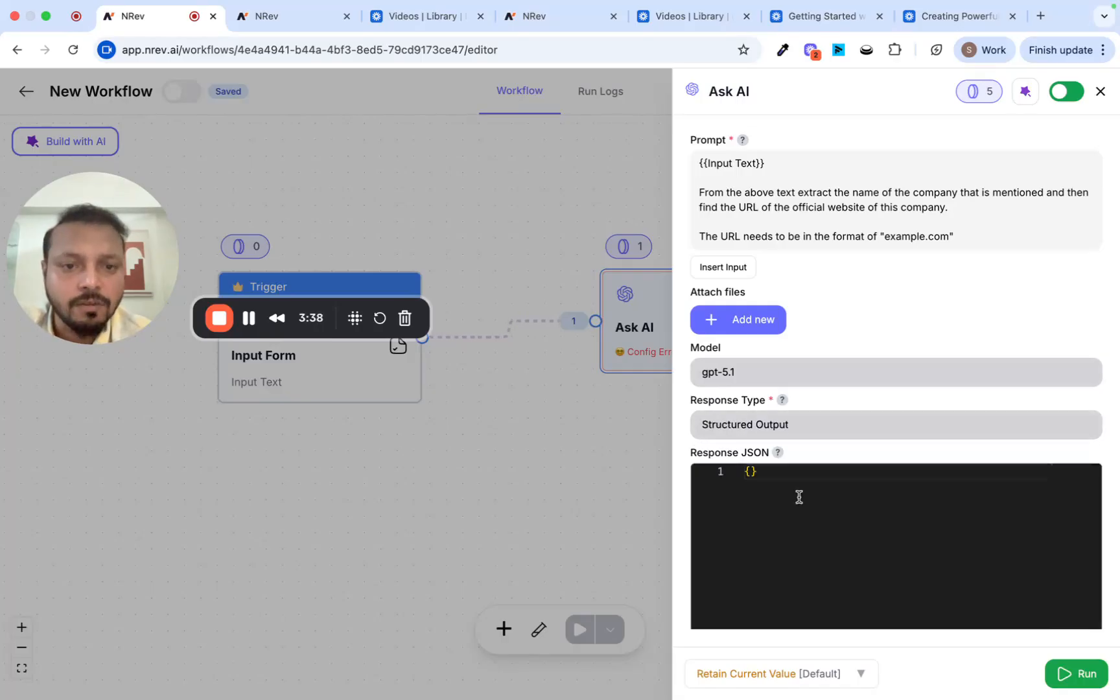
Step: Define the response JSON with a "website_url" key valued "URL of the official website of the account in the format example.com"
click(750, 472)
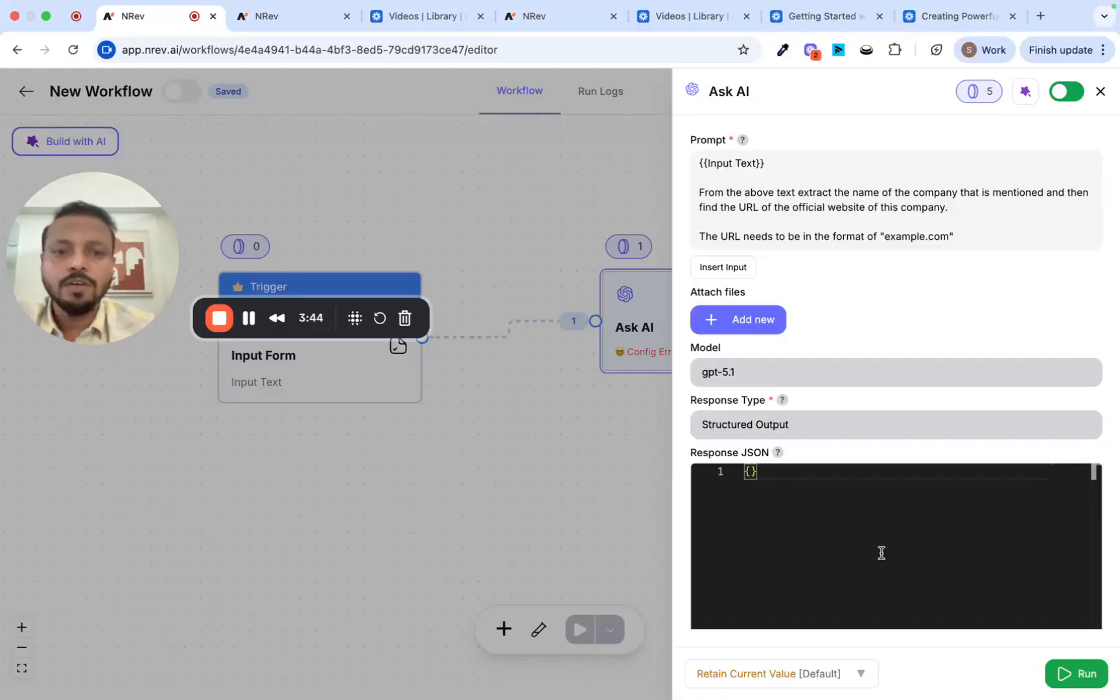
key(Return)
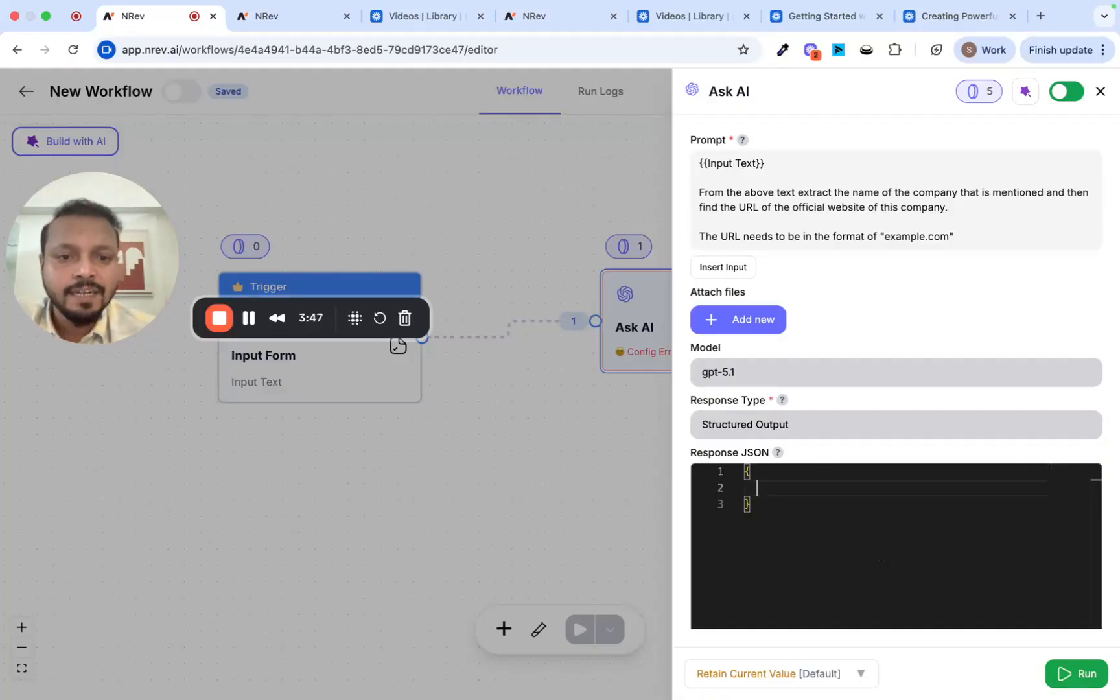
text(")
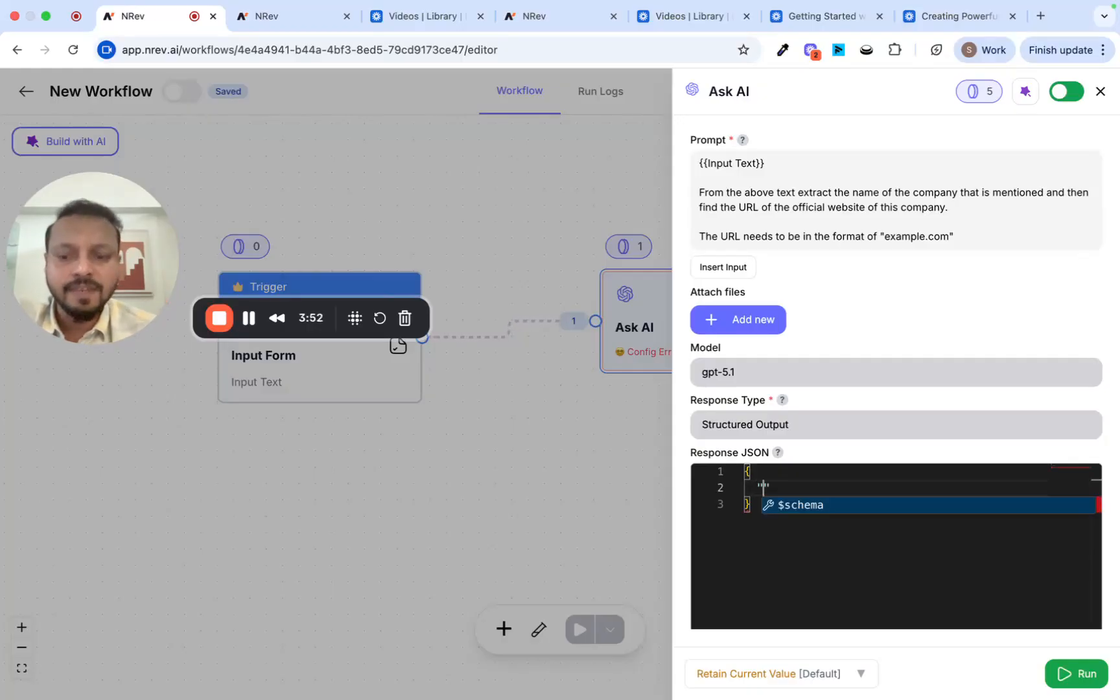
text(website_url": )
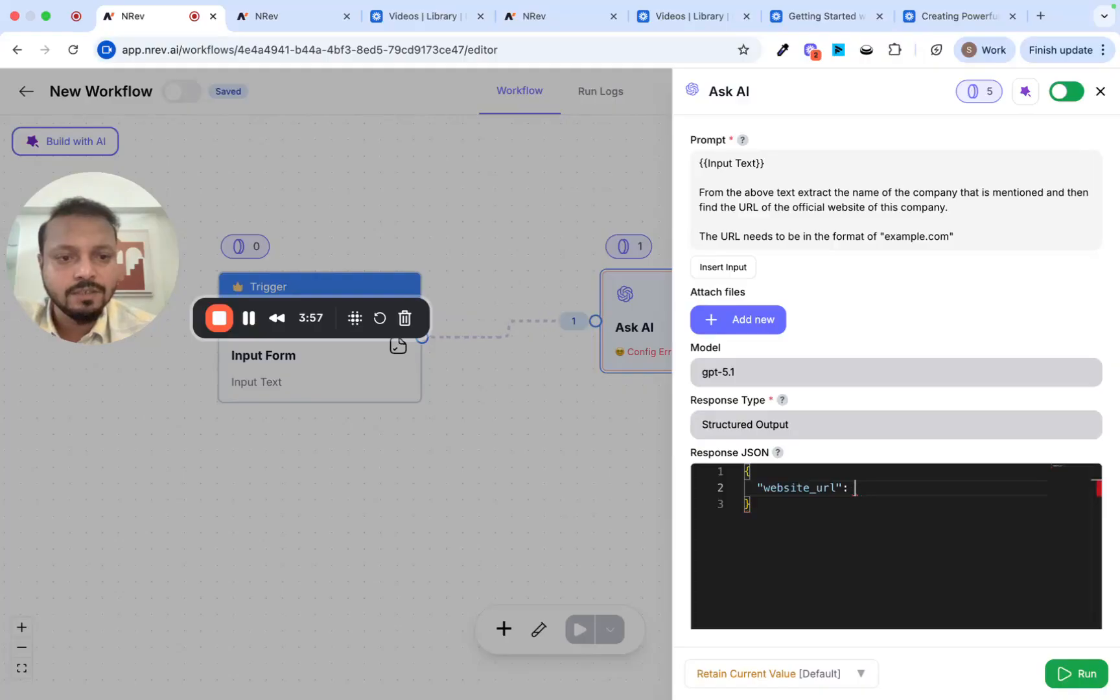
text("URL)
text( of the )
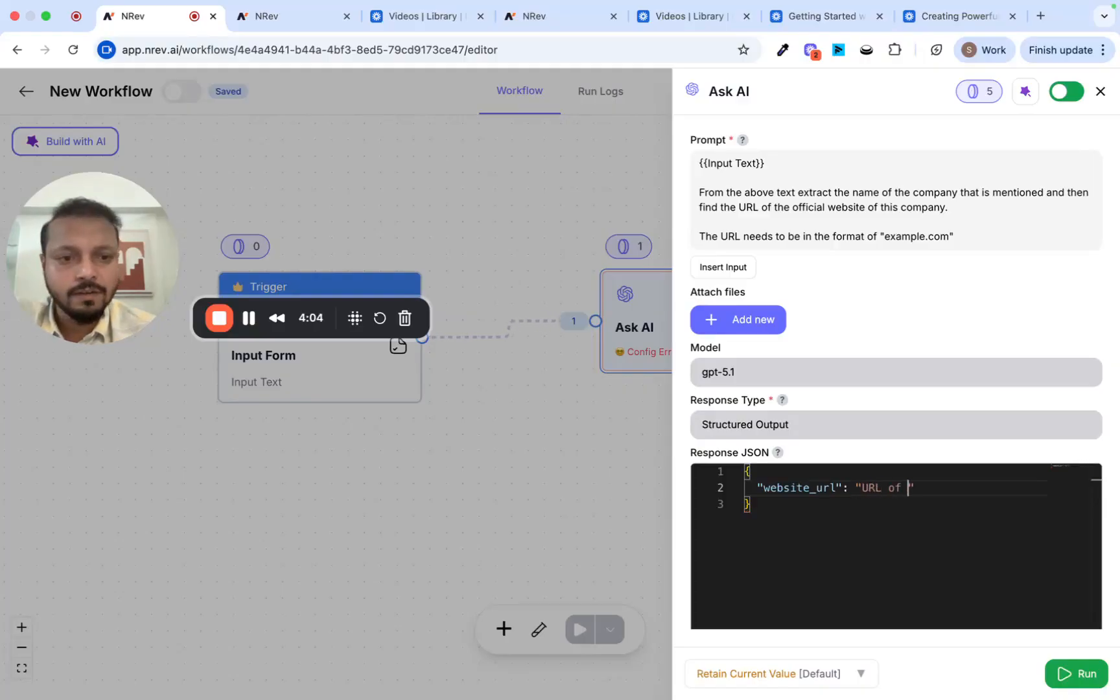
text(o)
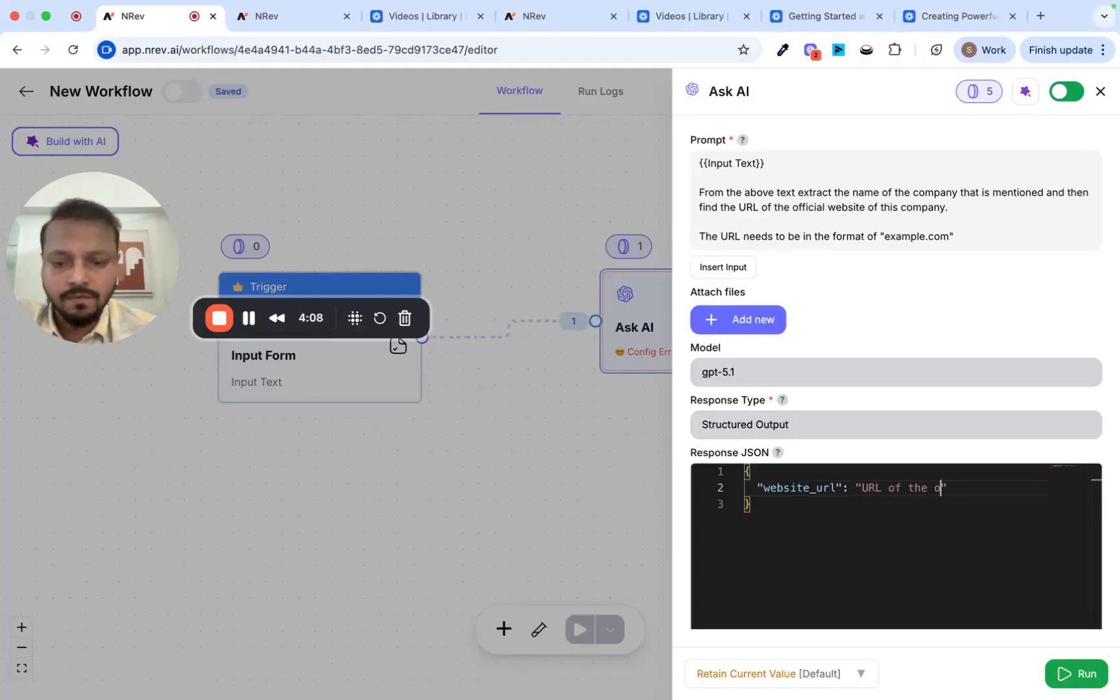
text(ffi)
text(cial we)
text(bsite of the)
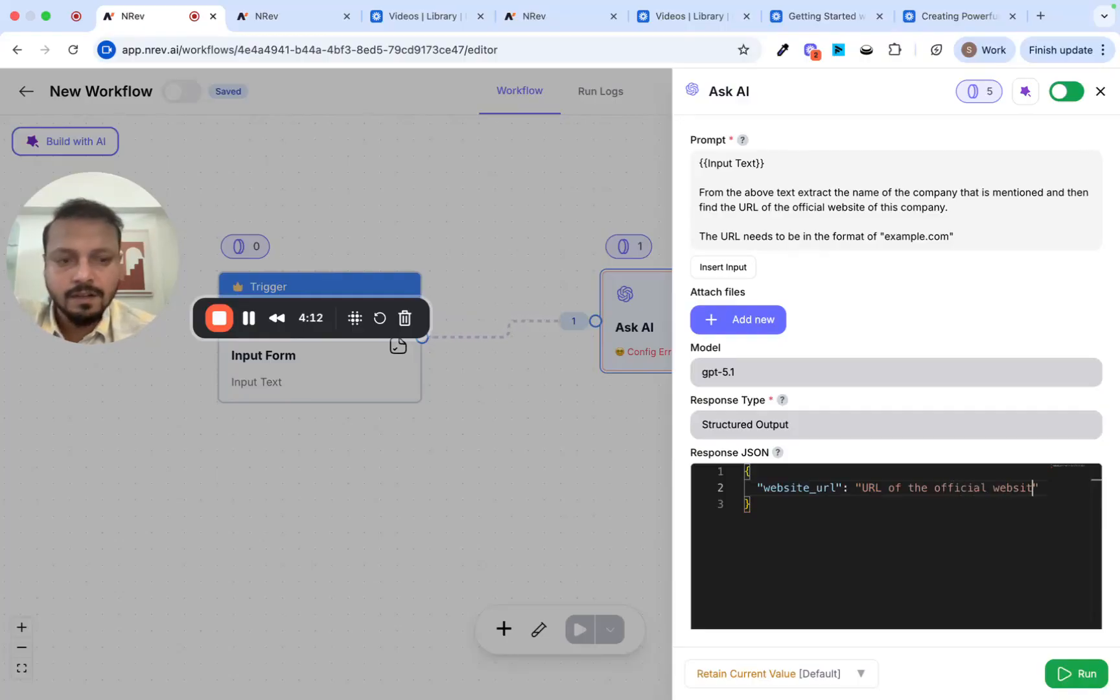
text(unt in )
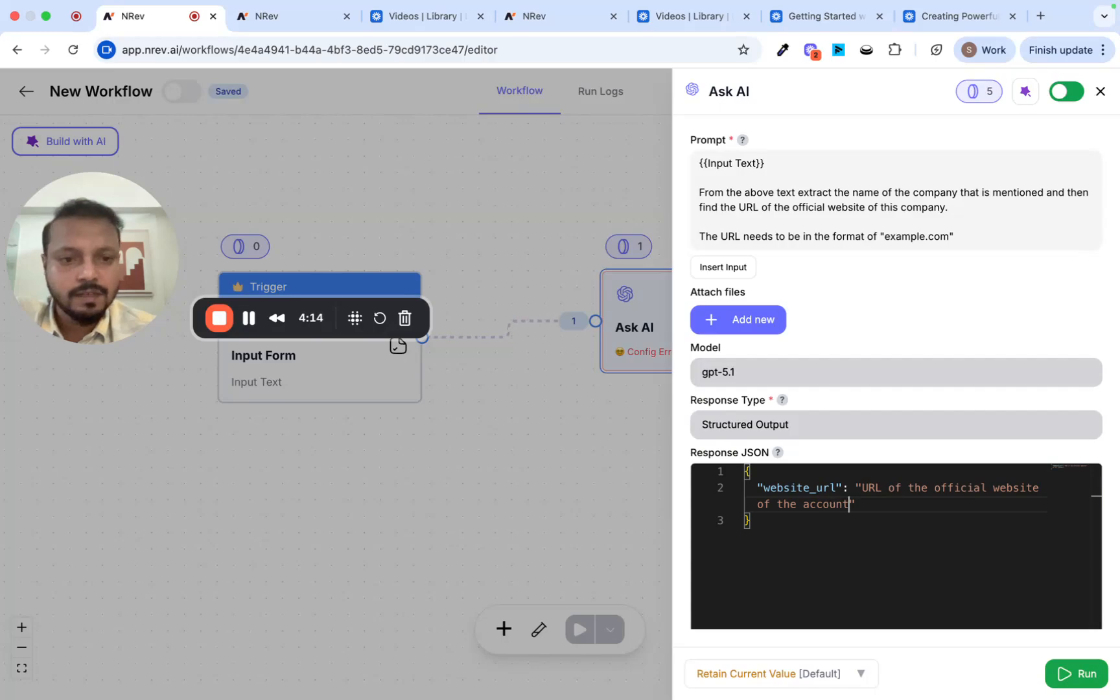
text(the format )
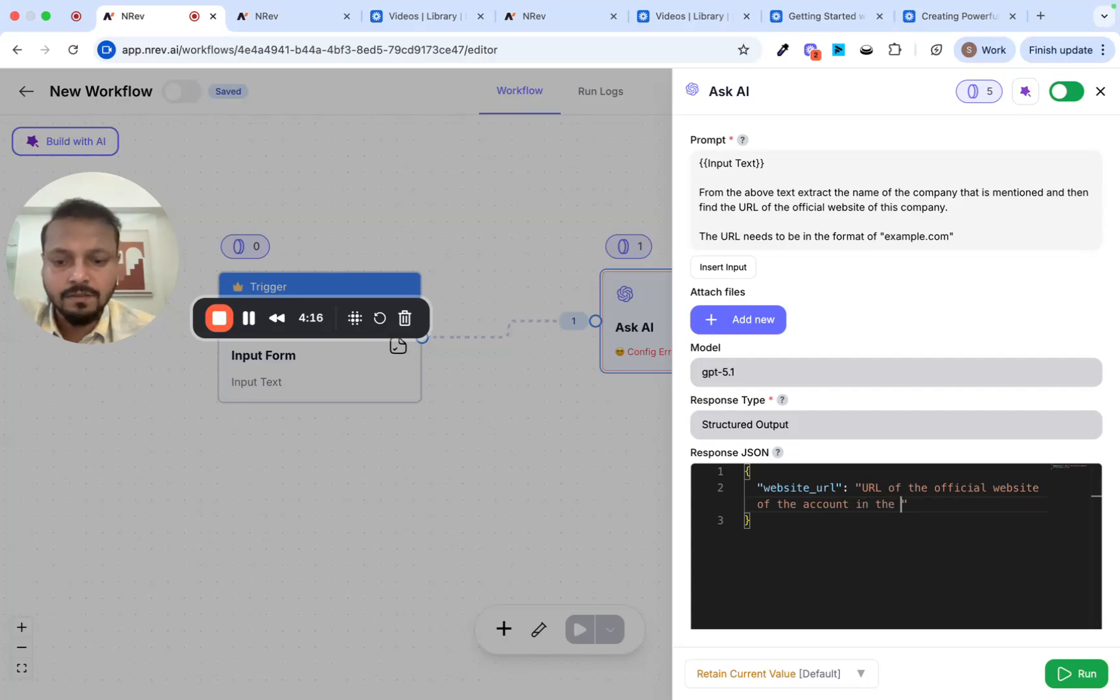
text(example.com)
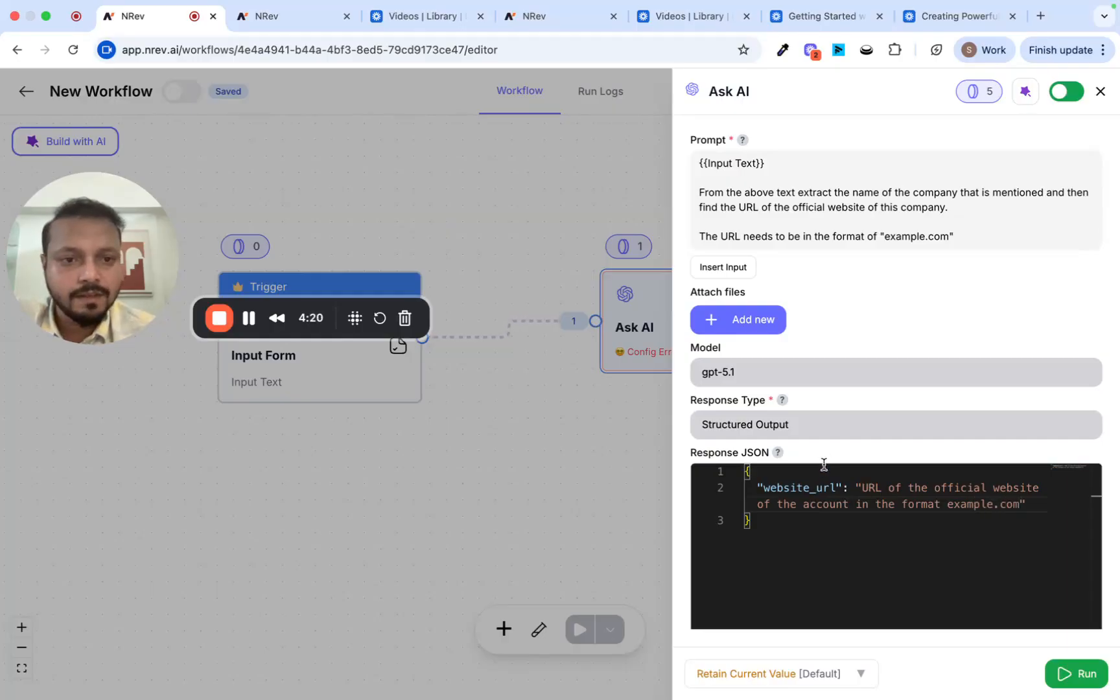
Step: Switch the Ask AI model to GPT-5 and close the node's settings
scroll(827, 428, down, 5)
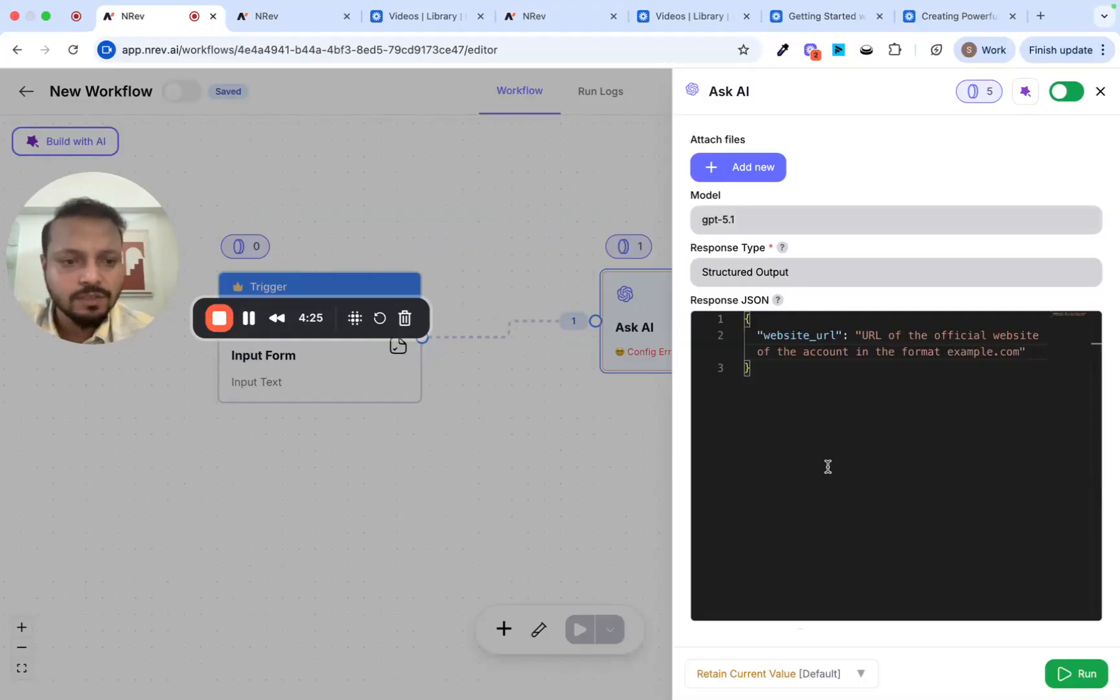
click(761, 221)
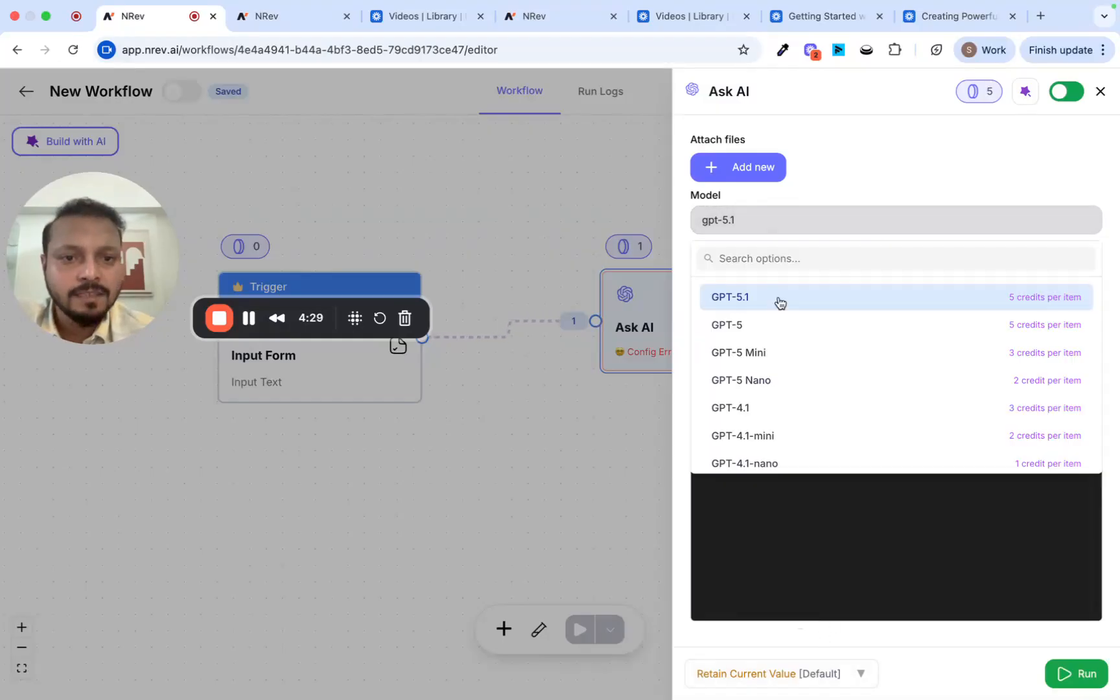
click(773, 325)
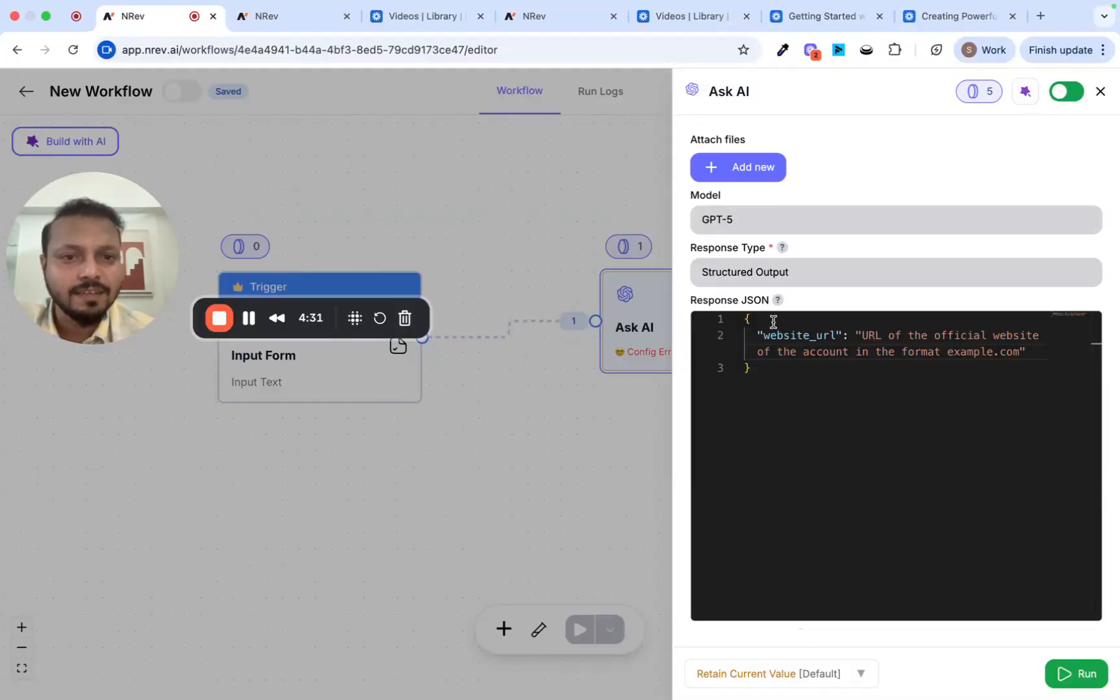
scroll(820, 181, up, 3)
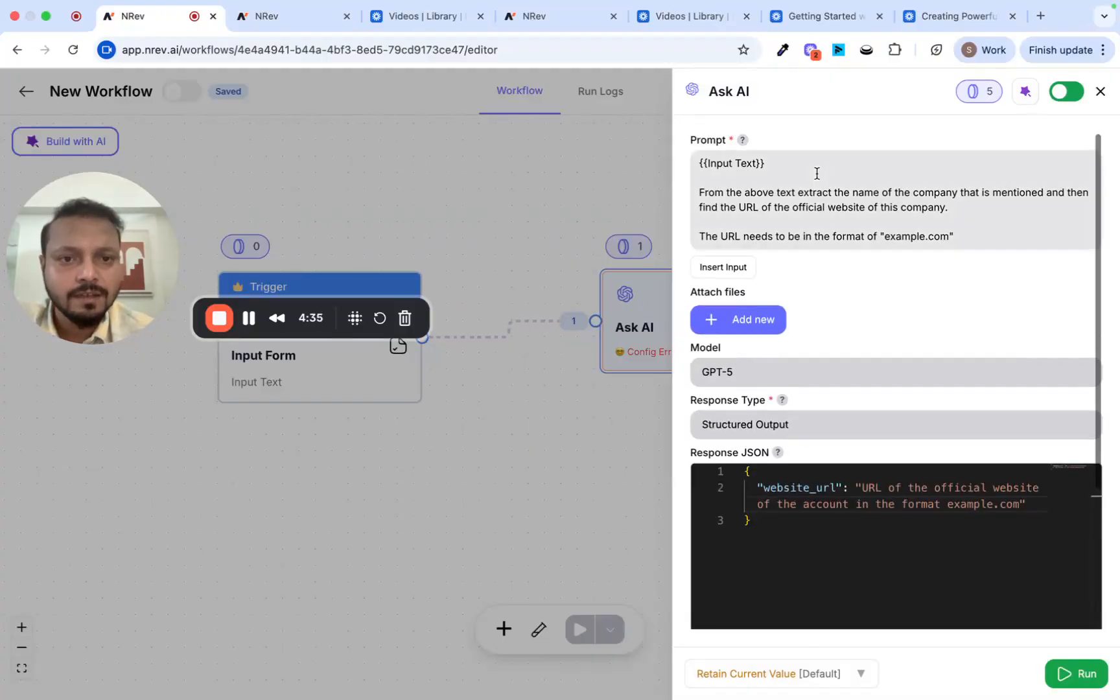
scroll(856, 201, down, 4)
click(523, 504)
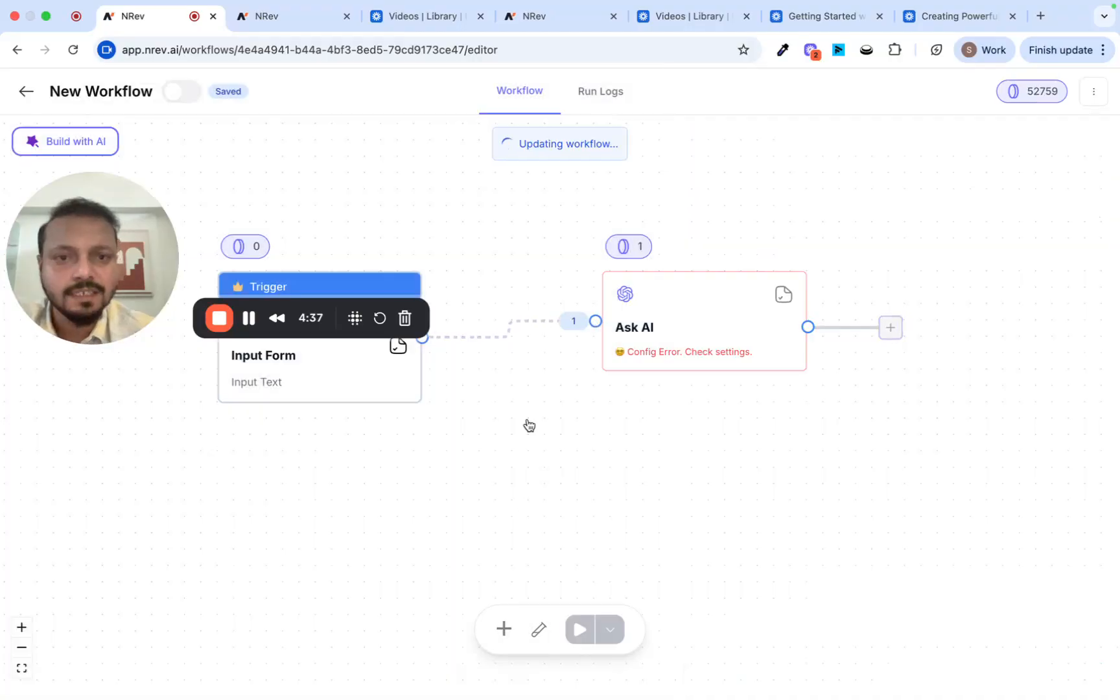
Step: Reopen the Ask AI node, set its model to GPT-5.1 and enable web search
click(688, 315)
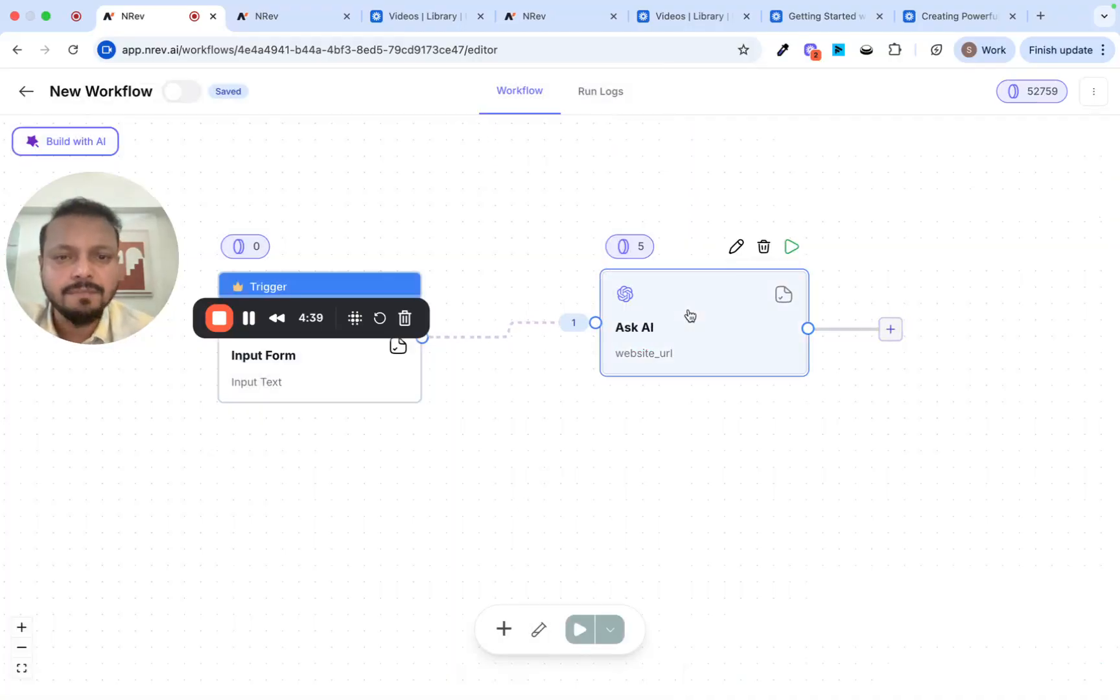
scroll(782, 395, down, 3)
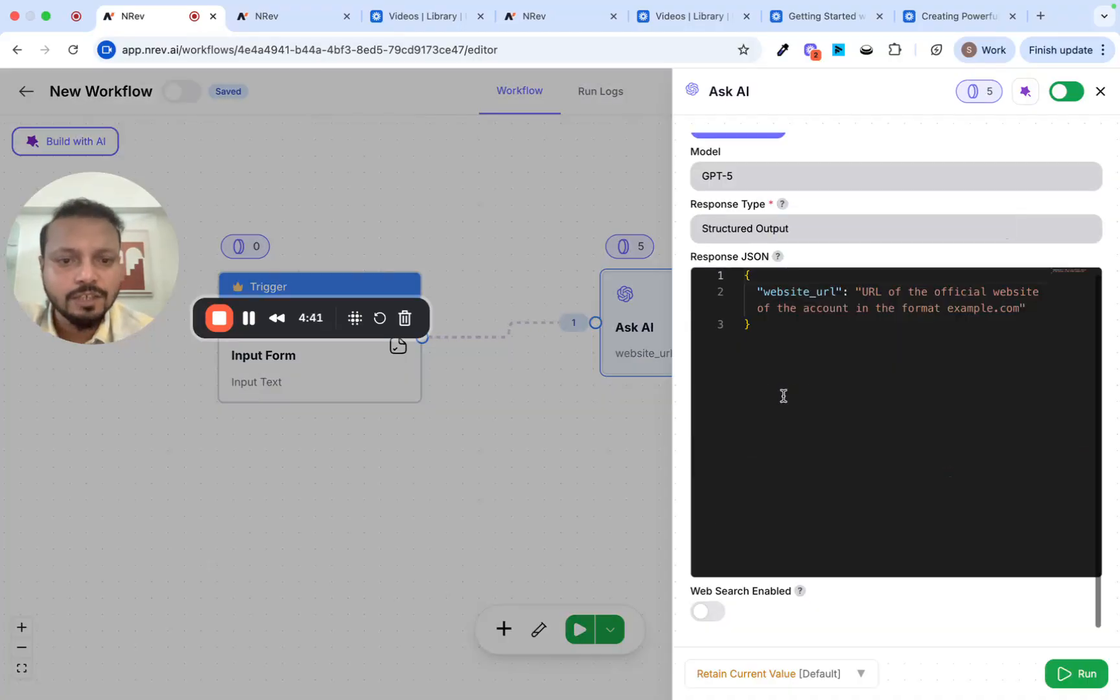
click(787, 192)
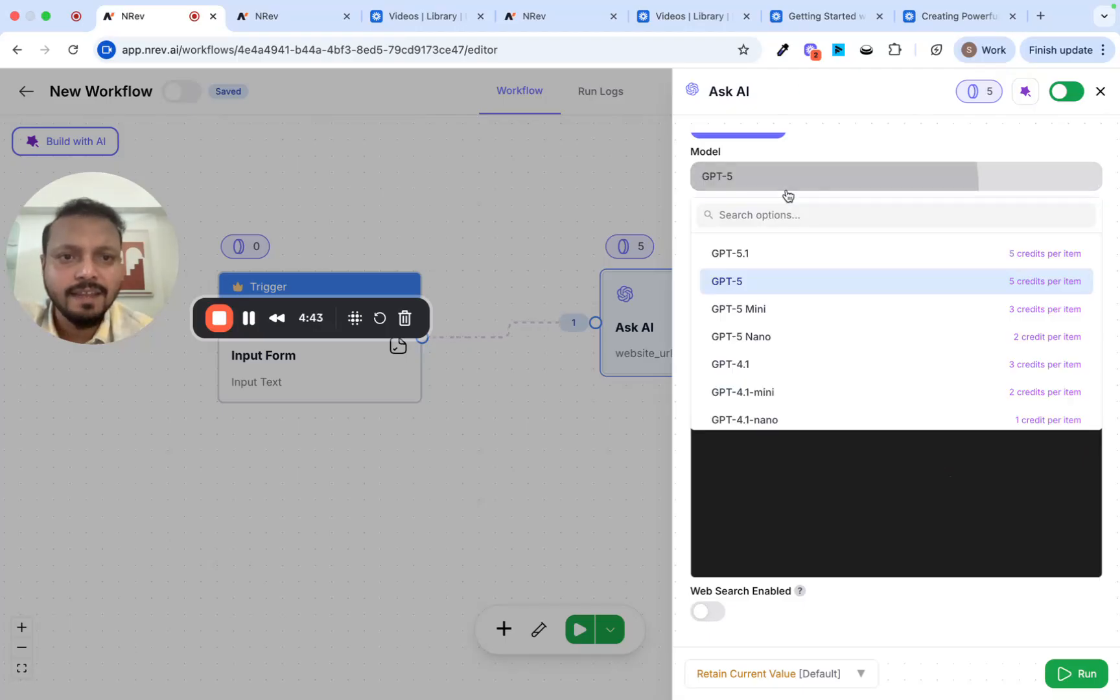
click(797, 255)
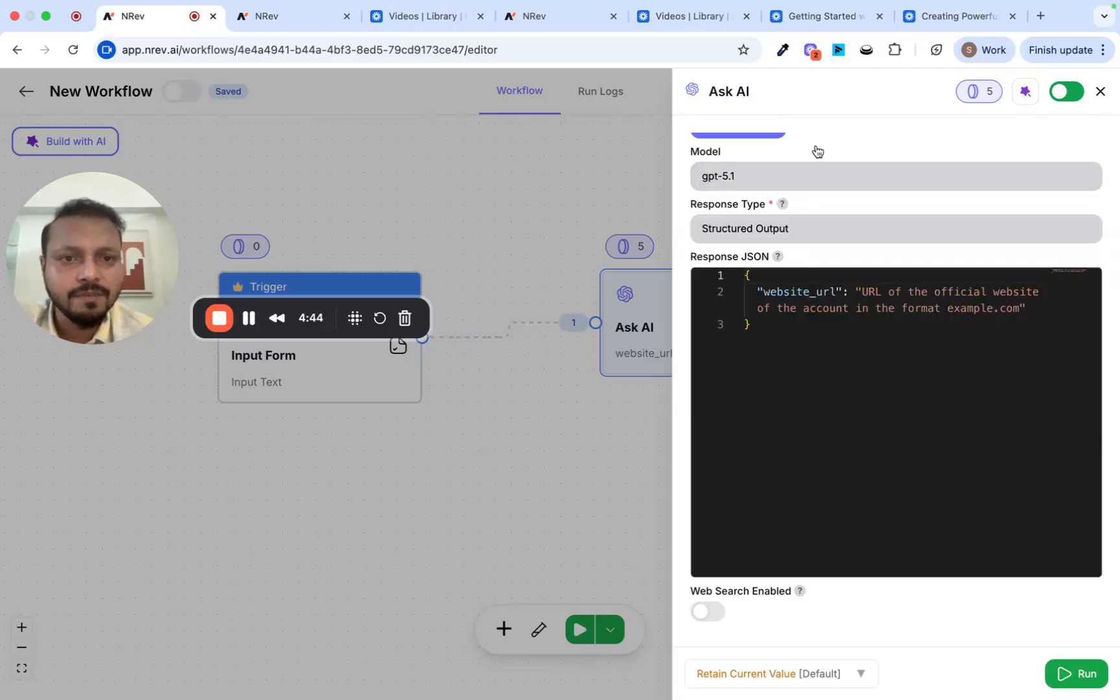
click(709, 615)
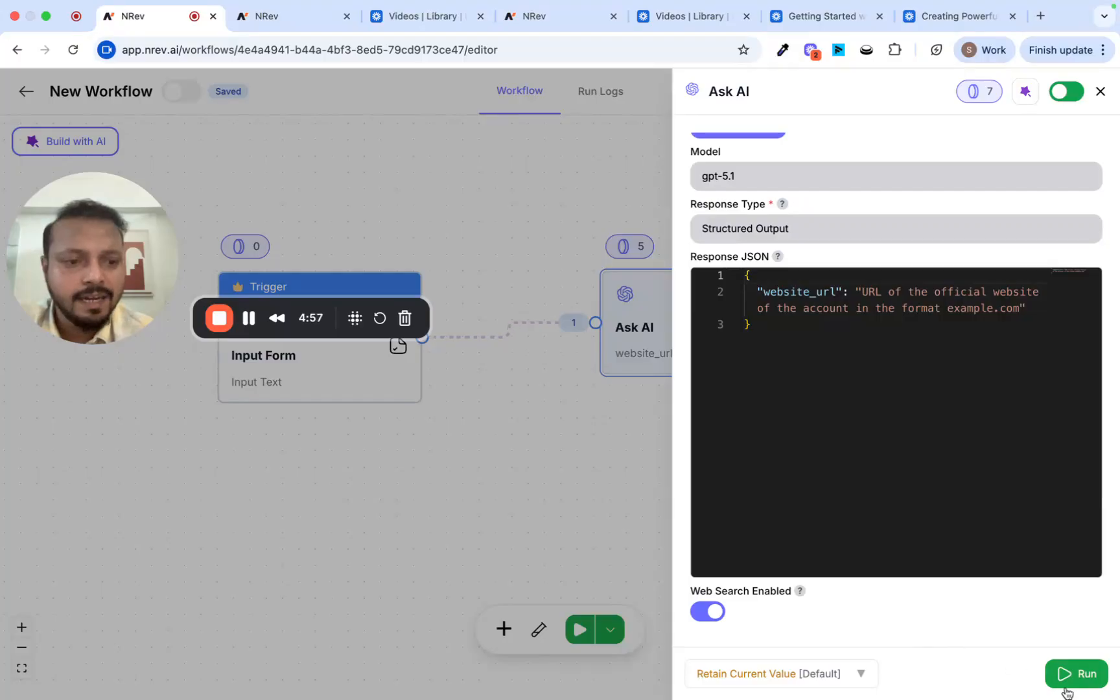
Step: Run the Ask AI node, inspect its output table and close the table
click(1081, 675)
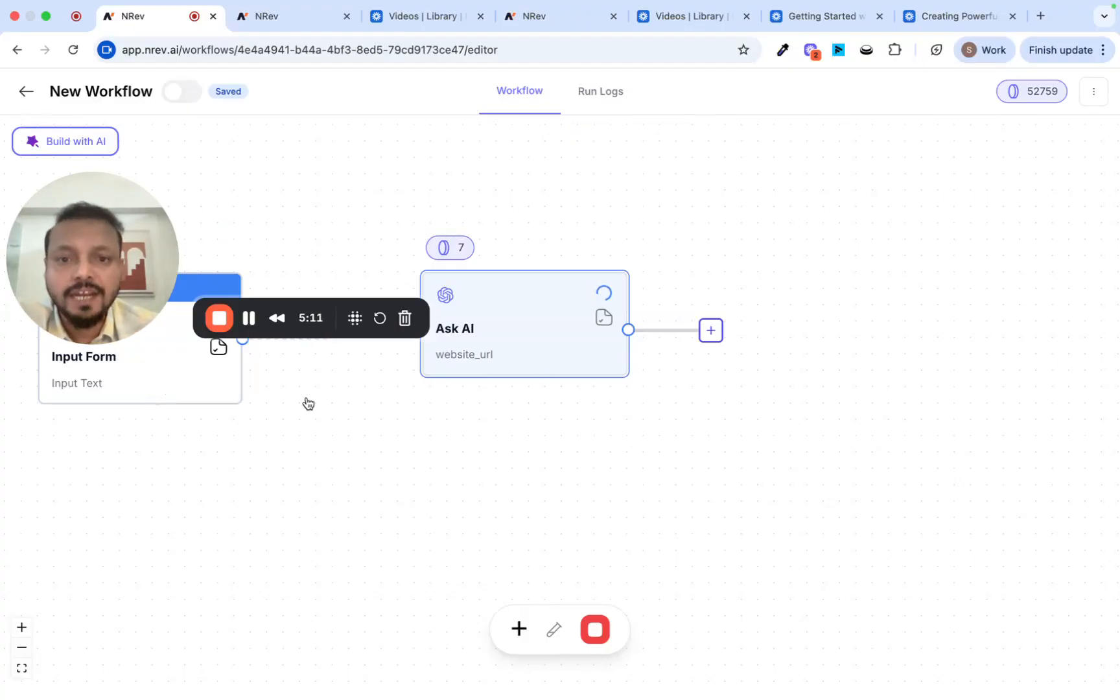
mouse_move(568, 368)
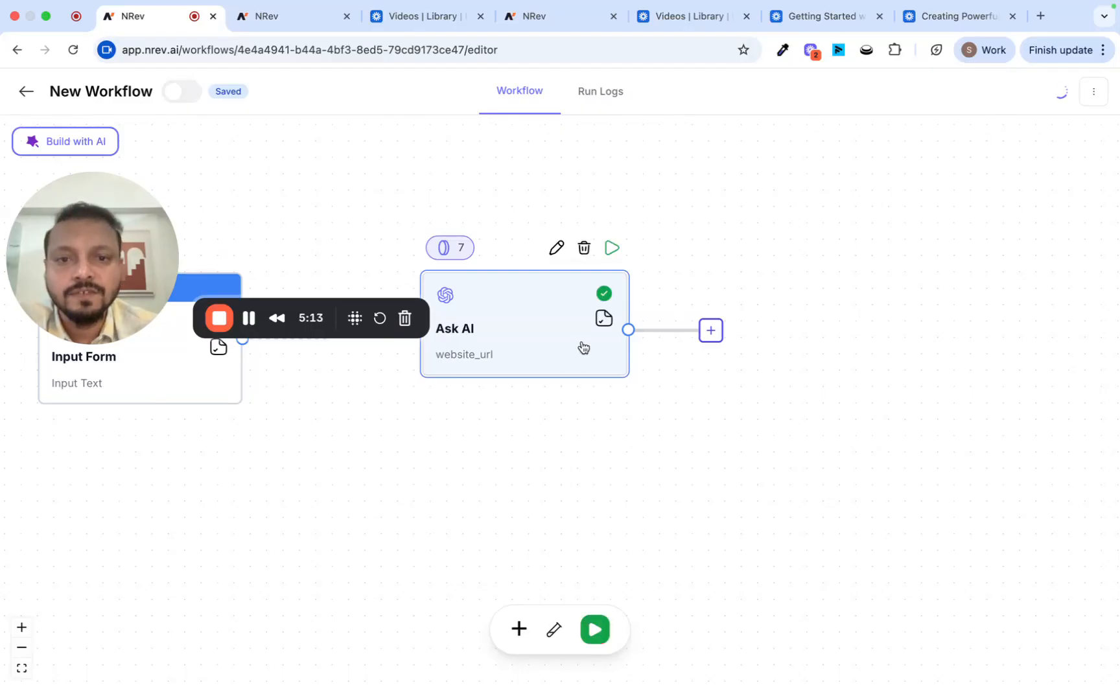
click(604, 319)
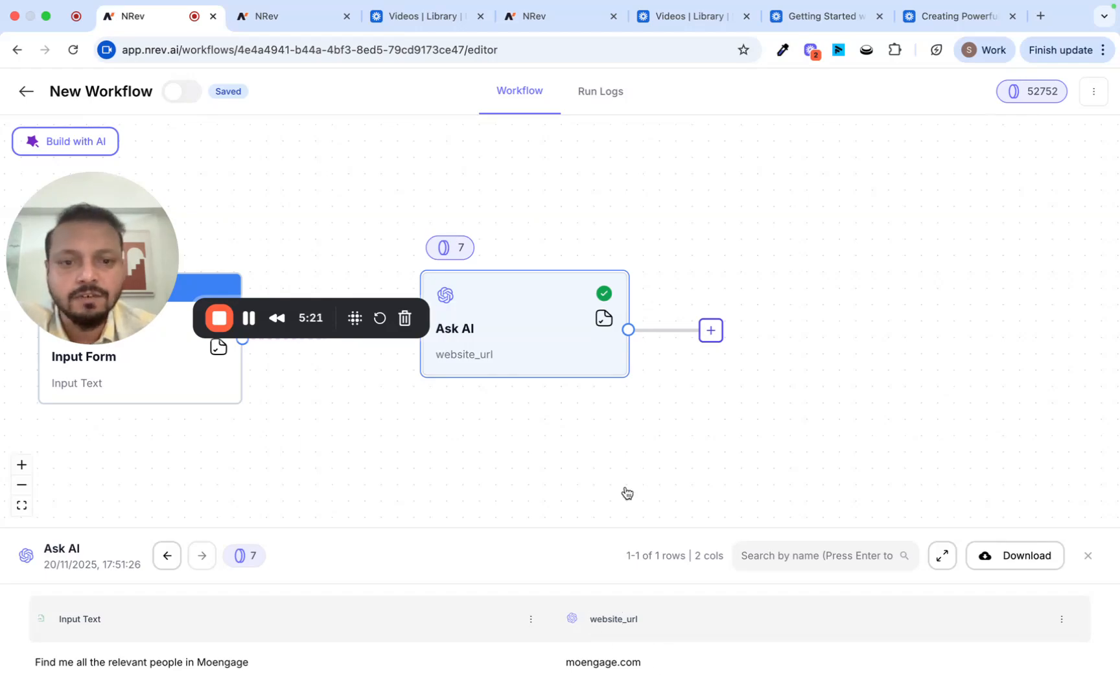
click(1088, 556)
scroll(677, 519, left, 2)
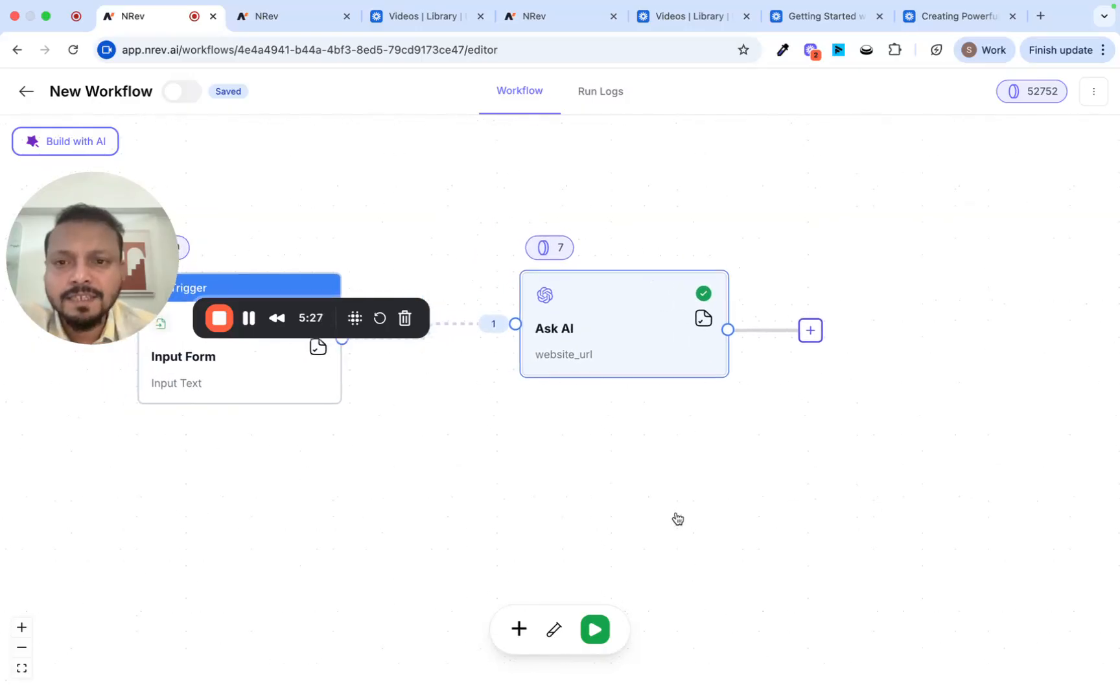
Step: Add a Search People node after the Ask AI node by choosing the step manually
mouse_move(567, 253)
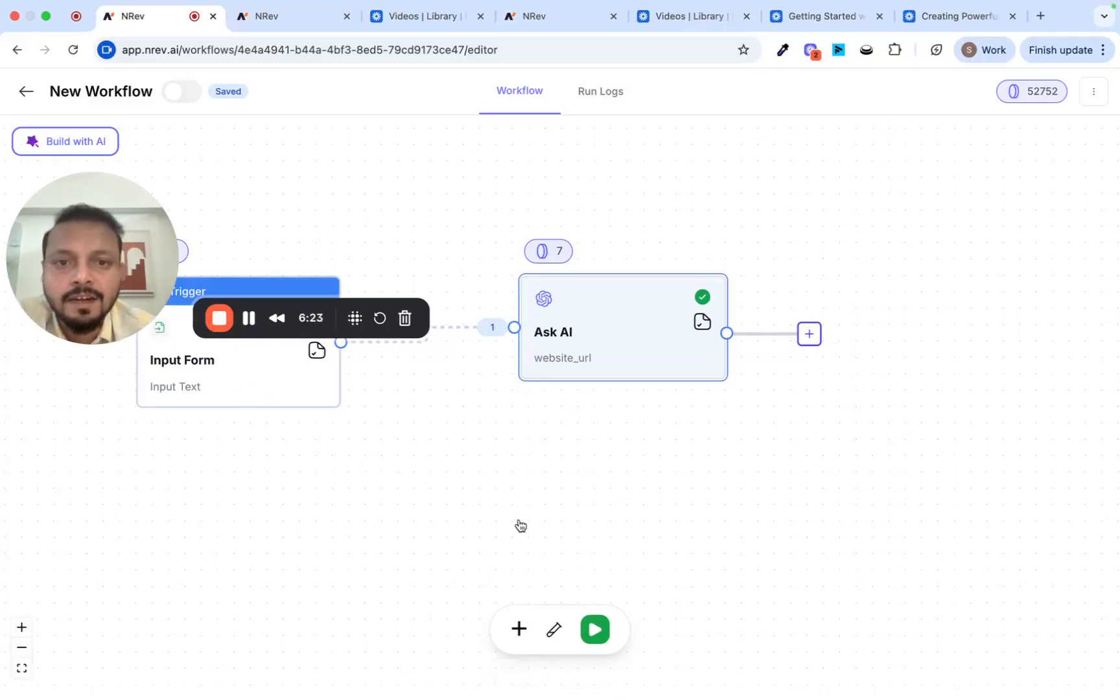
scroll(521, 526, right, 1)
scroll(522, 526, up, 1)
scroll(522, 527, right, 1)
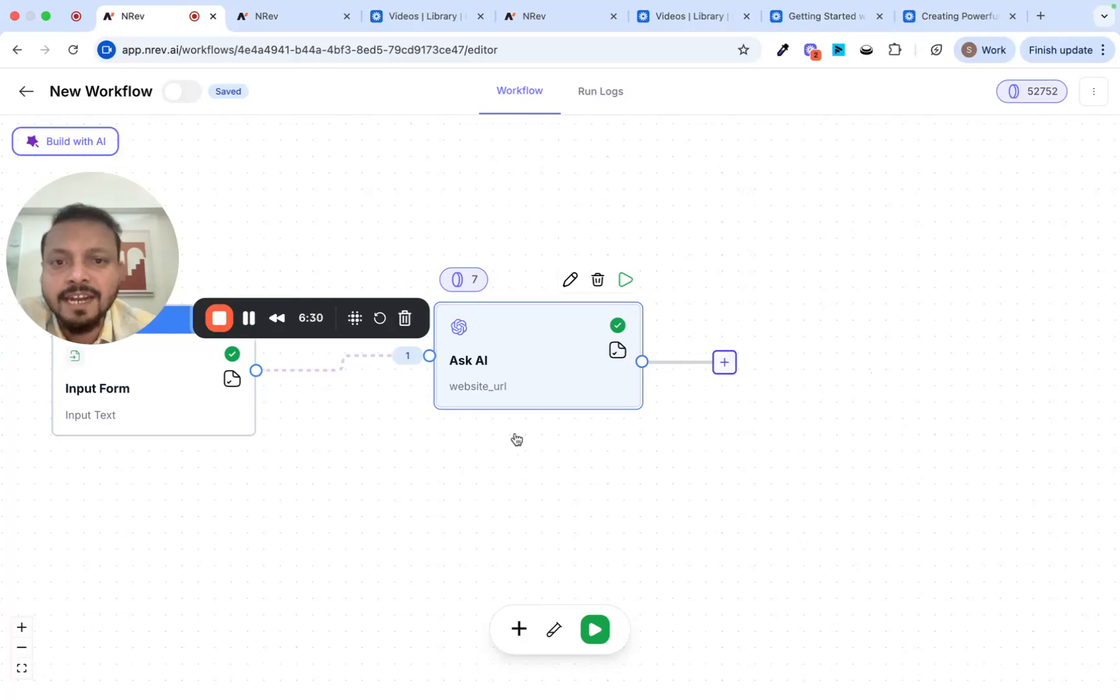
click(725, 364)
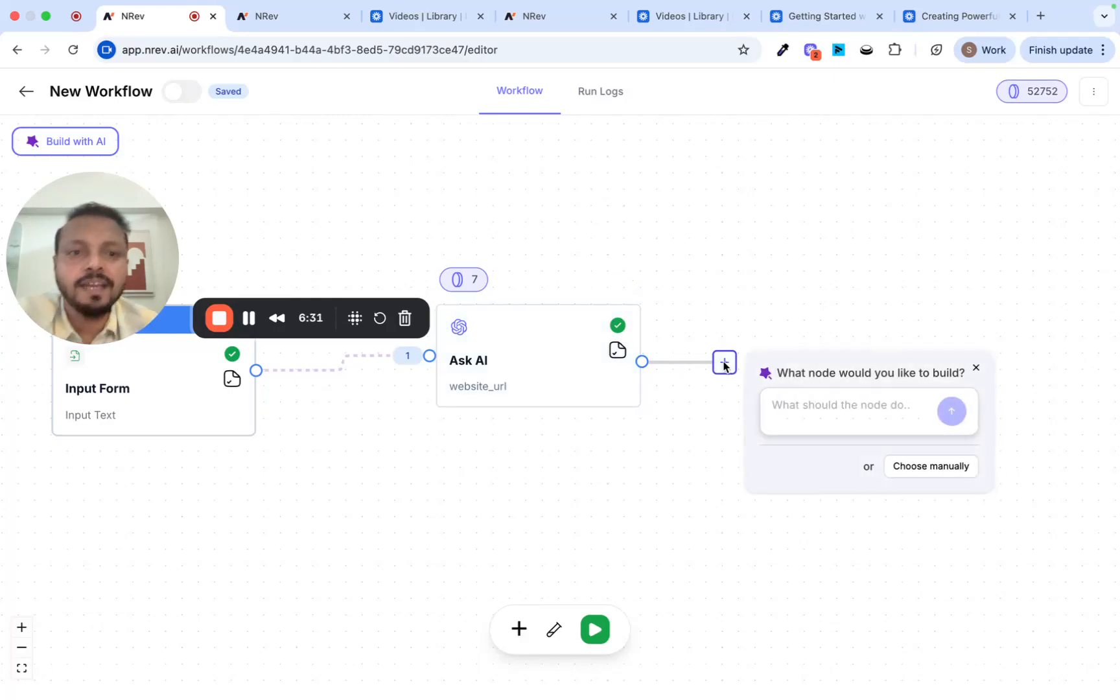
click(927, 466)
click(475, 195)
text(search)
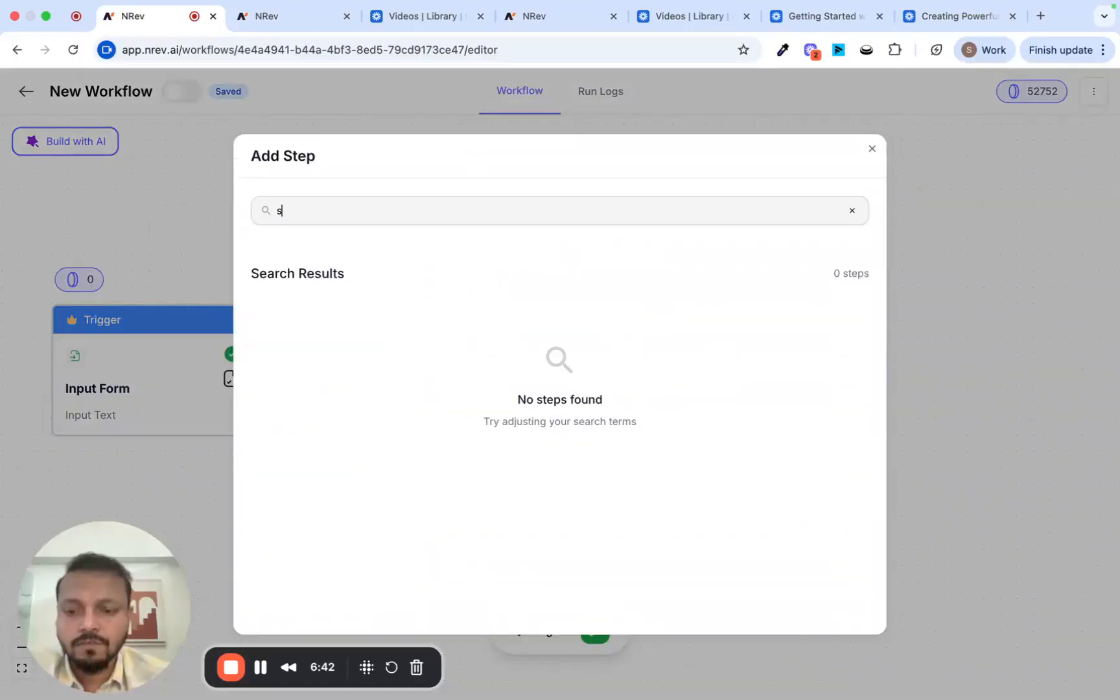
text(earch people)
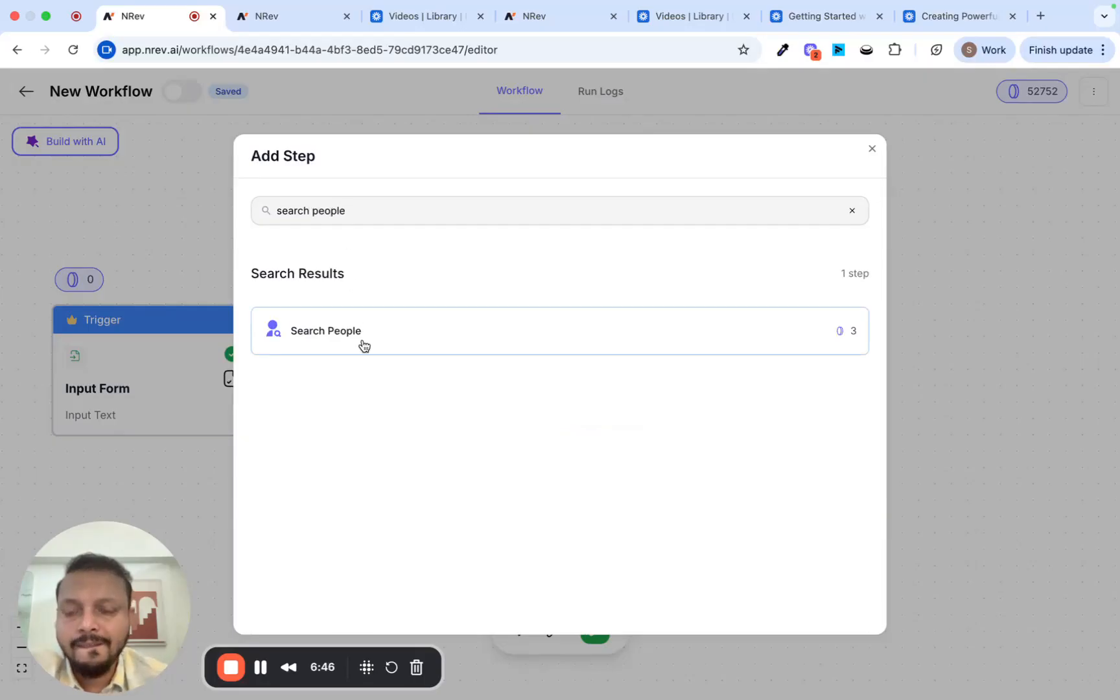
click(364, 345)
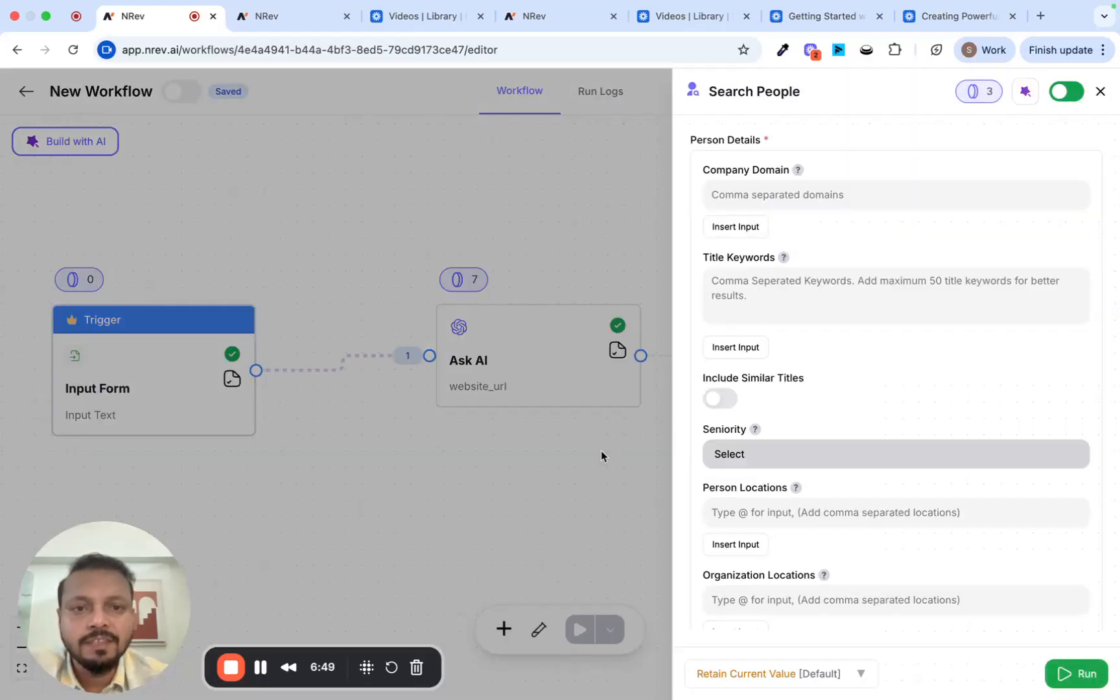
Step: Insert the website_url column as the Company Domain of the Search People node
click(739, 229)
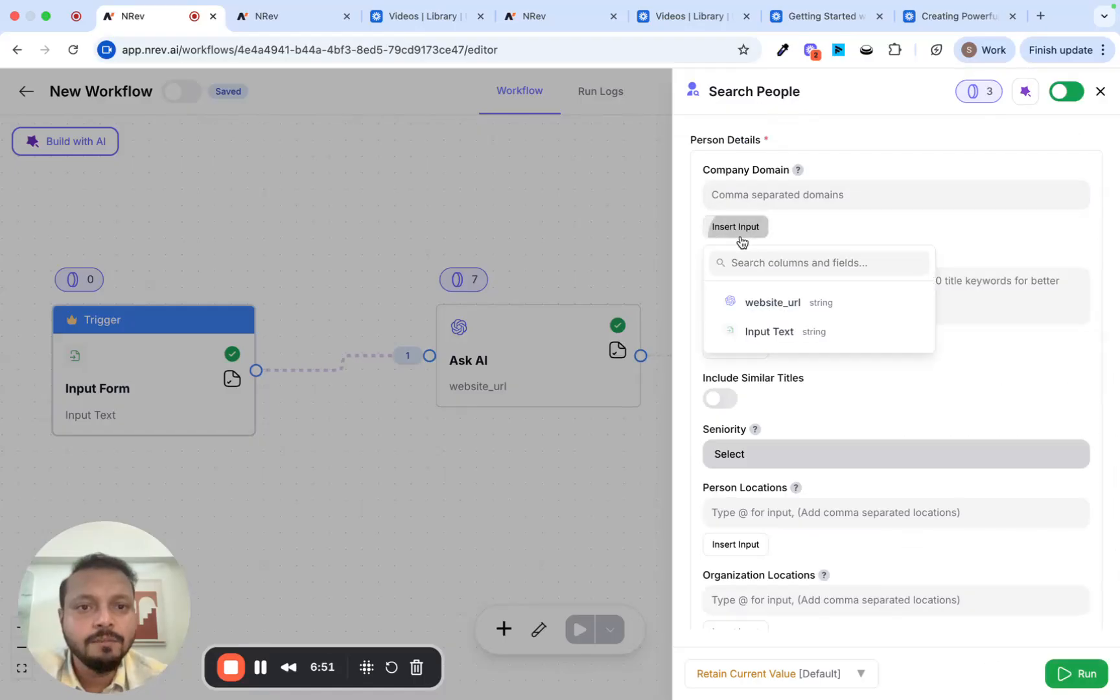
click(773, 302)
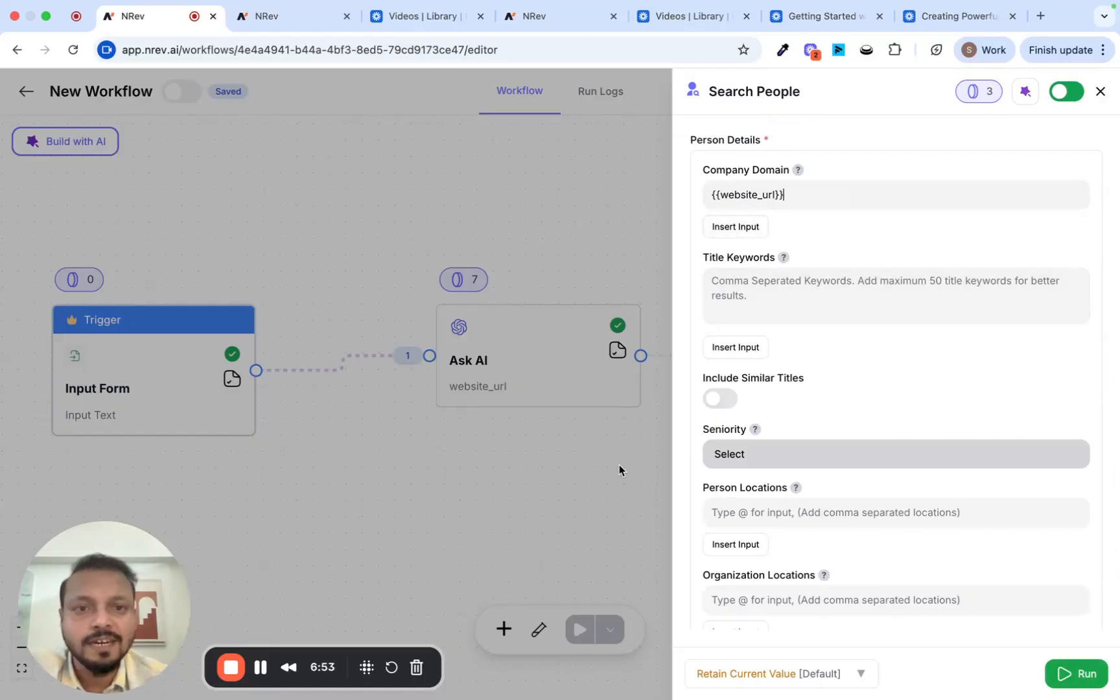
Step: Set the Title Keywords of the Search People node to "marketing, growth, lead" and turn on Include Similar Titles
click(800, 282)
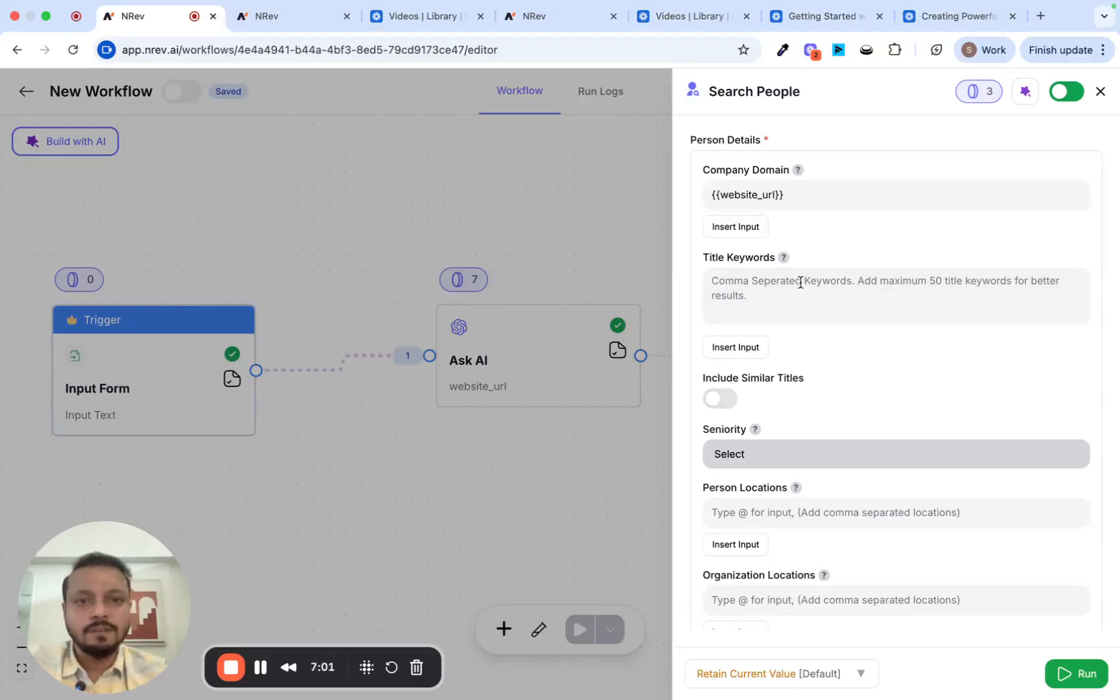
text(mark)
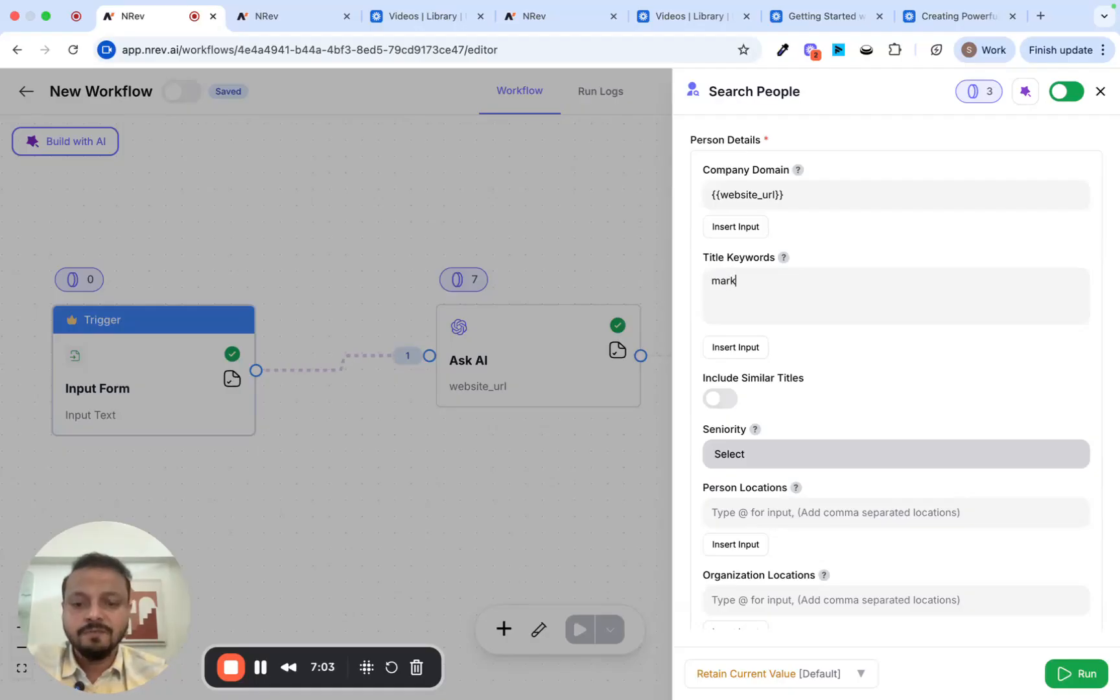
text(eting gr)
key(BackSpace)
key(BackSpace)
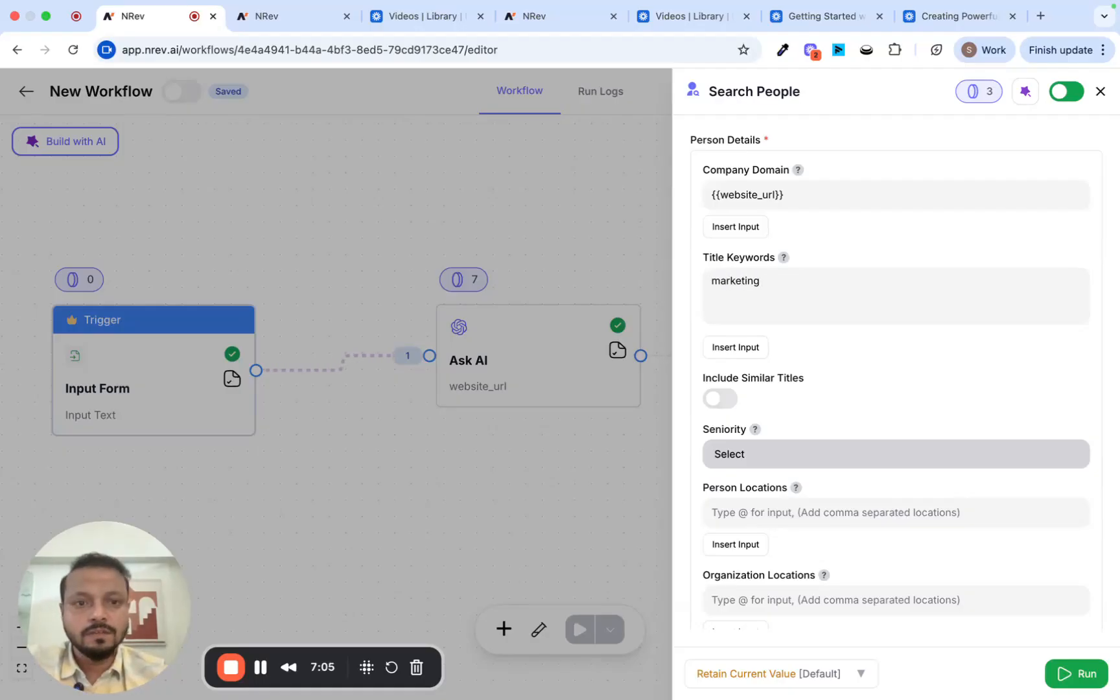
text(, growth, )
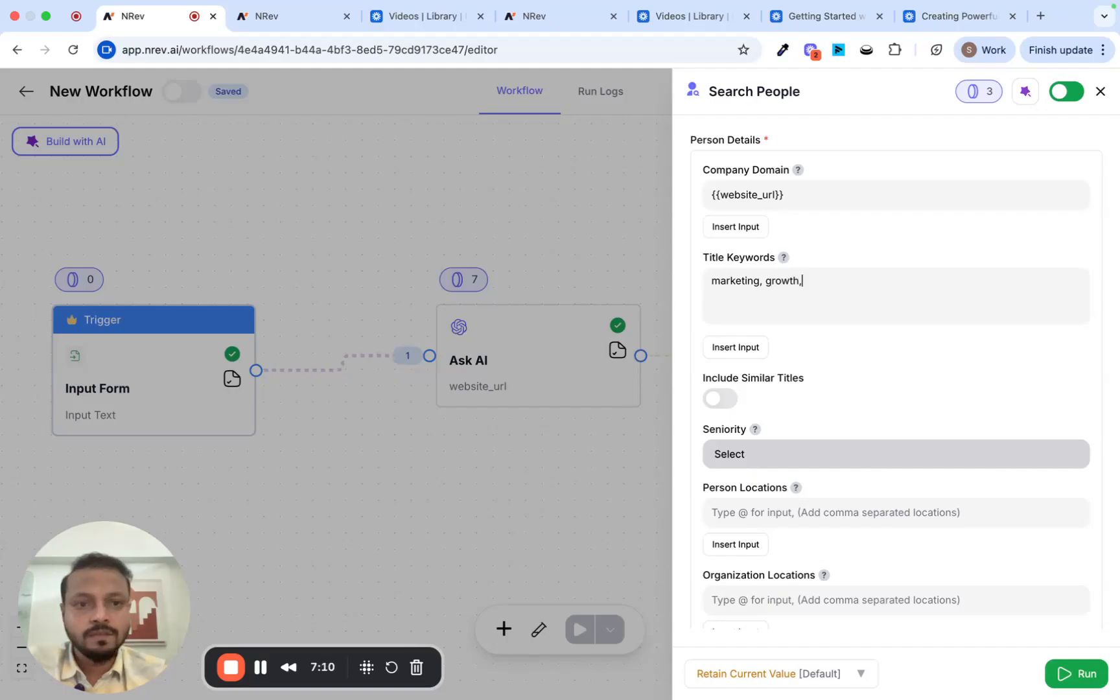
text(lead)
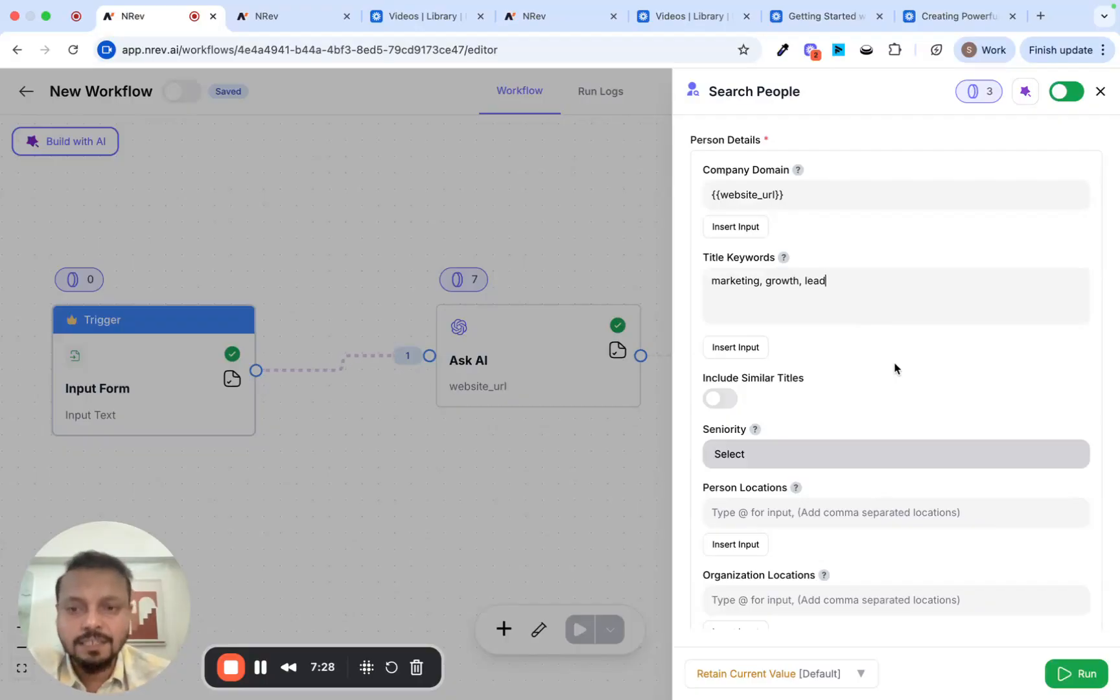
scroll(895, 368, down, 3)
click(722, 307)
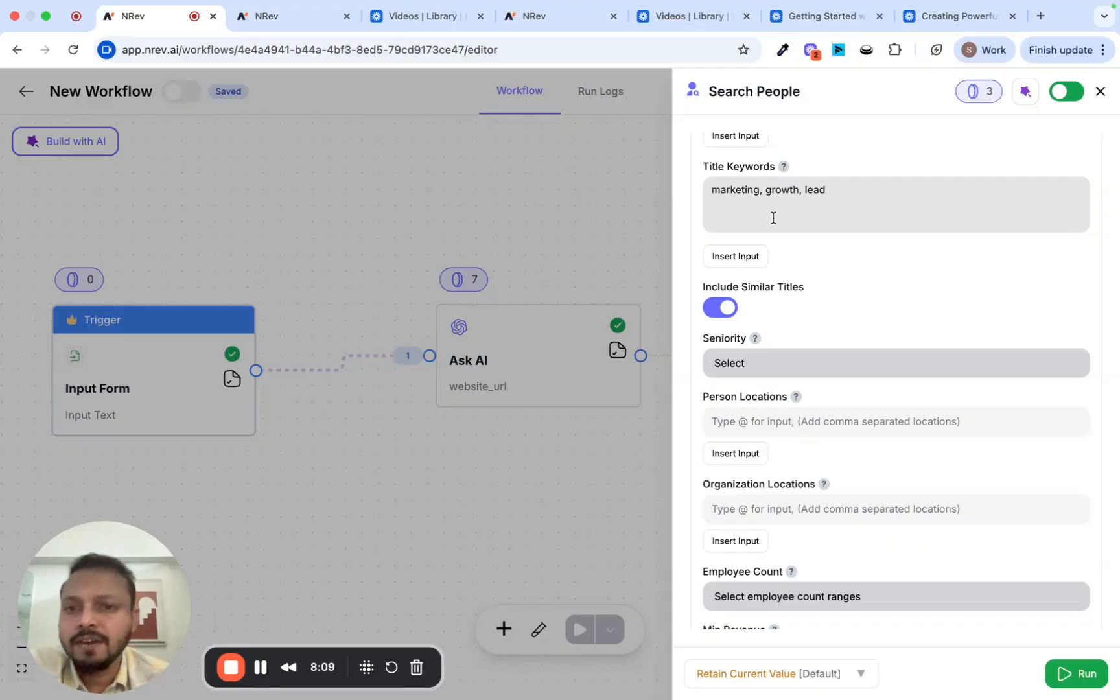
Step: Review the remaining Search People filters, the Enrichment Fields setting and the available Limit options
scroll(813, 300, down, 3)
scroll(825, 365, down, 3)
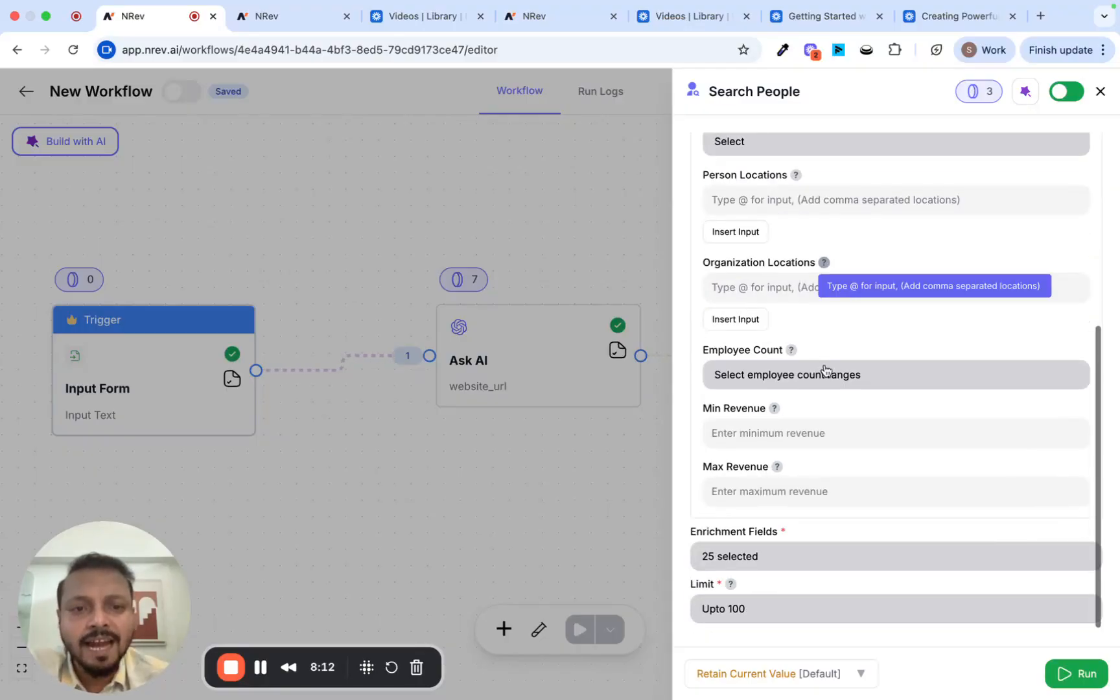
scroll(828, 353, up, 2)
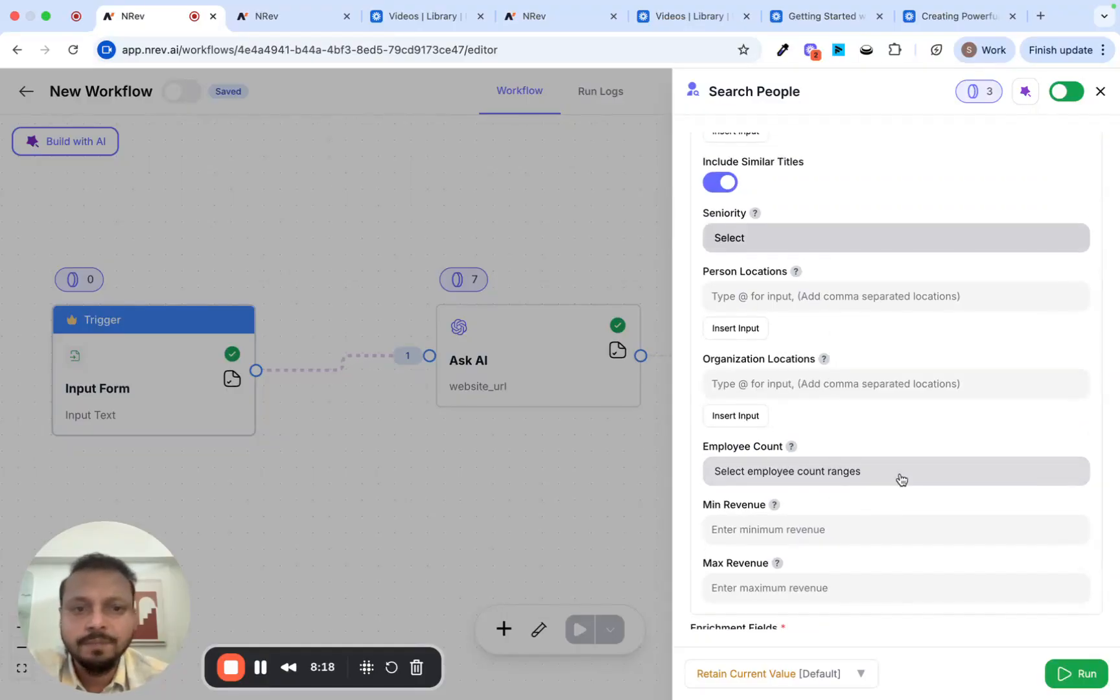
scroll(903, 486, down, 2)
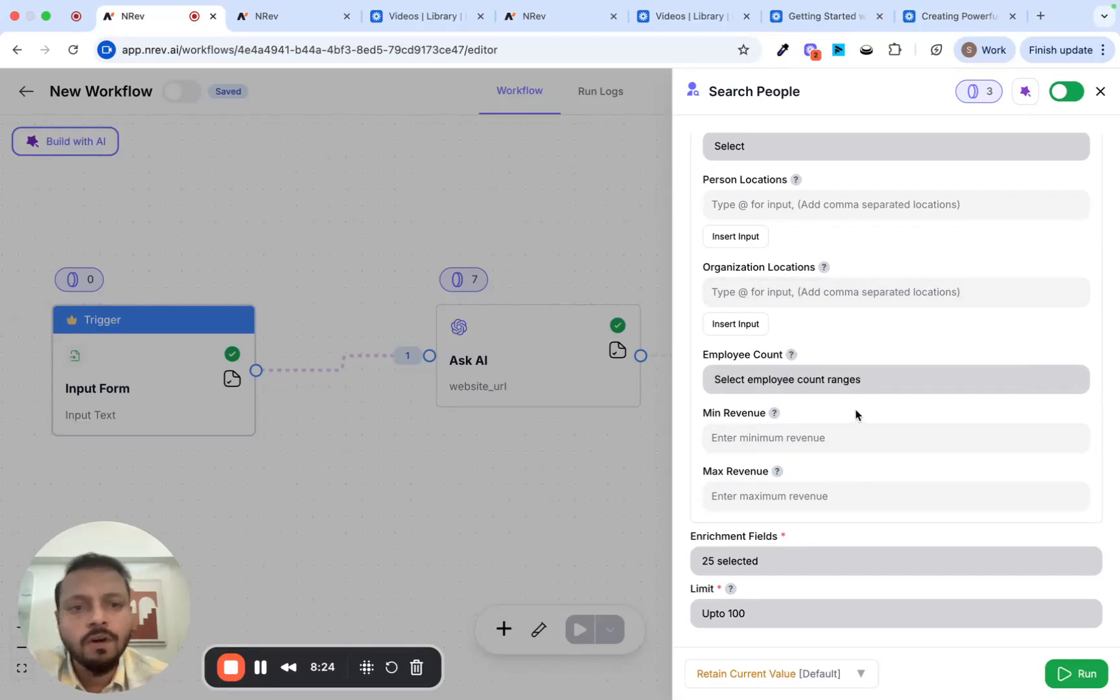
scroll(839, 358, up, 5)
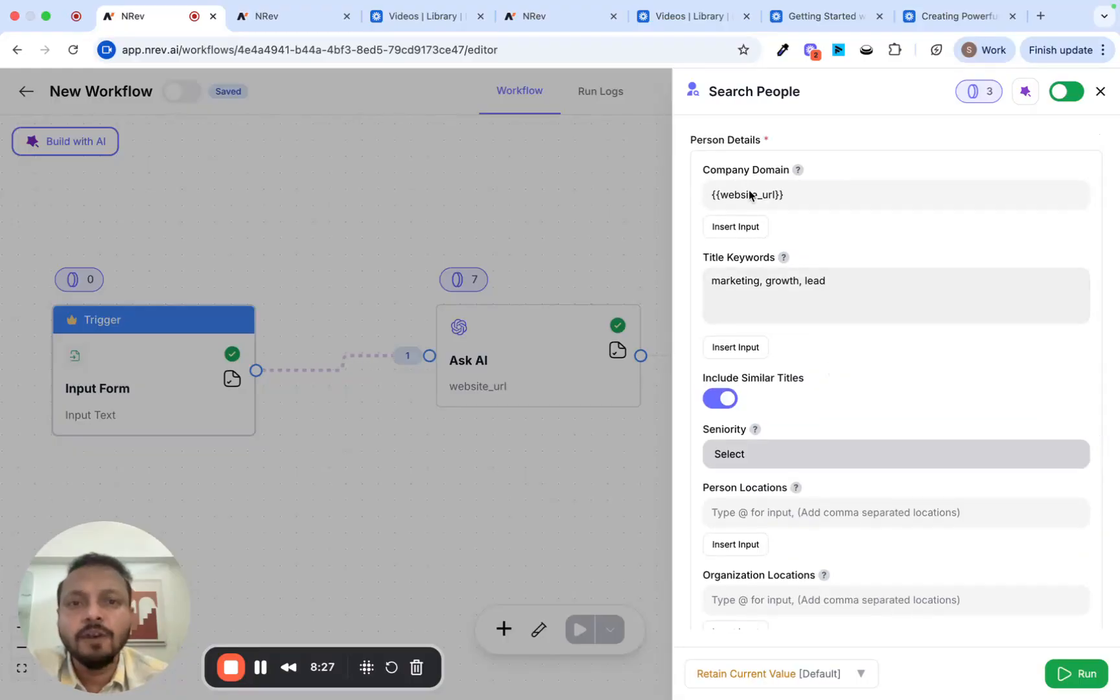
scroll(843, 376, down, 5)
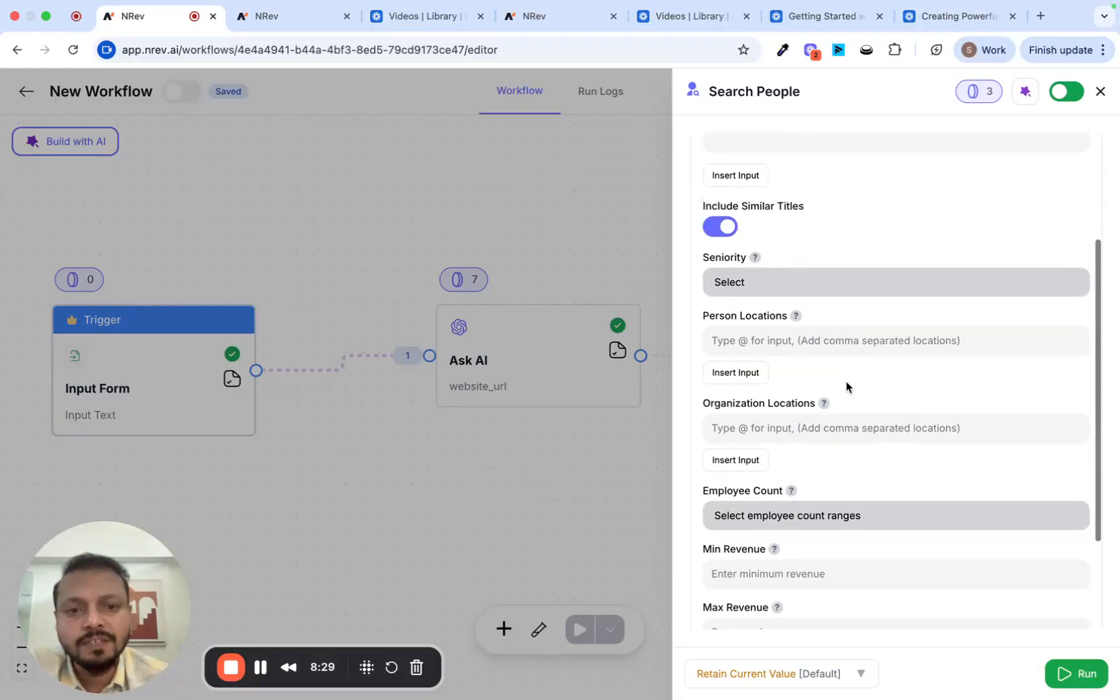
scroll(875, 458, down, 1)
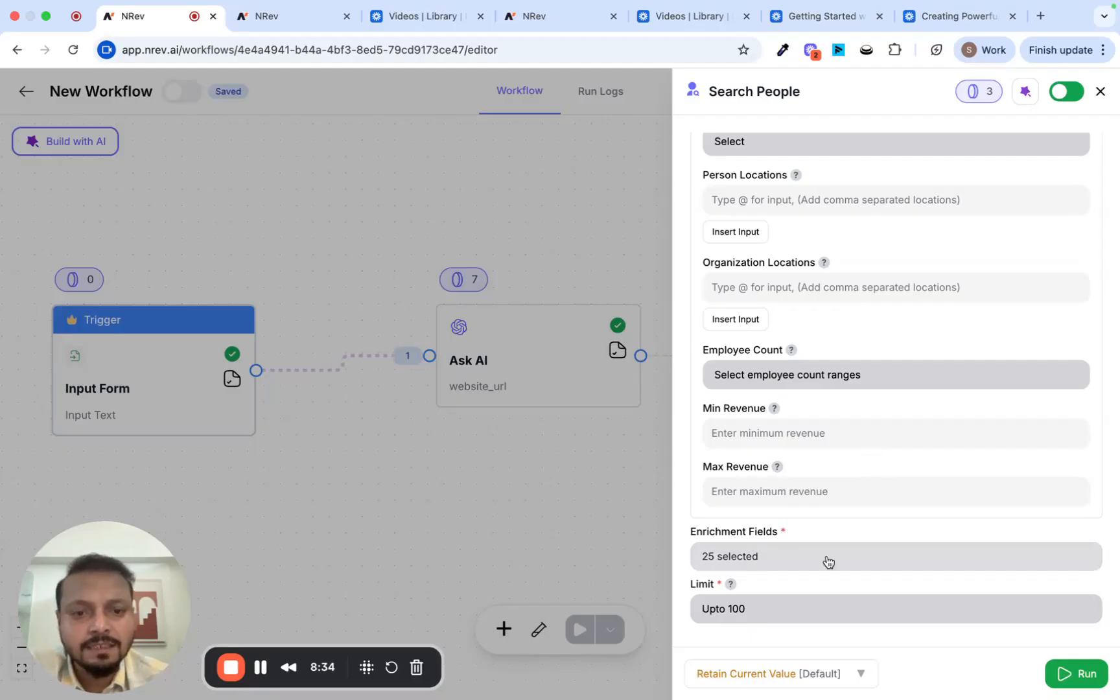
click(738, 608)
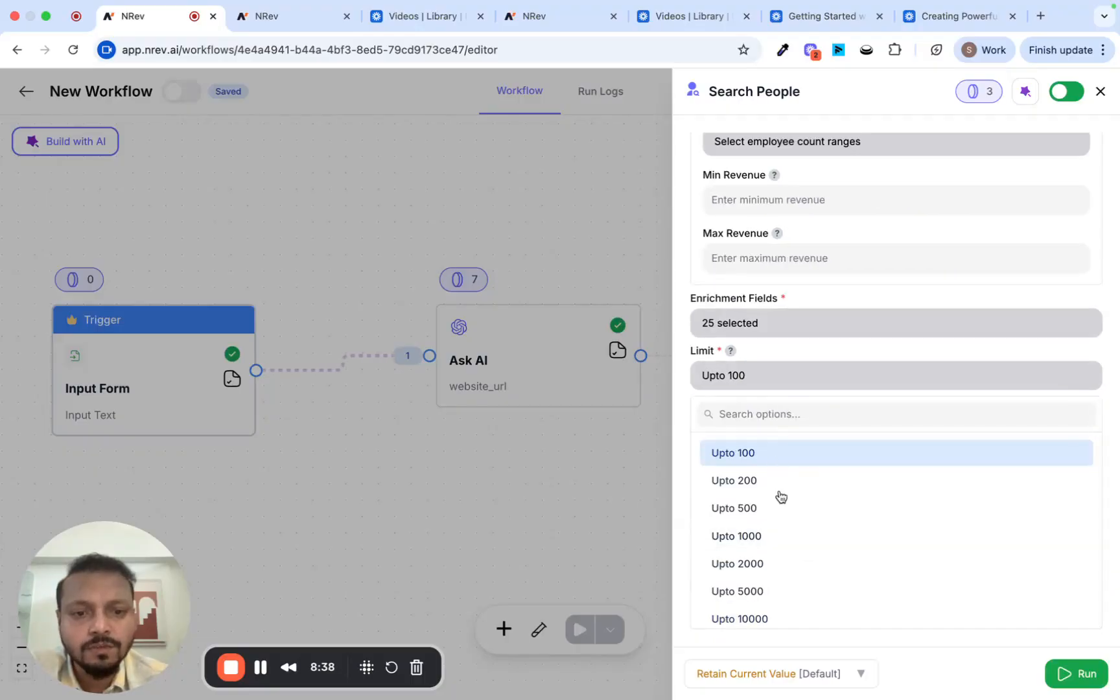
scroll(790, 620, down, 1)
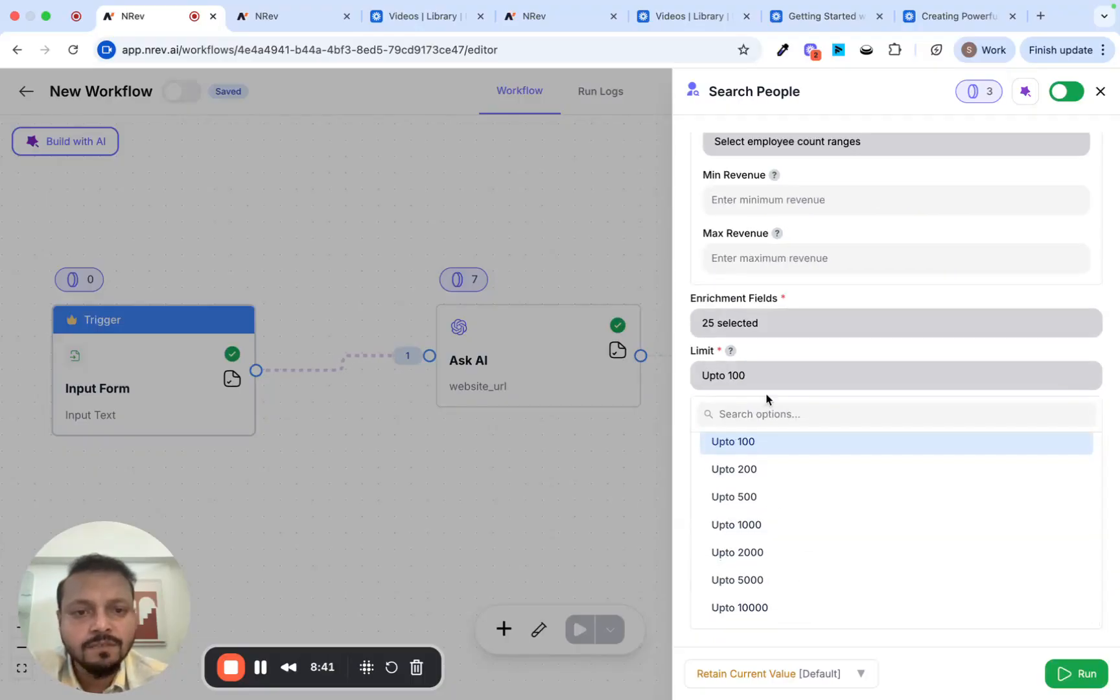
scroll(770, 415, up, 2)
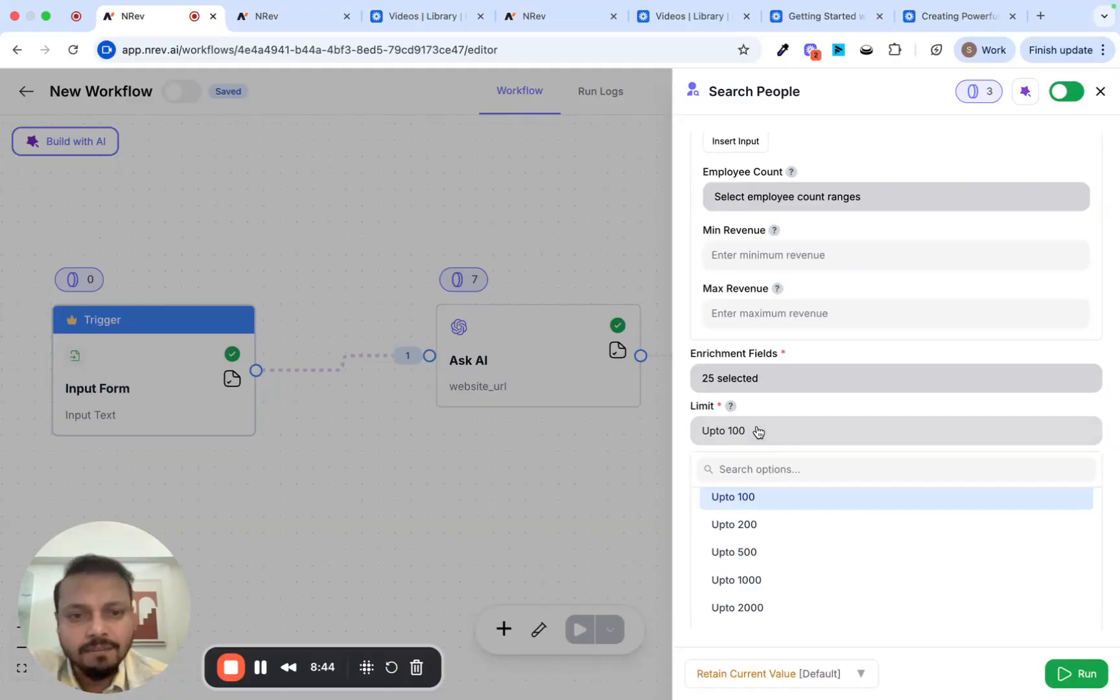
click(757, 426)
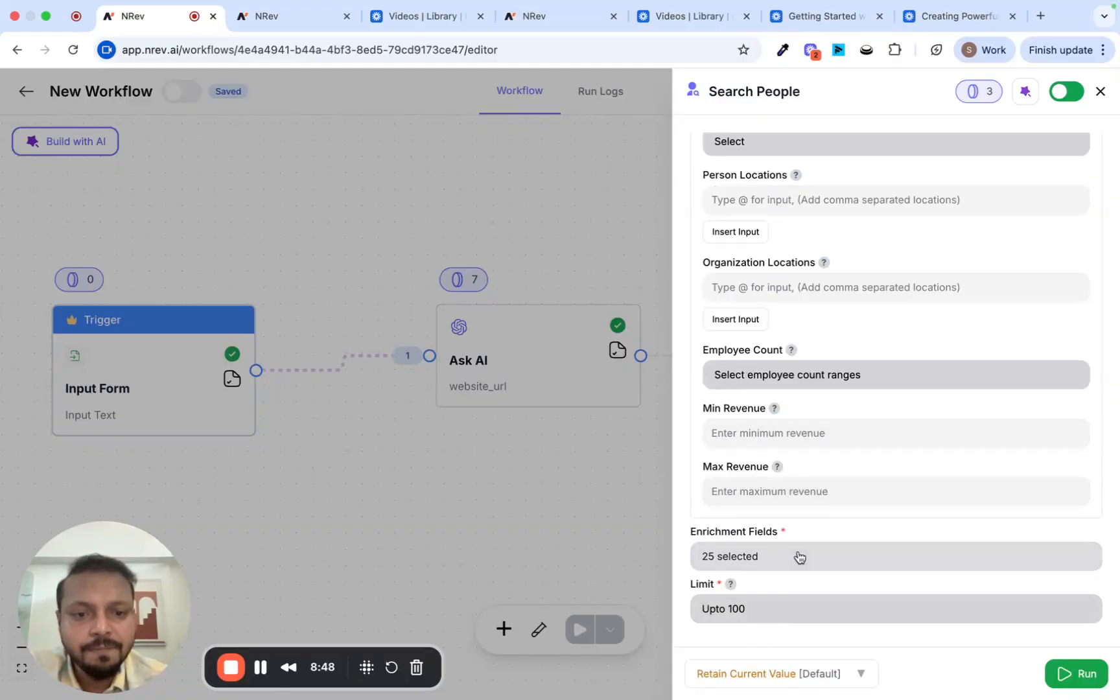
Step: Try the limits Upto 200 and Upto 10000 to compare their credits per item, and restore the limit to Upto 100
click(787, 615)
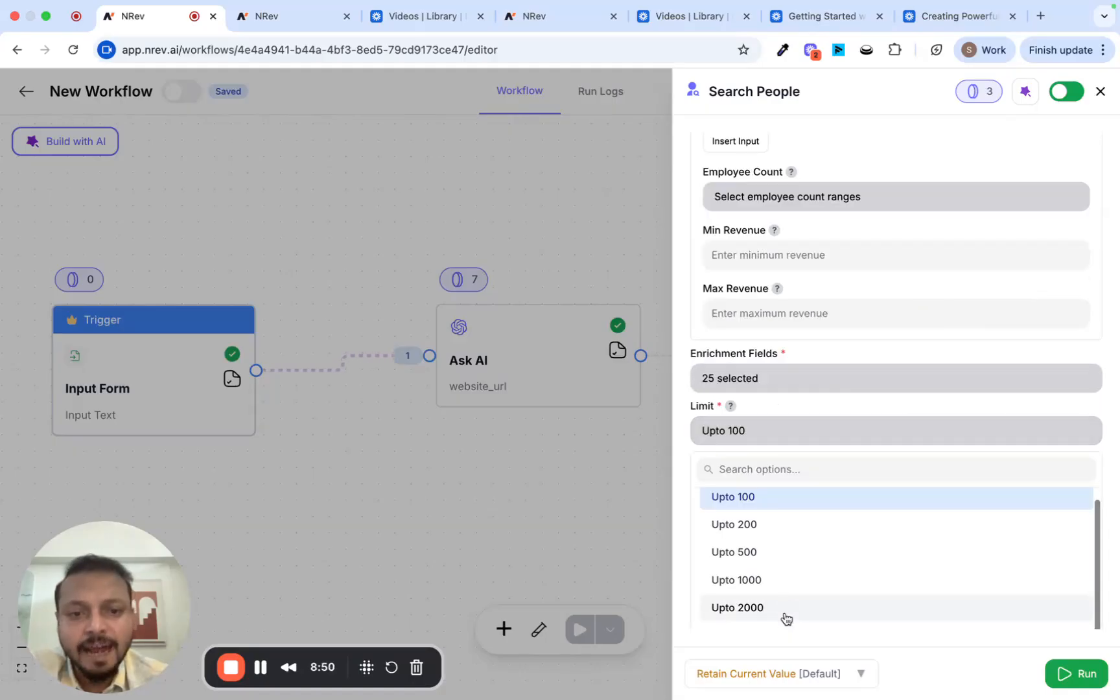
click(773, 525)
mouse_move(981, 94)
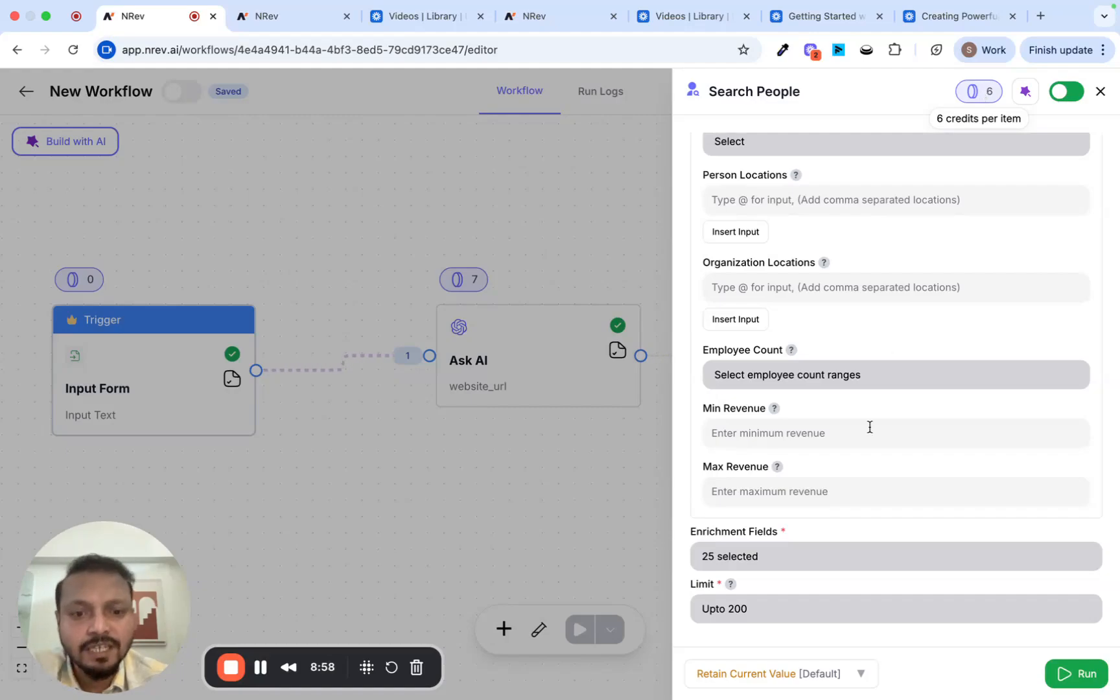
click(817, 615)
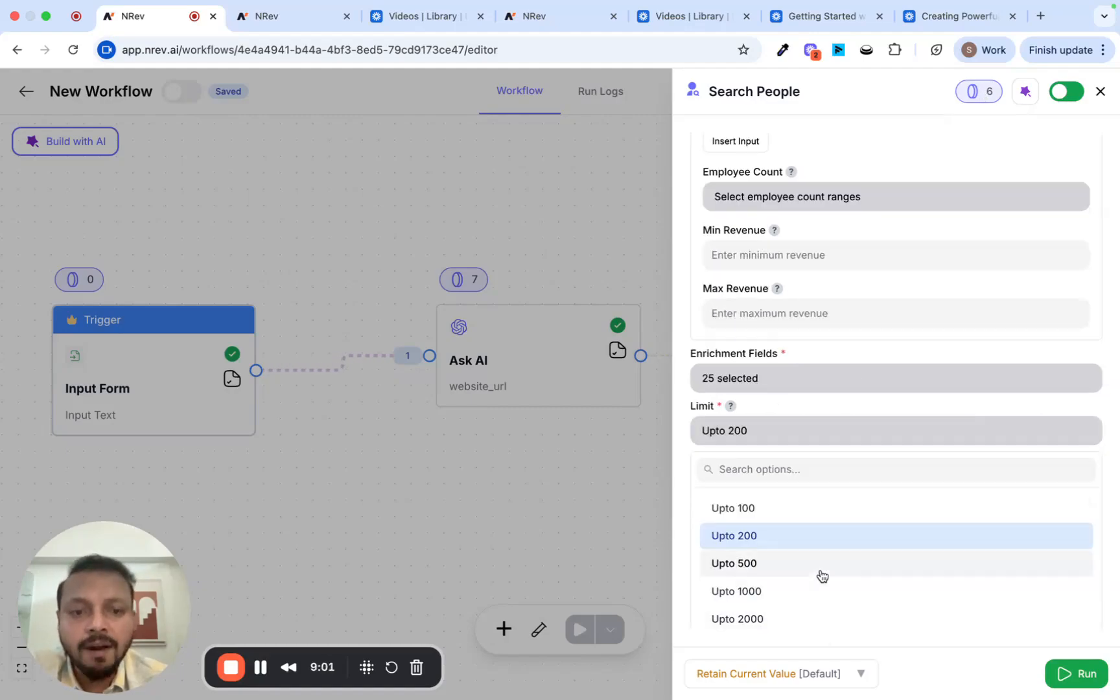
scroll(804, 583, down, 2)
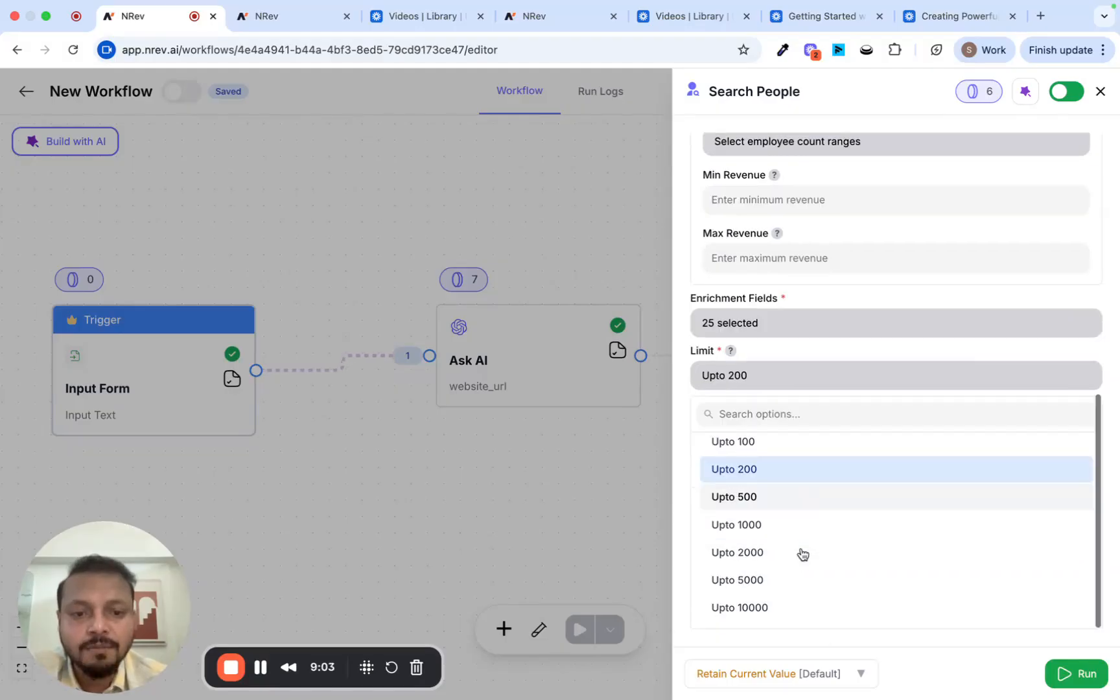
click(793, 604)
mouse_move(982, 91)
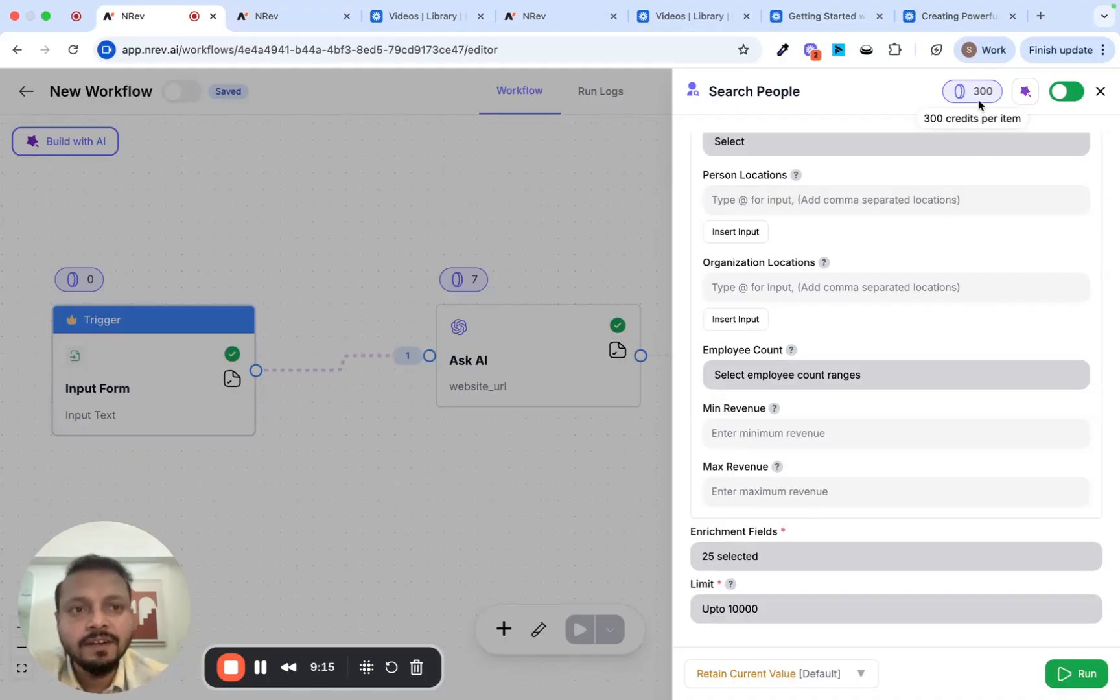
click(843, 612)
click(796, 457)
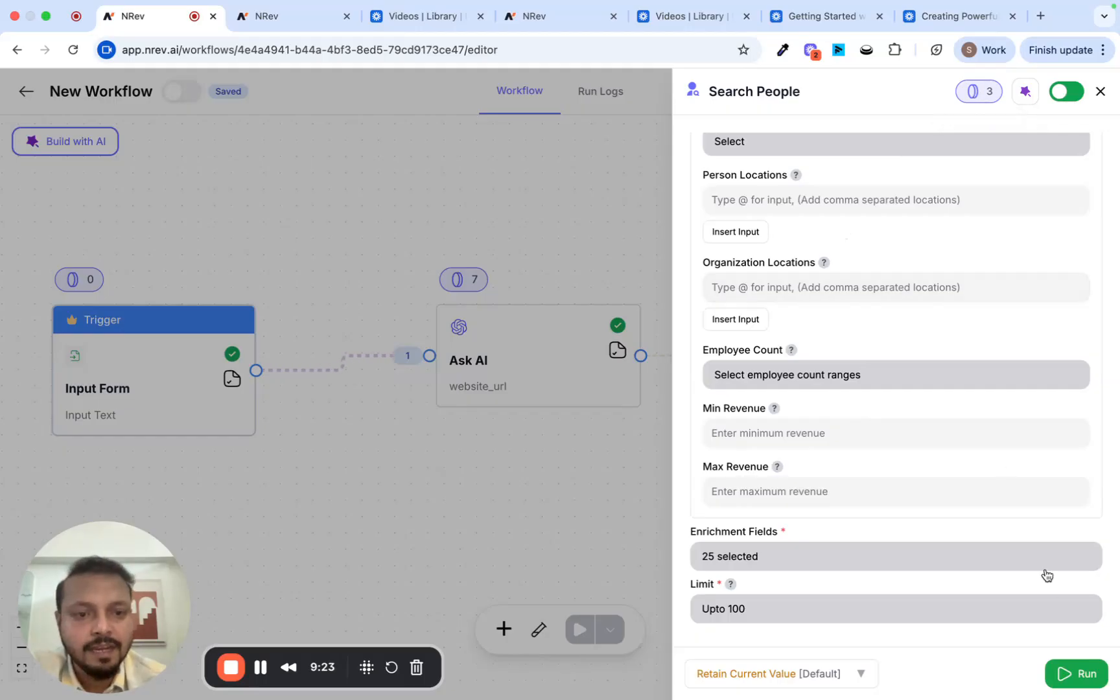
Step: Run the Search People node and examine the columns of its output table
click(1076, 674)
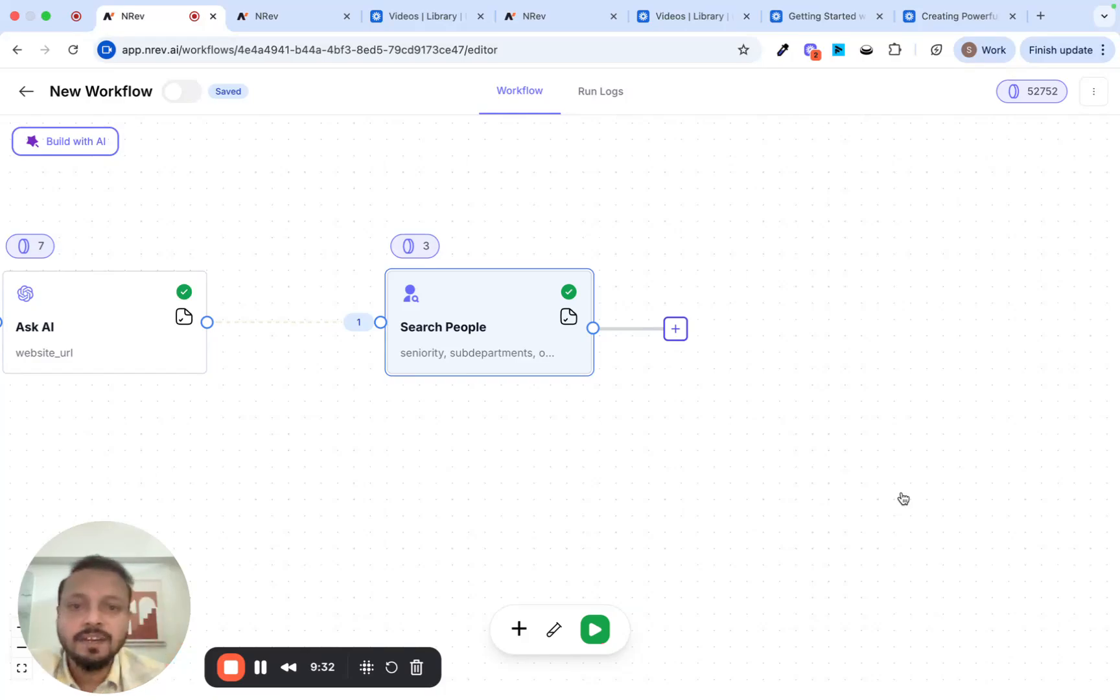
click(569, 316)
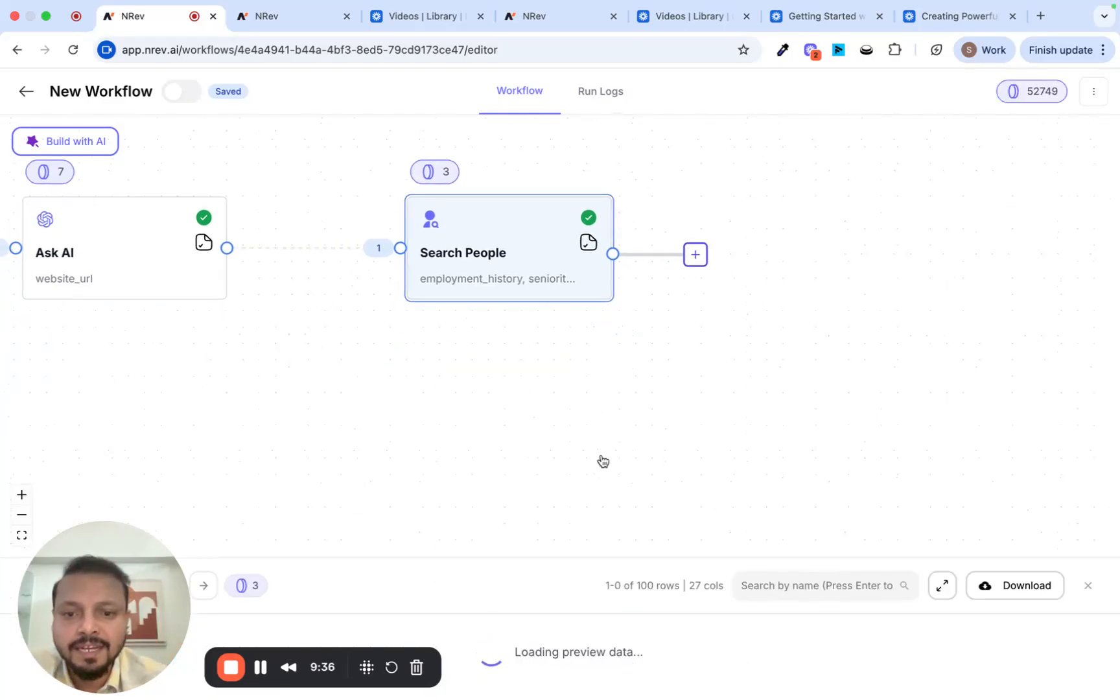
scroll(590, 667, right, 10)
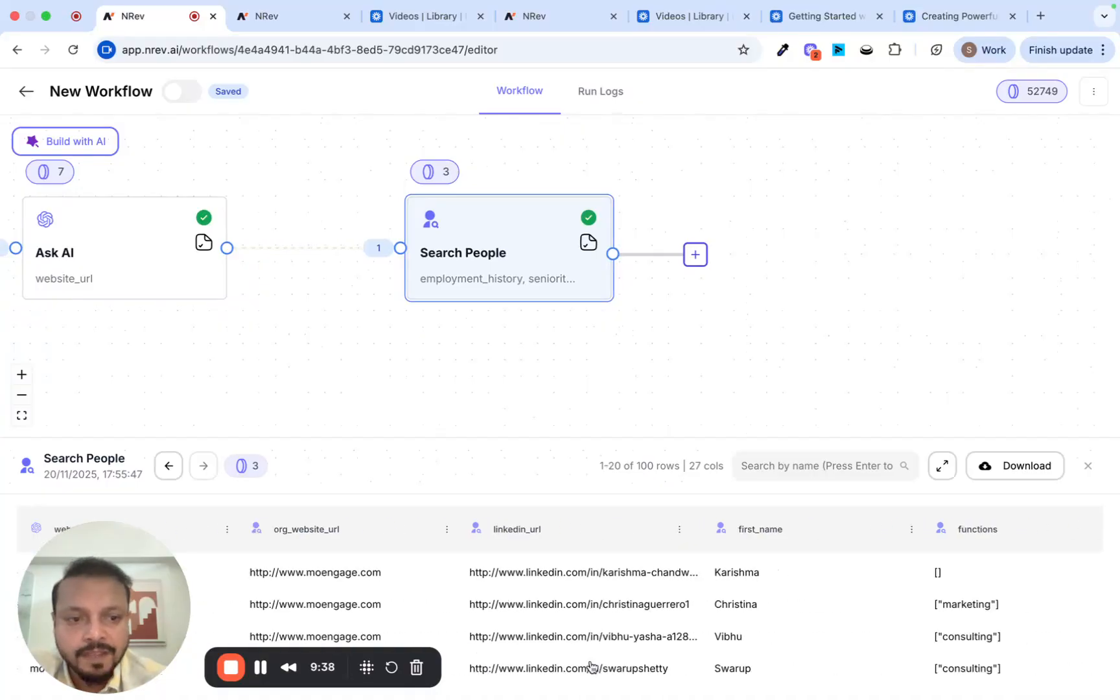
scroll(590, 668, left, 3)
scroll(580, 595, right, 15)
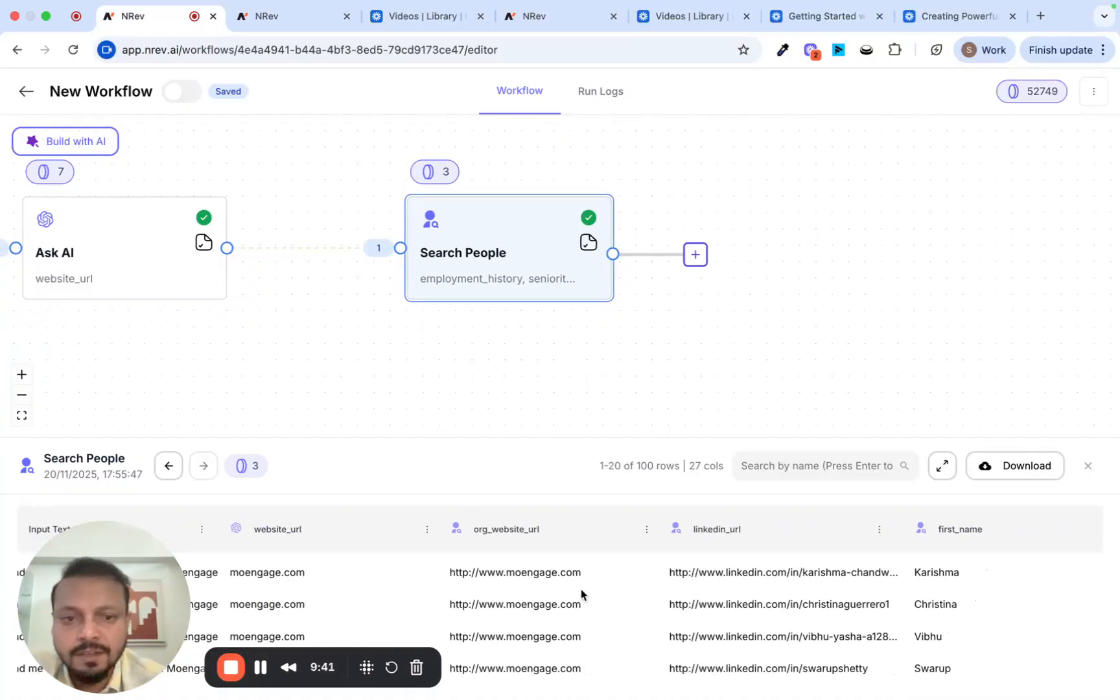
Step: Reopen the Search People node and deselect the enrichment fields Photo Url, Twitter Url, Github Url and Facebook Url
click(507, 219)
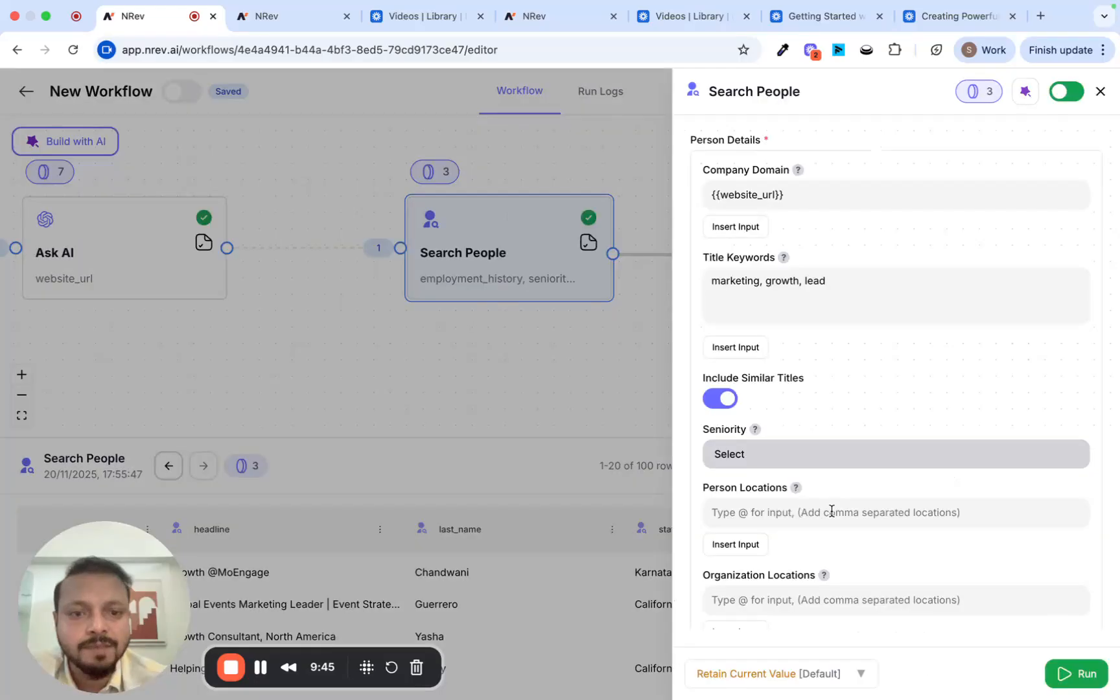
scroll(832, 512, down, 5)
click(833, 565)
scroll(832, 464, down, 3)
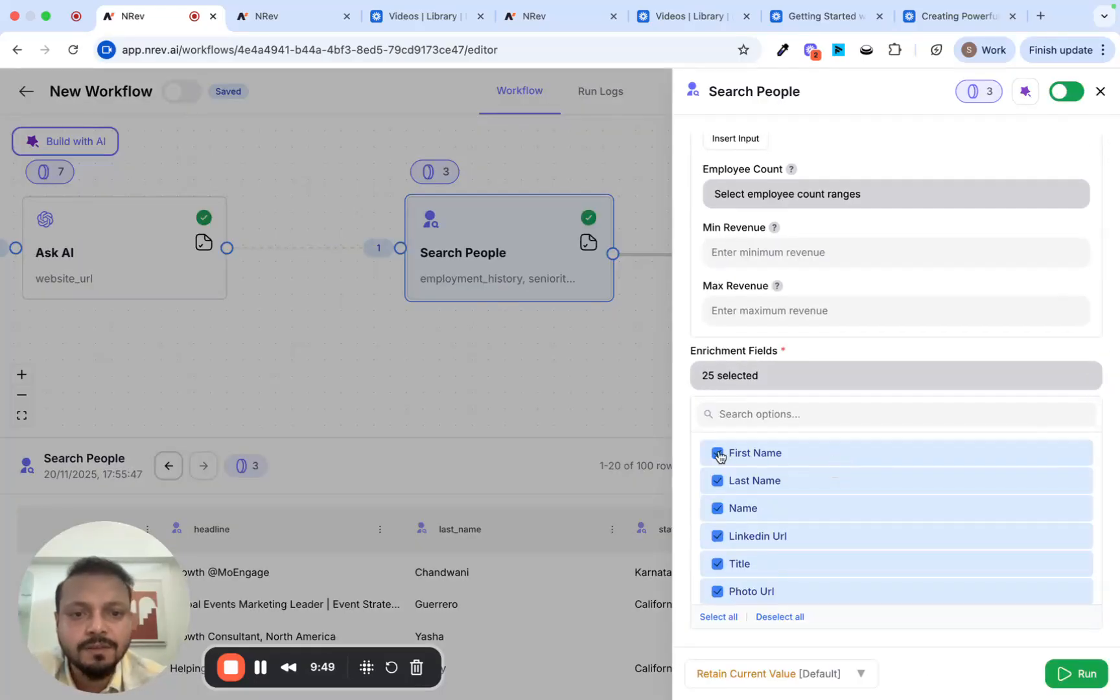
scroll(723, 513, down, 2)
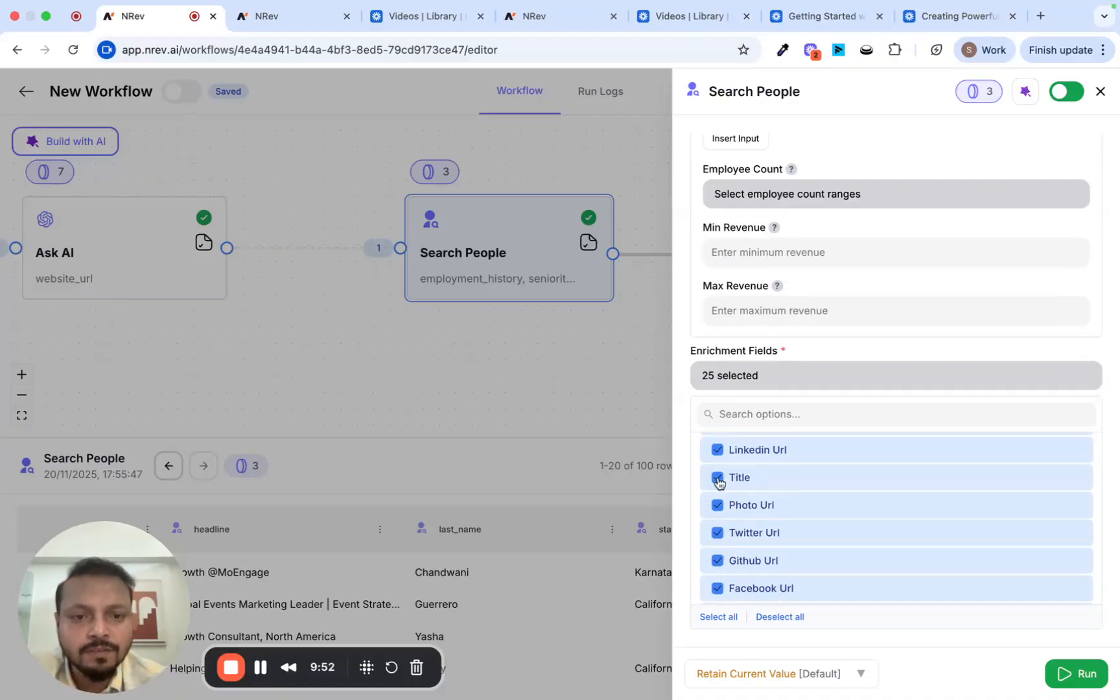
click(717, 505)
click(718, 533)
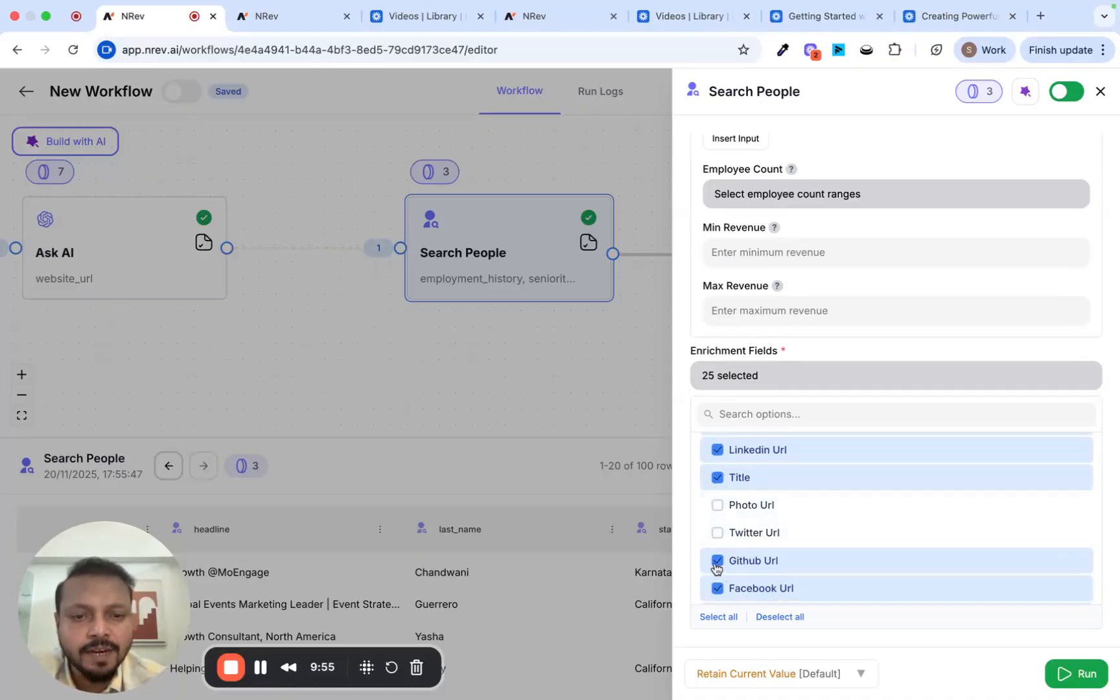
click(717, 560)
scroll(718, 561, down, 2)
click(718, 468)
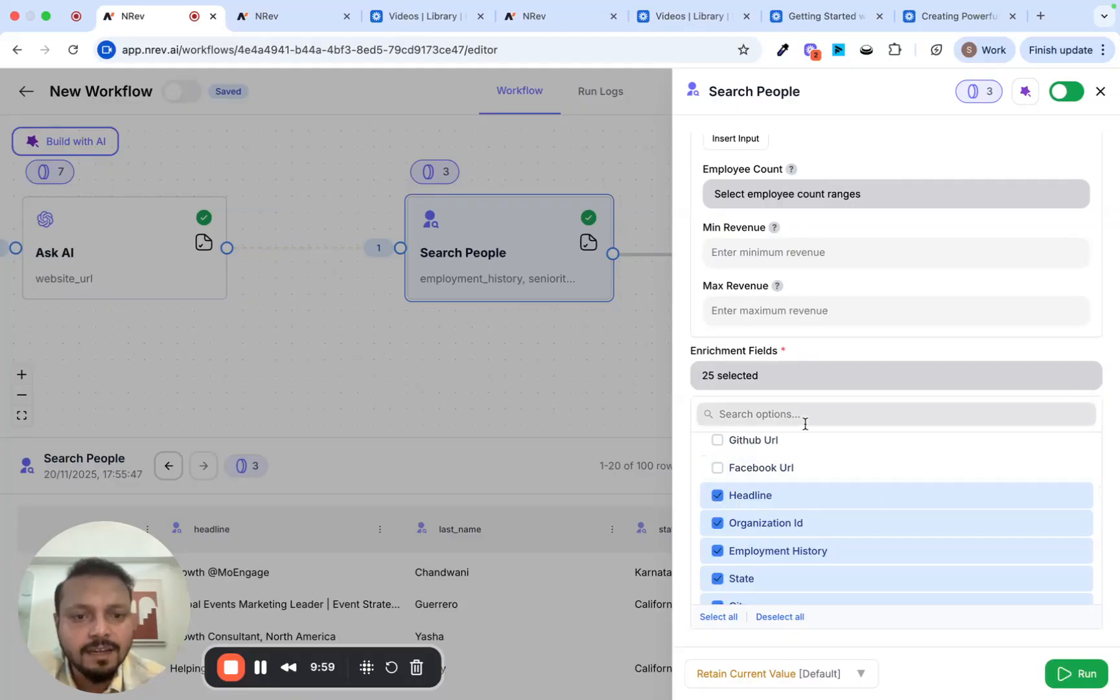
Step: Deselect the enrichment fields Organization Id, State, City and Country for the people search
scroll(798, 465, up, 1)
scroll(799, 468, down, 3)
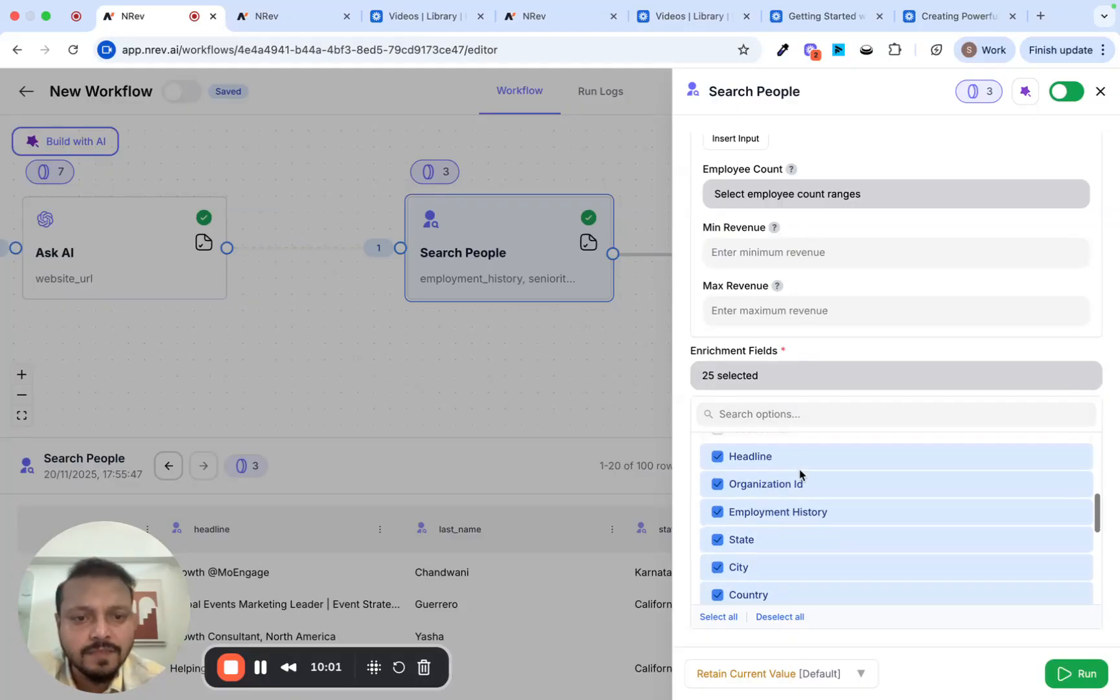
click(796, 491)
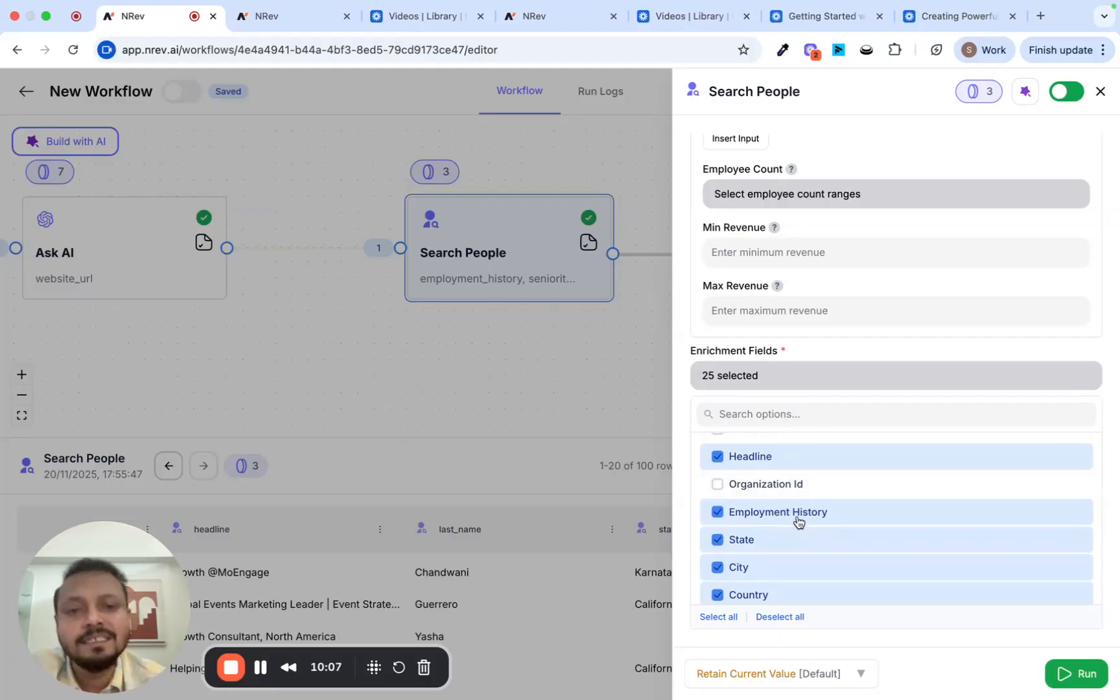
scroll(797, 518, down, 2)
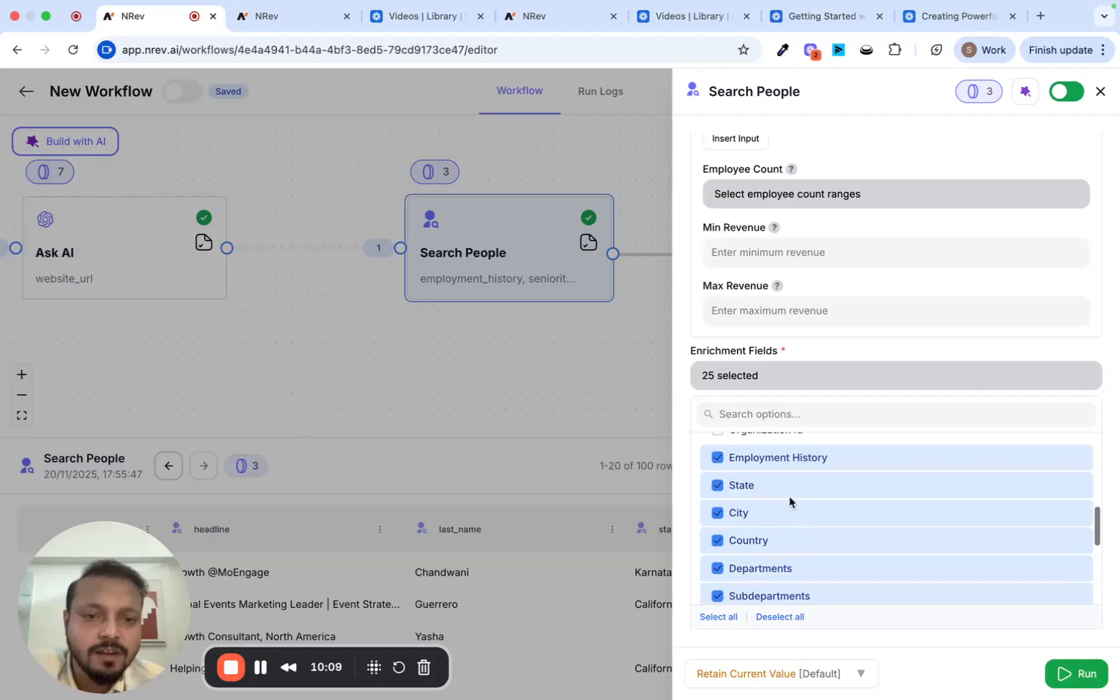
click(787, 492)
click(787, 519)
click(786, 538)
Step: Deselect the enrichment fields Departments, Subdepartments, Seniority and Functions
scroll(785, 535, down, 4)
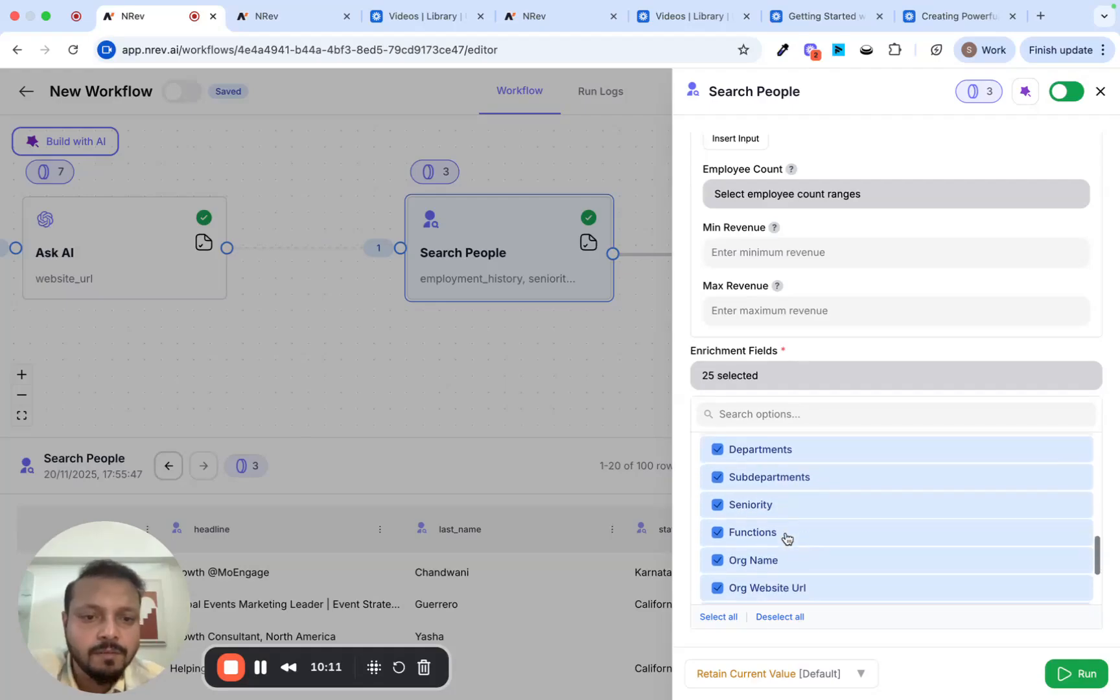
click(775, 459)
click(785, 489)
click(786, 519)
click(785, 536)
Step: Deselect Org Website Url, Org Founded Year, Org Logo Url and Org Primary Domain, and close the enrichment field list
scroll(786, 537, down, 2)
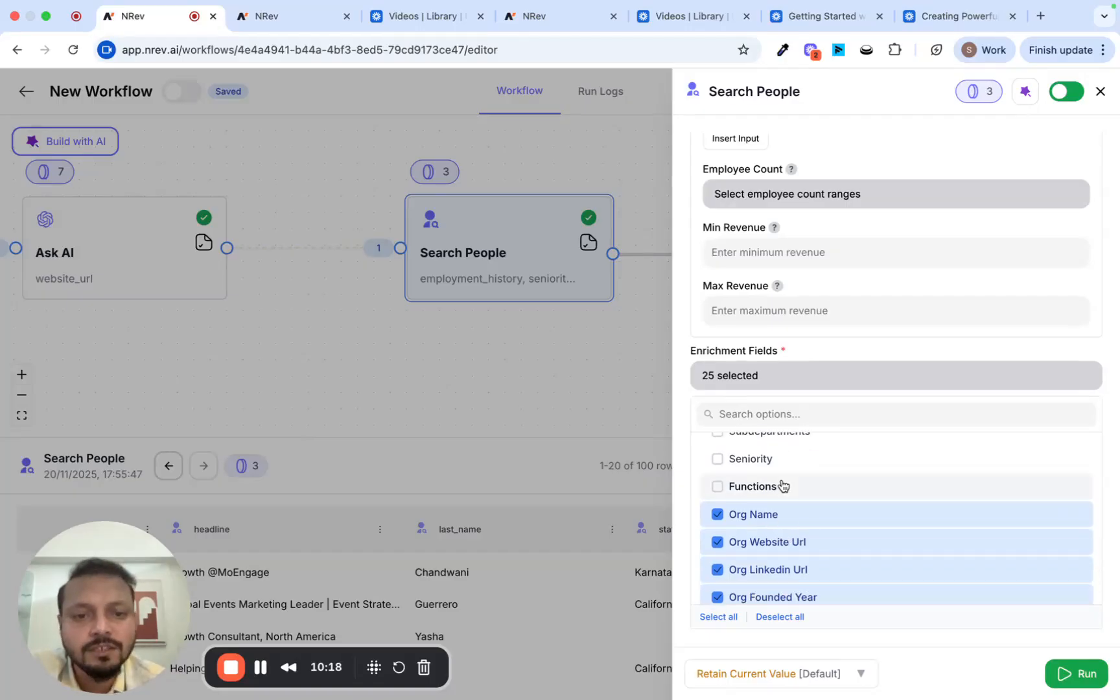
scroll(784, 487, down, 2)
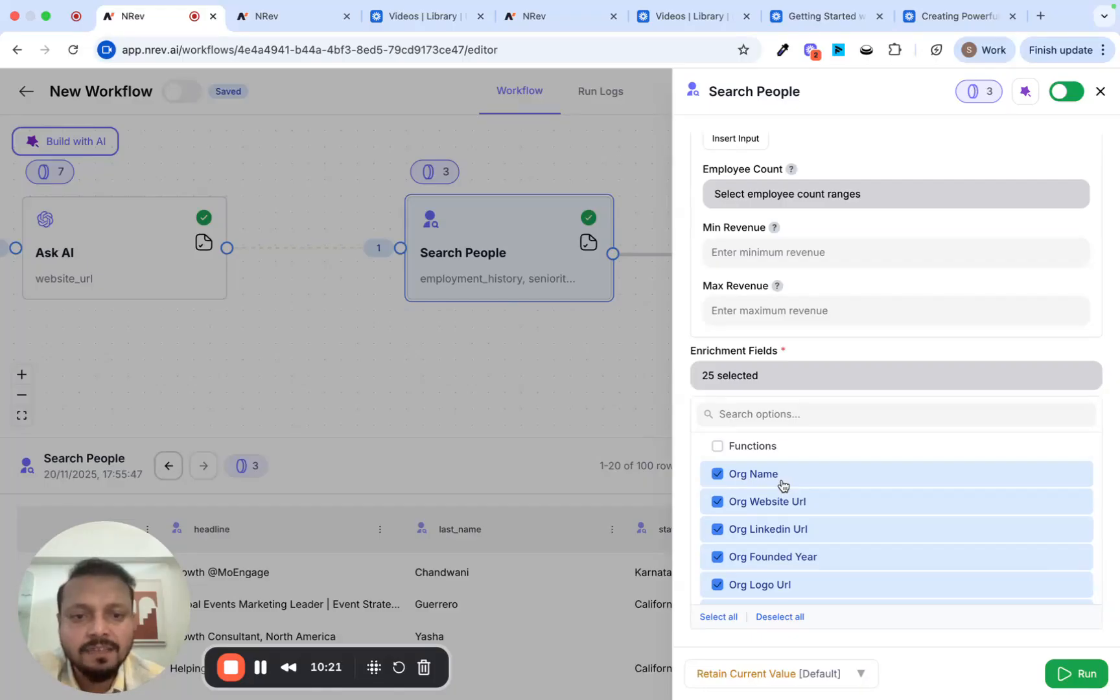
click(787, 513)
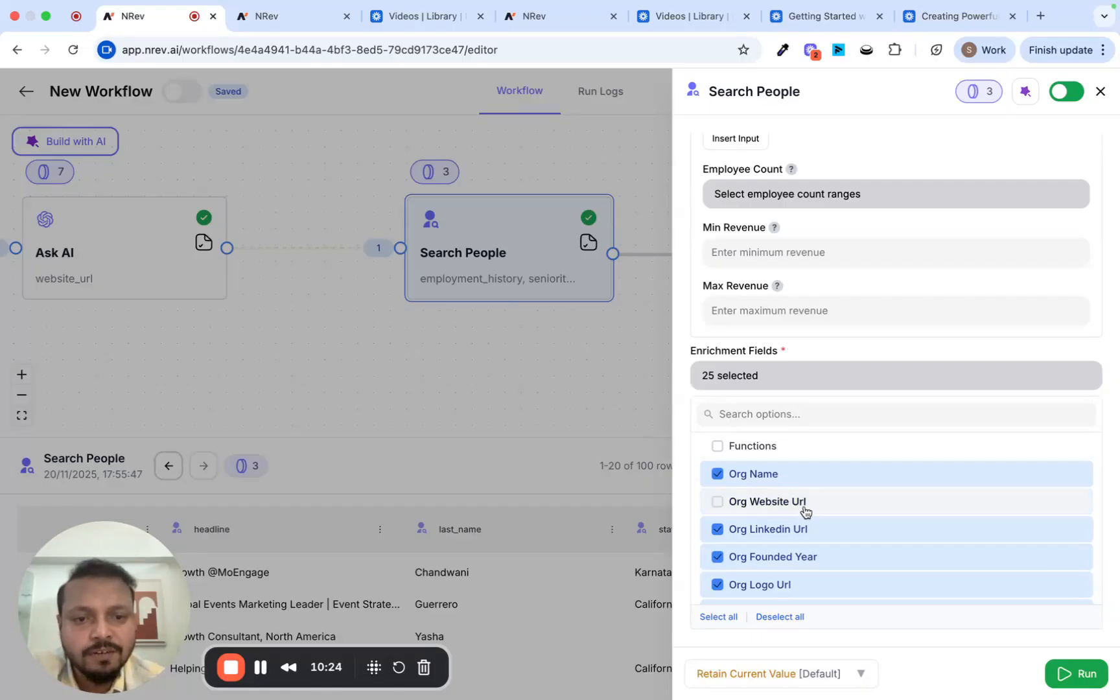
scroll(807, 512, down, 1)
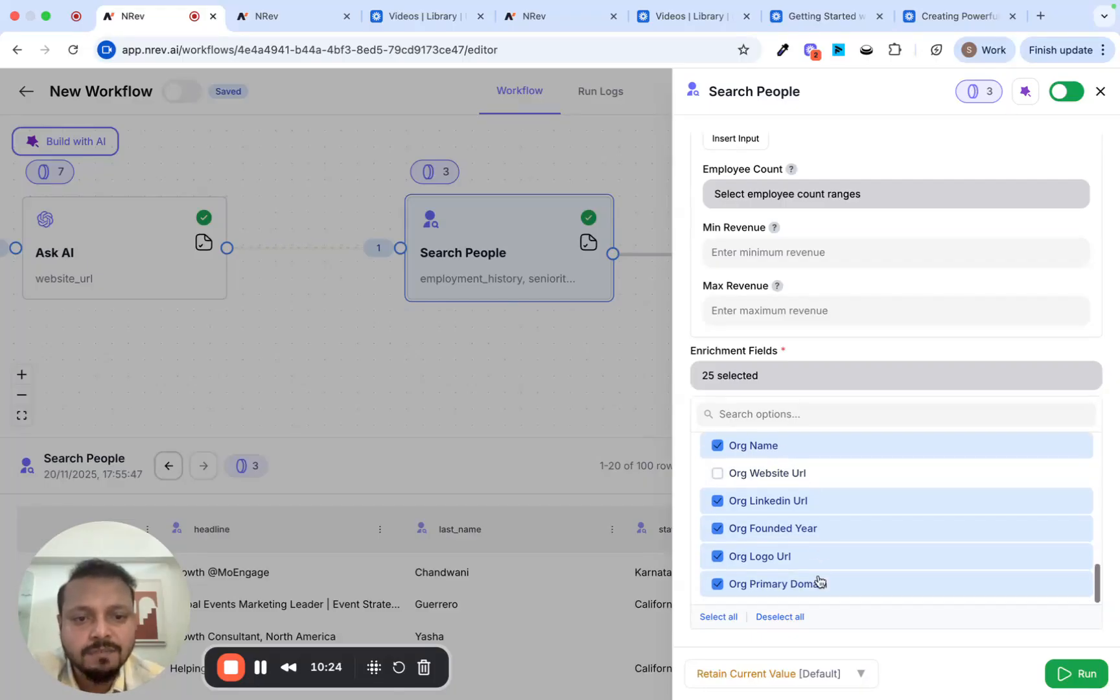
click(807, 535)
click(806, 565)
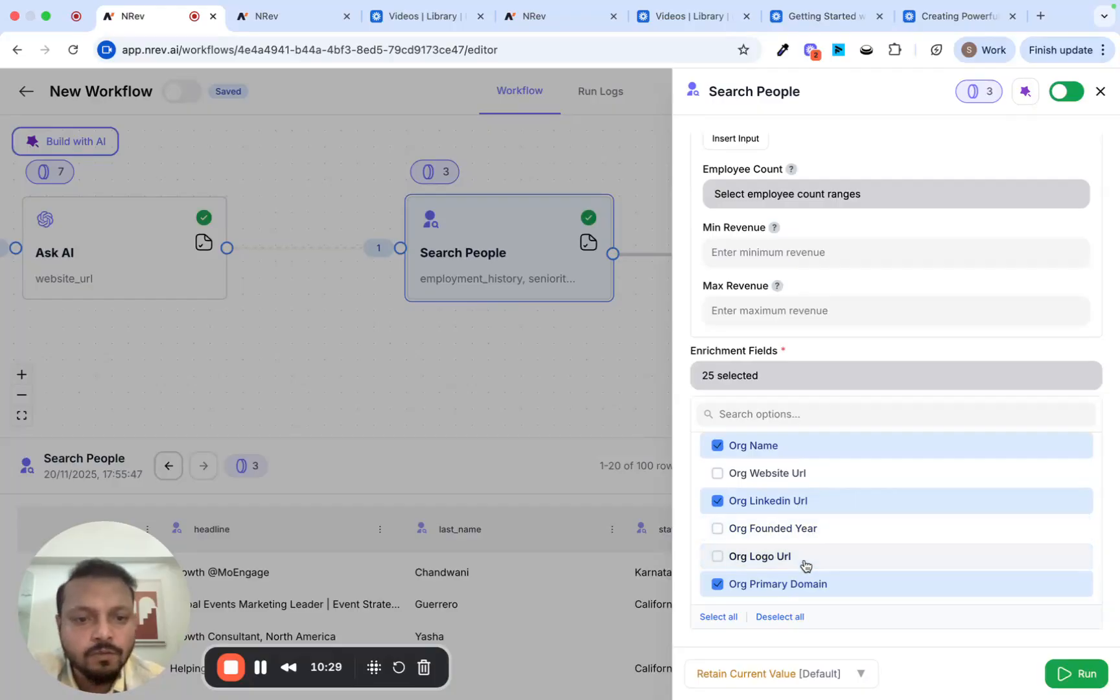
click(810, 586)
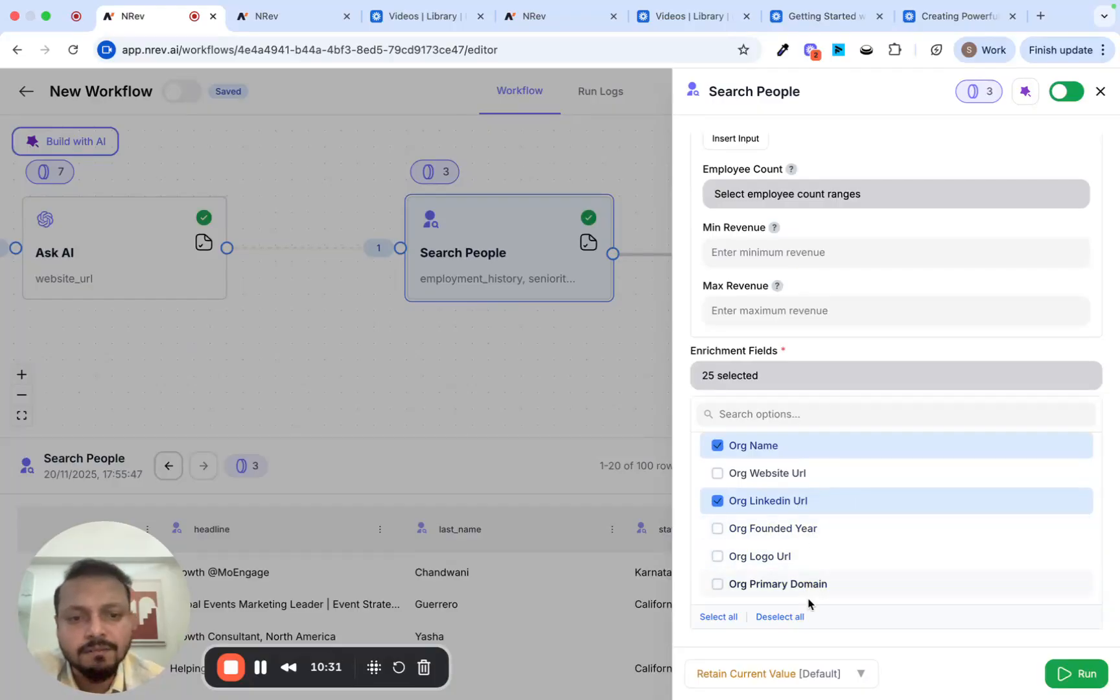
click(829, 642)
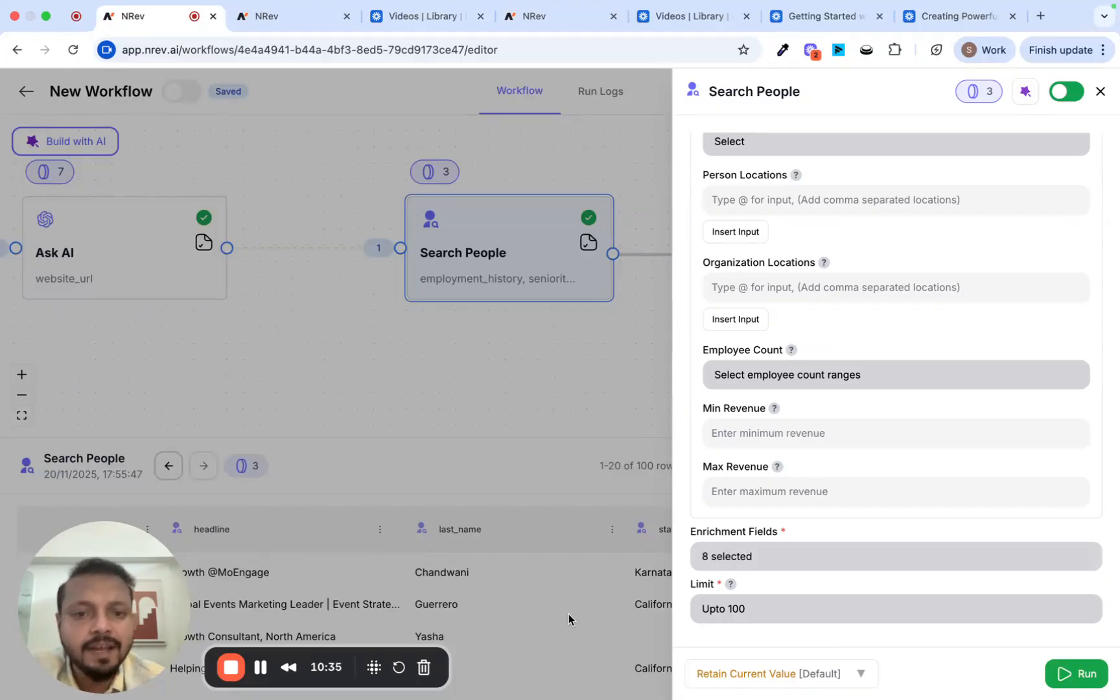
Step: Run the Search People node with the reduced enrichment fields and open its output table
click(1071, 675)
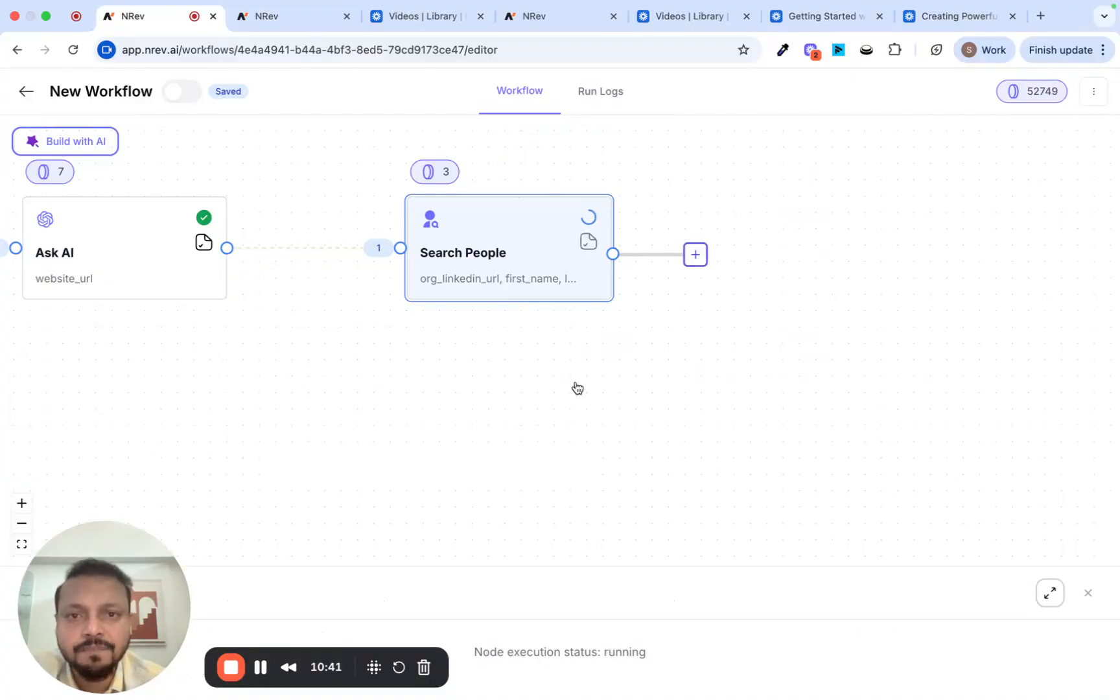
click(553, 391)
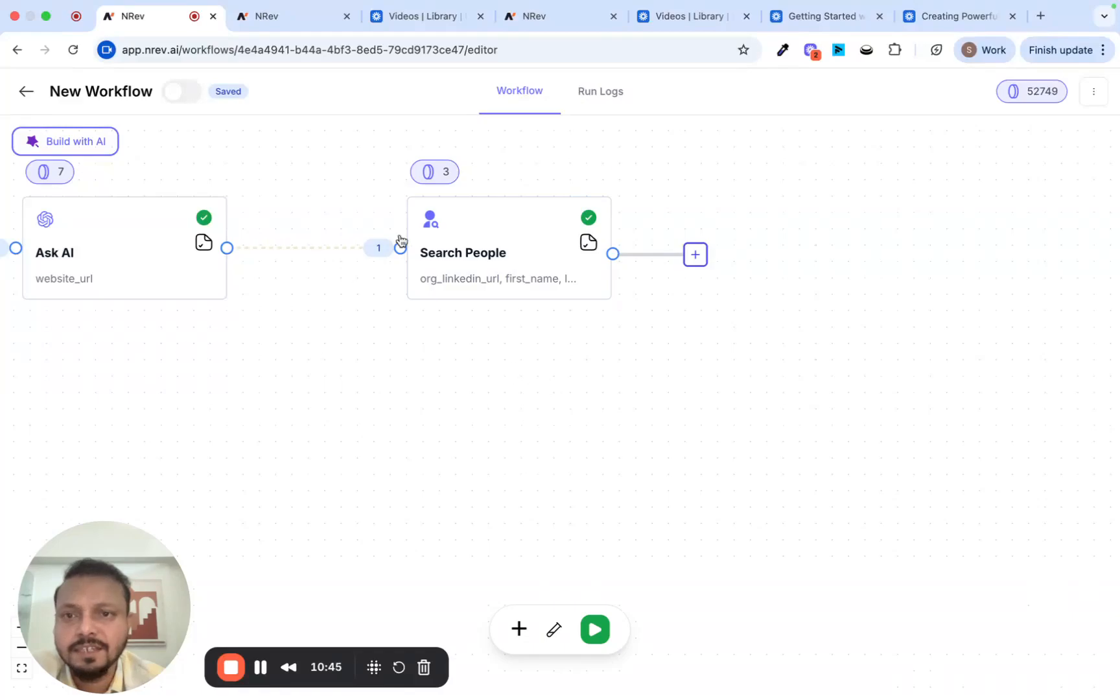
click(588, 242)
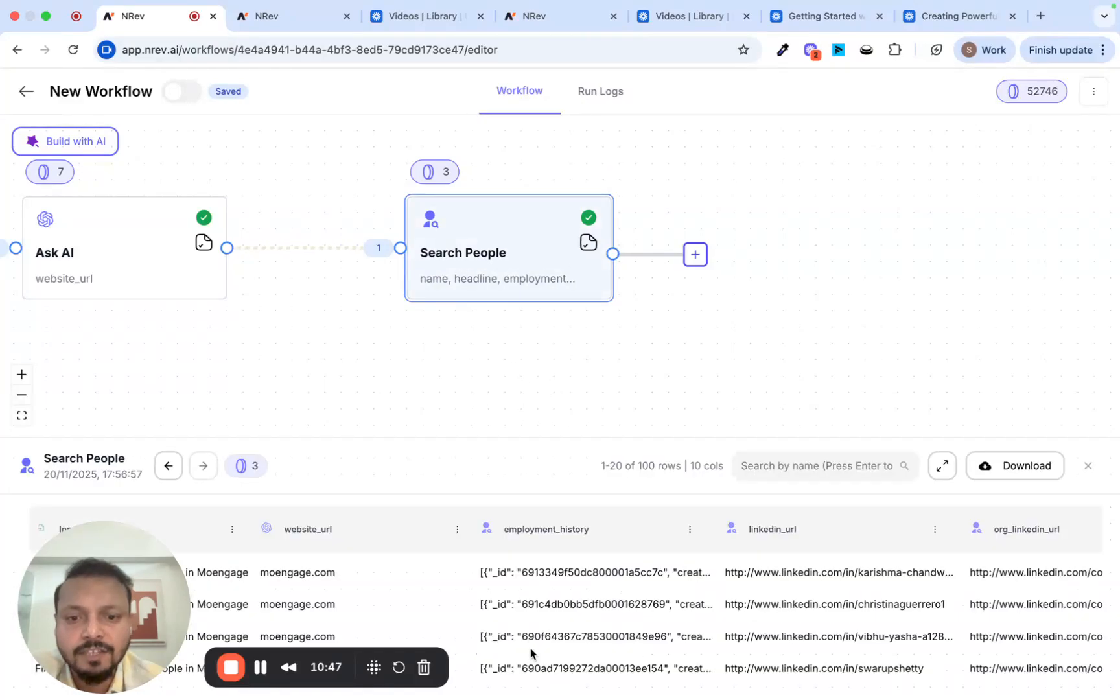
Step: Examine the columns of the new Search People output across the whole width of the table
scroll(549, 652, down, 3)
scroll(549, 652, up, 4)
scroll(549, 652, down, 5)
scroll(549, 652, up, 3)
drag(55, 641, 66, 198)
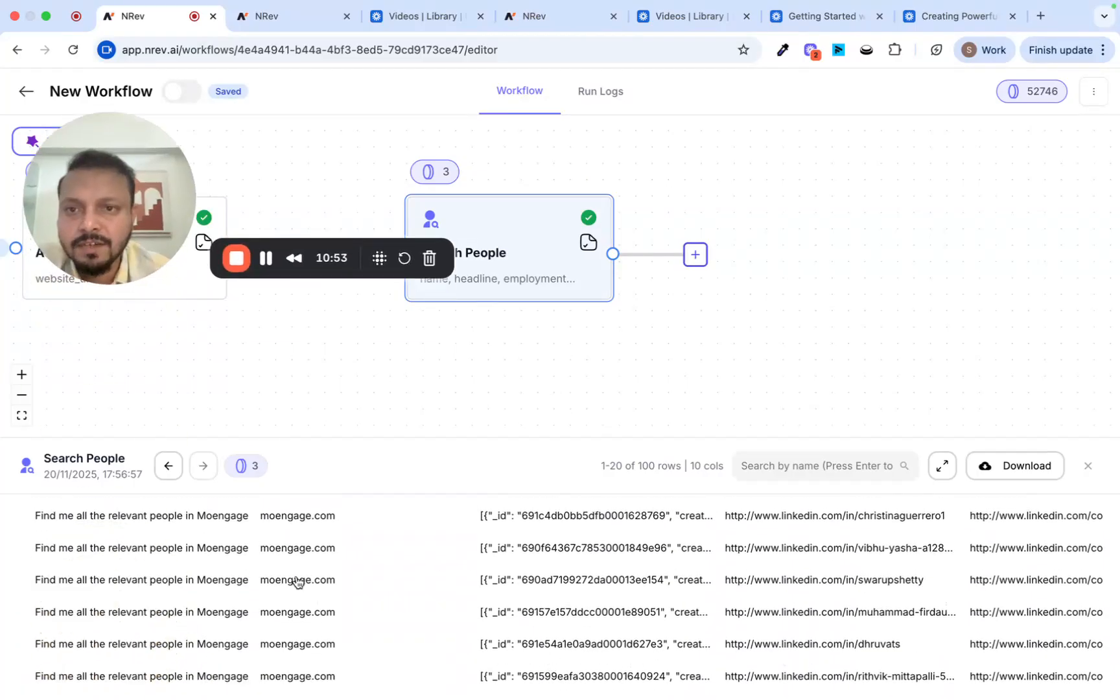
scroll(549, 626, right, 10)
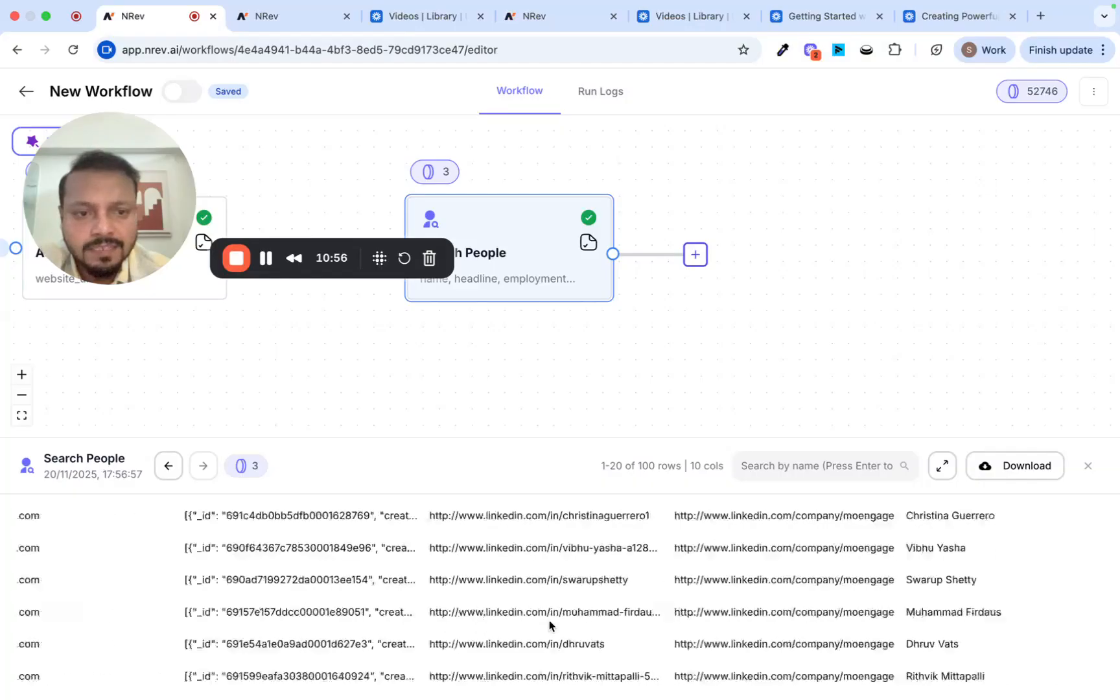
scroll(549, 625, right, 15)
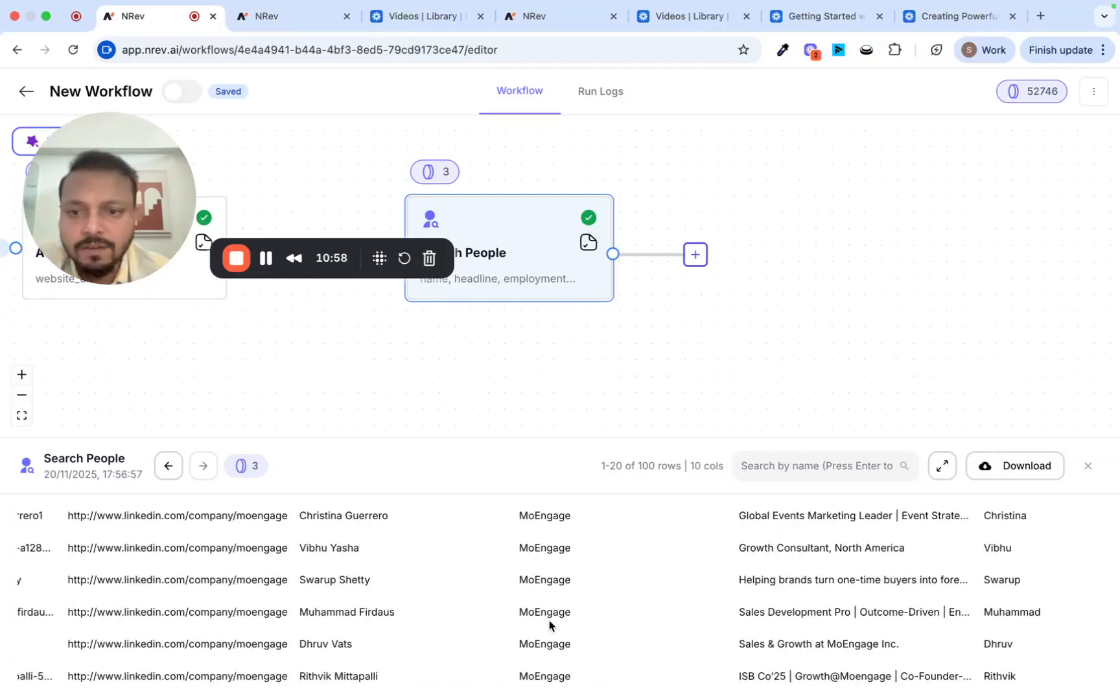
scroll(549, 626, up, 2)
scroll(549, 625, right, 9)
Step: Review the headline and title values of the people on the first page of the output table
scroll(549, 626, down, 1)
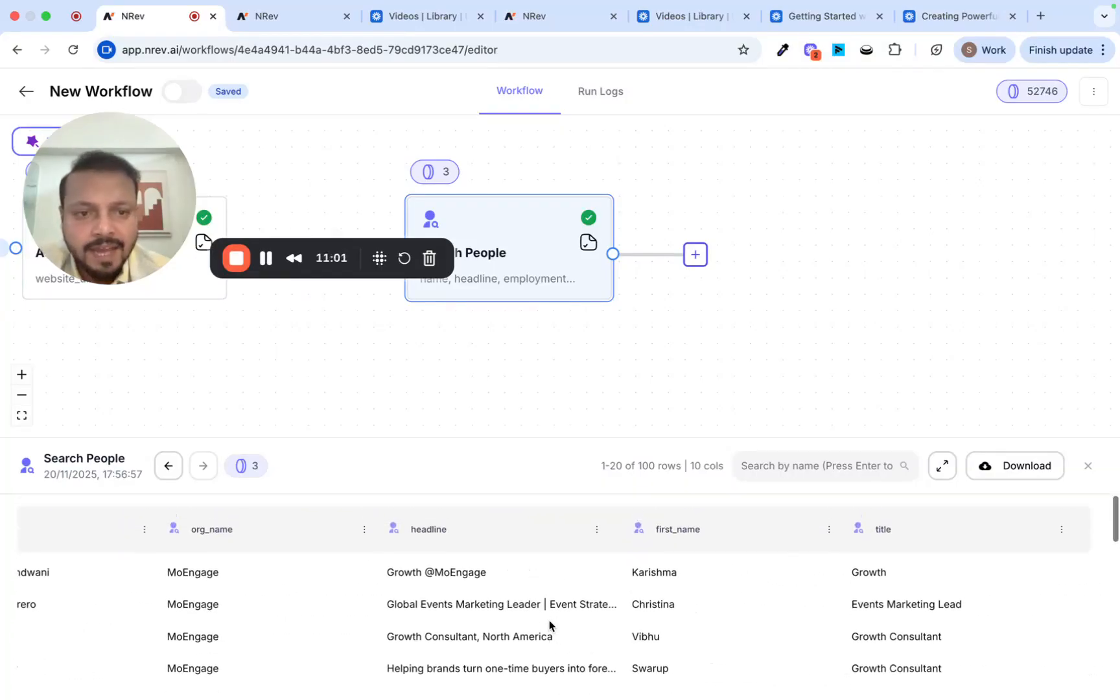
scroll(549, 625, down, 1)
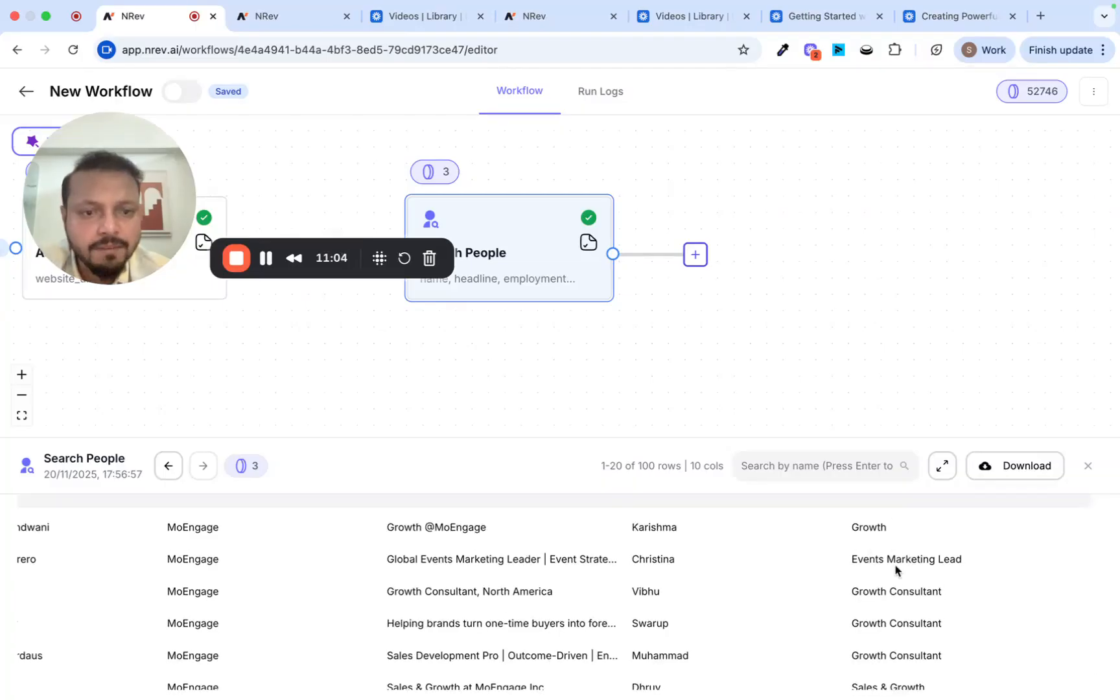
scroll(906, 594, up, 2)
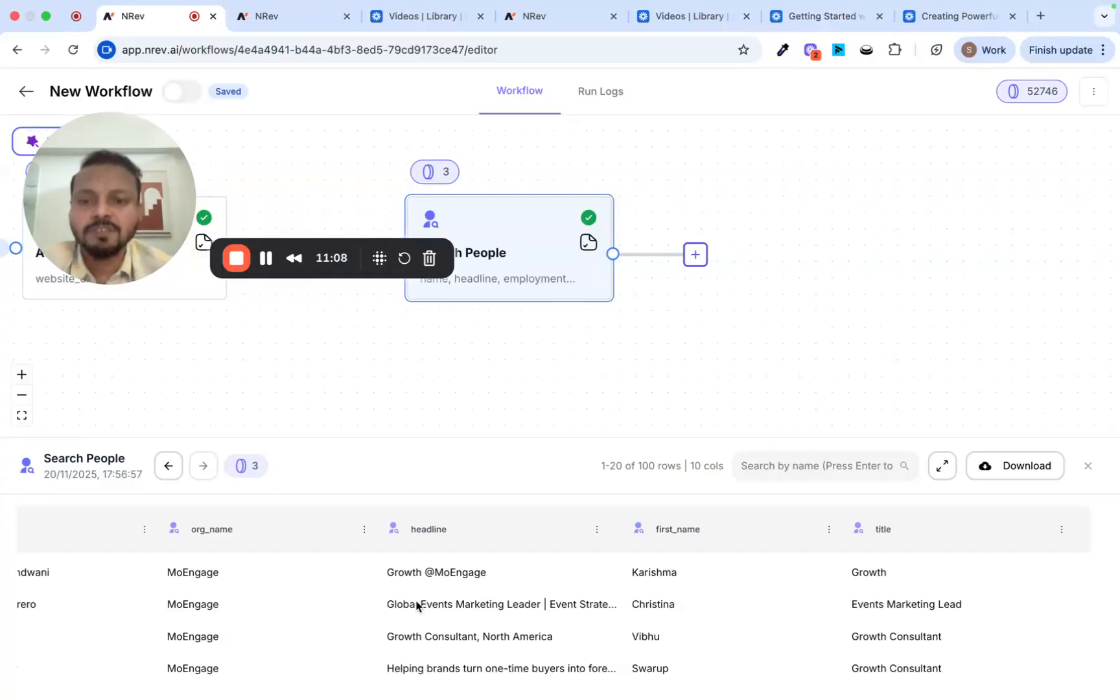
scroll(418, 603, down, 3)
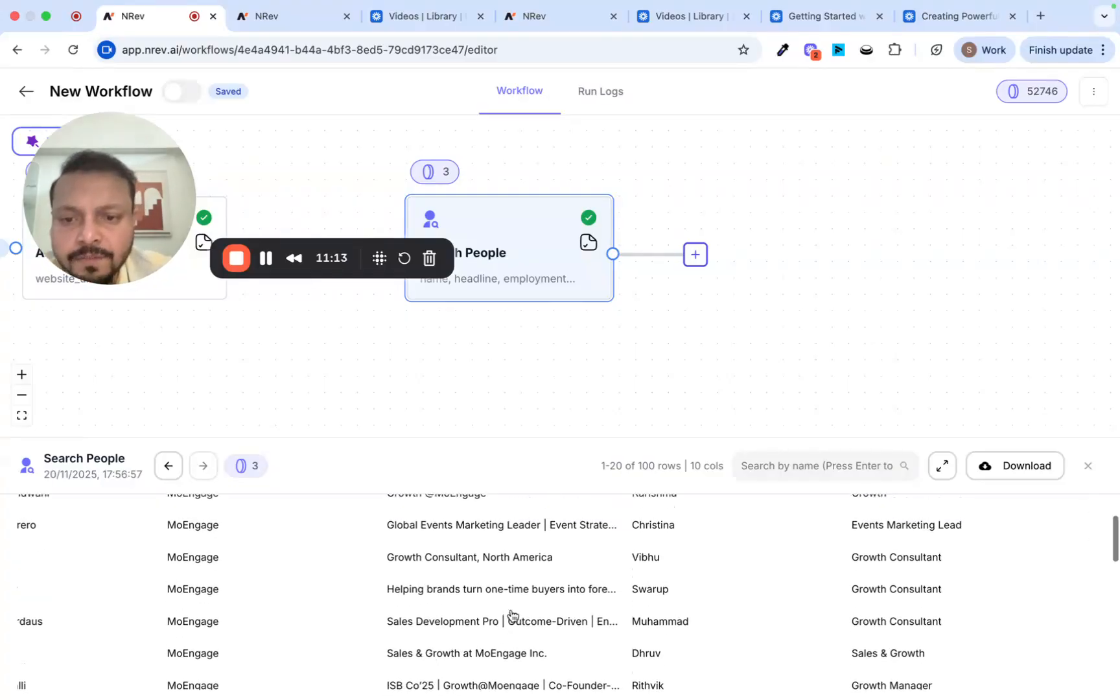
scroll(509, 614, down, 2)
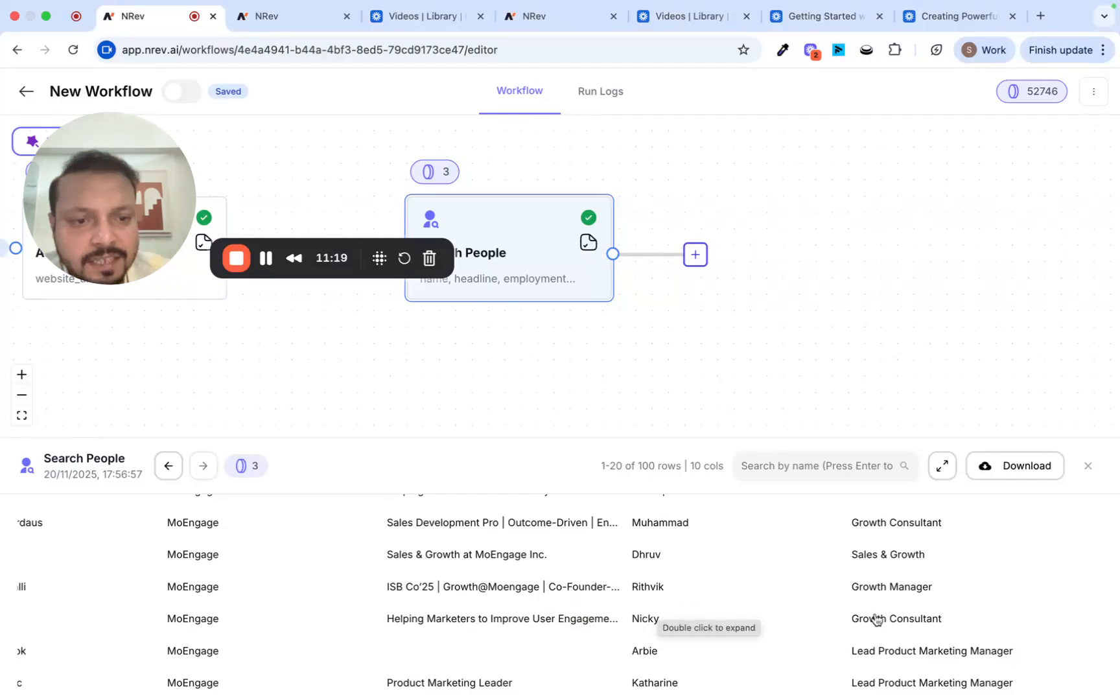
scroll(876, 584, up, 1)
scroll(883, 564, down, 4)
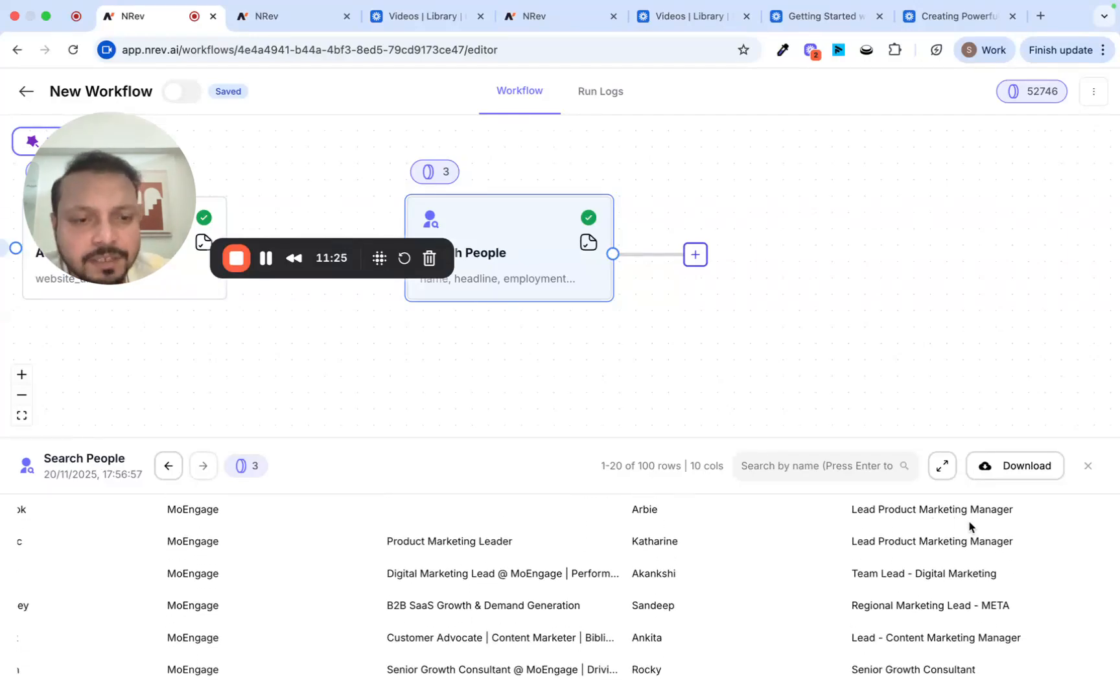
scroll(968, 526, down, 5)
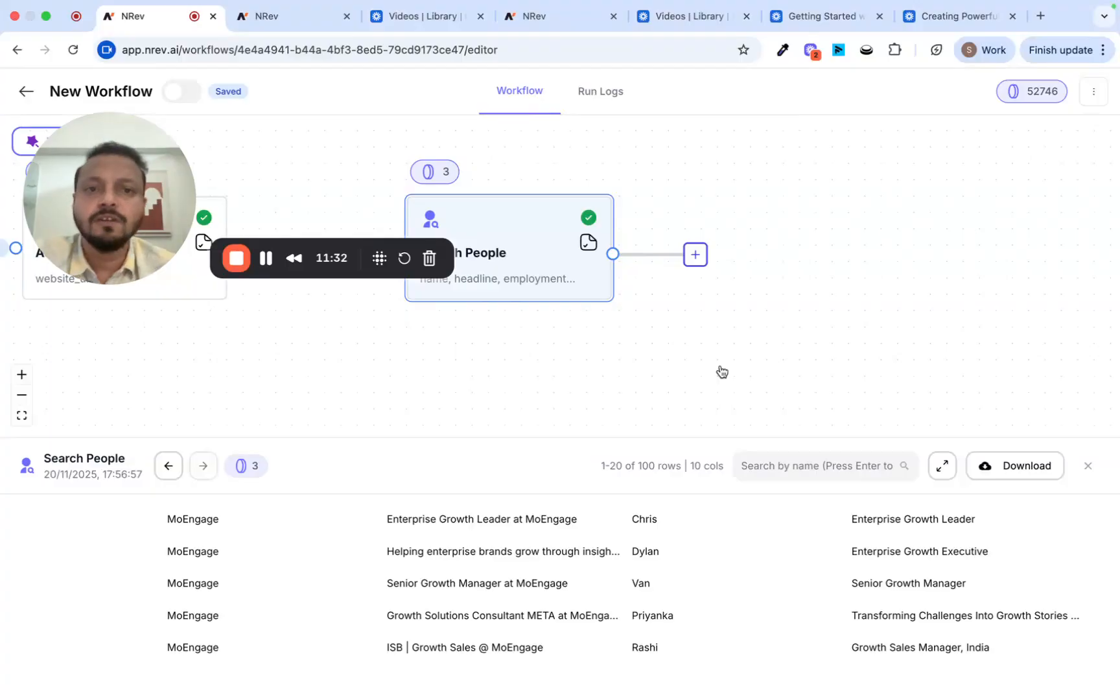
scroll(736, 618, up, 5)
Step: Close the output table and add a Classifier node from the AI Toolkit after Search People
click(708, 318)
click(695, 254)
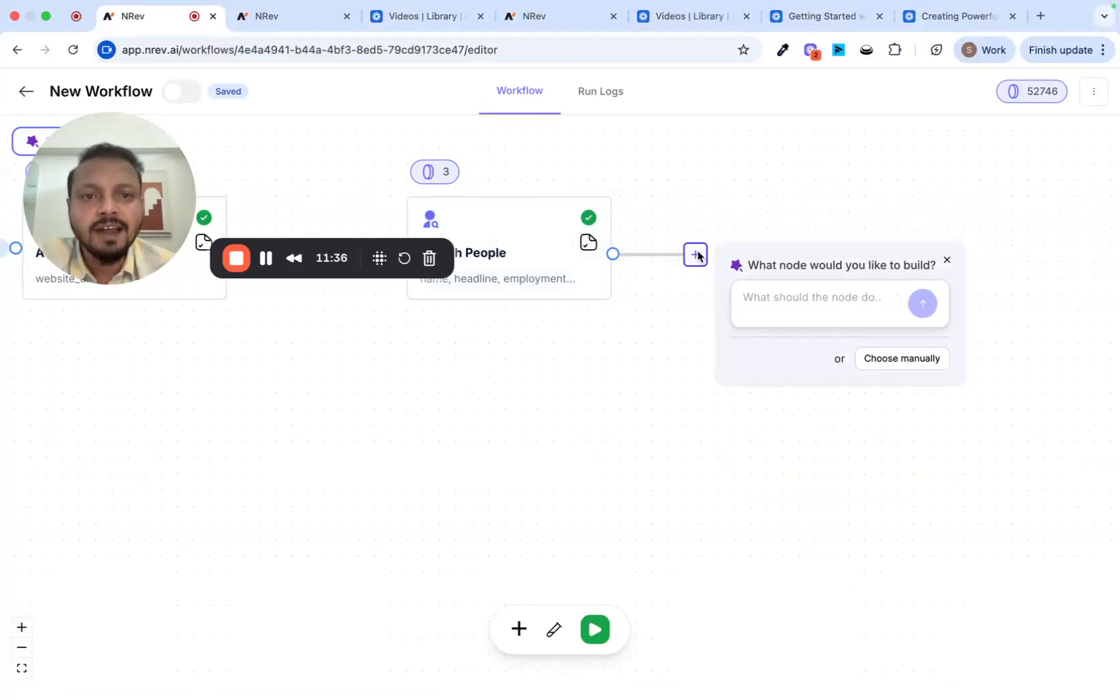
click(127, 214)
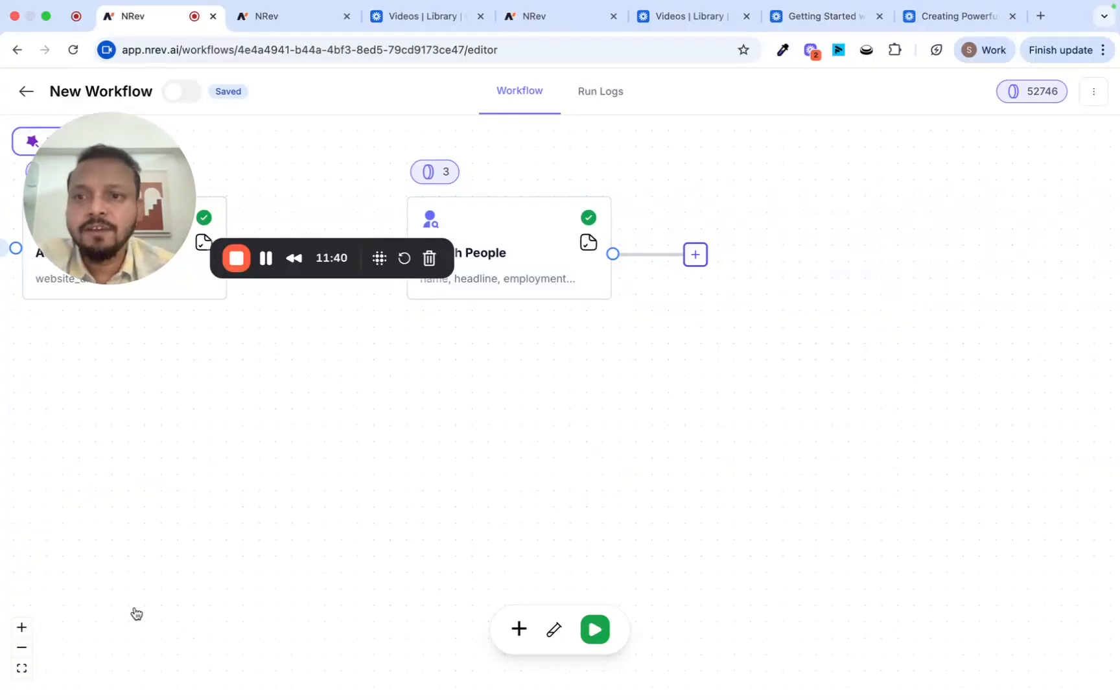
drag(86, 173, 67, 566)
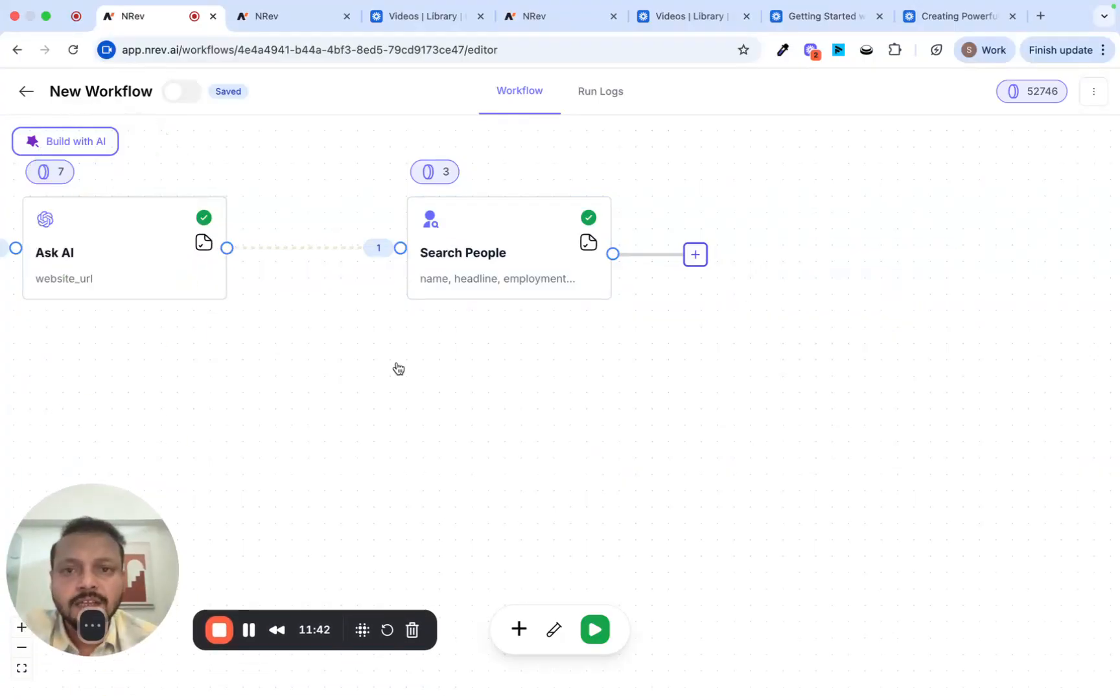
click(695, 254)
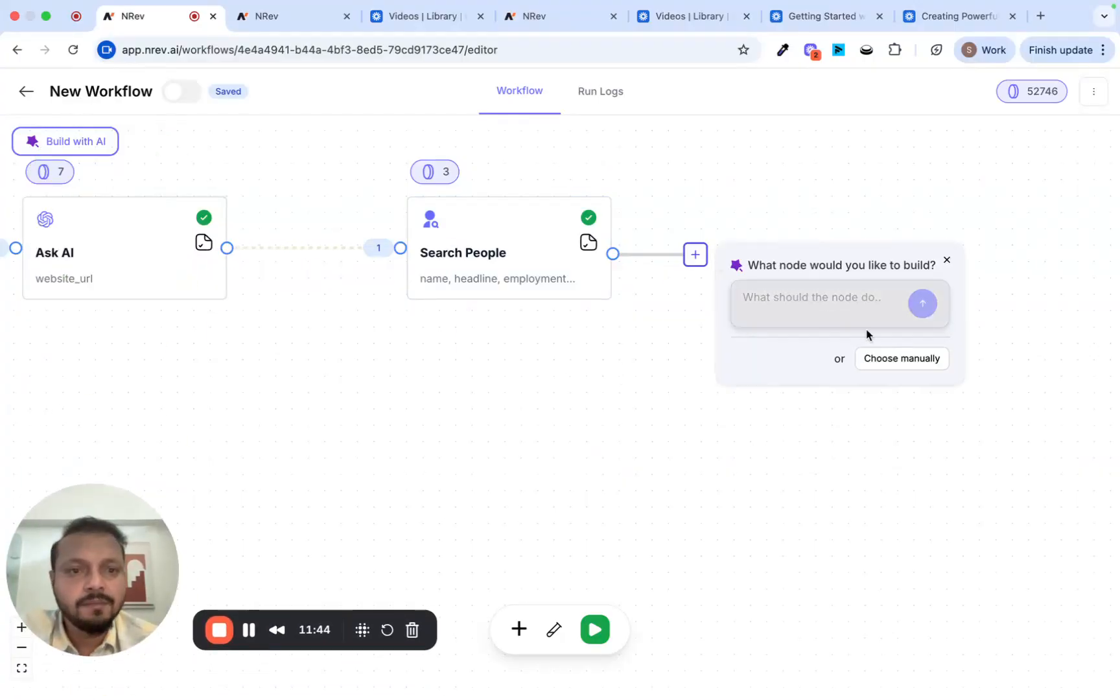
click(901, 358)
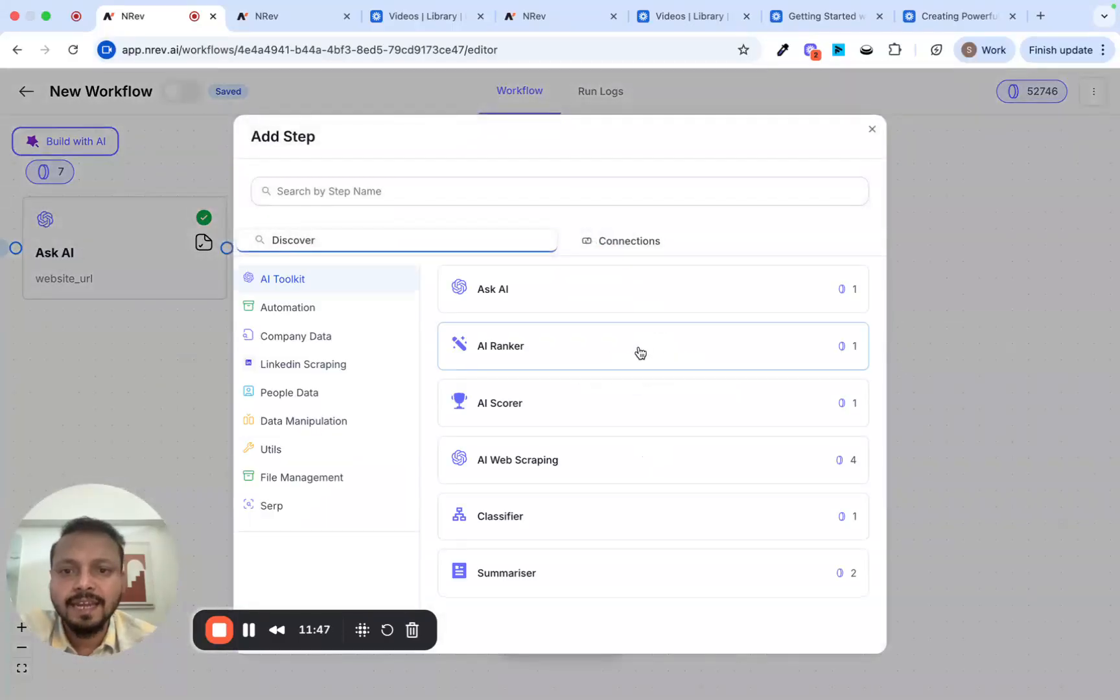
click(572, 531)
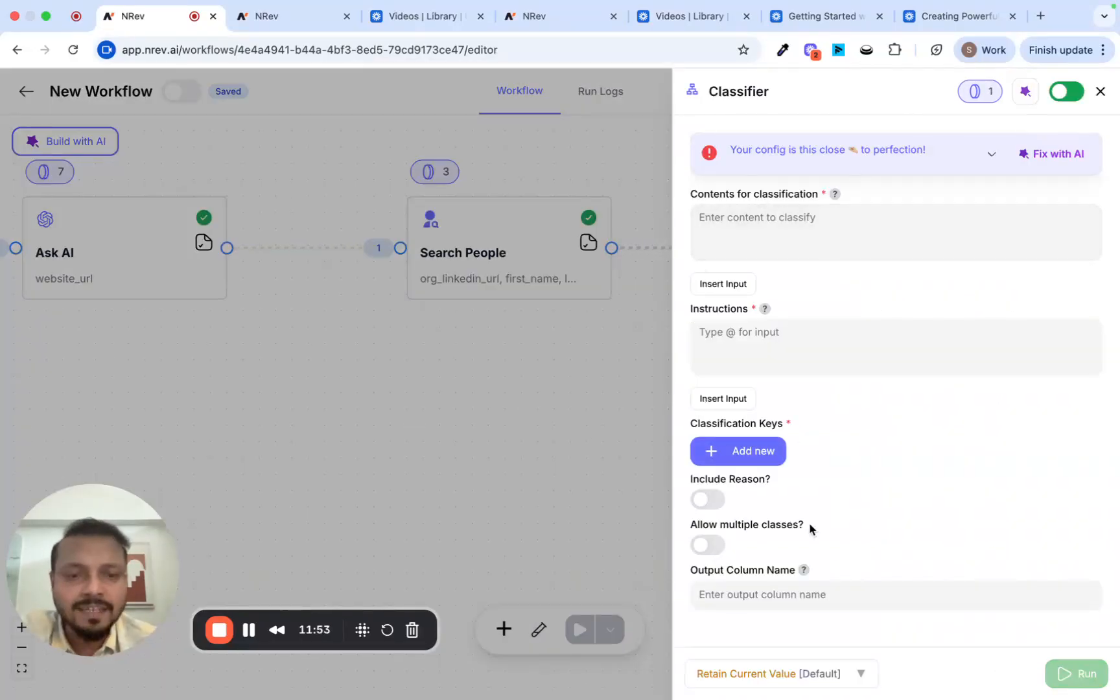
Step: Open the Classifier's AI configuration prompt and enter "I want to look at the title and headline of the individuals and I want to classify them"
click(1026, 92)
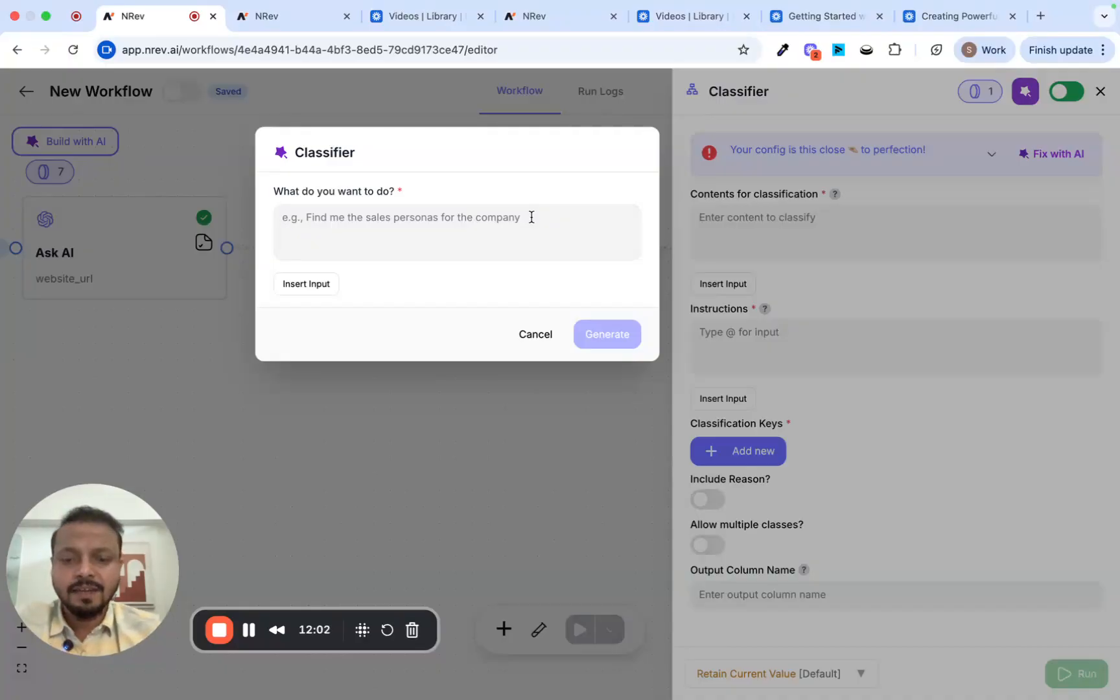
text(I want to lo)
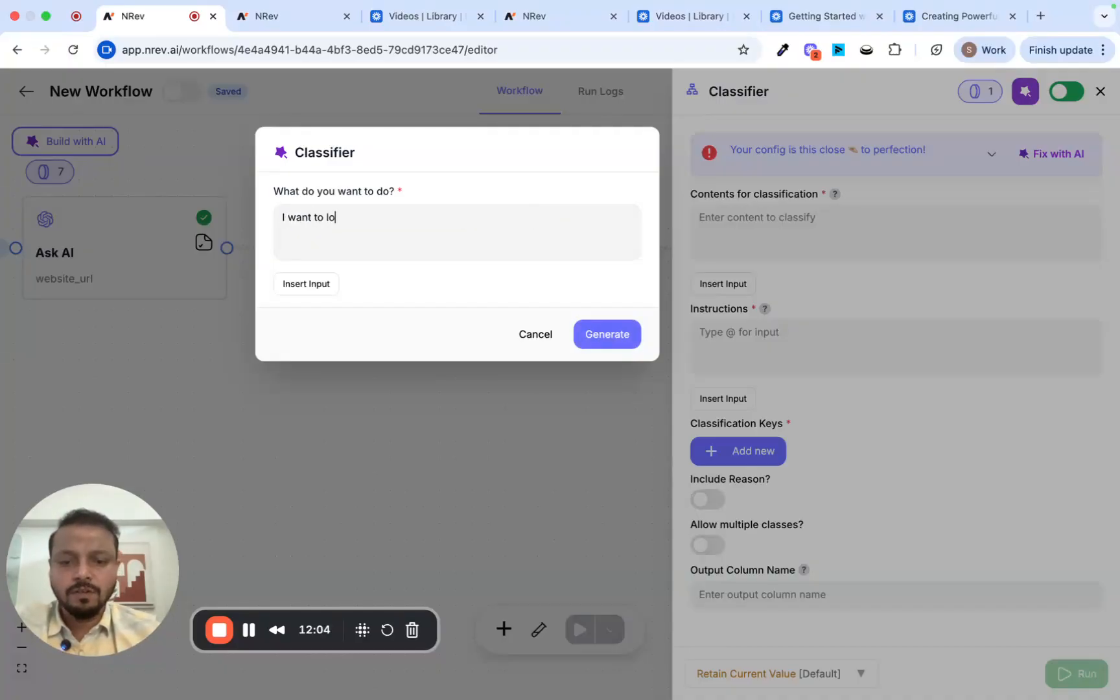
text(itle and headline of)
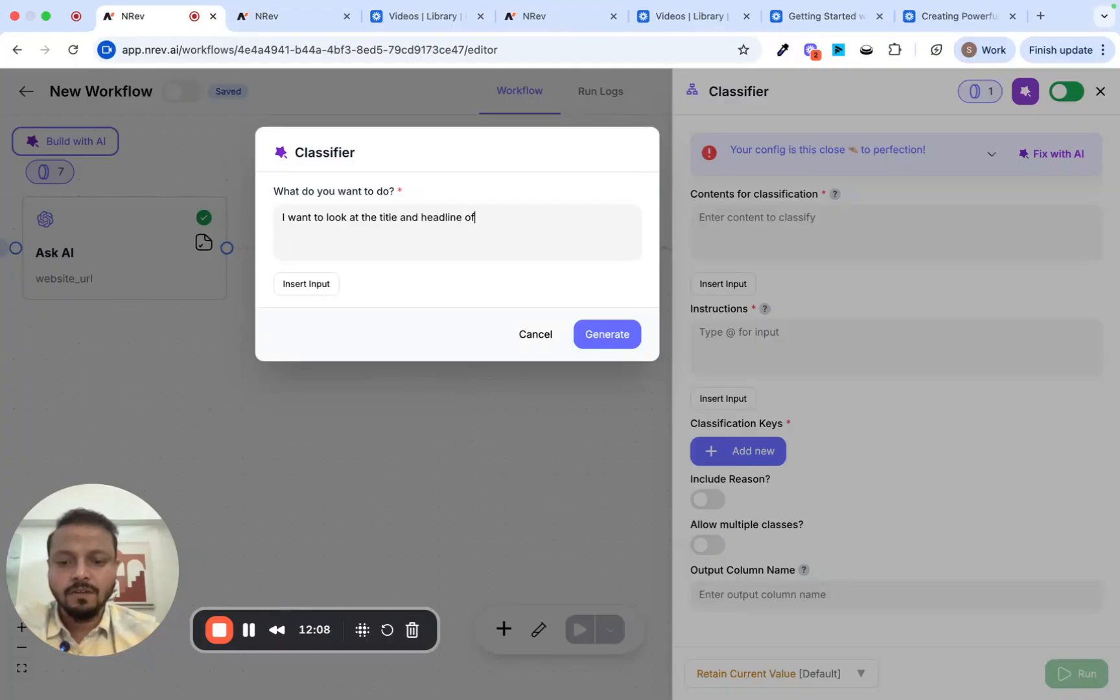
text( the indivi)
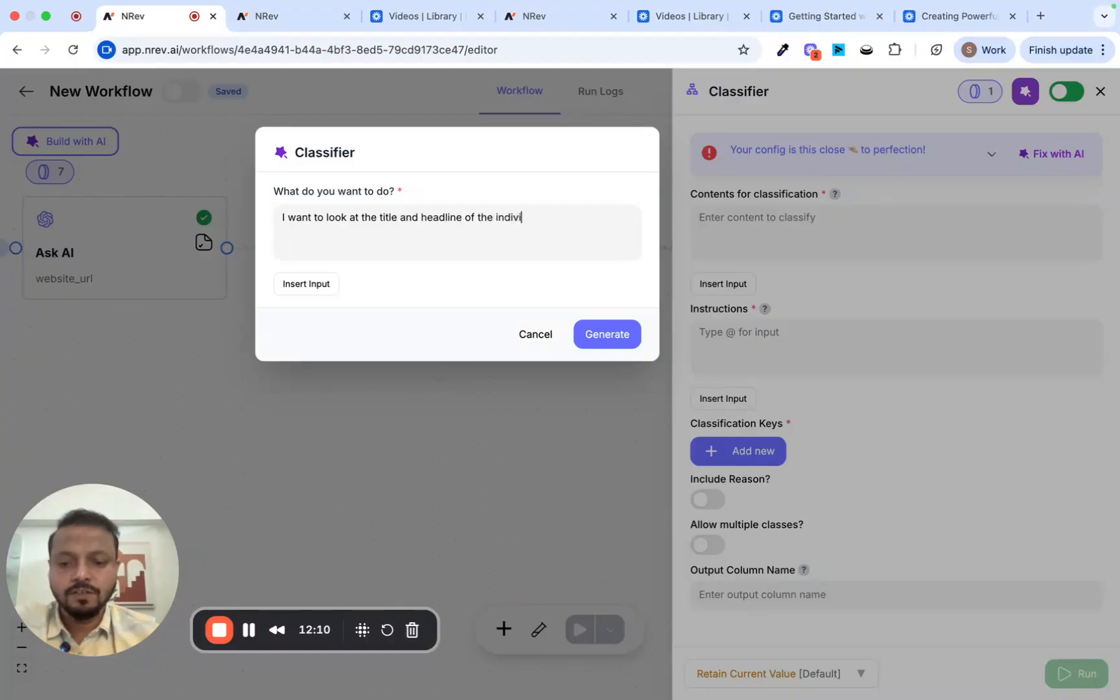
key(BackSpace)
key(BackSpace)
key(BackSpace)
key(BackSpace)
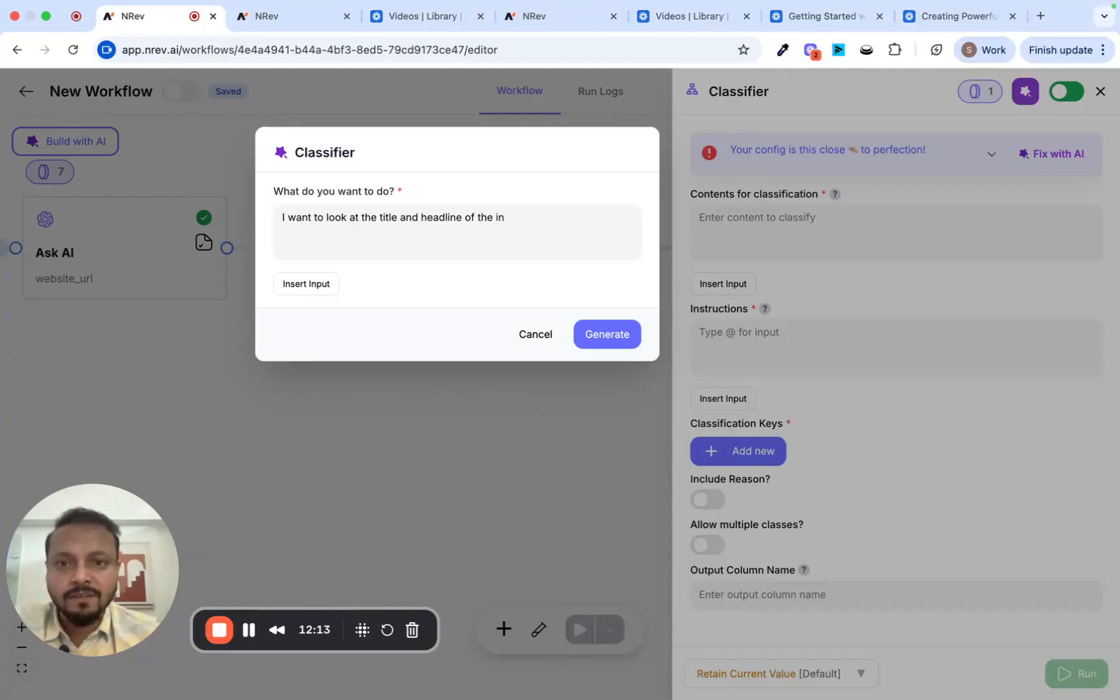
text(viduals and I want to classify them a)
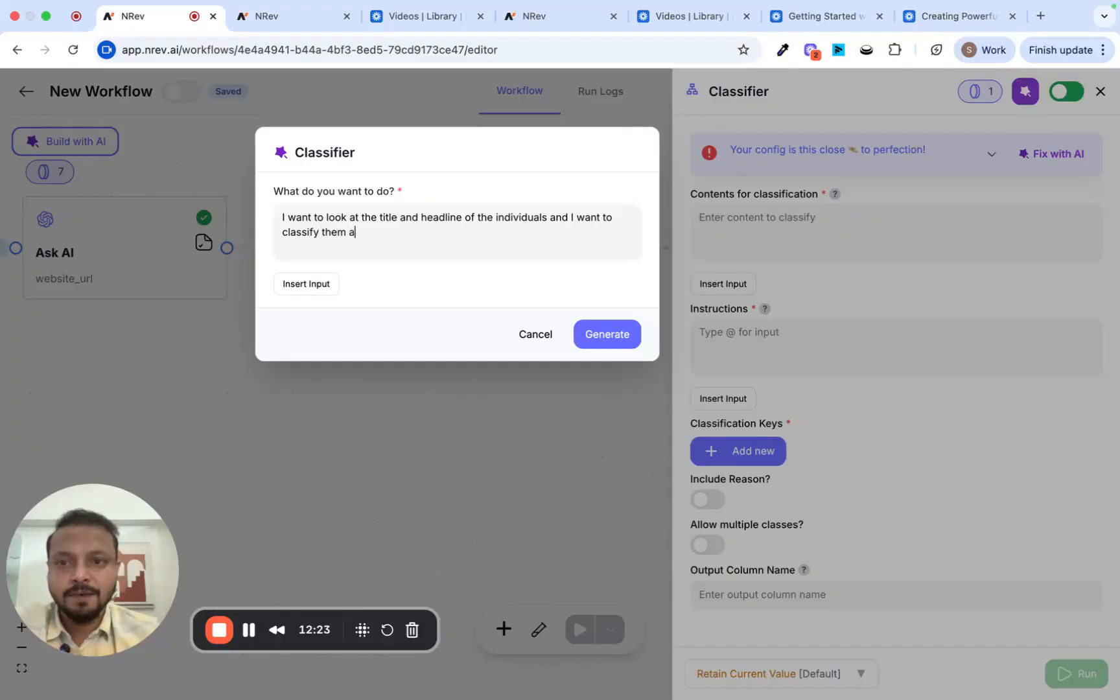
Step: Continue the prompt with "as growth personas only if they have explicitly mentioned that their work is related to growth or generating leads or pipeline"
text(s growth personas only if they have explicity)
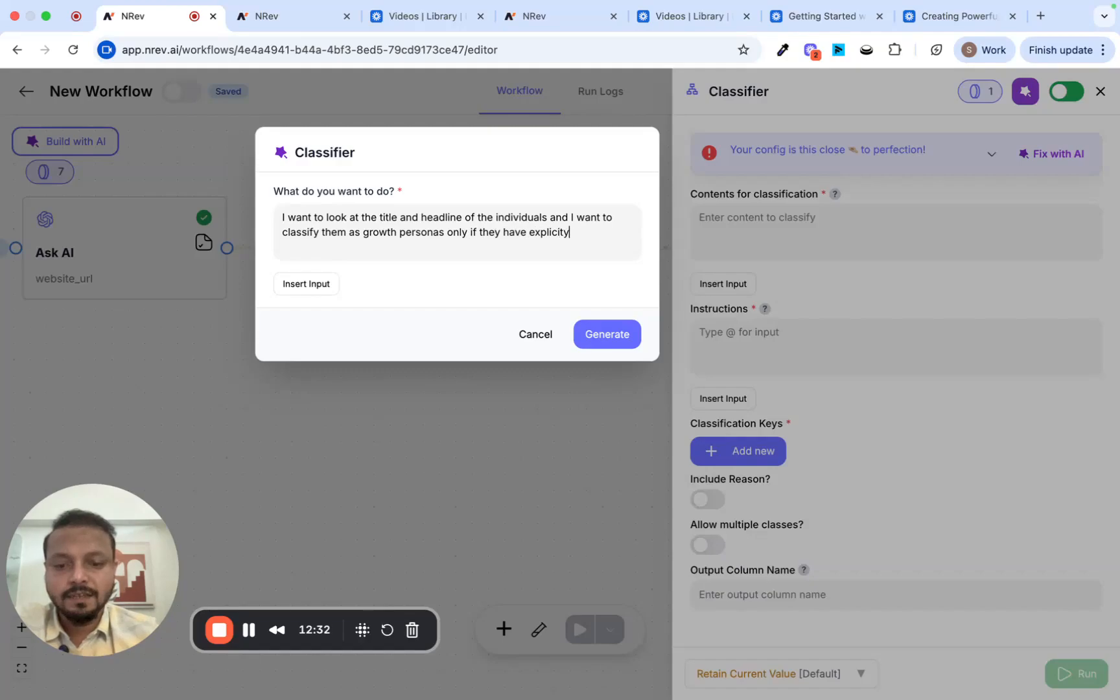
key(BackSpace)
text(ly mentioned that thet)
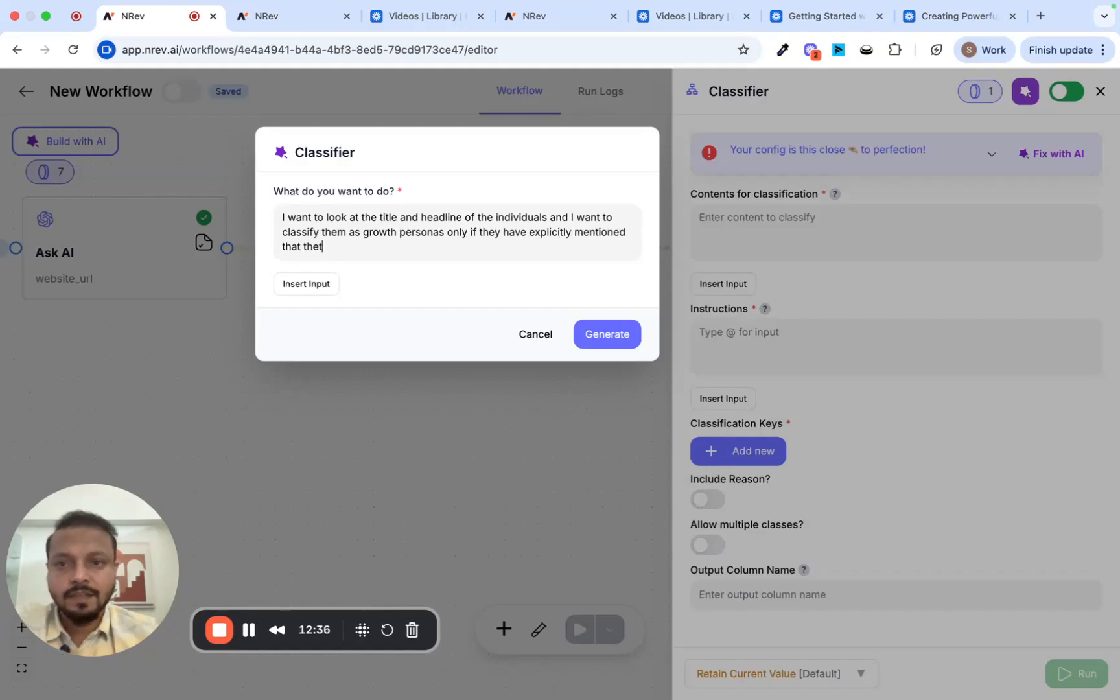
text(r work is related to grwoth)
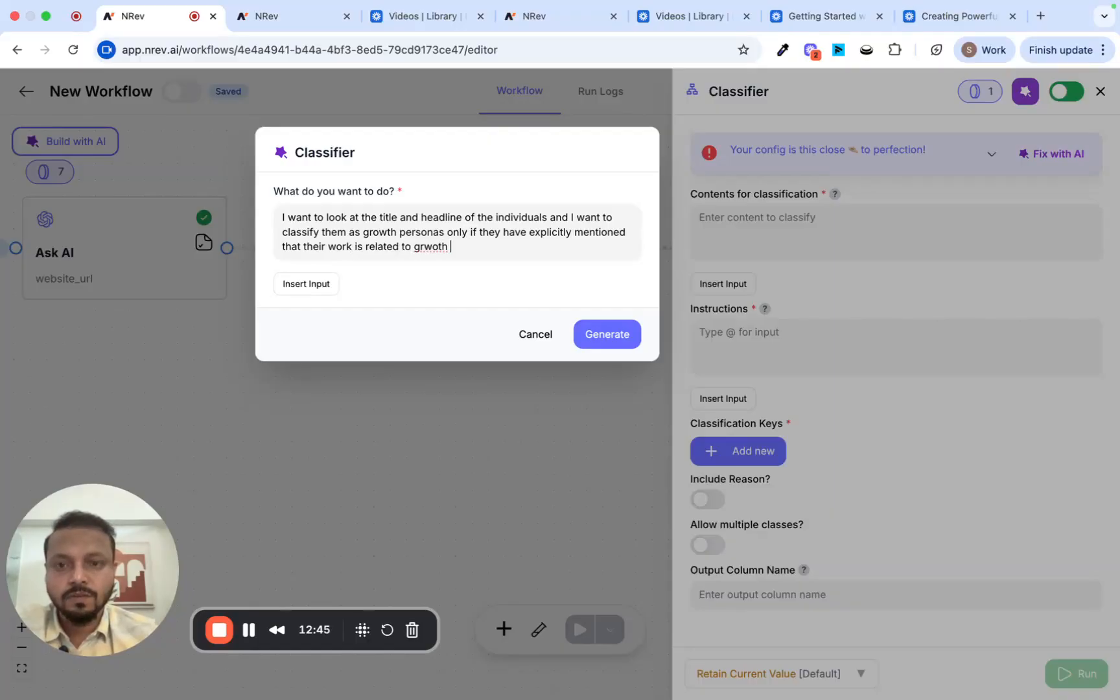
text( or)
key(BackSpace)
key(BackSpace)
key(BackSpace)
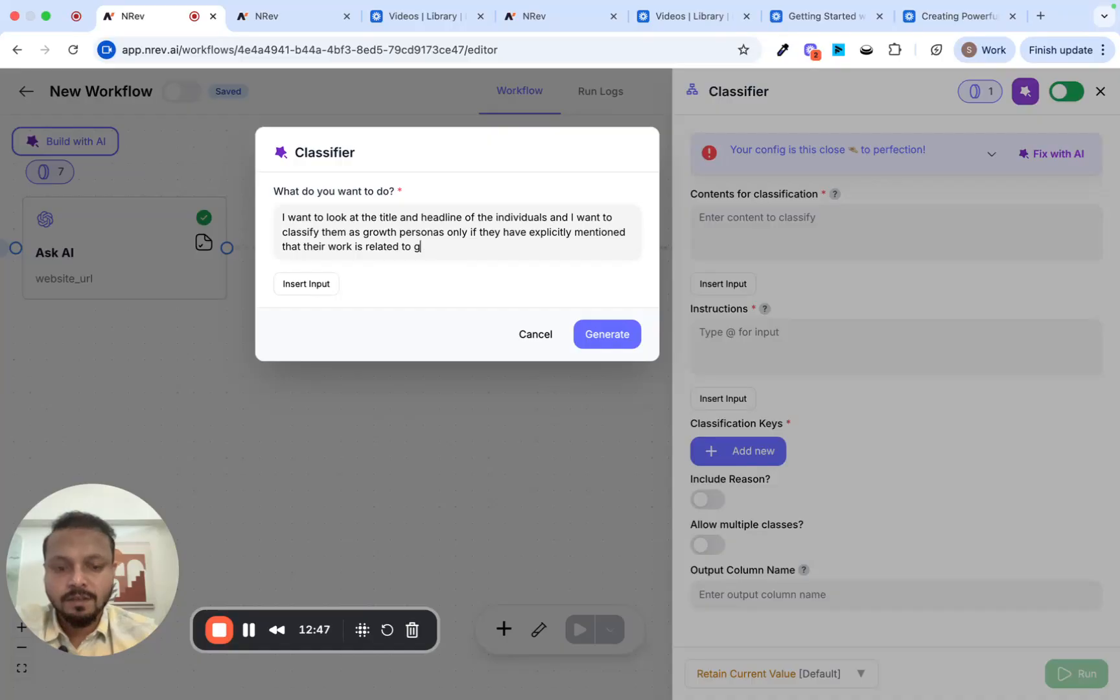
text(rowth or generati)
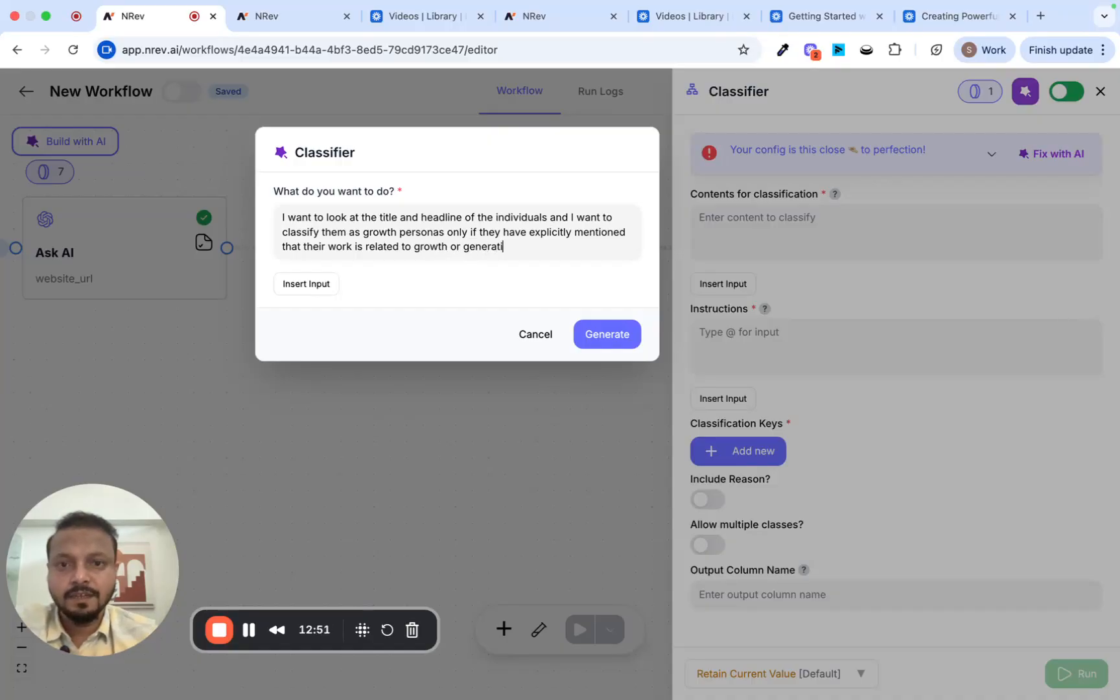
text(ng leads or )
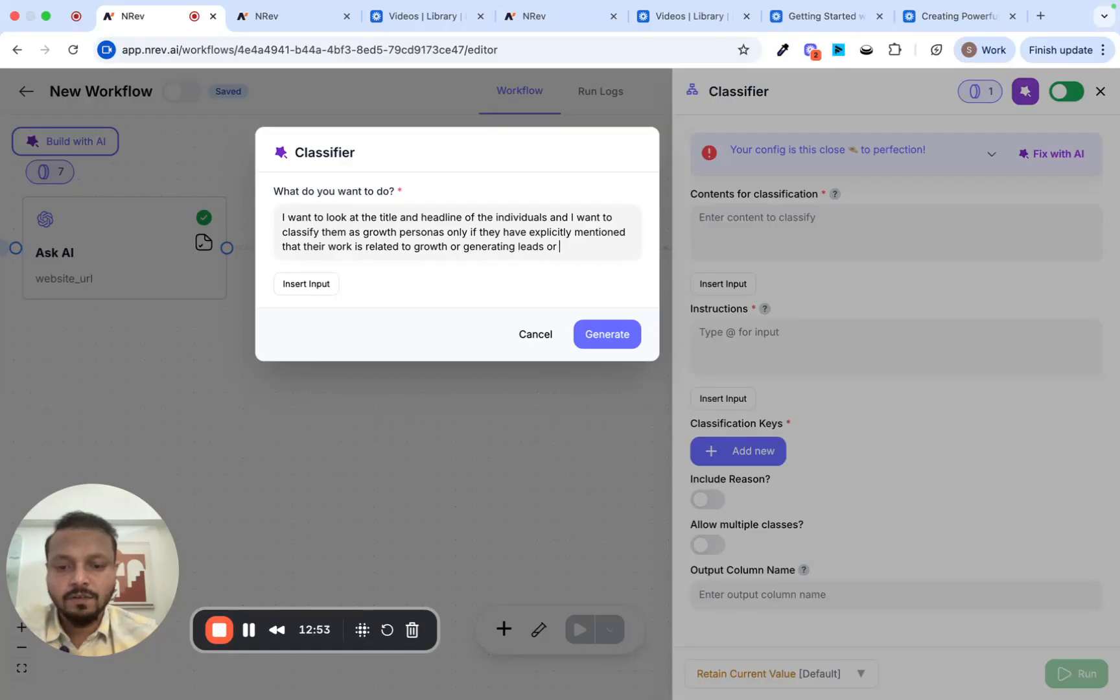
text(pipelin)
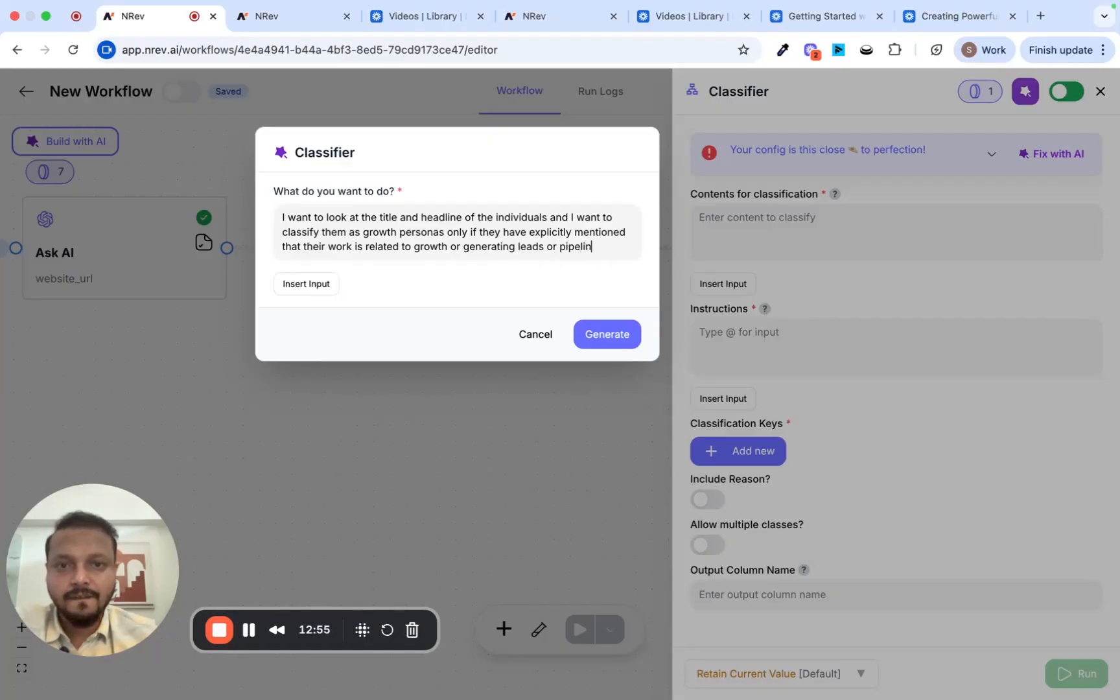
text(e)
Step: Add "Otherwise classify them as others." as a separate paragraph of the prompt and generate the Classifier configuration
key(Return)
key(Return)
text(Otherwise)
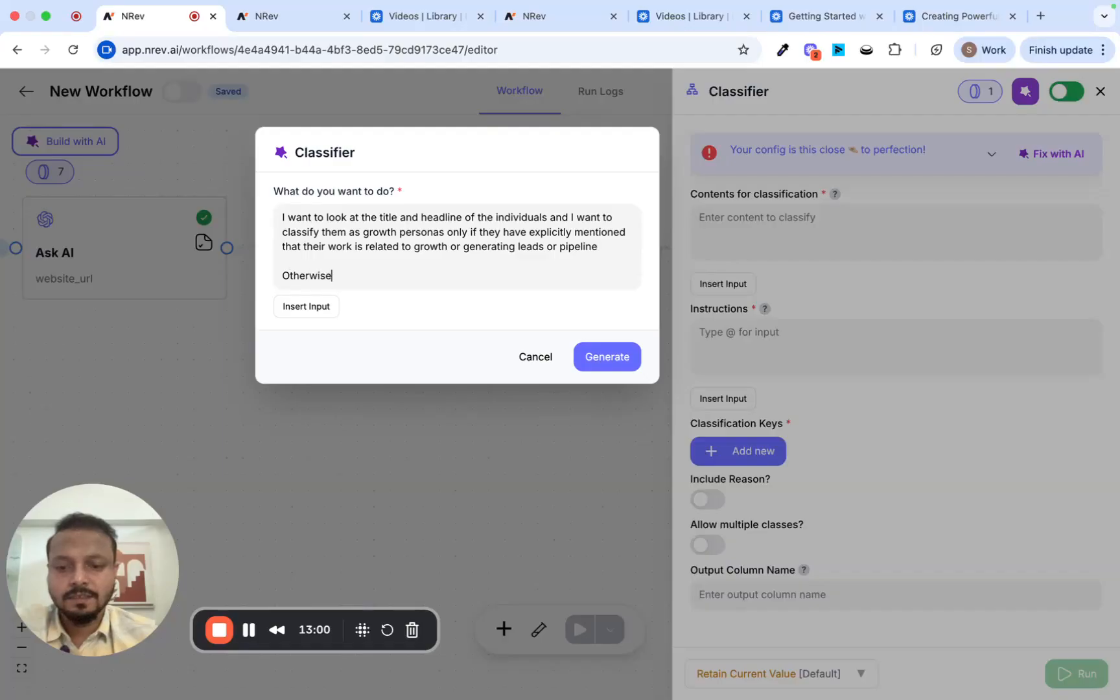
text( classify )
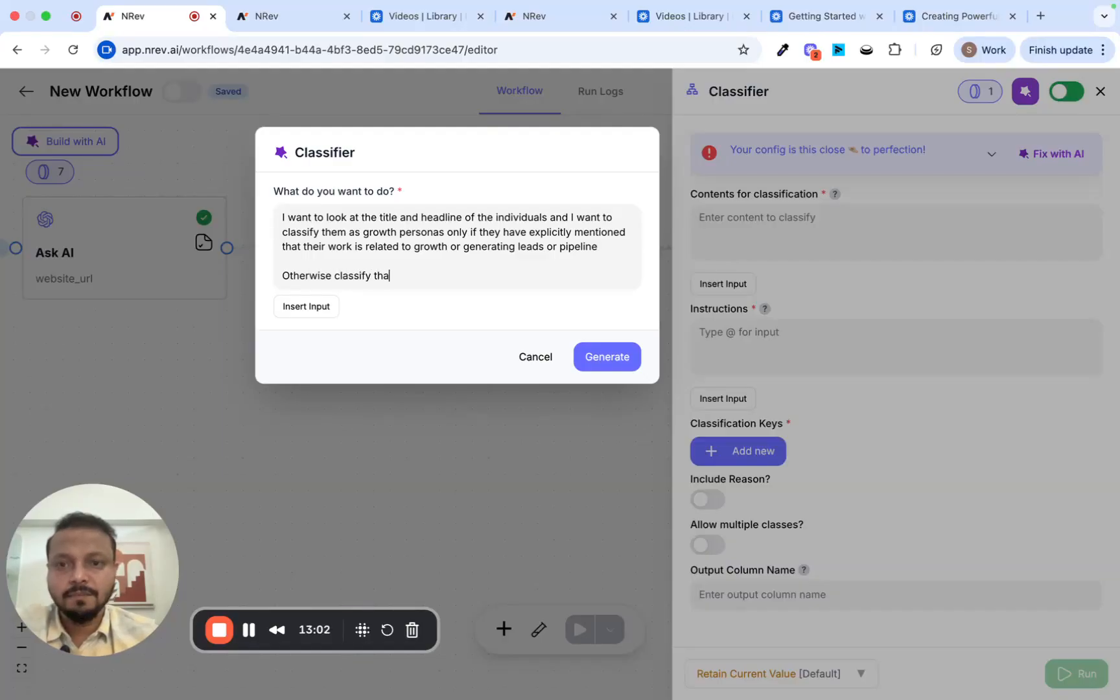
text(them as others.)
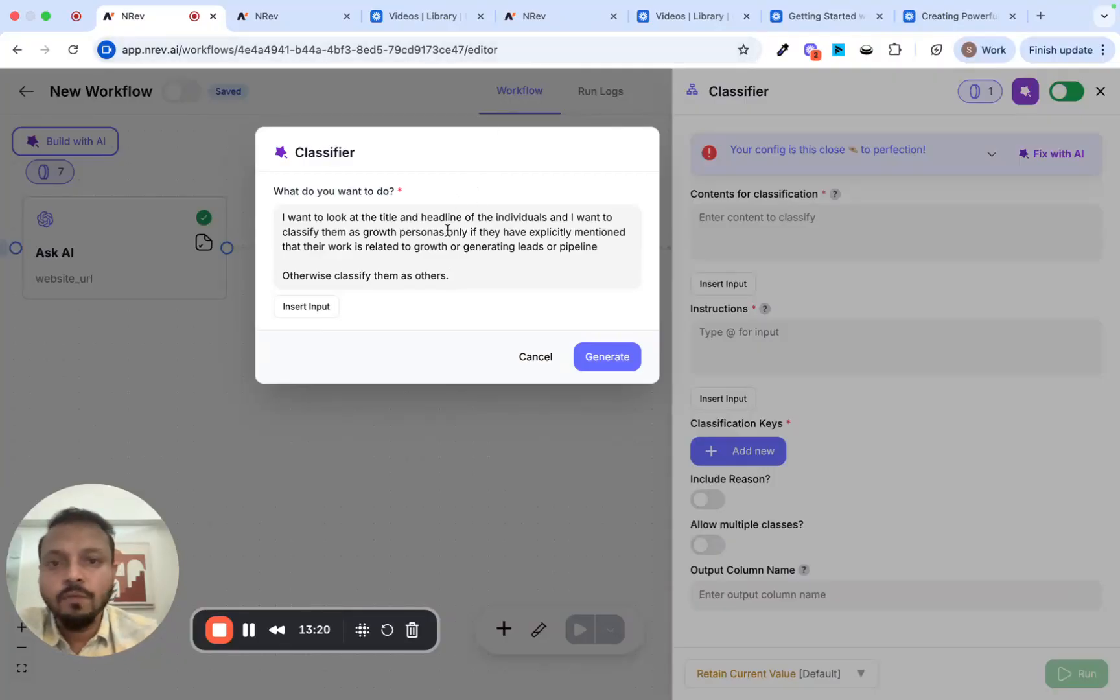
click(603, 358)
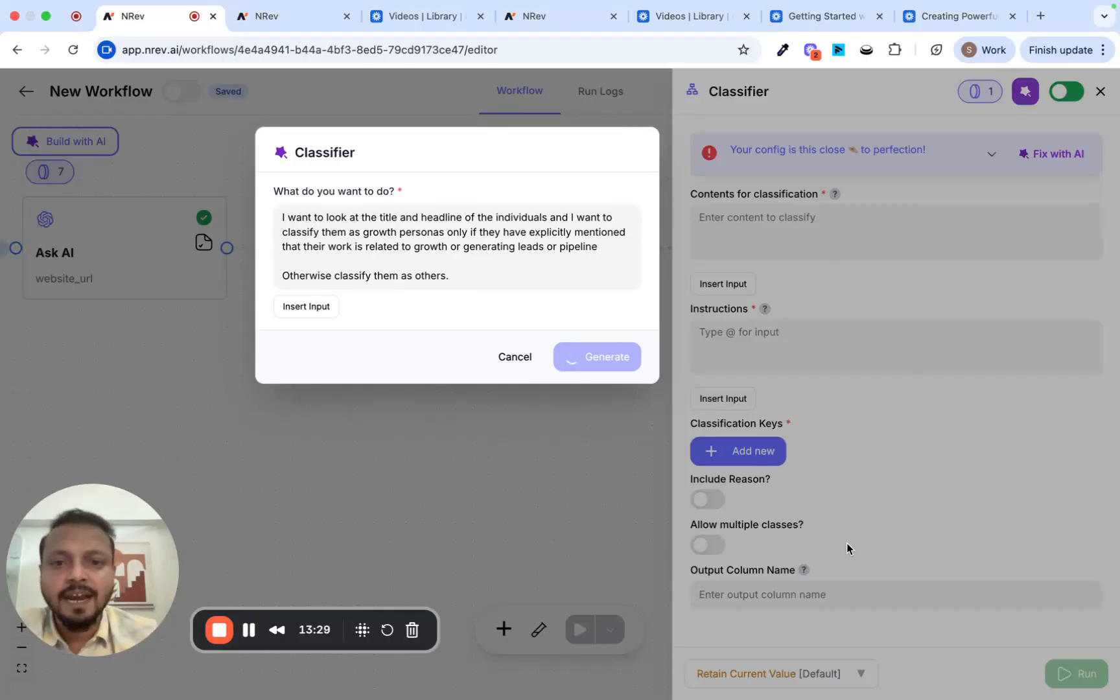
Step: Review the generated instructions and classification keys and enable Include Reason for the Classifier
scroll(865, 355, down, 4)
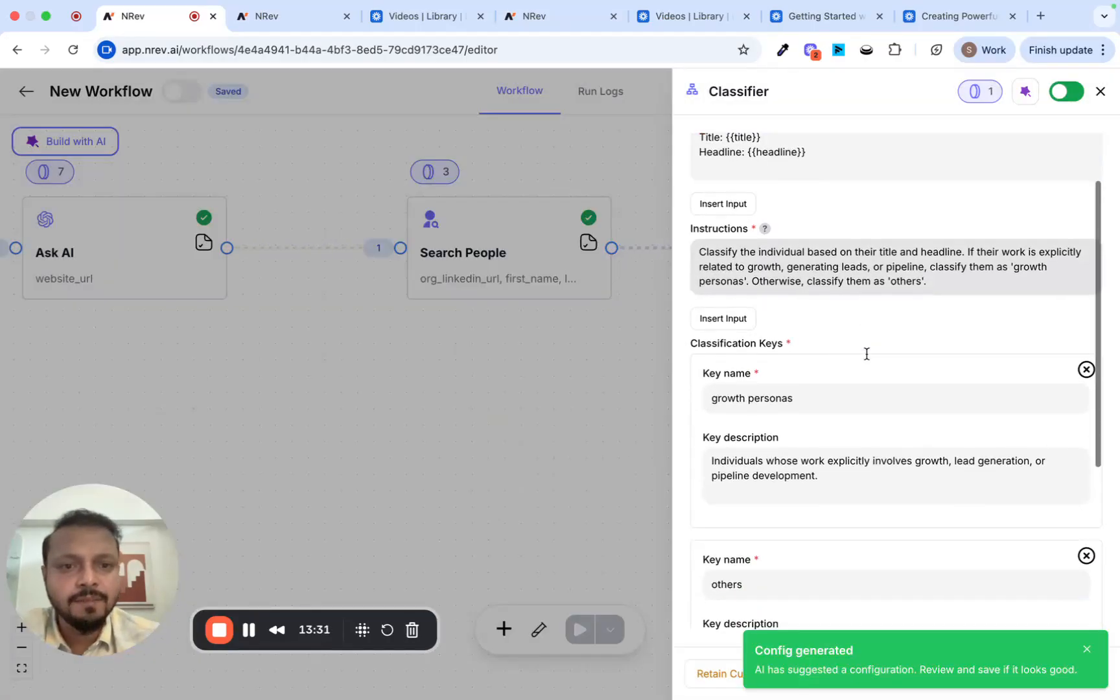
scroll(866, 358, down, 3)
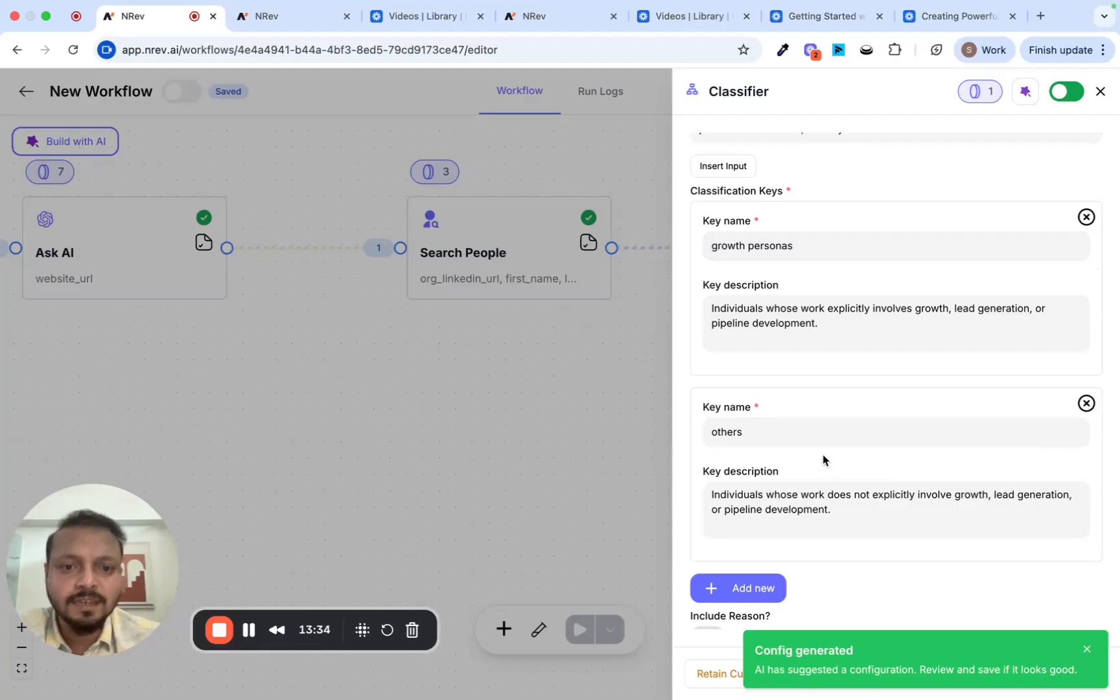
scroll(824, 459, down, 2)
scroll(823, 457, up, 2)
scroll(823, 457, down, 2)
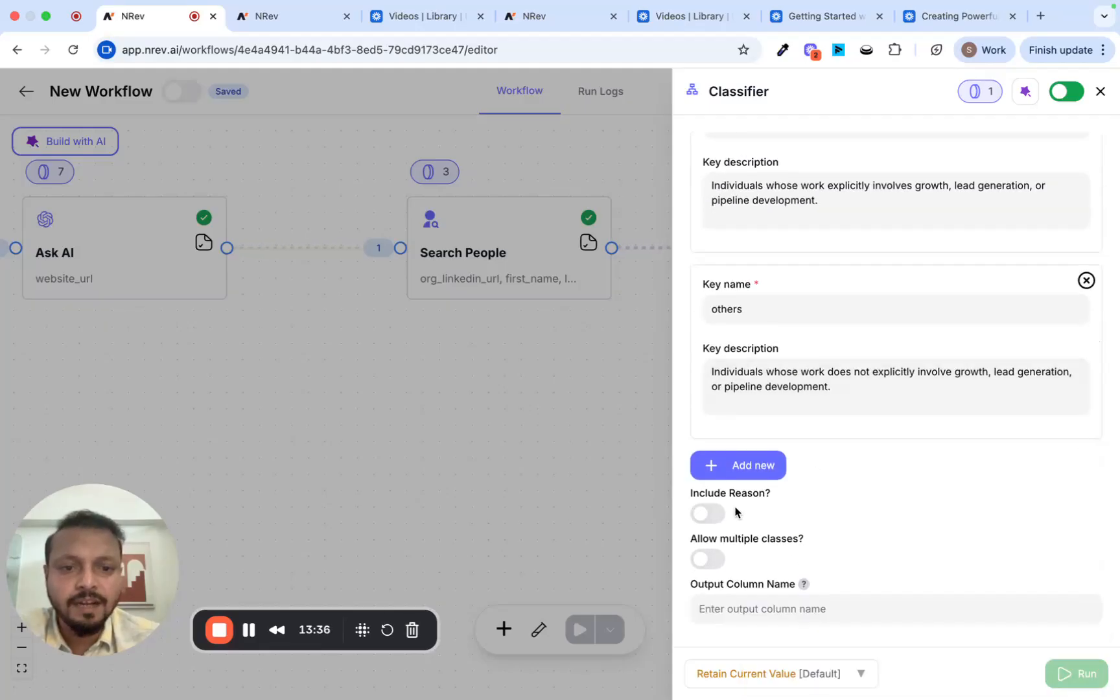
click(714, 513)
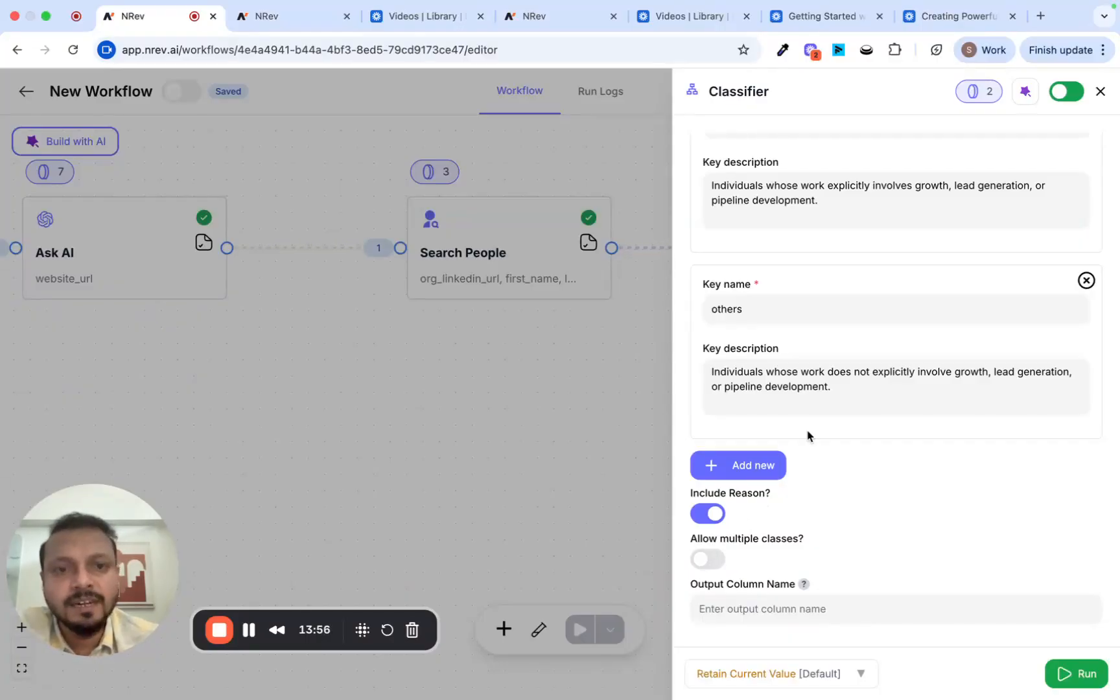
Step: Recheck the Classifier's keys and instructions, run the node, and open its output table
scroll(872, 366, up, 2)
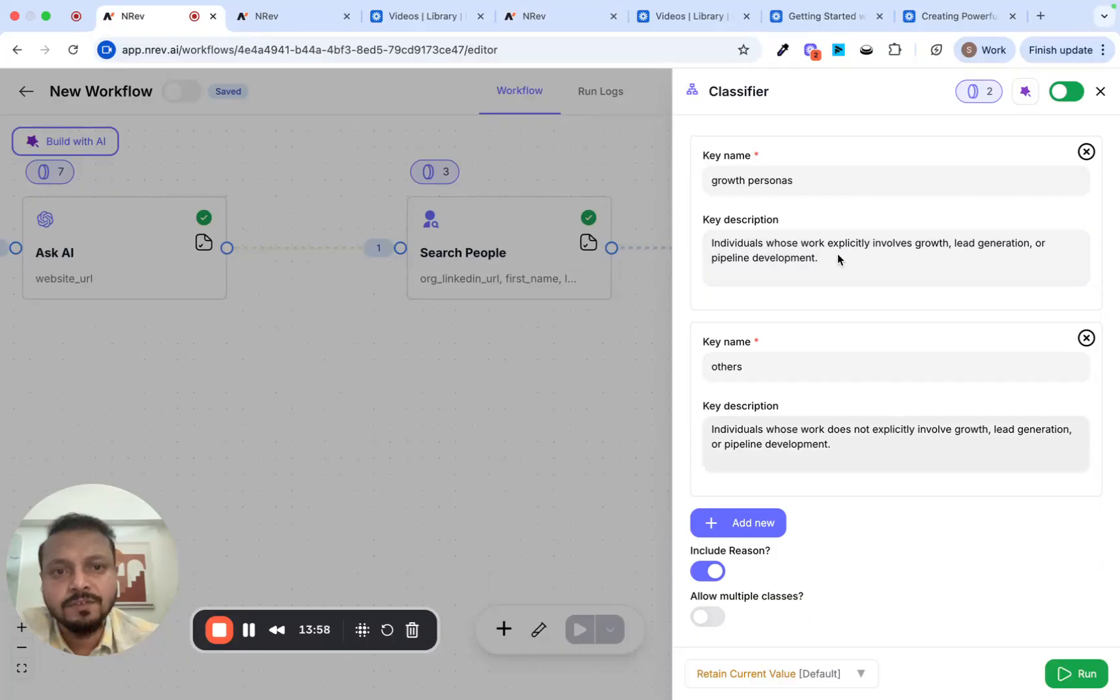
scroll(854, 494, down, 2)
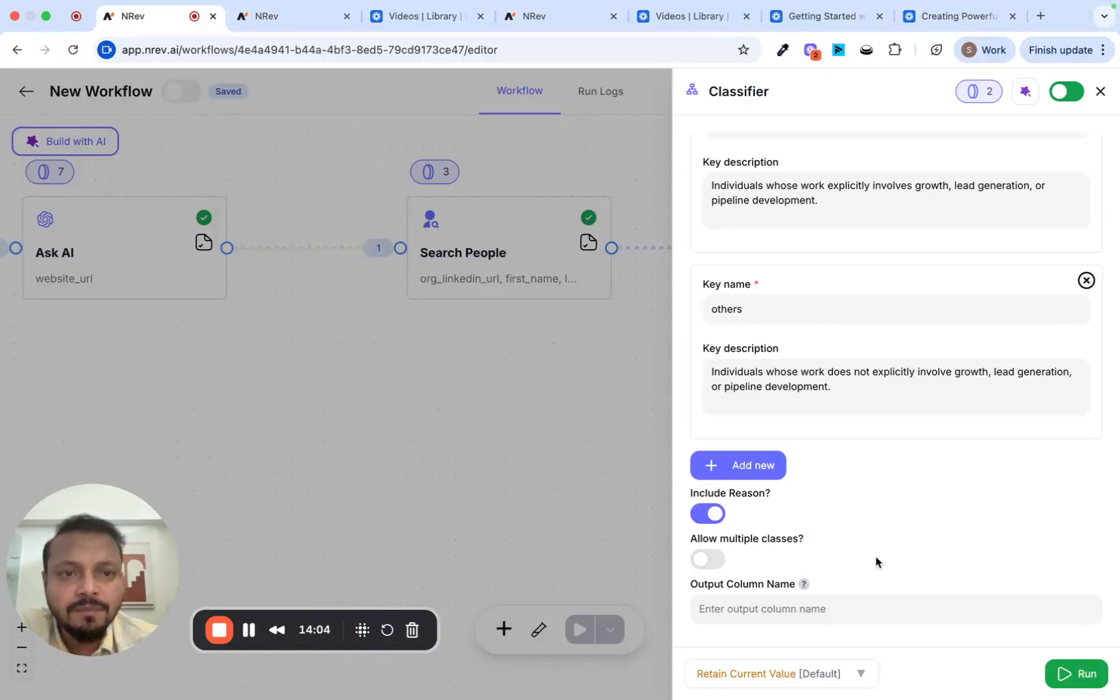
scroll(877, 562, up, 5)
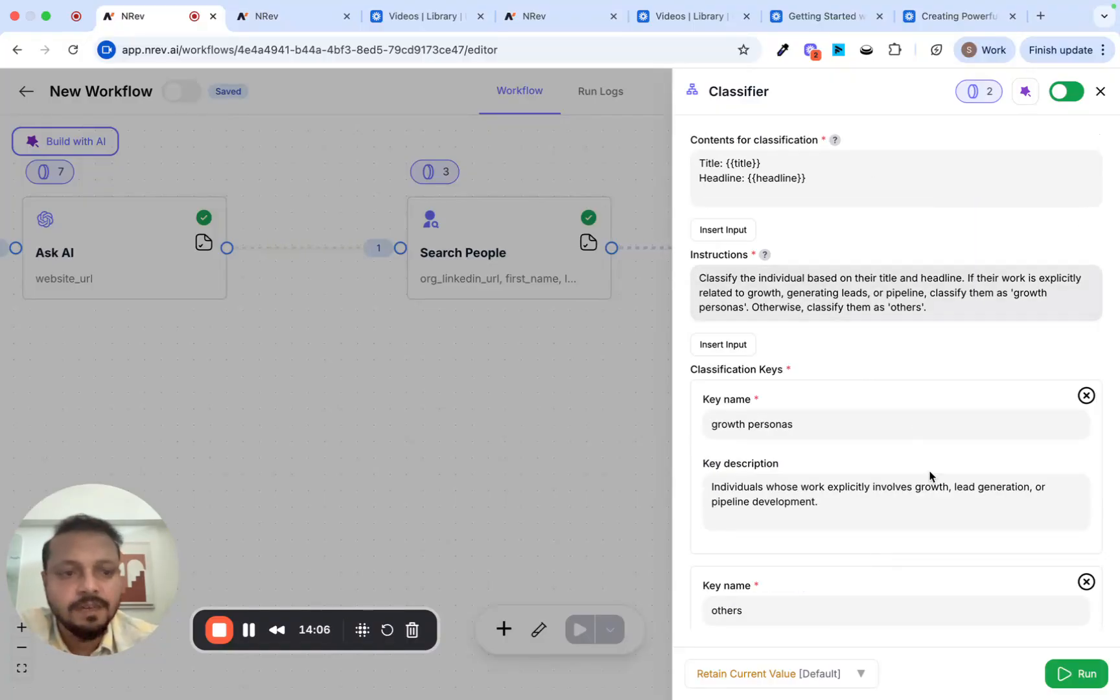
click(1077, 673)
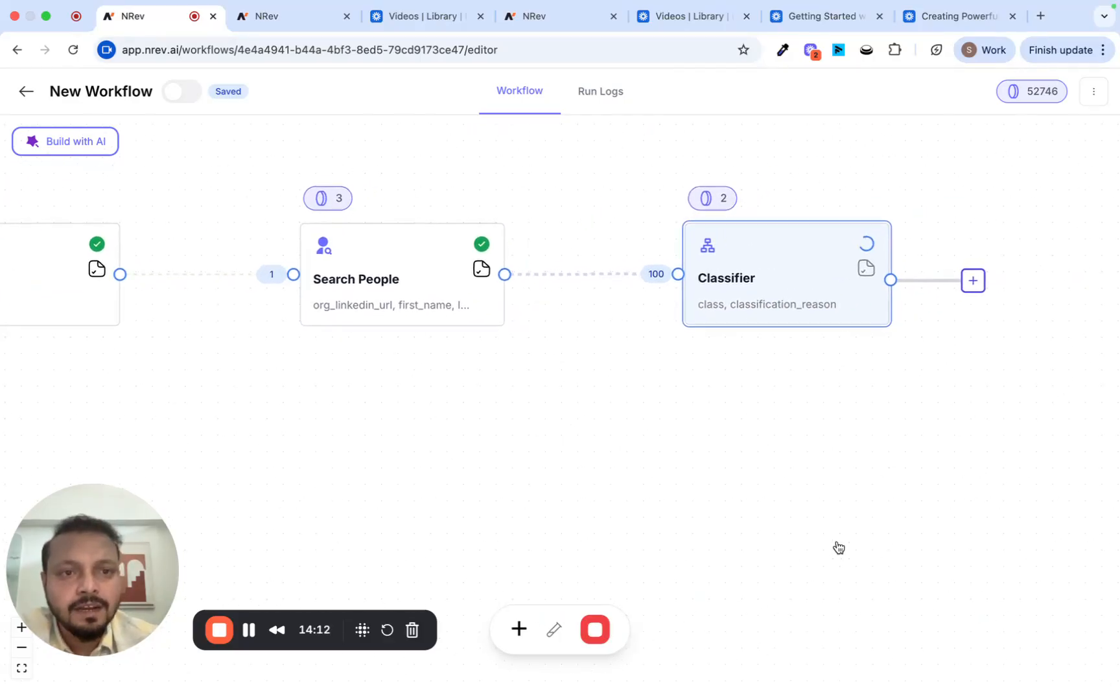
mouse_move(377, 285)
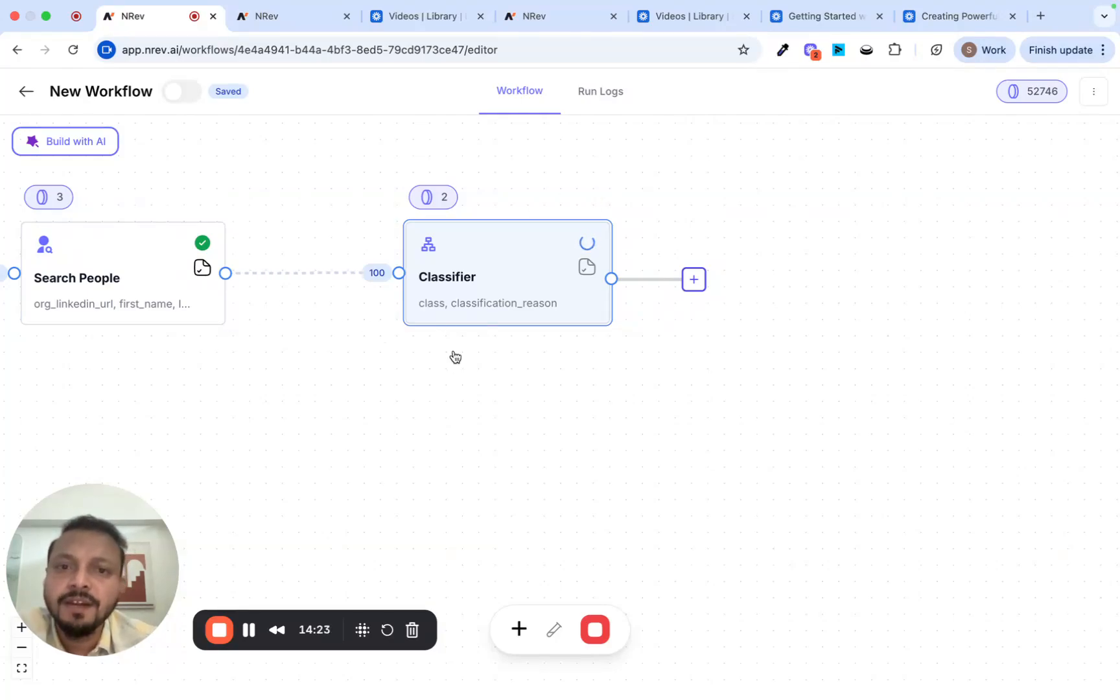
scroll(455, 357, up, 1)
scroll(455, 357, right, 1)
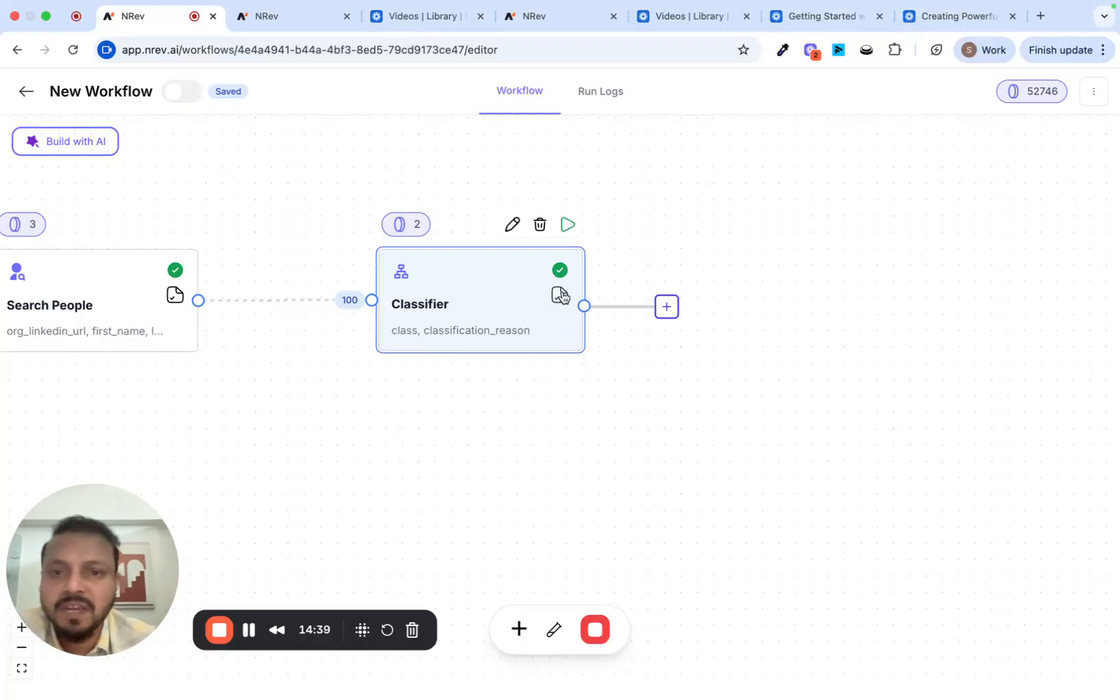
click(560, 295)
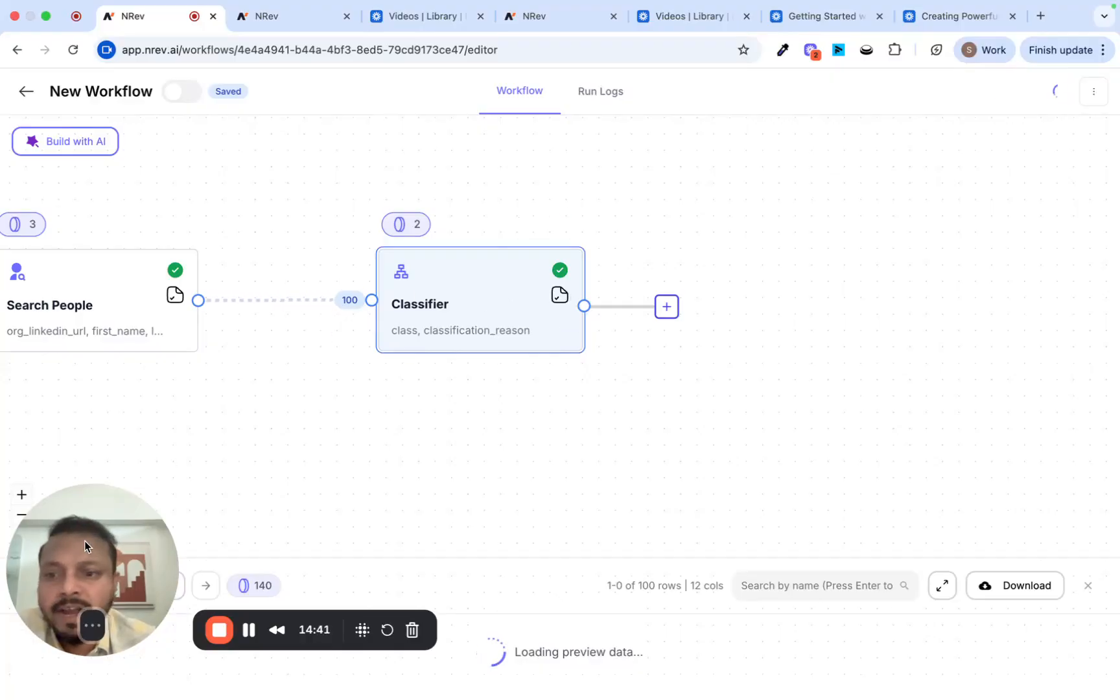
Step: Examine the class and classification_reason columns of the Classifier output and read the full classification reason of row 1
scroll(518, 572, right, 10)
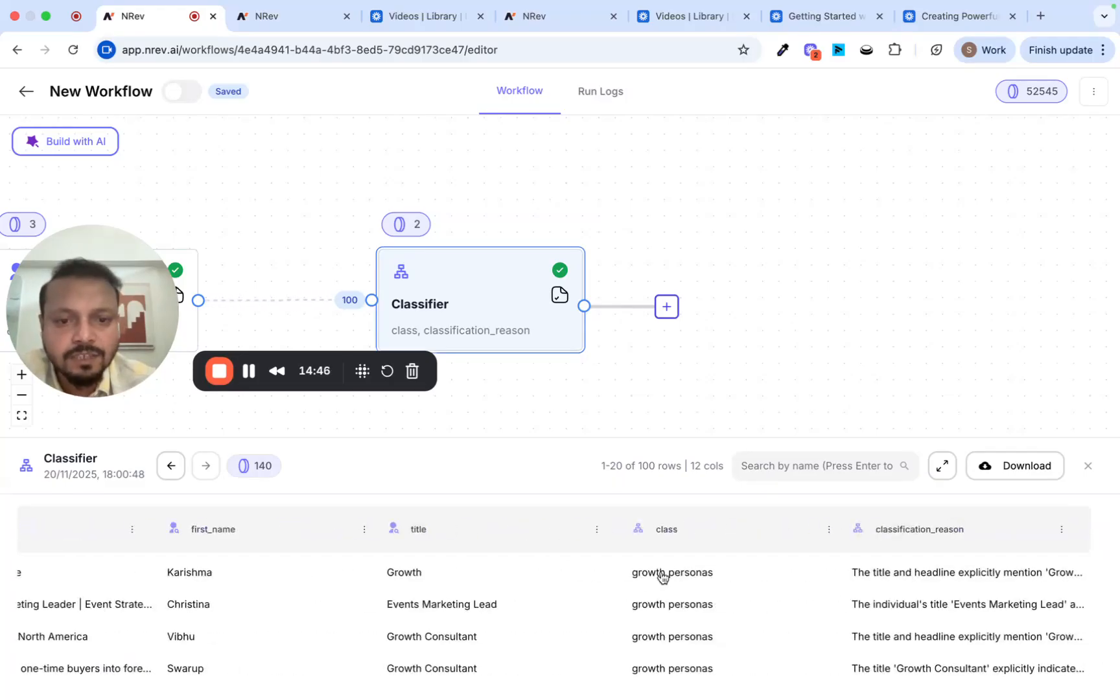
scroll(668, 624, down, 3)
scroll(667, 623, up, 3)
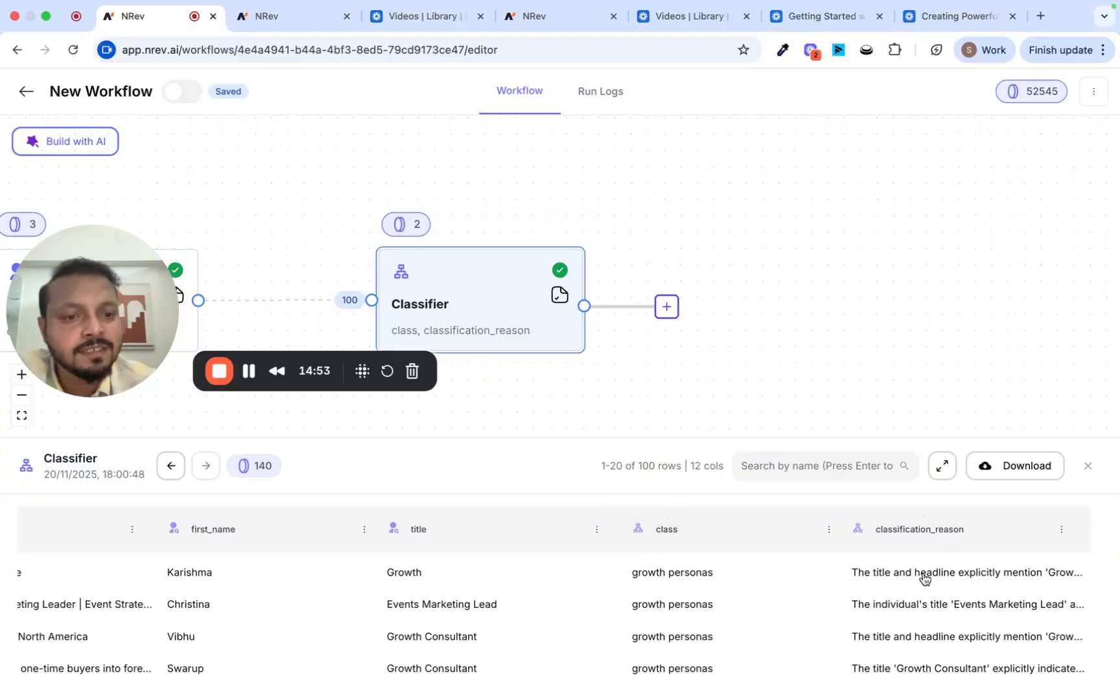
double_click(902, 573)
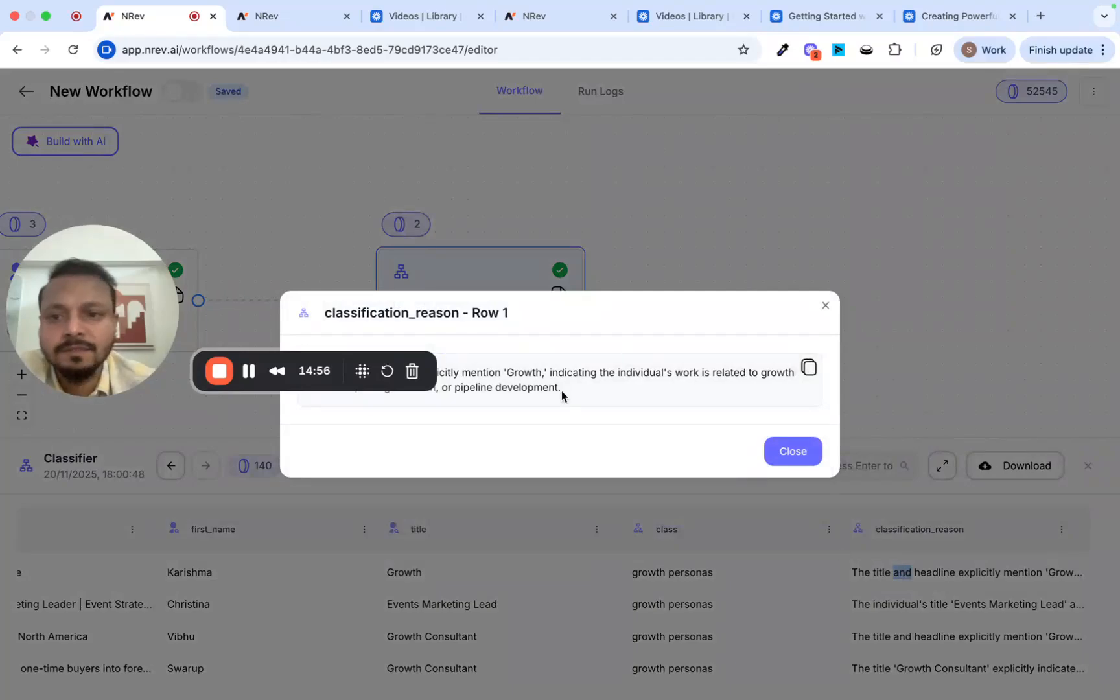
click(80, 199)
drag(98, 286, 99, 137)
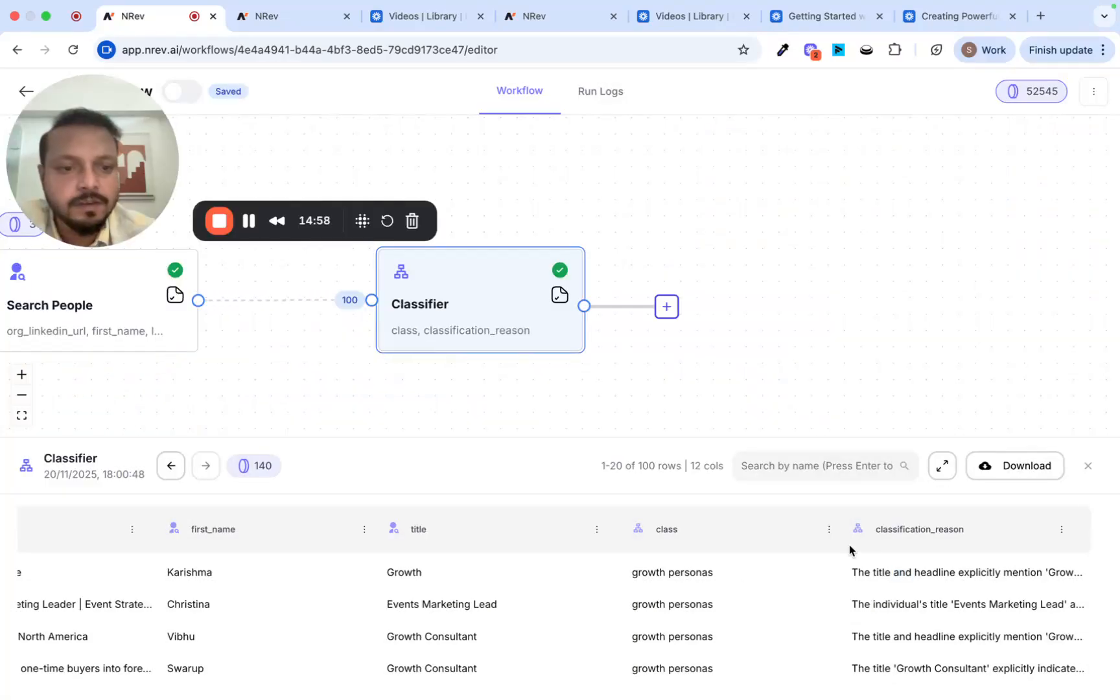
double_click(882, 573)
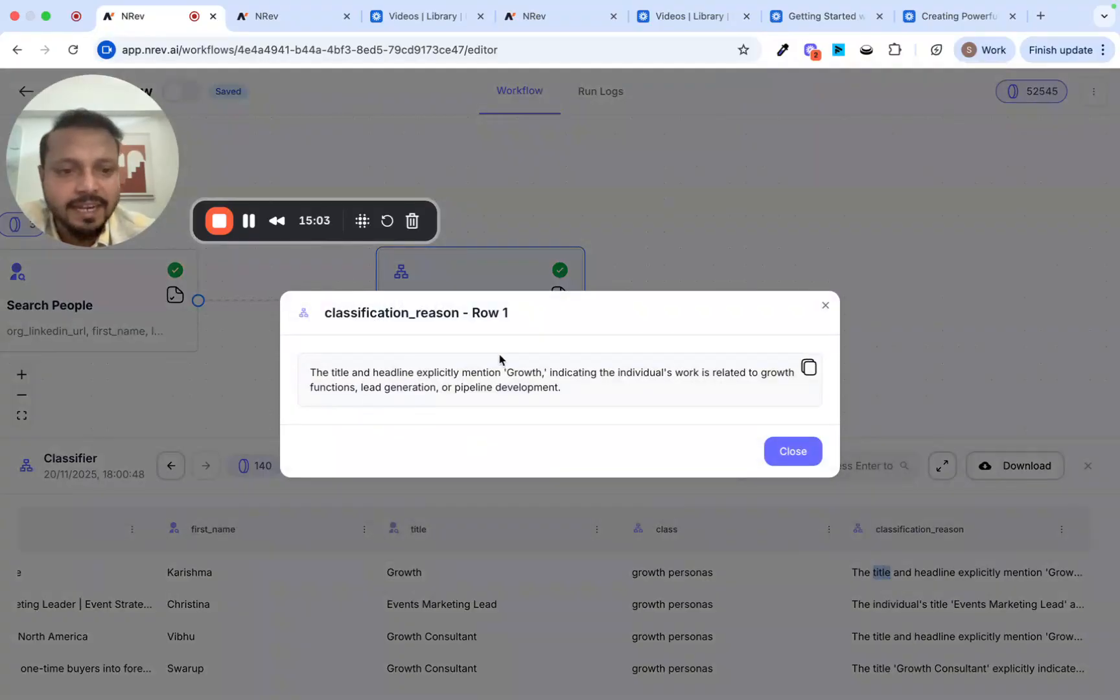
click(825, 306)
Step: Enlarge the Classifier output table, search it for "others", and look through the class and classification_reason columns of the matching rows
click(943, 466)
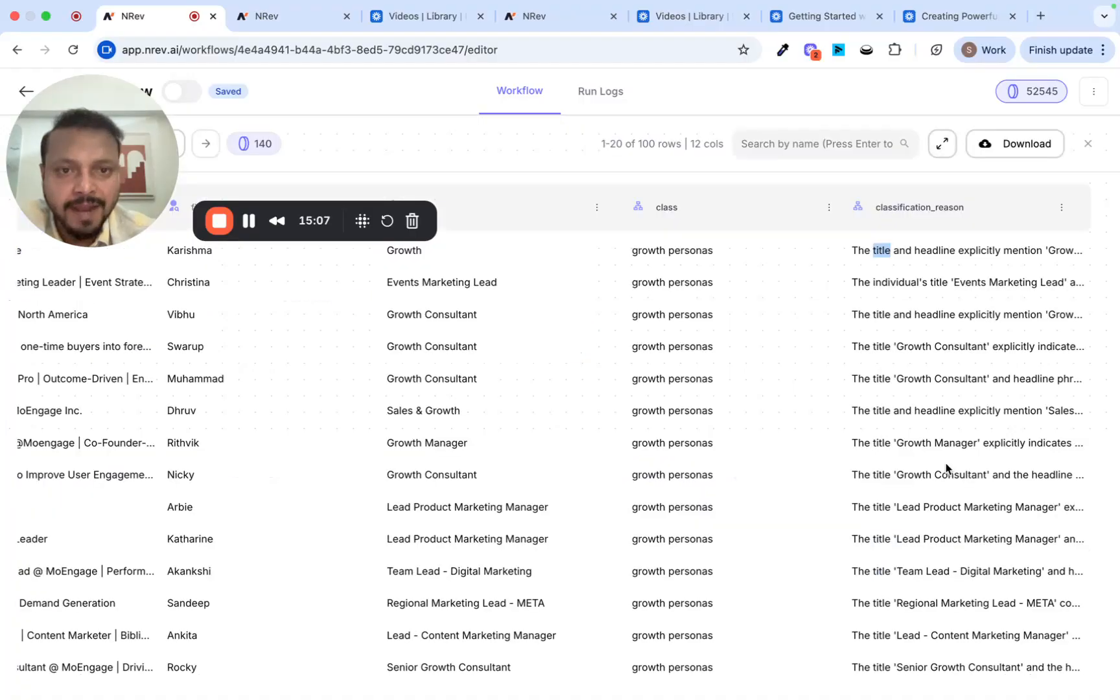
scroll(517, 499, down, 5)
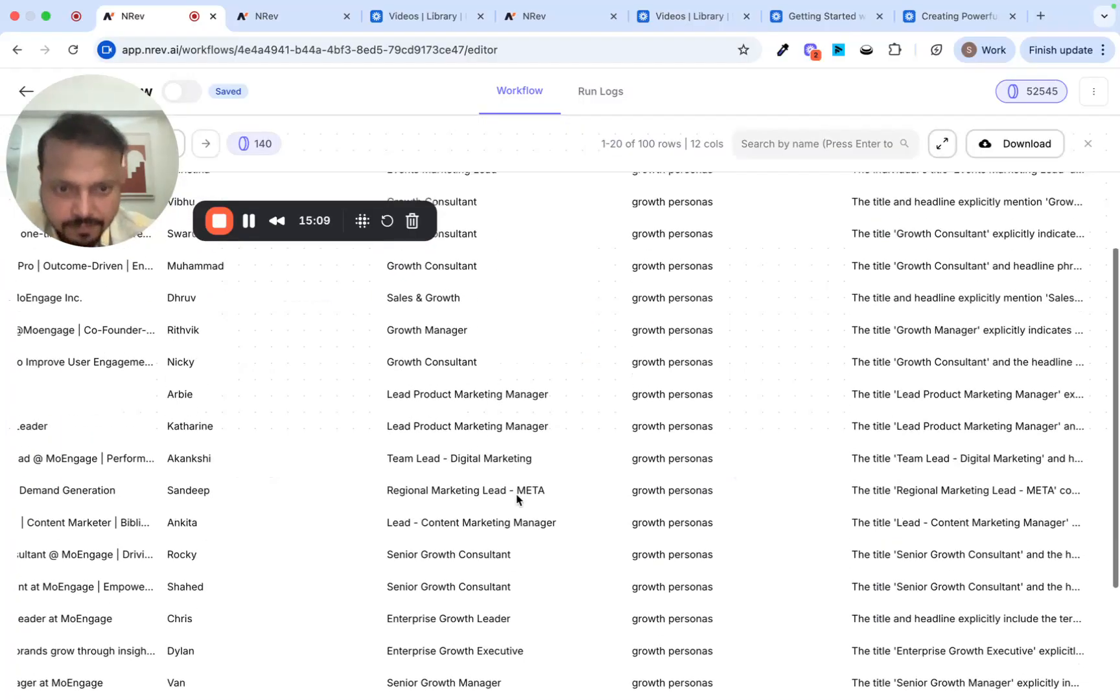
scroll(518, 499, up, 5)
click(778, 143)
text(others)
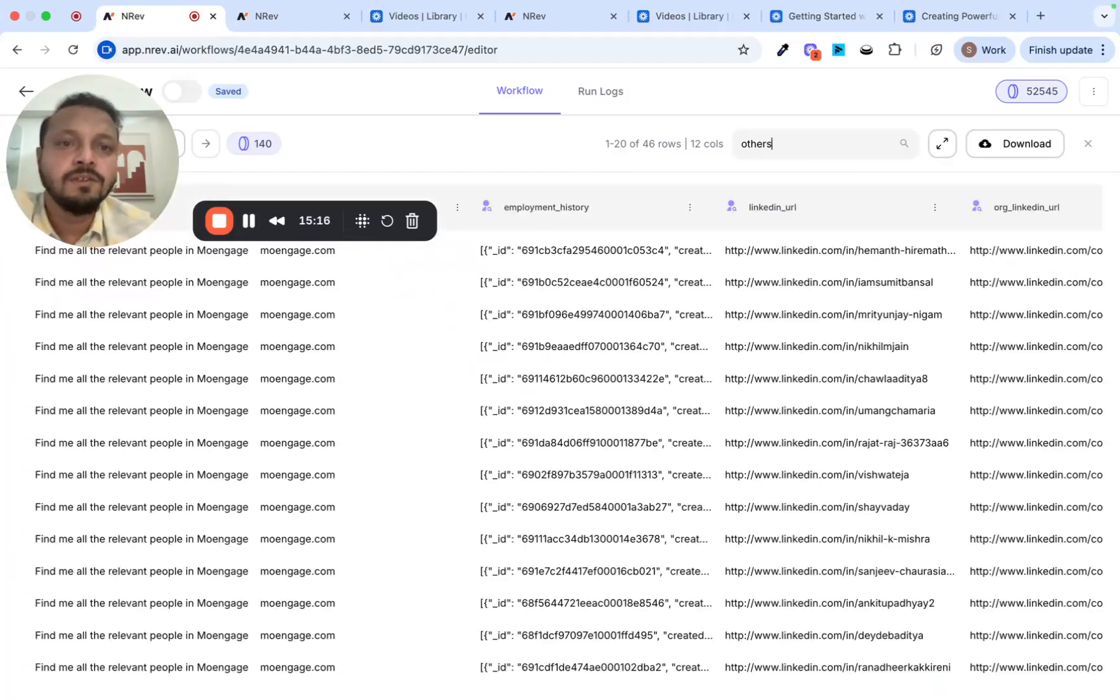
scroll(970, 387, right, 15)
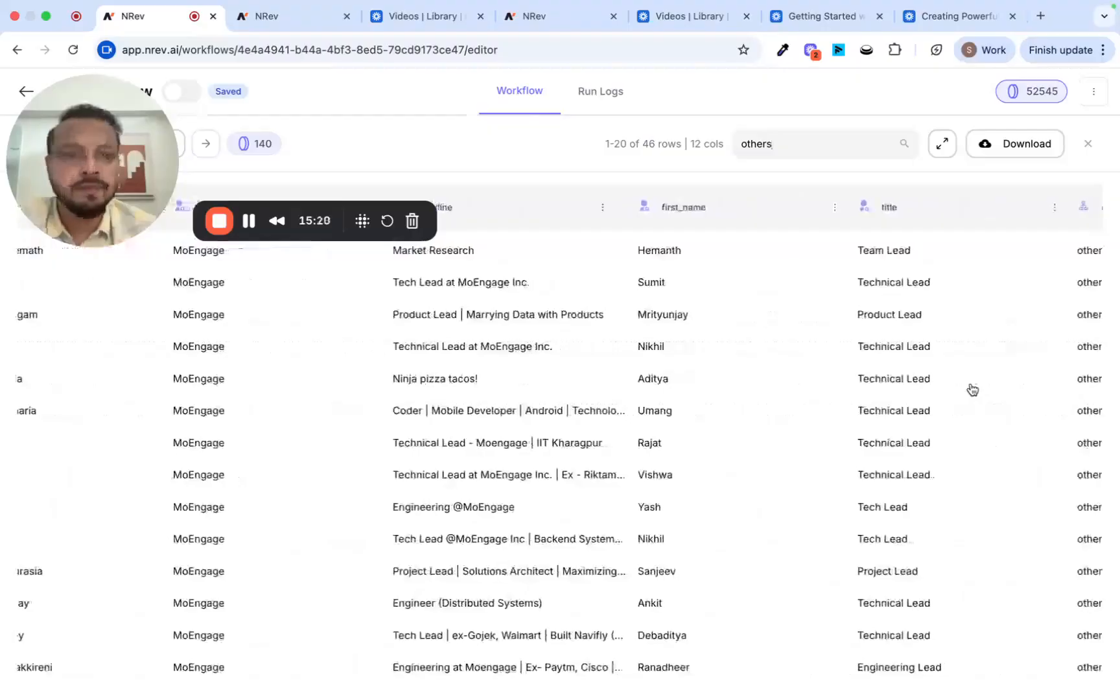
scroll(706, 368, down, 5)
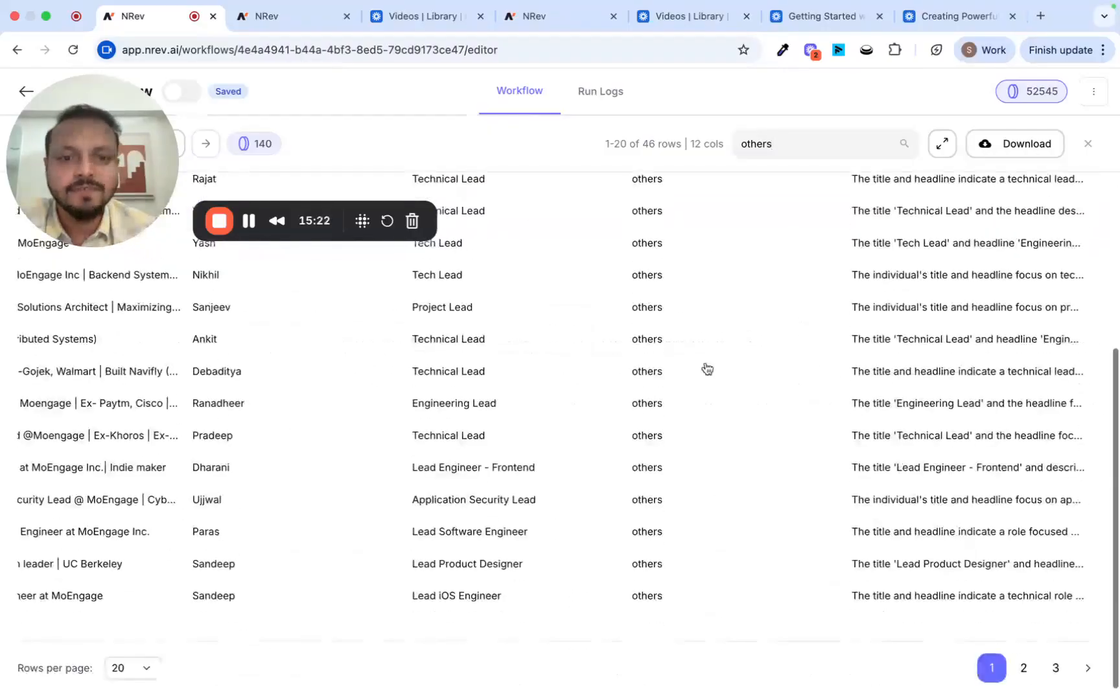
scroll(656, 226, up, 5)
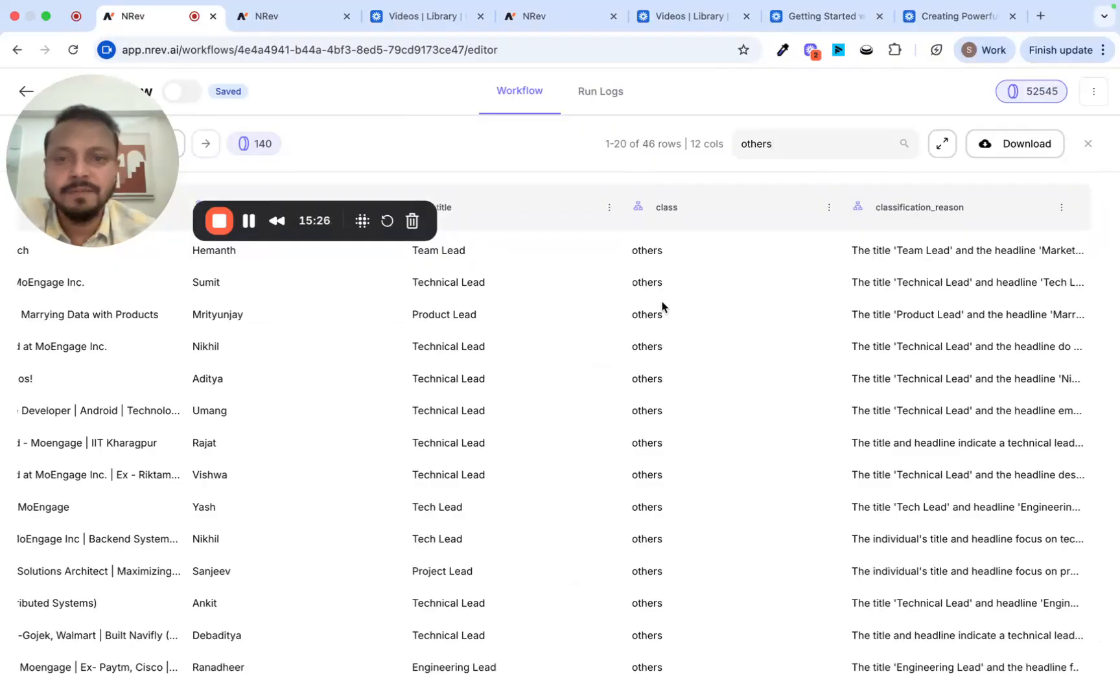
Step: Compare the headlines and titles of the "others" rows, read row 1's full classification reason, and close the output table
scroll(662, 302, left, 7)
scroll(662, 303, right, 4)
scroll(662, 305, left, 3)
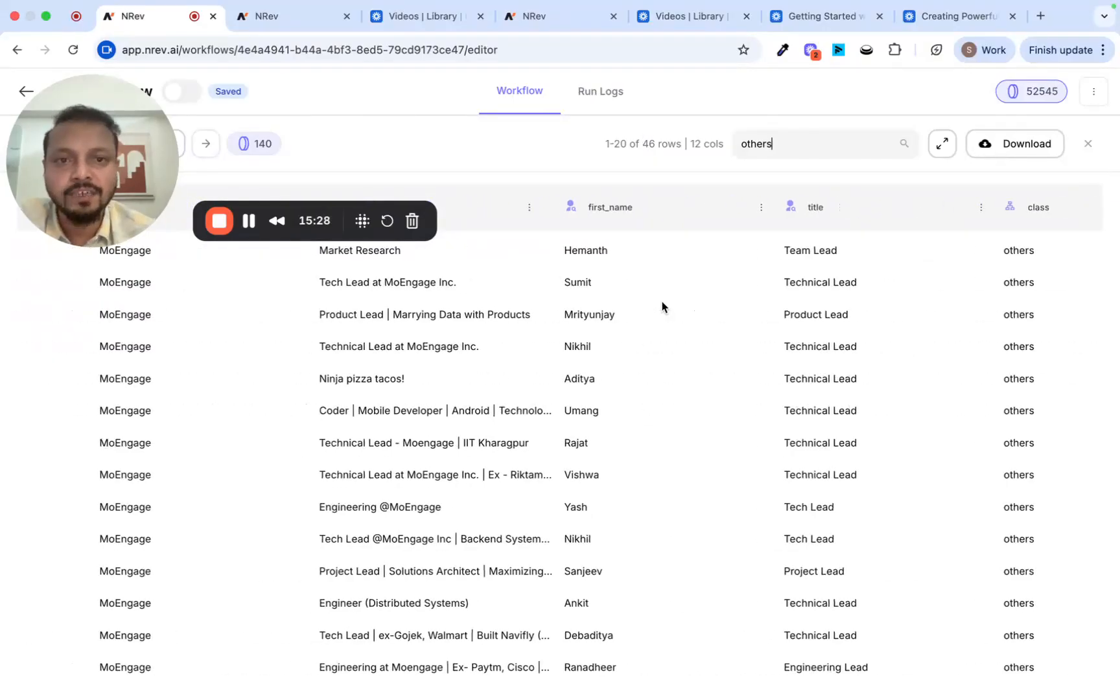
scroll(826, 318, left, 1)
scroll(825, 318, left, 2)
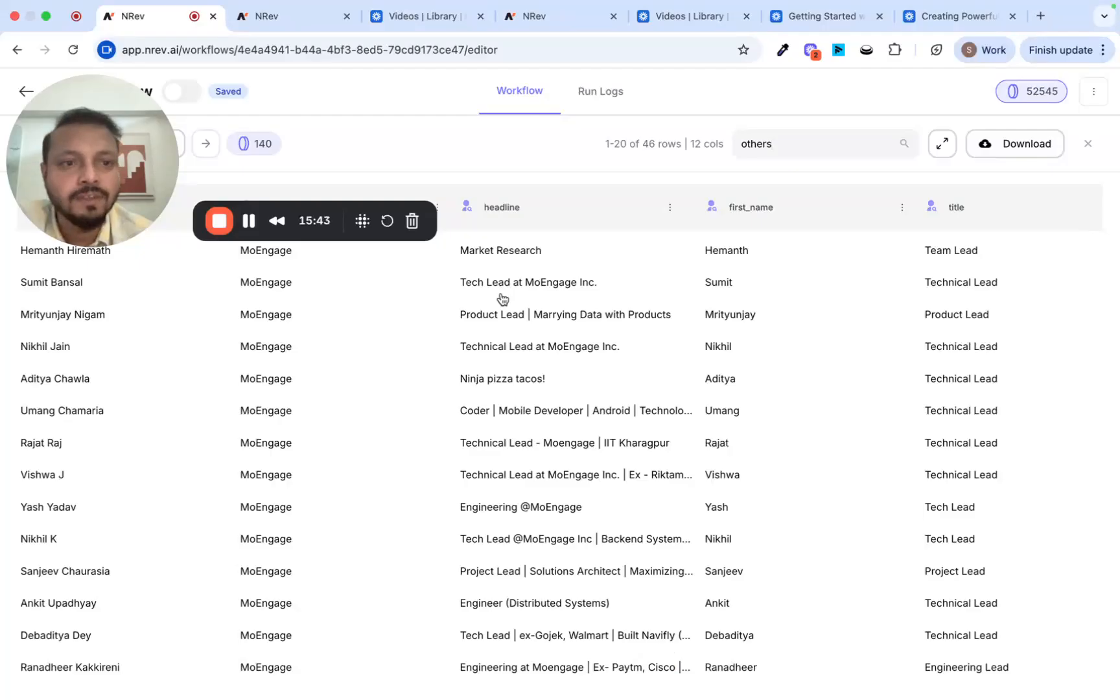
scroll(512, 296, right, 10)
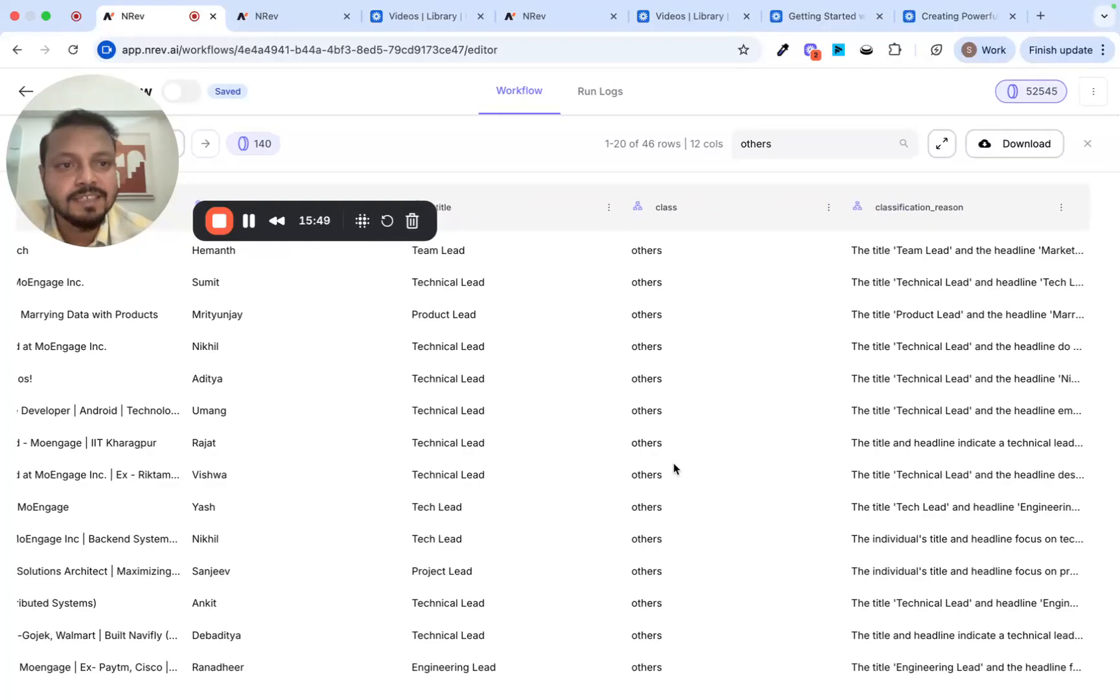
double_click(911, 253)
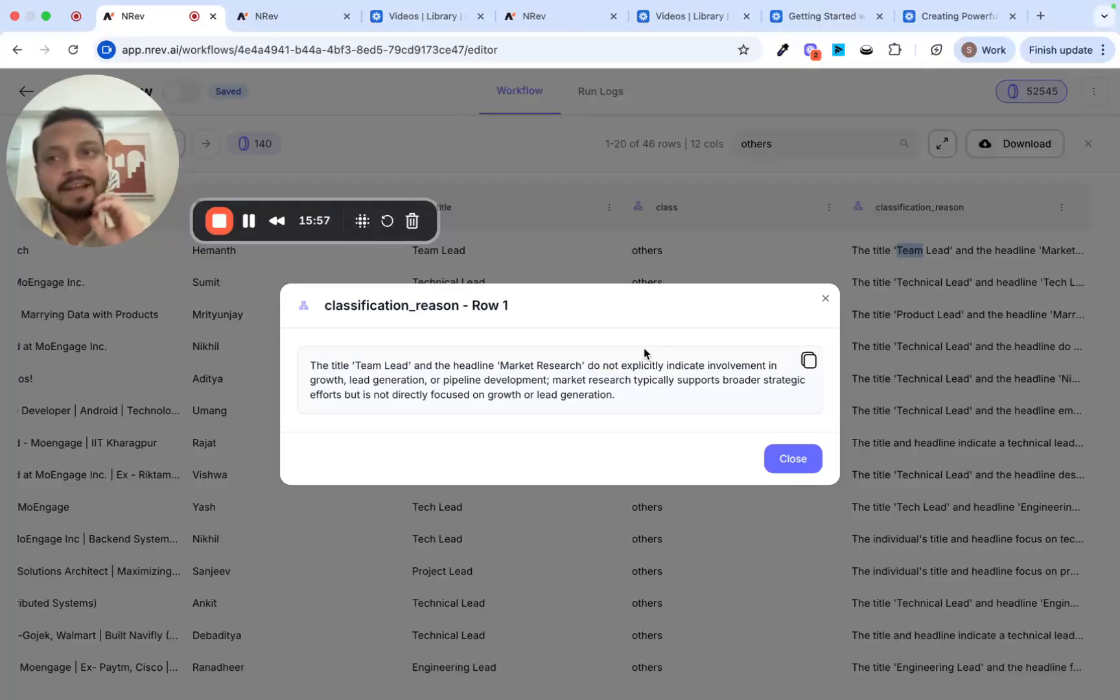
click(828, 298)
click(1082, 144)
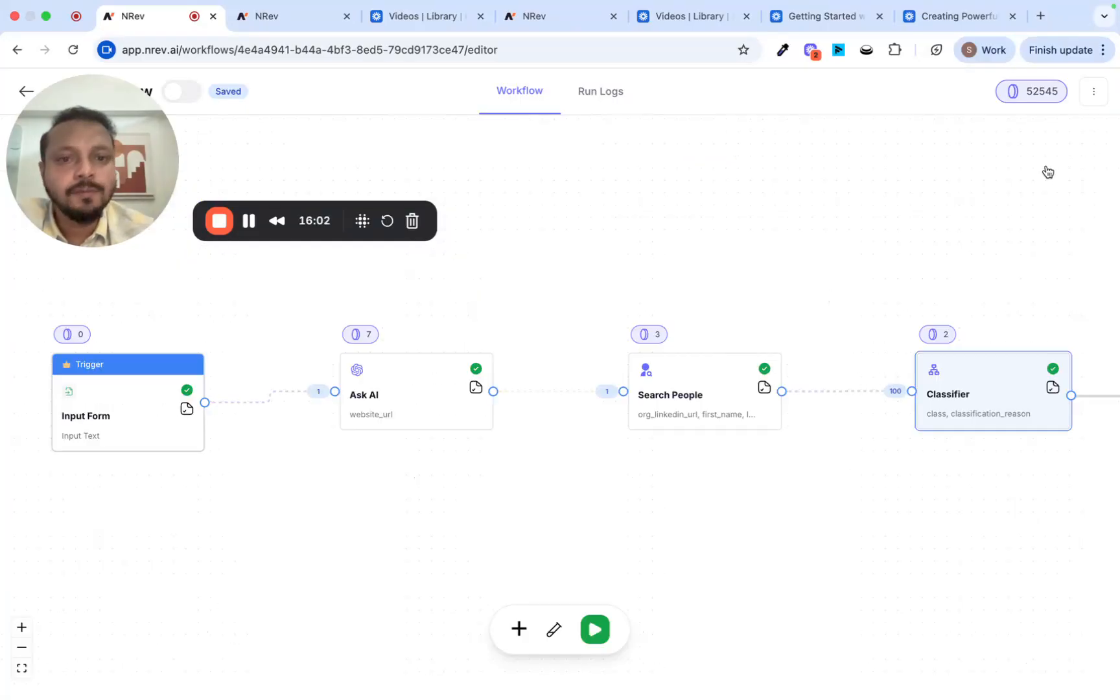
Step: Add a Filter Data step after the Classifier node
scroll(652, 517, right, 5)
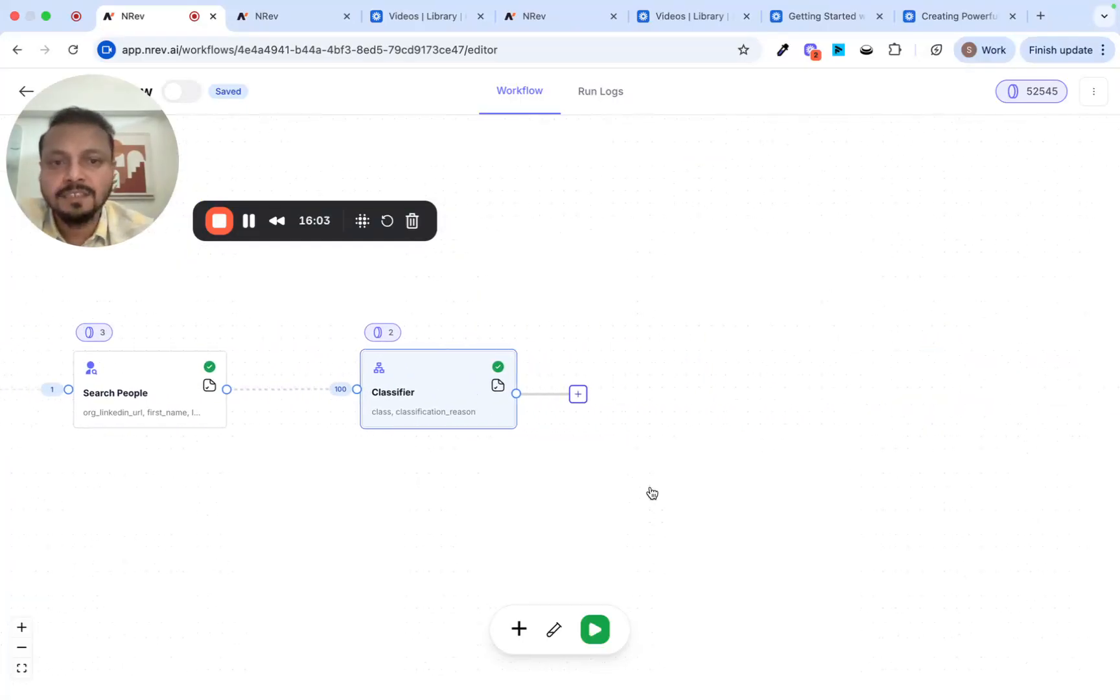
click(578, 393)
click(781, 505)
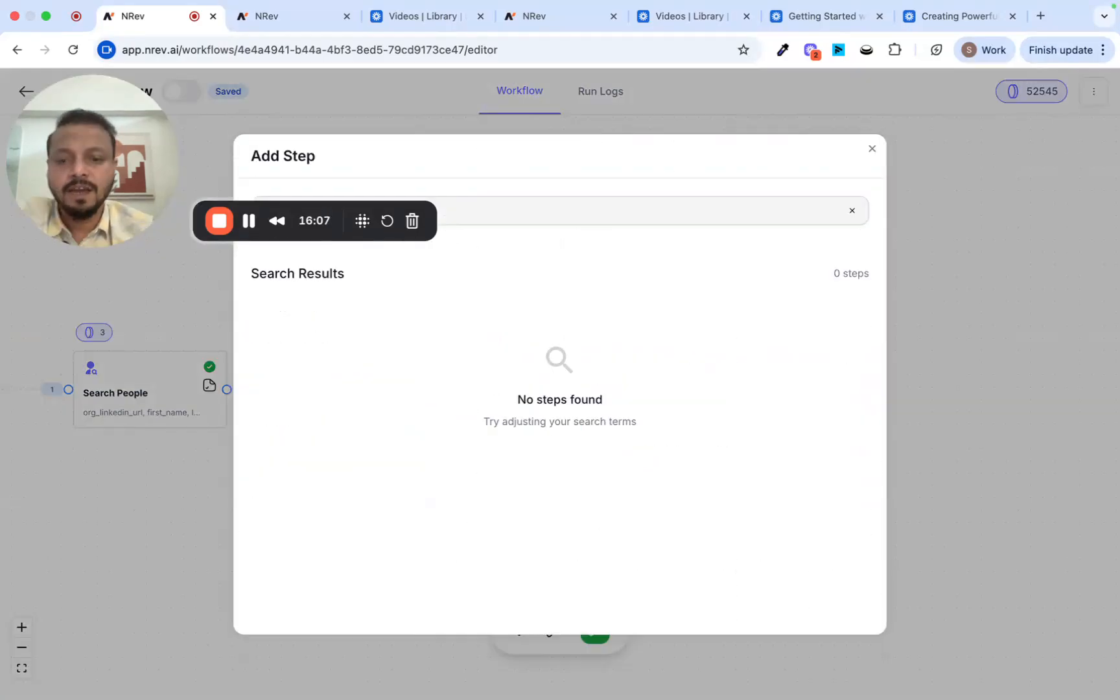
click(368, 329)
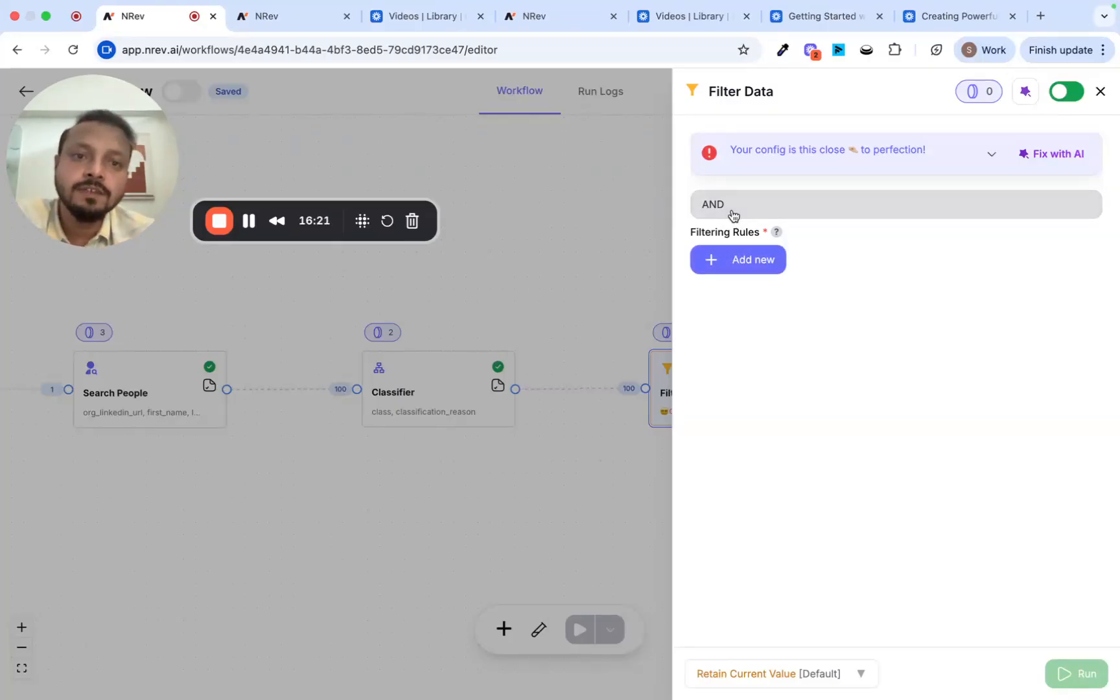
Step: Add a filtering rule on class with the condition "[Text] Does not contain [Text]" and the value "others"
click(731, 266)
click(747, 275)
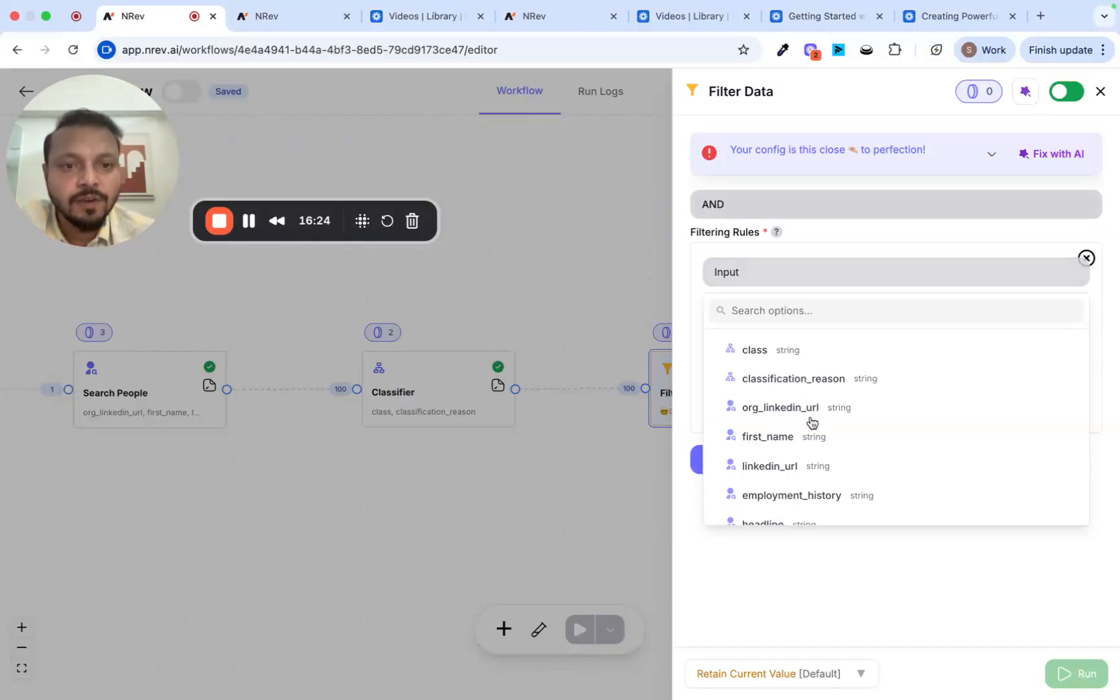
scroll(807, 415, down, 1)
scroll(813, 415, up, 2)
click(795, 363)
scroll(797, 482, down, 3)
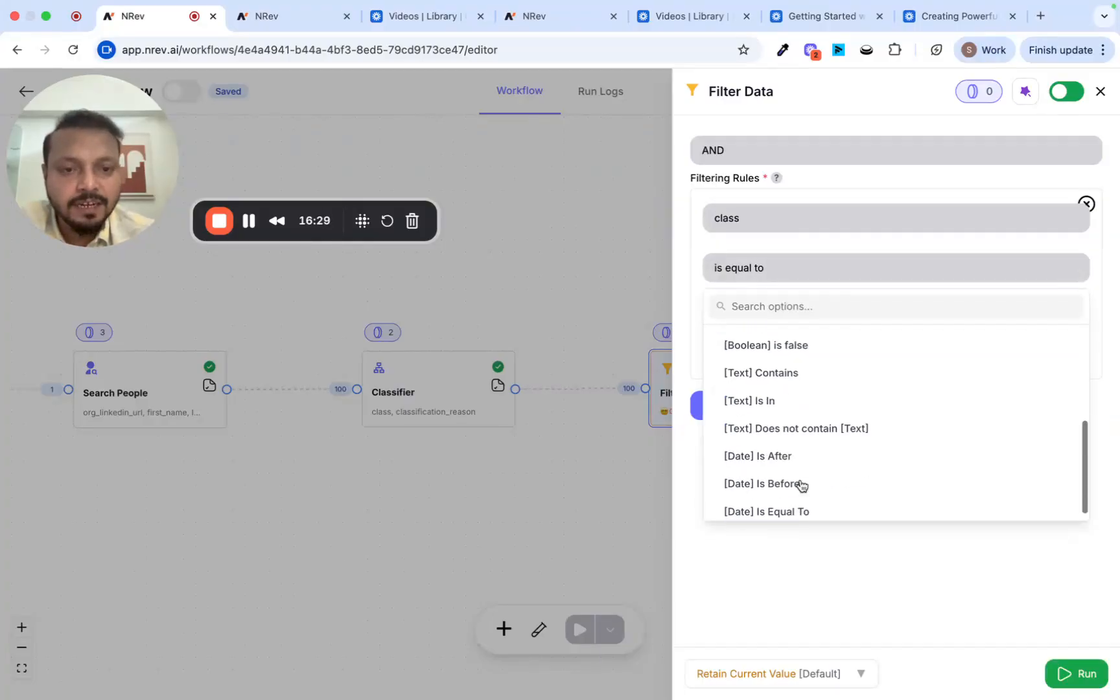
scroll(802, 486, up, 3)
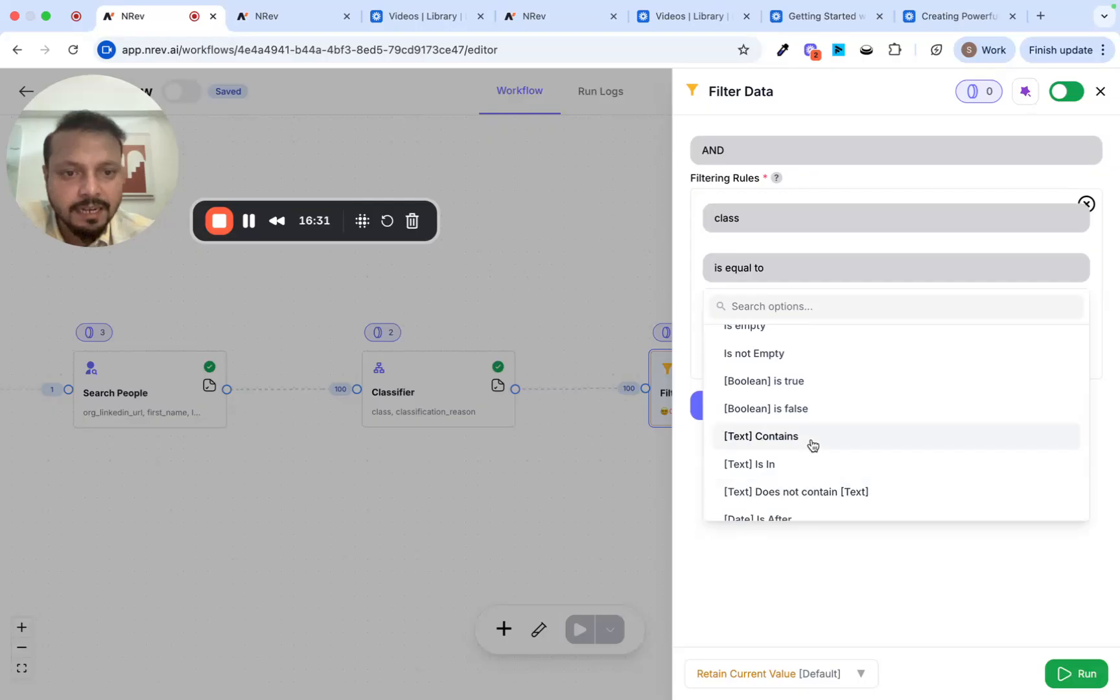
click(829, 493)
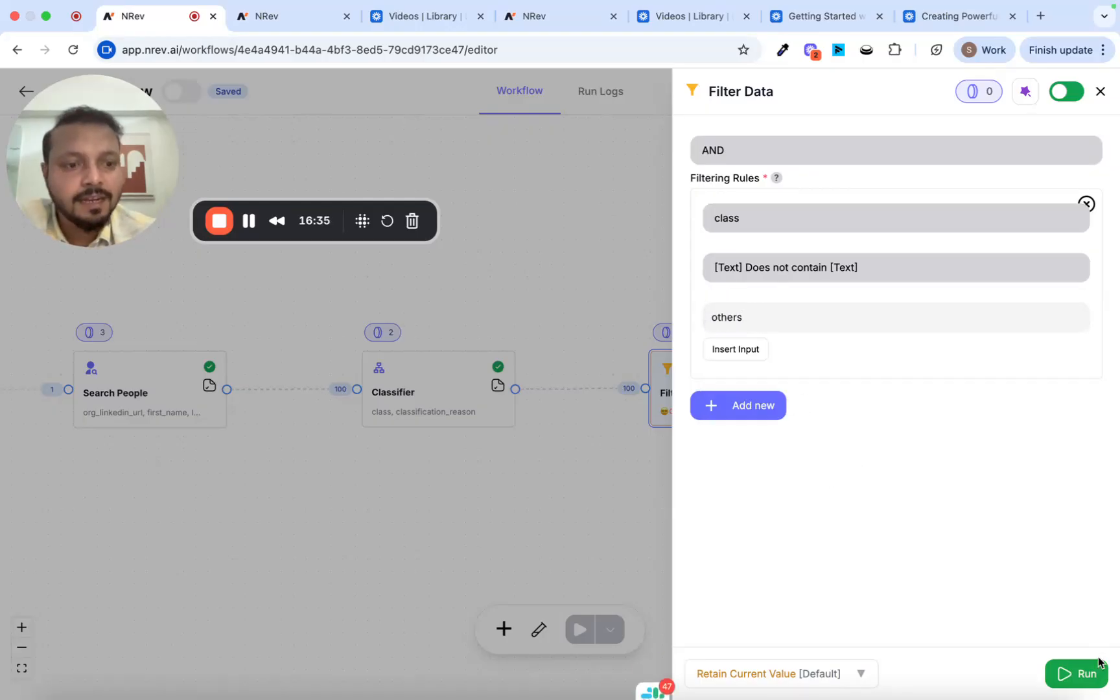
Step: Run the Filter Data node and open its output table
click(1089, 676)
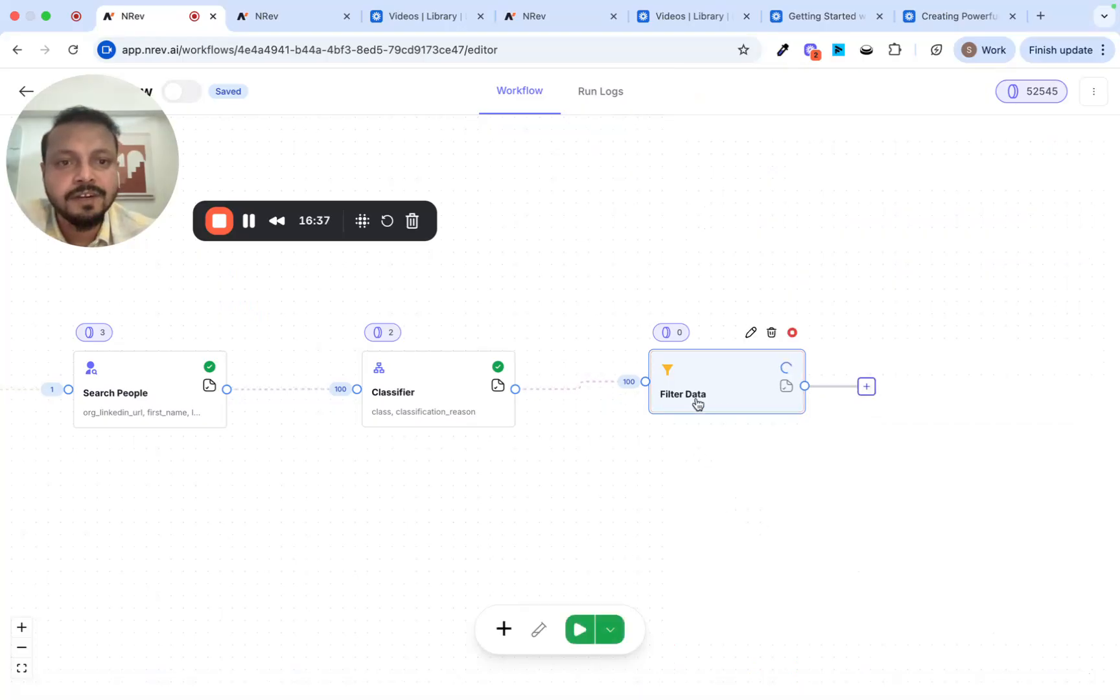
scroll(791, 440, right, 3)
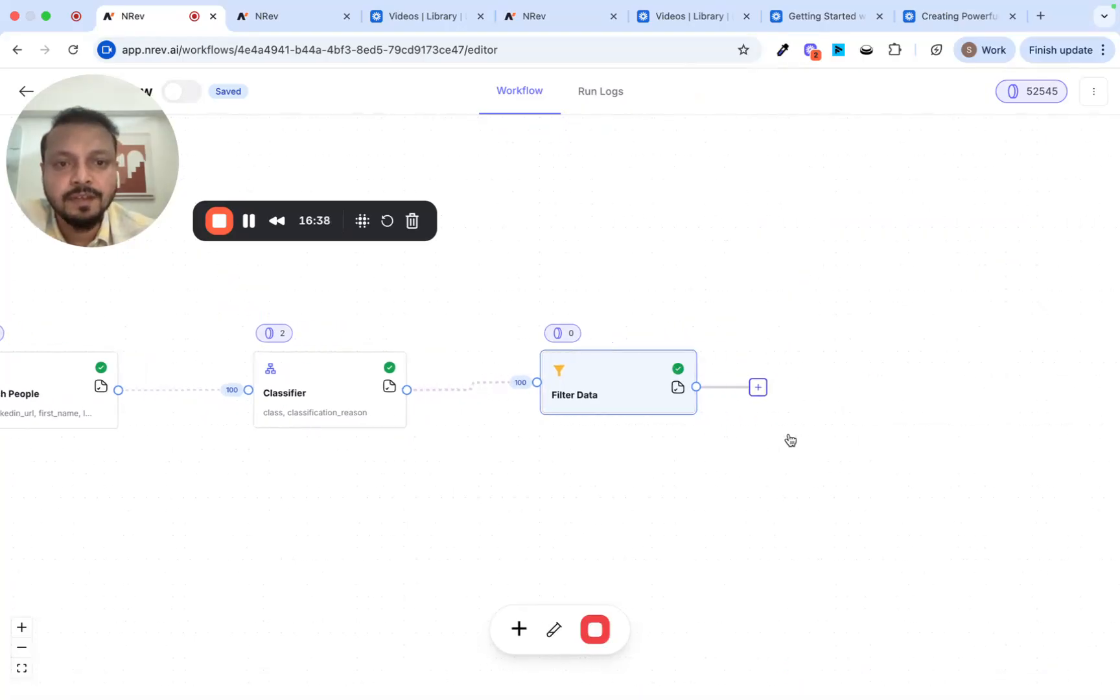
click(672, 387)
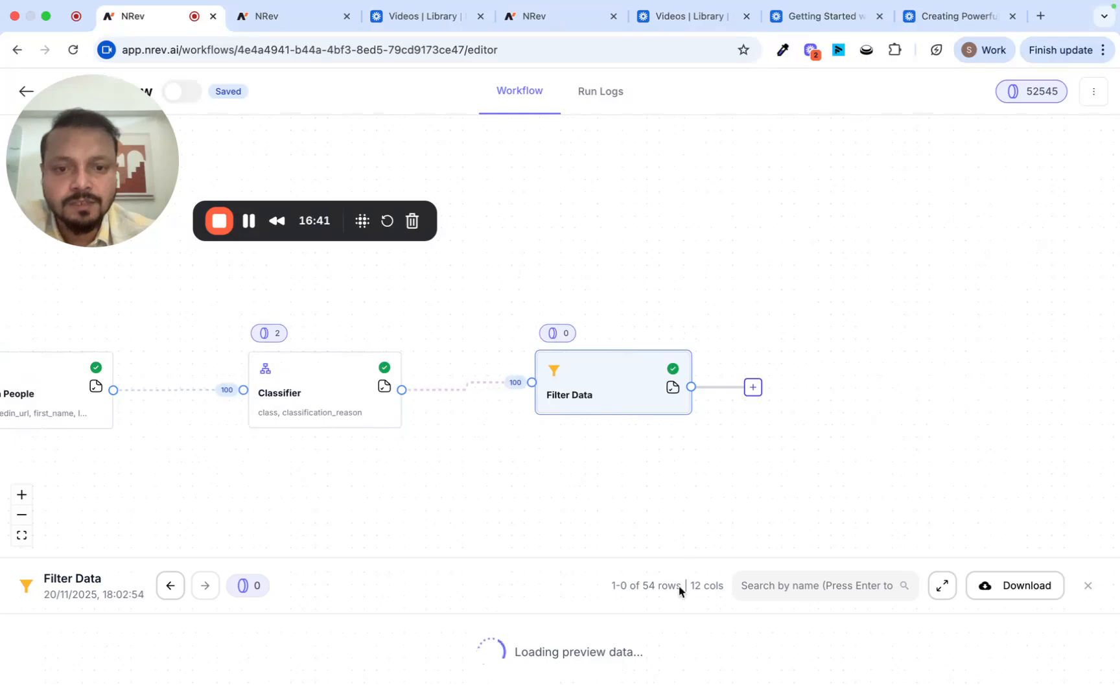
scroll(617, 429, right, 6)
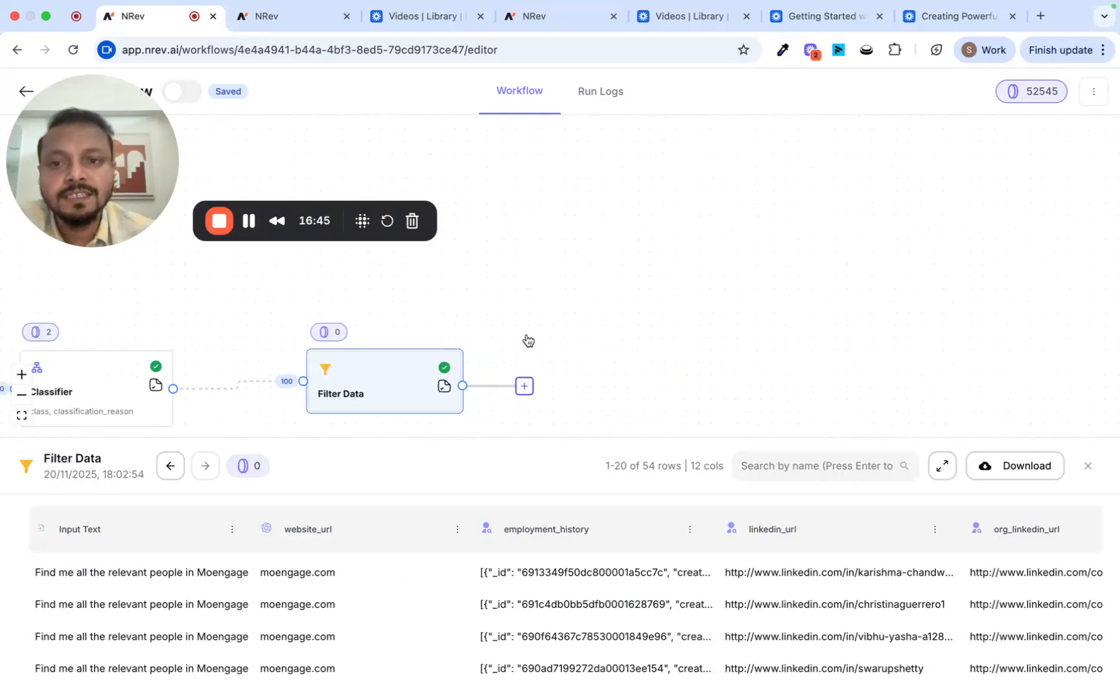
Step: Delete the Input Form trigger node from the start of the workflow
scroll(526, 337, left, 15)
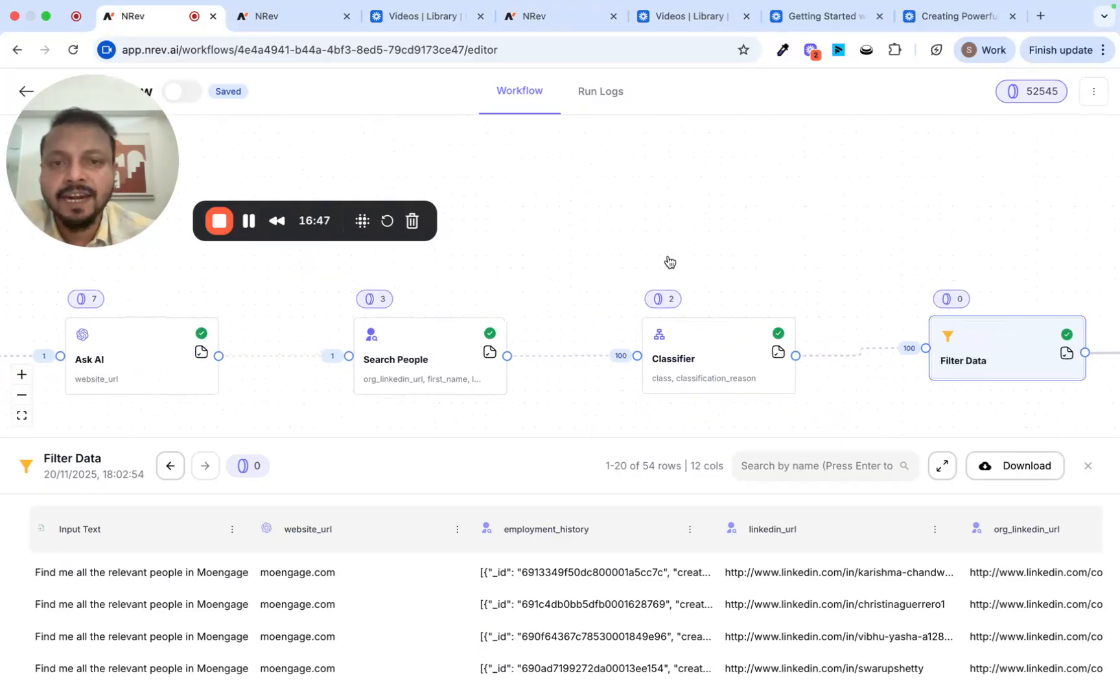
scroll(668, 260, down, 6)
scroll(536, 375, left, 1)
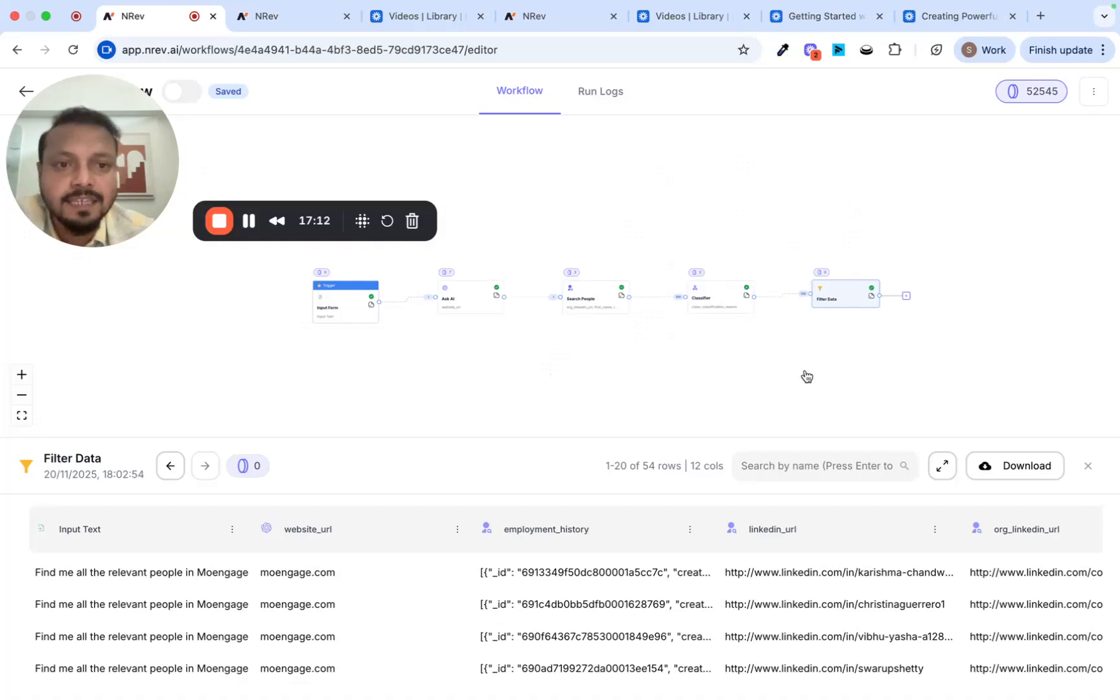
mouse_move(328, 311)
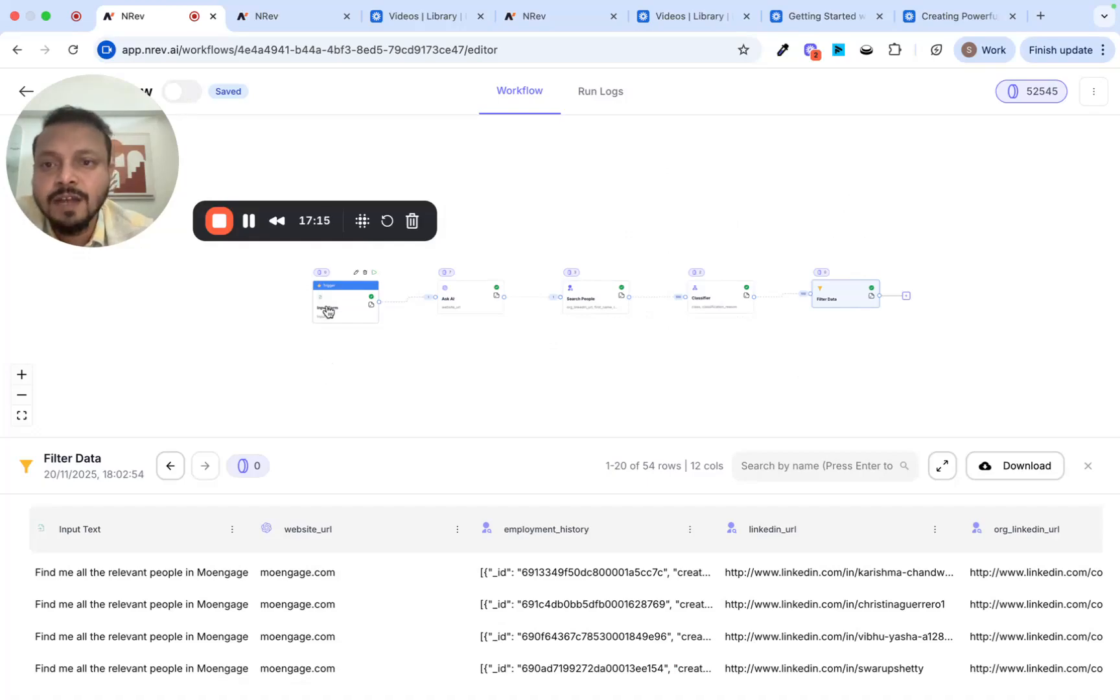
scroll(335, 360, up, 5)
scroll(335, 360, up, 3)
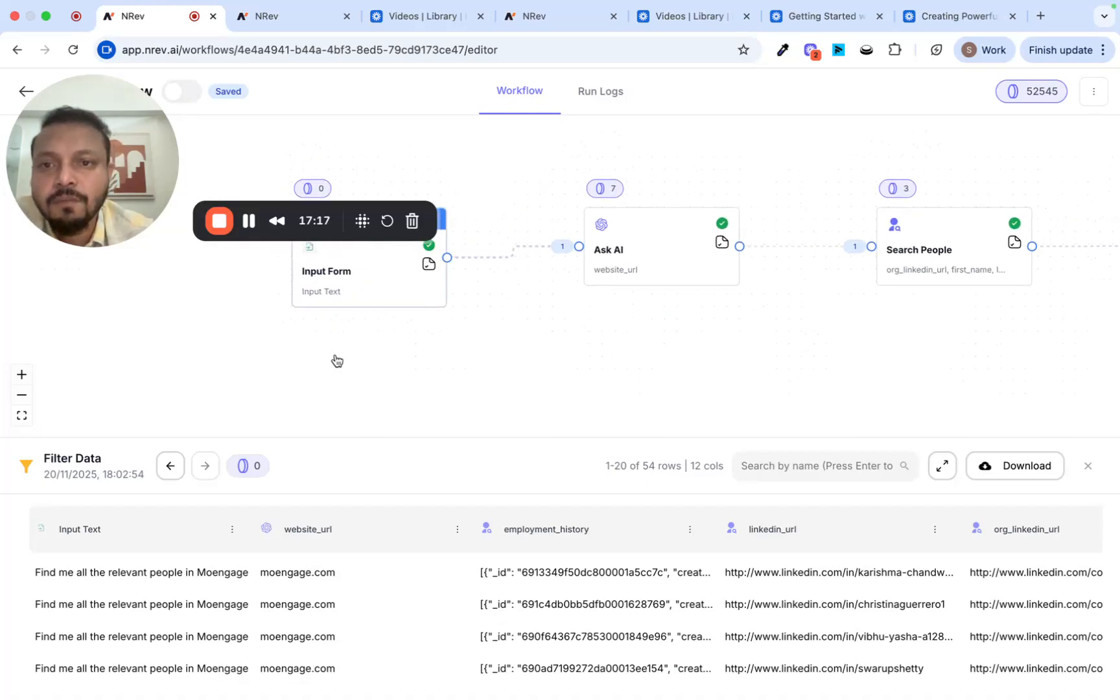
click(453, 262)
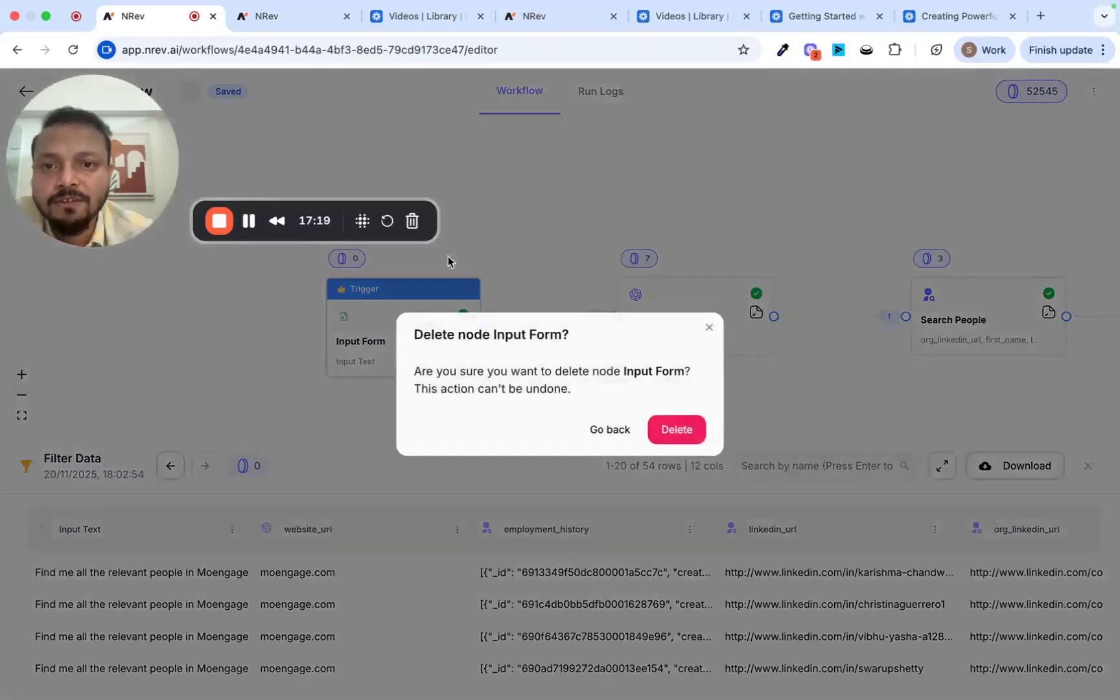
click(682, 437)
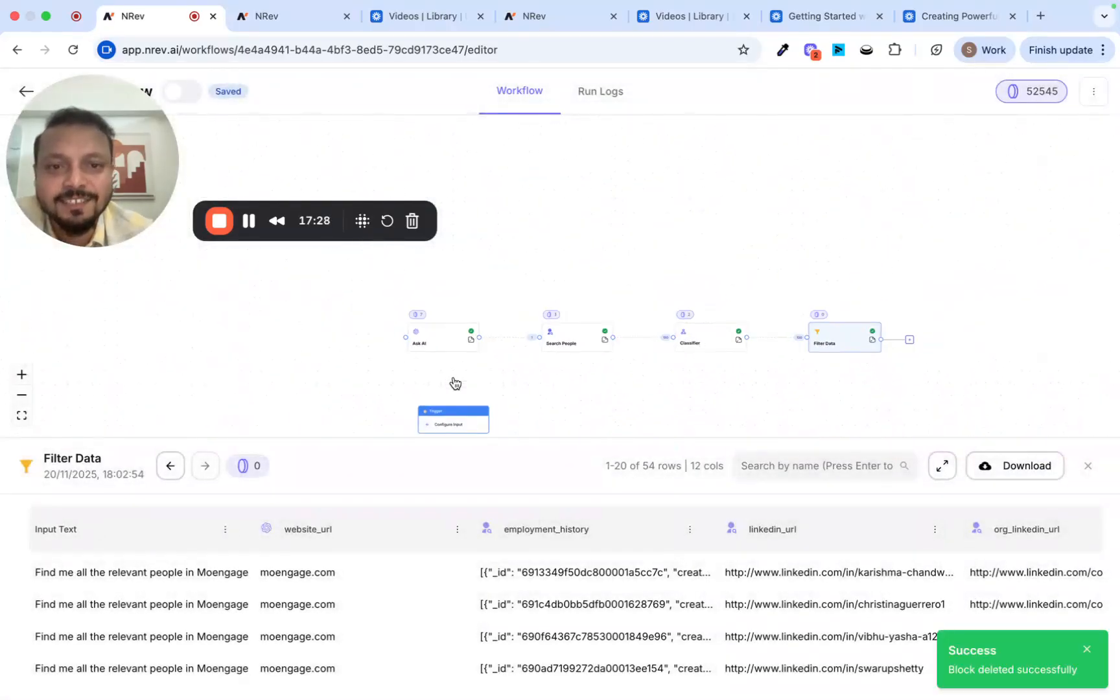
Step: Add the Slack "New Message In Channels (Instant)" trigger as the workflow's input and open its configuration
click(449, 361)
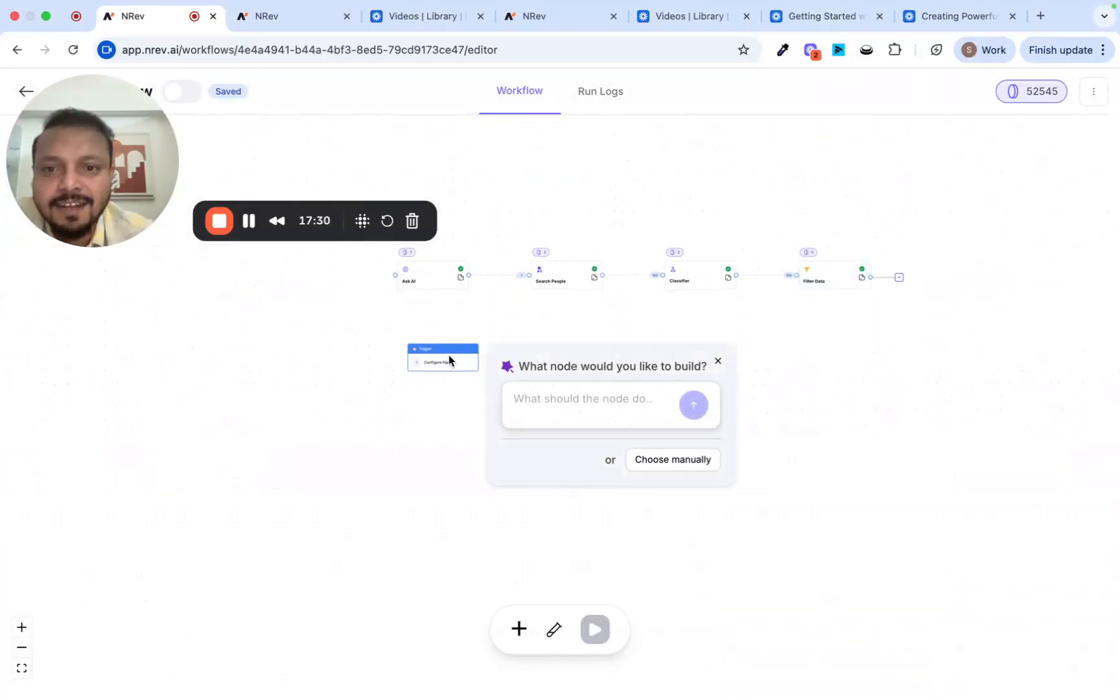
click(668, 463)
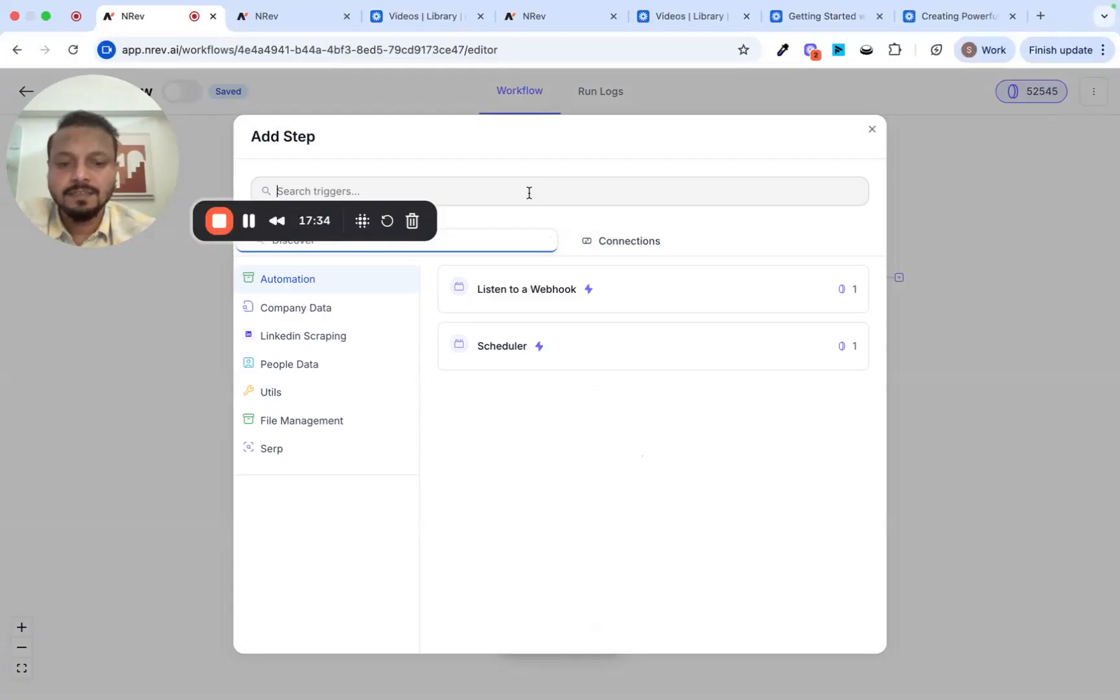
text(g)
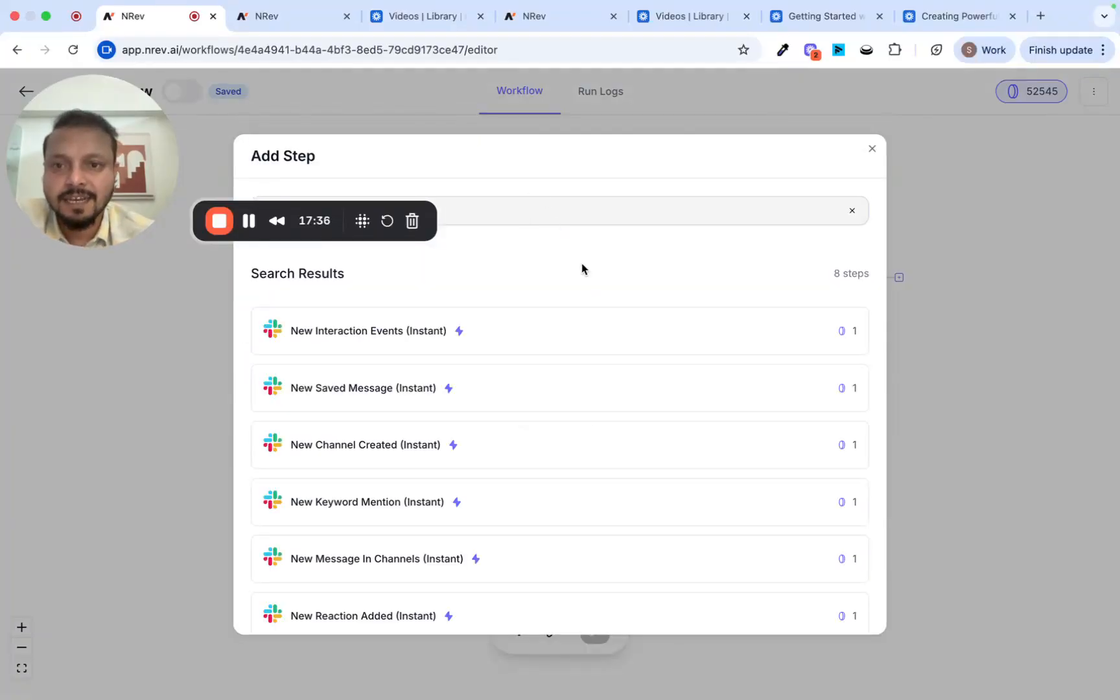
scroll(568, 428, down, 5)
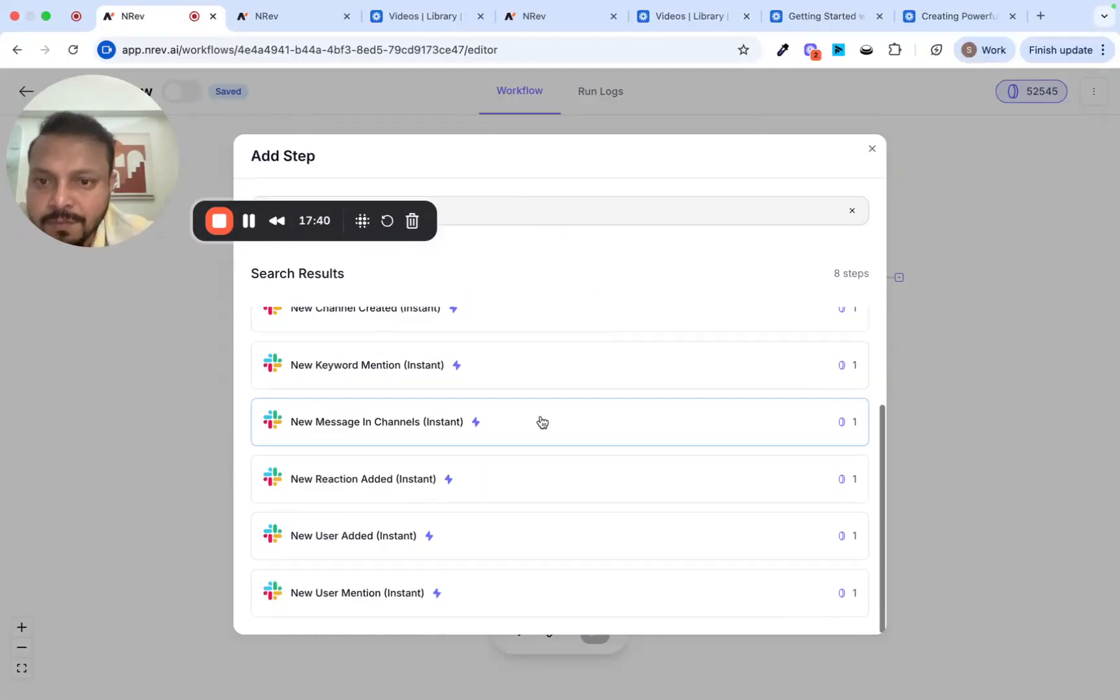
click(400, 412)
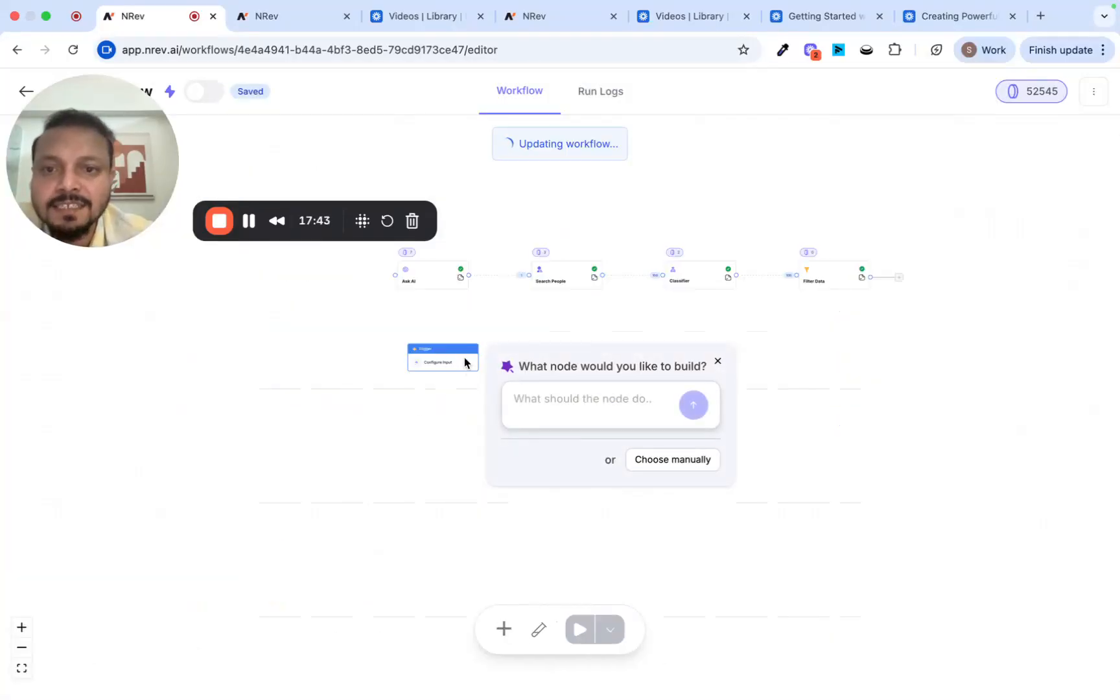
click(463, 362)
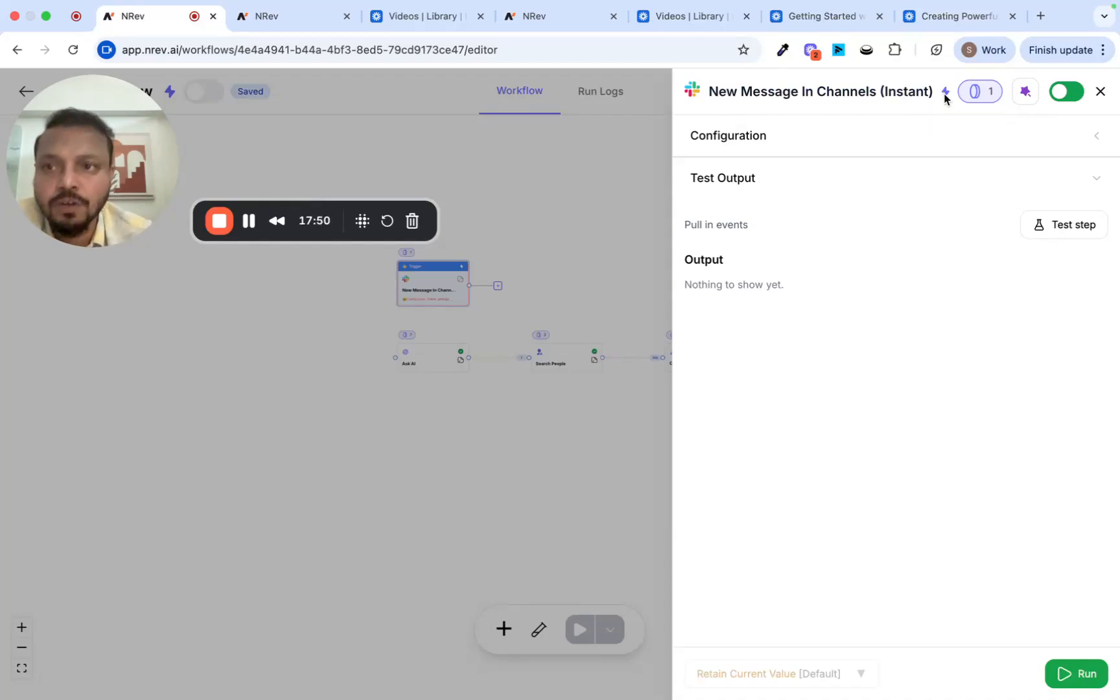
click(920, 143)
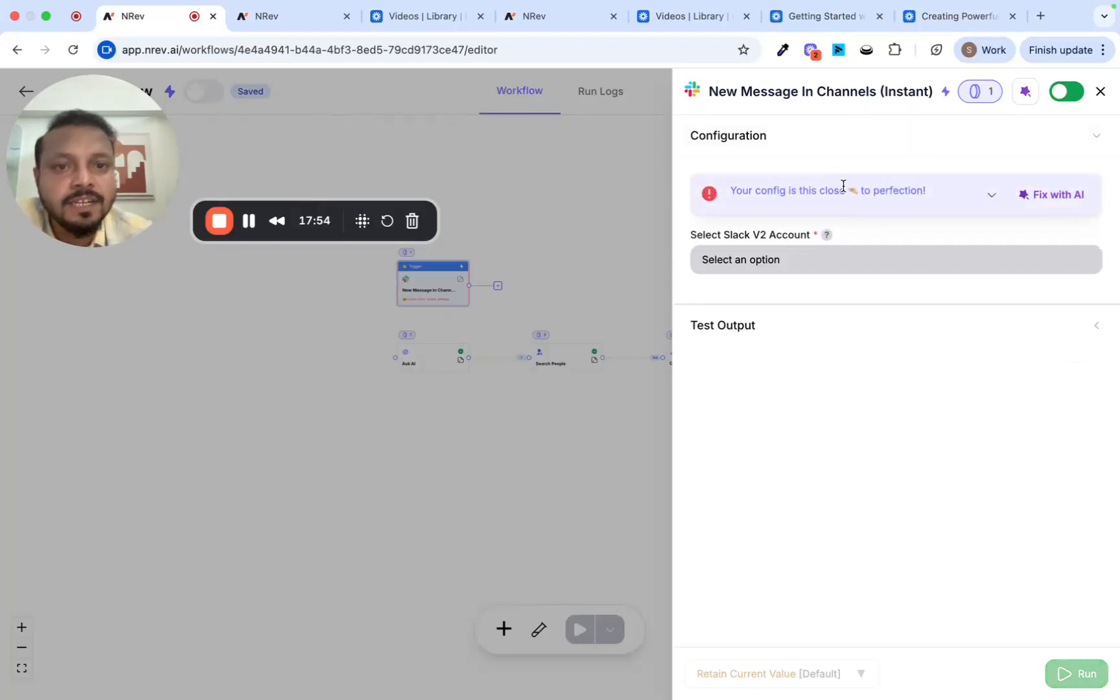
Step: Select the connected Slack account for the New Message In Channels trigger and reopen its configuration
click(843, 261)
scroll(843, 389, down, 2)
click(872, 436)
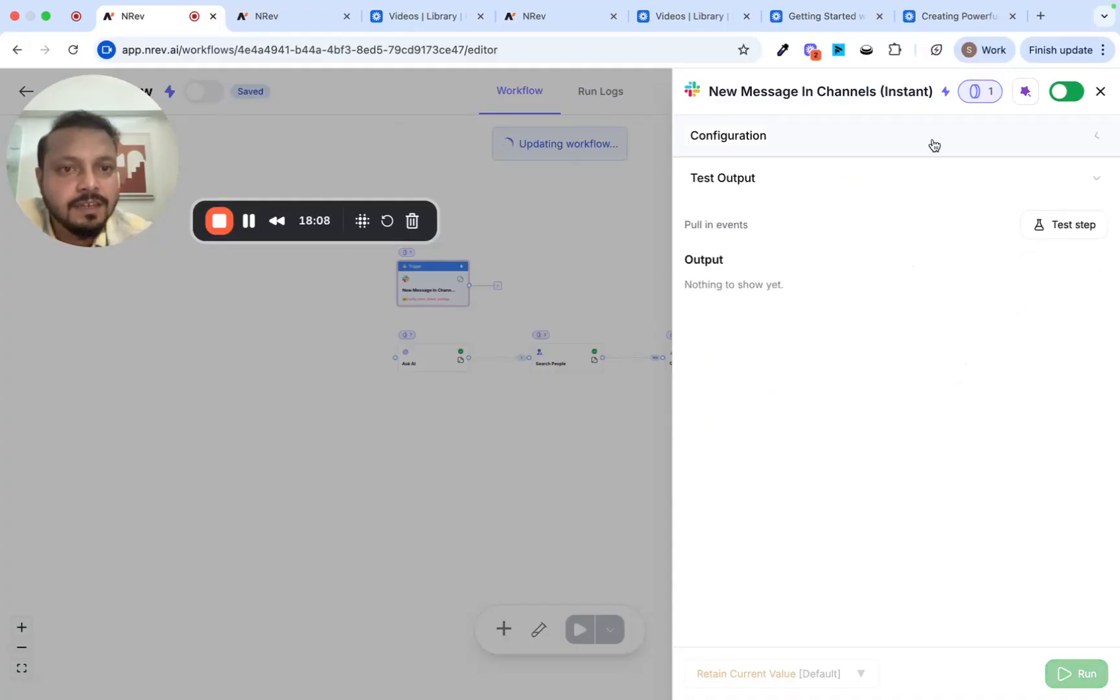
click(930, 144)
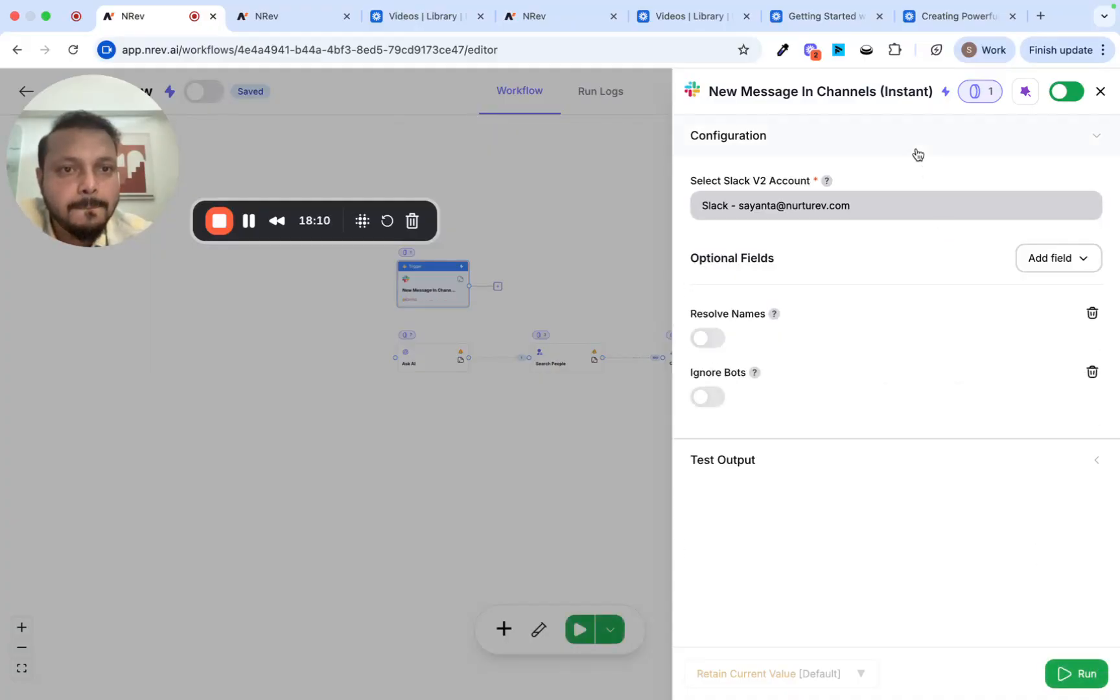
Step: Add the optional Channels field to the Slack trigger and open its list of channels
click(1050, 258)
click(1011, 374)
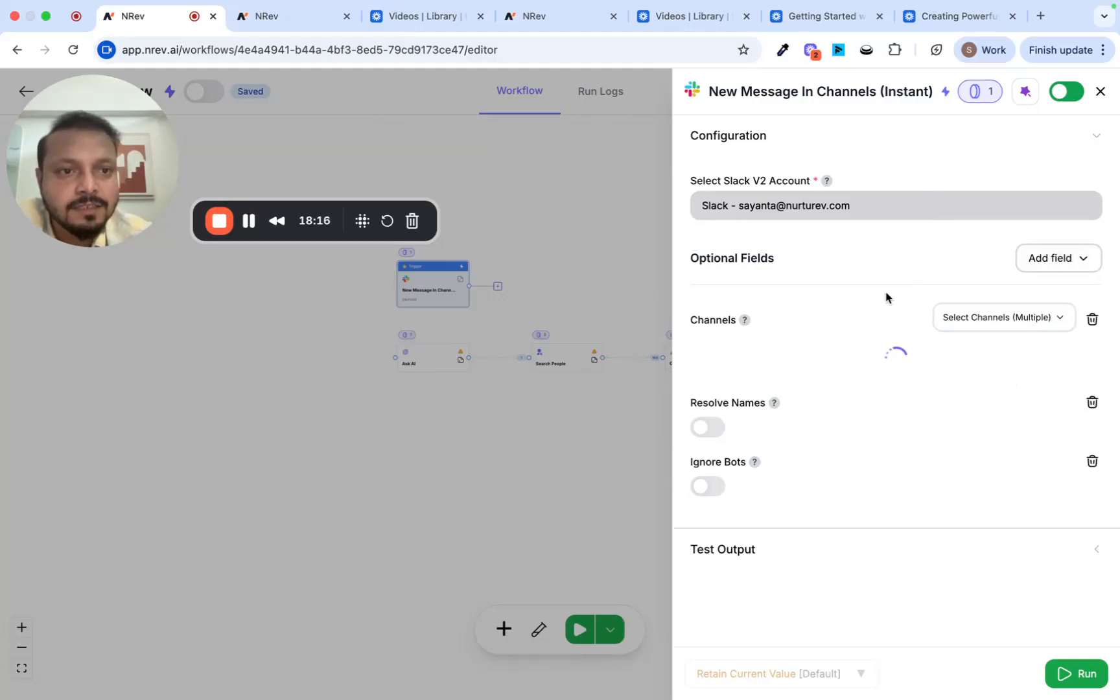
click(862, 357)
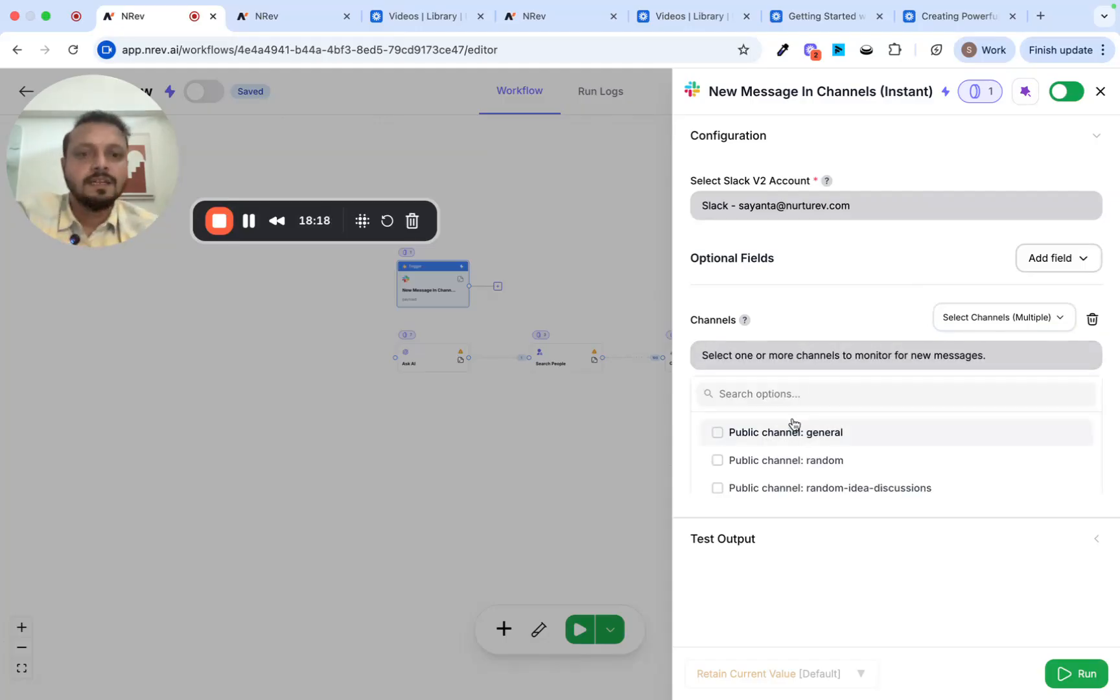
Step: Search the trigger's channel list for the account owner's name and for "direct", clearing each search, and browse the full list
text(sayanta)
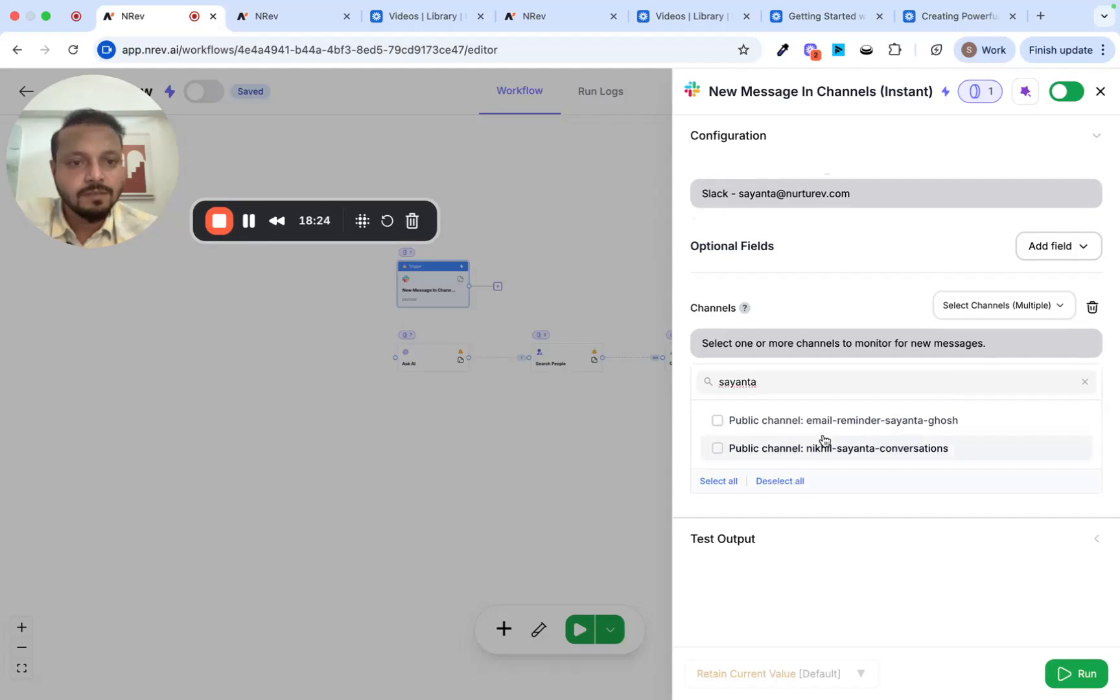
key(BackSpace)
key(BackSpace)
key(BackSpace)
key(BackSpace)
key(BackSpace)
key(BackSpace)
key(BackSpace)
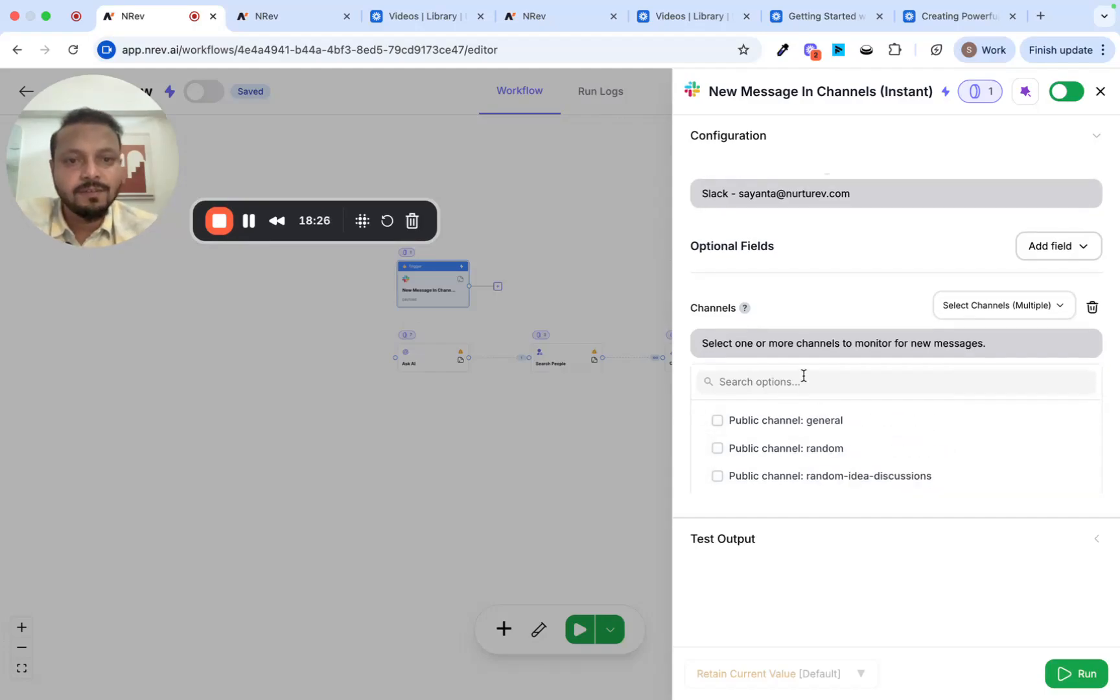
text(direct)
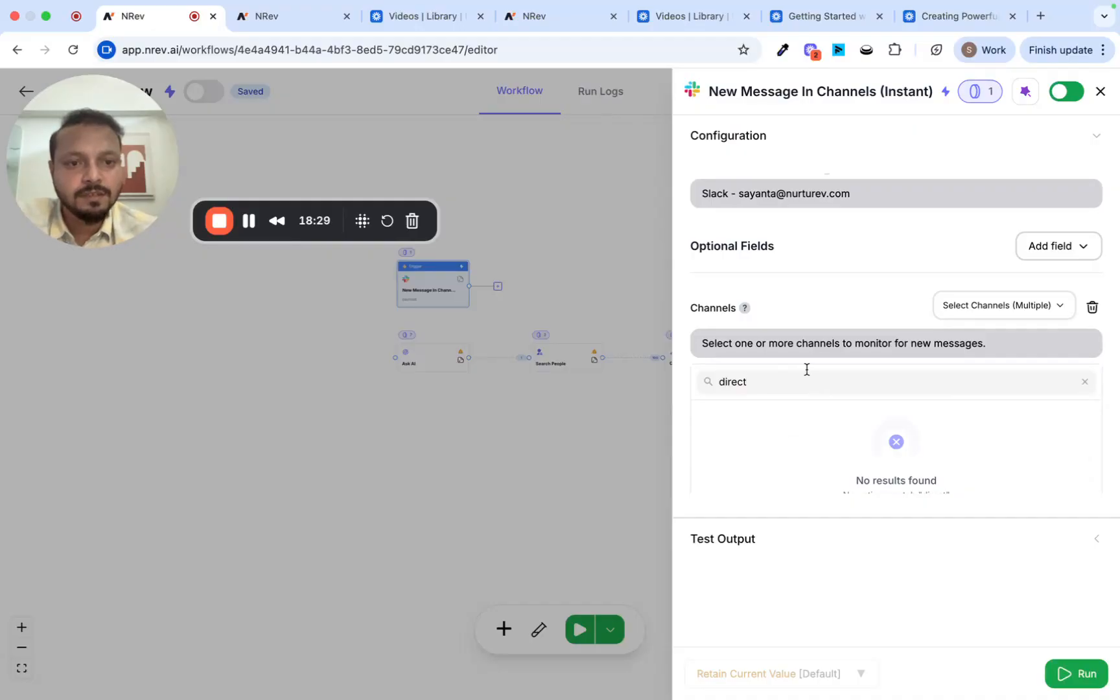
scroll(815, 314, down, 2)
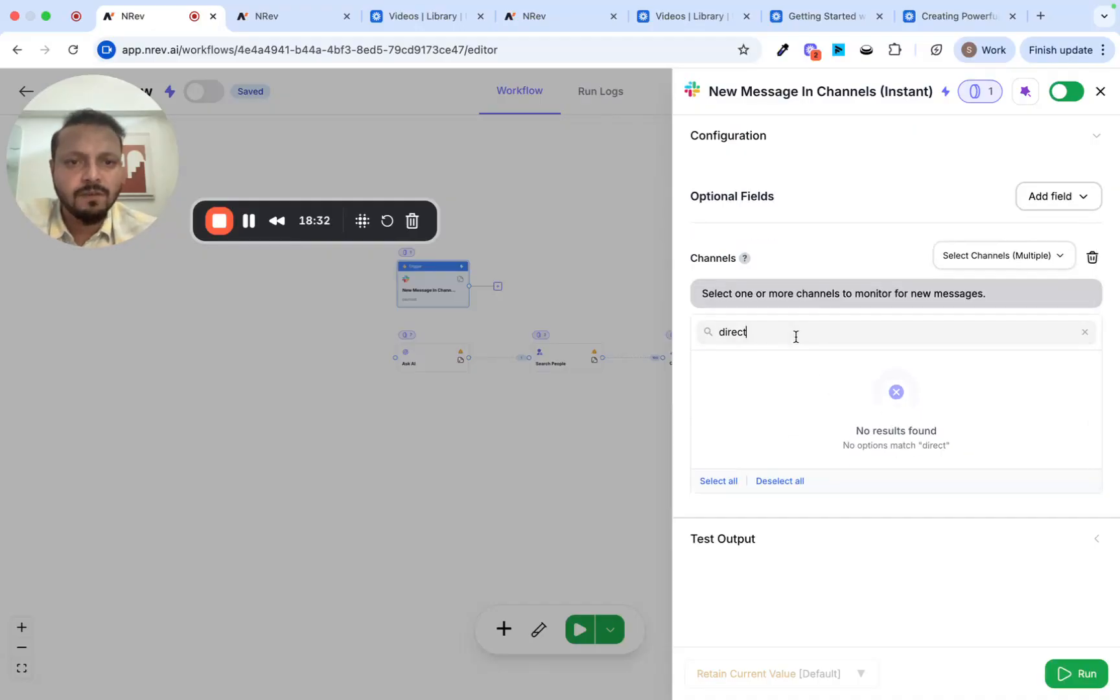
key(BackSpace)
key(BackSpace)
key(BackSpace)
key(BackSpace)
key(BackSpace)
key(BackSpace)
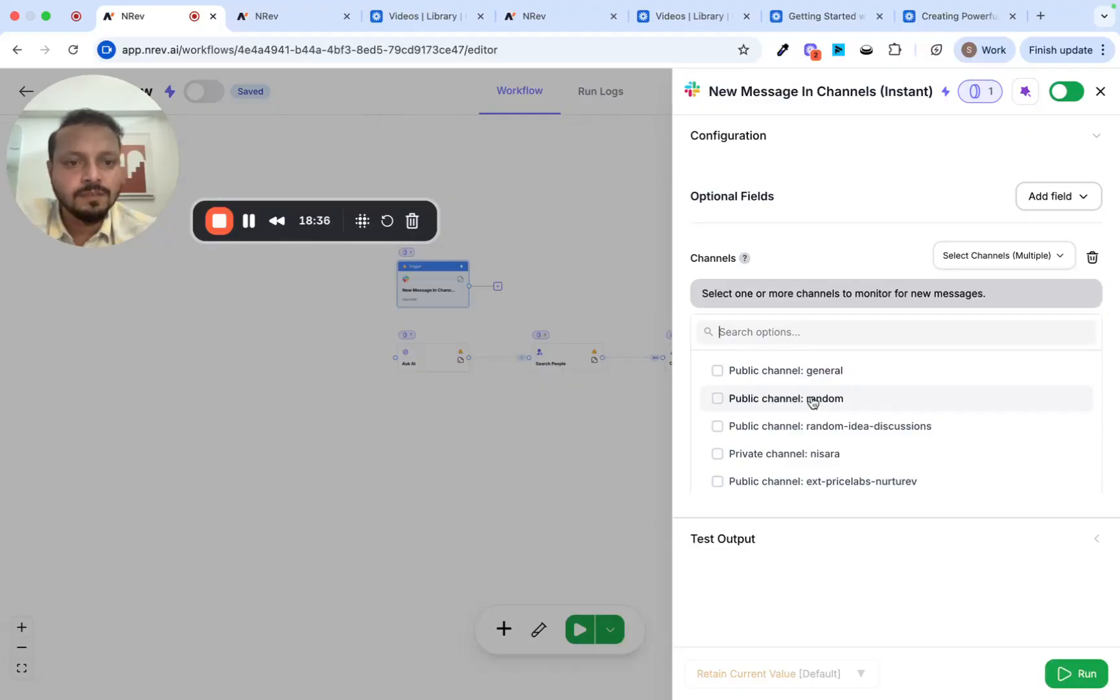
scroll(819, 399, down, 2)
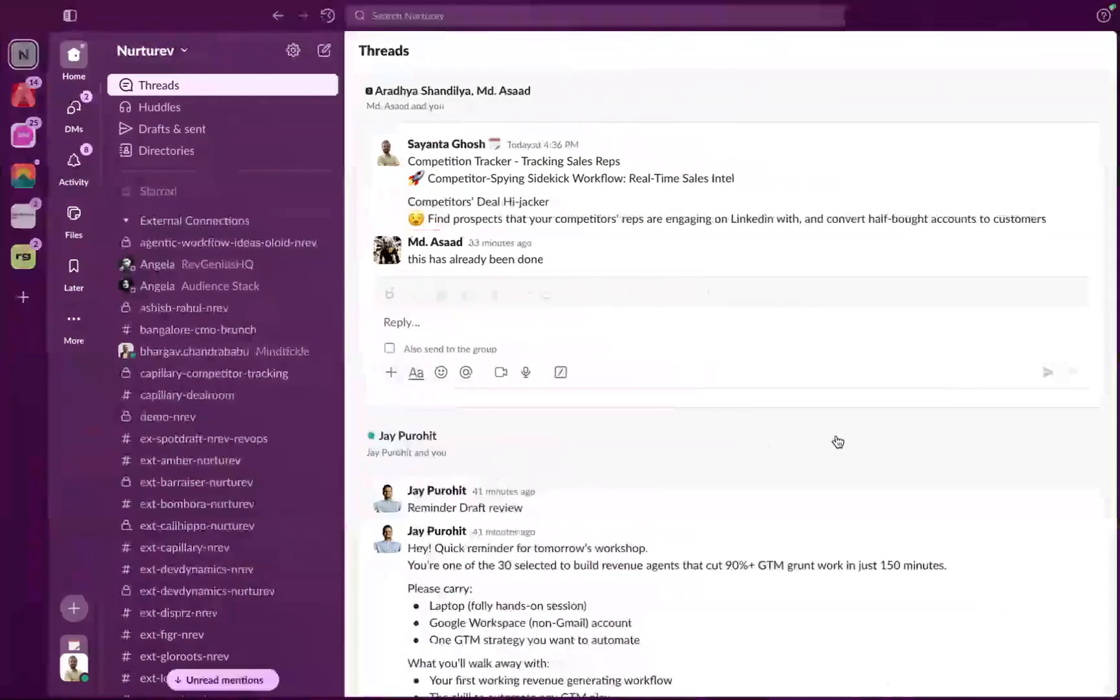
Step: Switch to Slack and look through the workspace's channels for one to monitor, including the messages in demo-competitor-tracker
scroll(187, 298, down, 10)
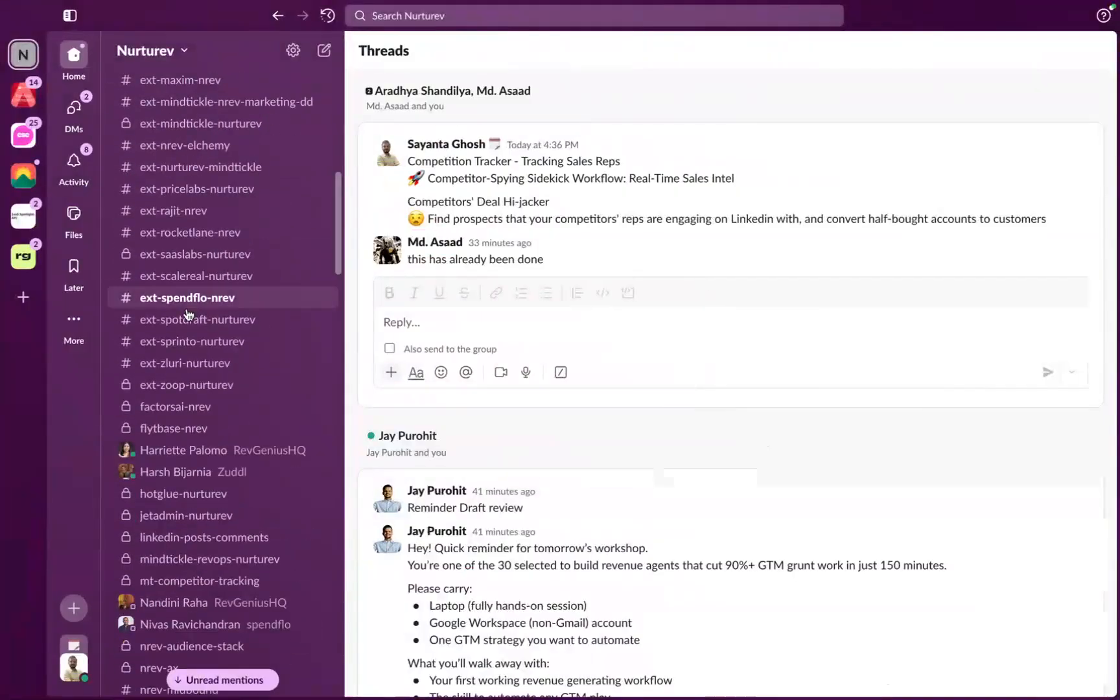
scroll(196, 400, down, 10)
scroll(197, 404, down, 2)
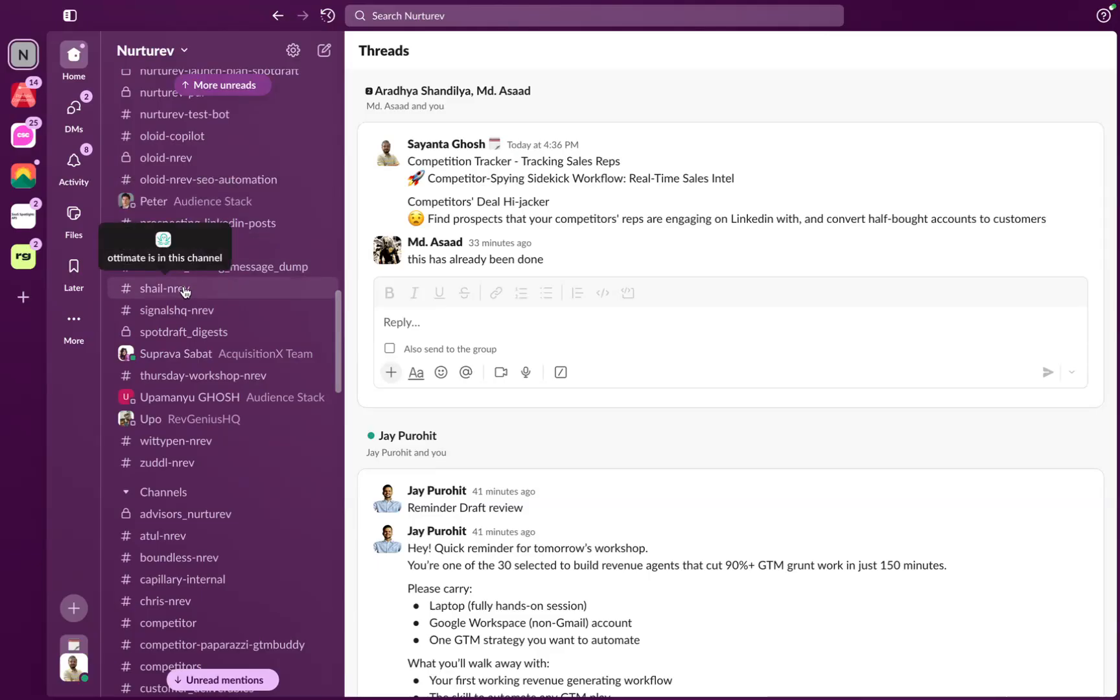
click(186, 292)
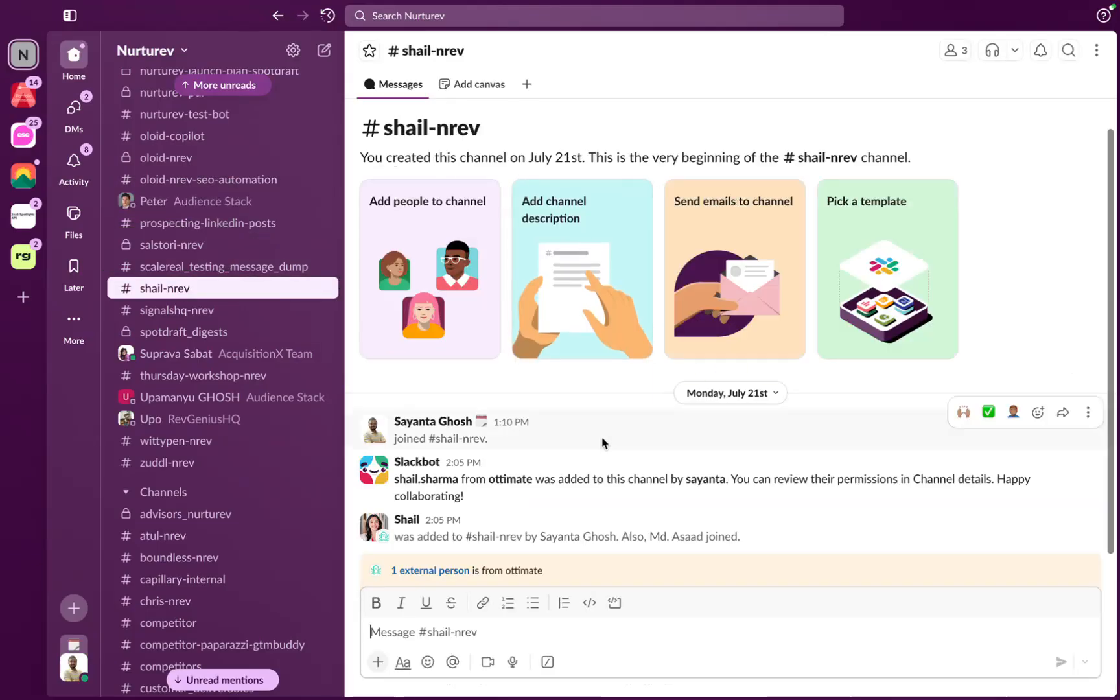
scroll(201, 308, down, 10)
click(220, 340)
click(222, 319)
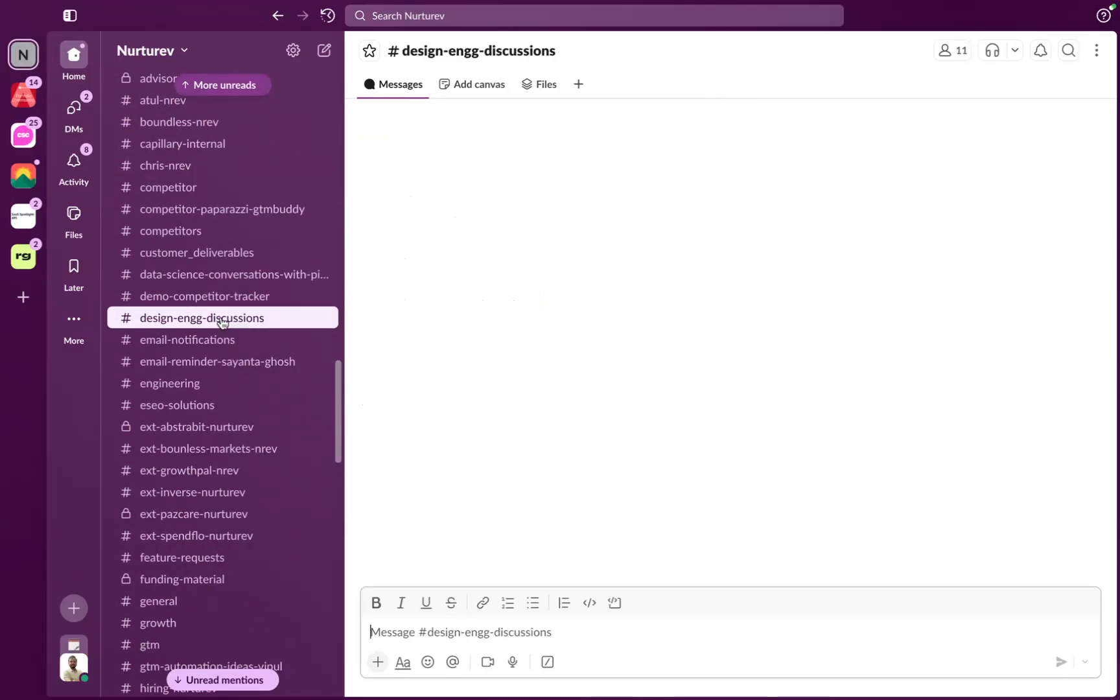
click(214, 296)
scroll(452, 409, down, 5)
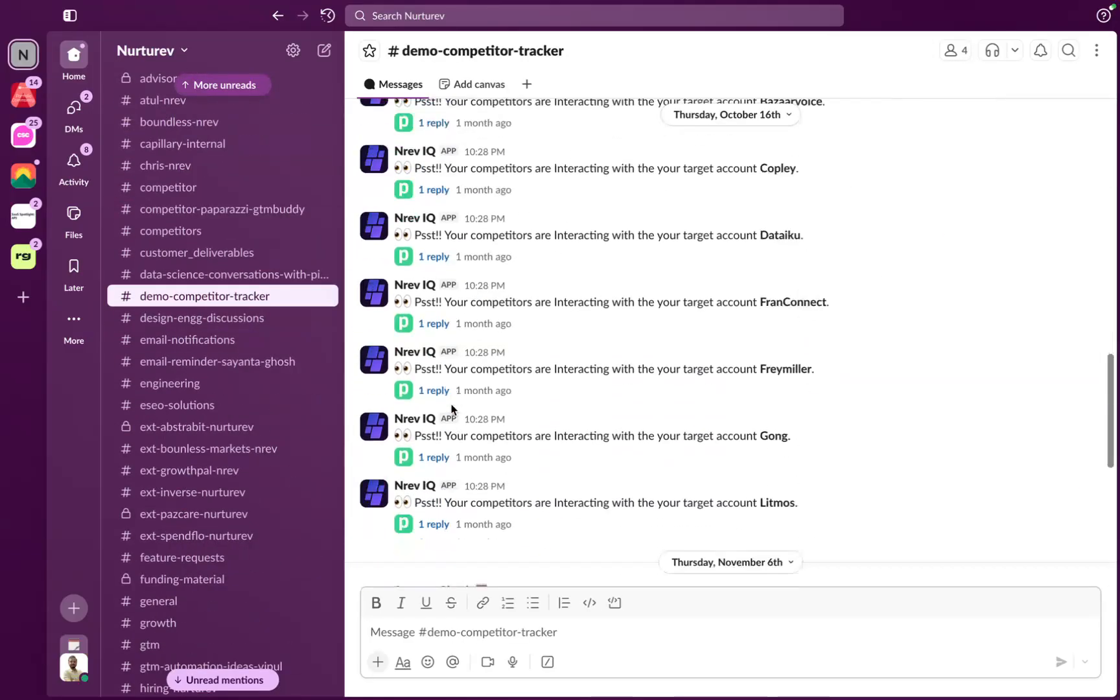
scroll(452, 410, down, 5)
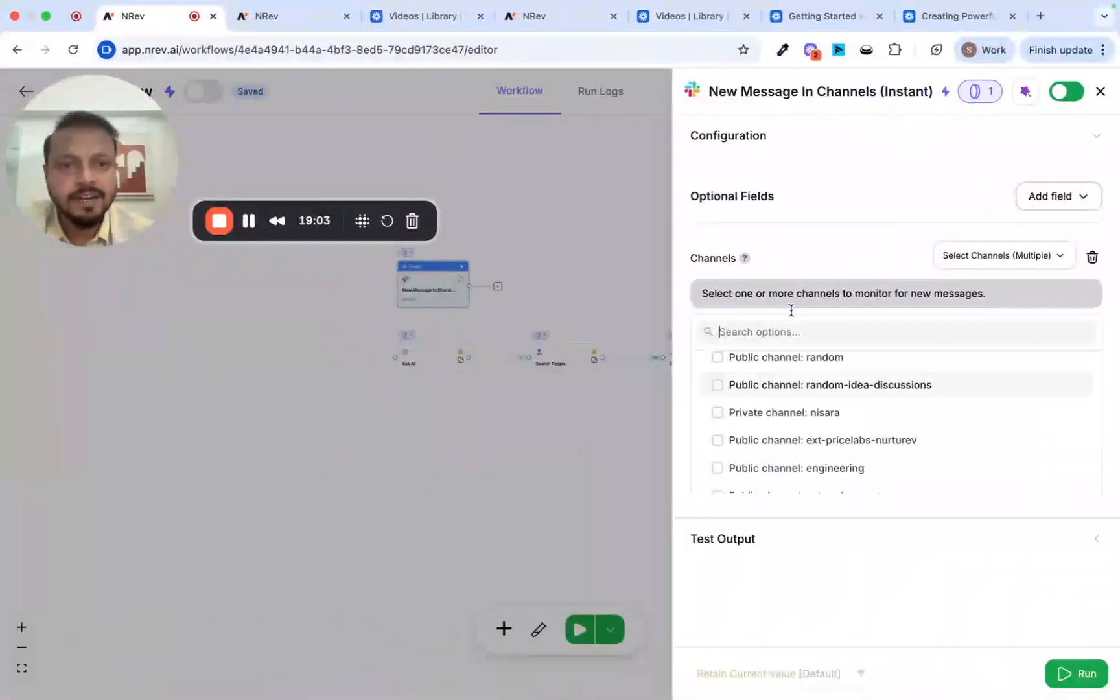
Step: Switch back to nRev and choose the public channel demo-competitor-tracker as the one the trigger monitors
click(790, 295)
click(775, 356)
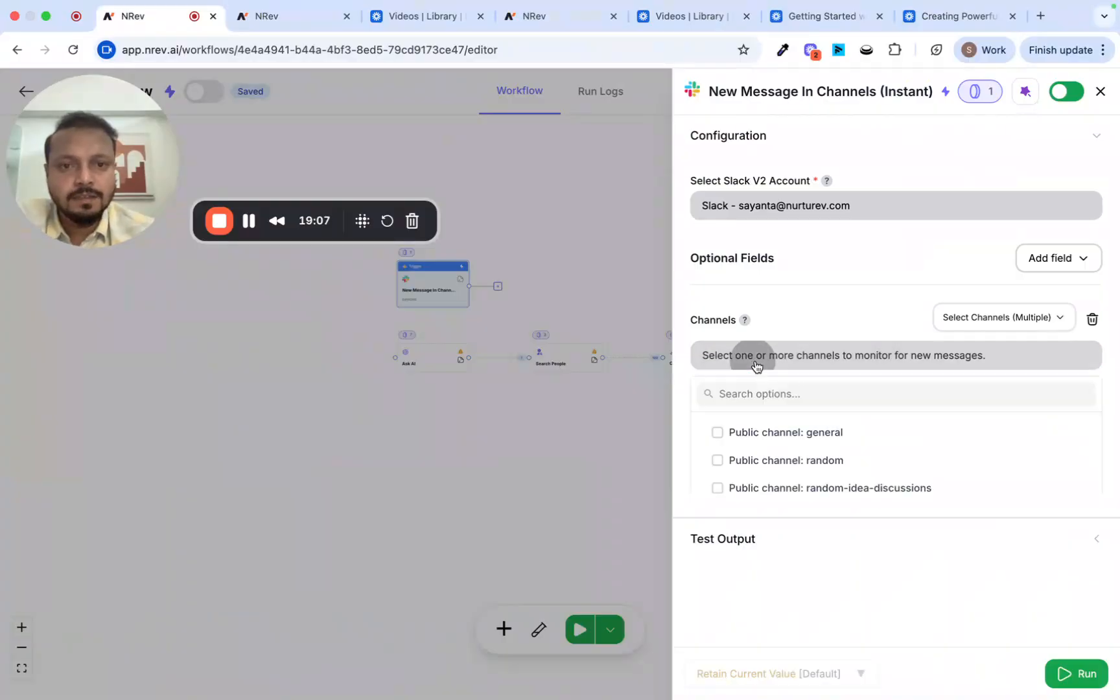
click(763, 393)
text(demo)
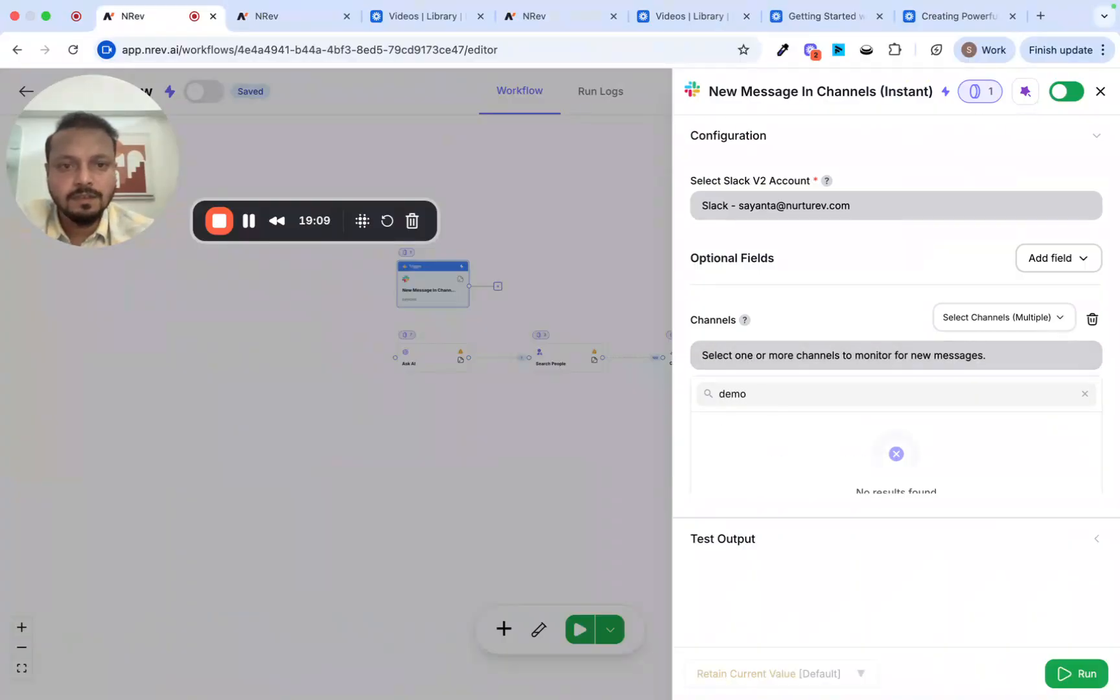
key(BackSpace)
click(800, 433)
click(768, 283)
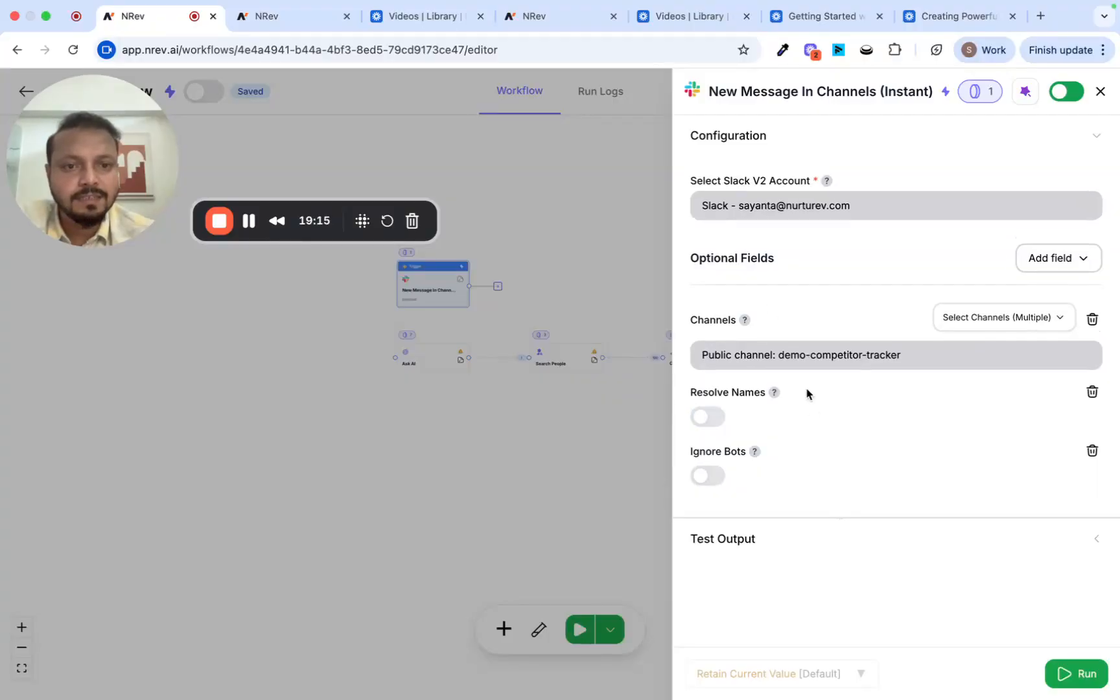
Step: Add the optional "Ignore replies in threads" field and enable both it and Ignore Bots on the Slack trigger
click(1073, 258)
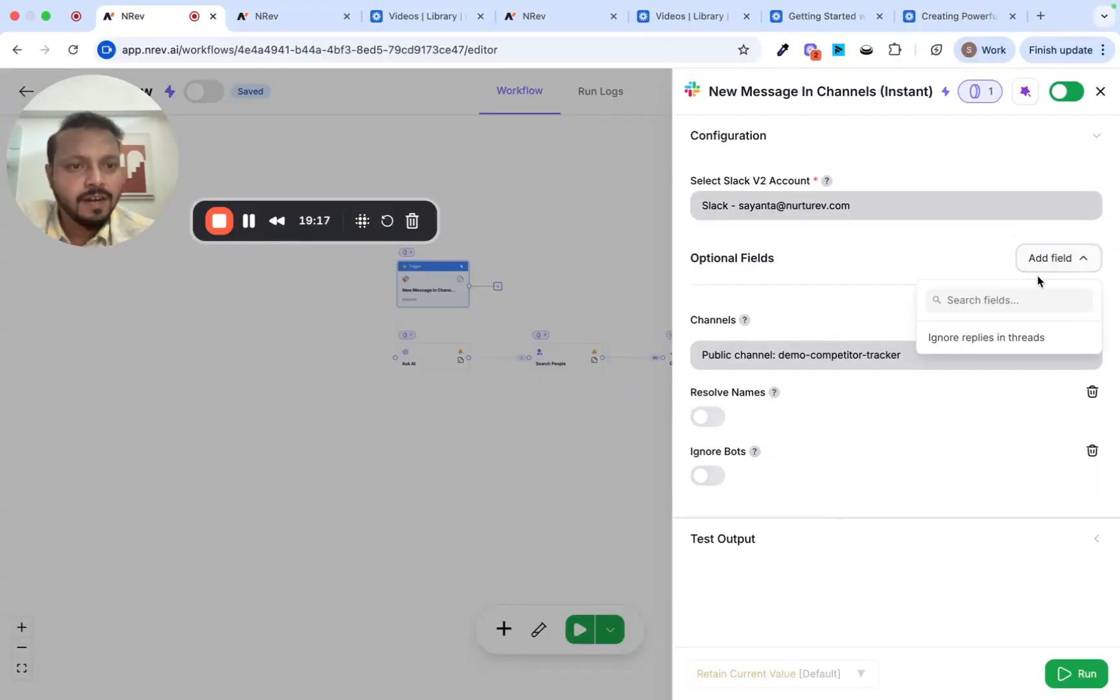
click(1012, 335)
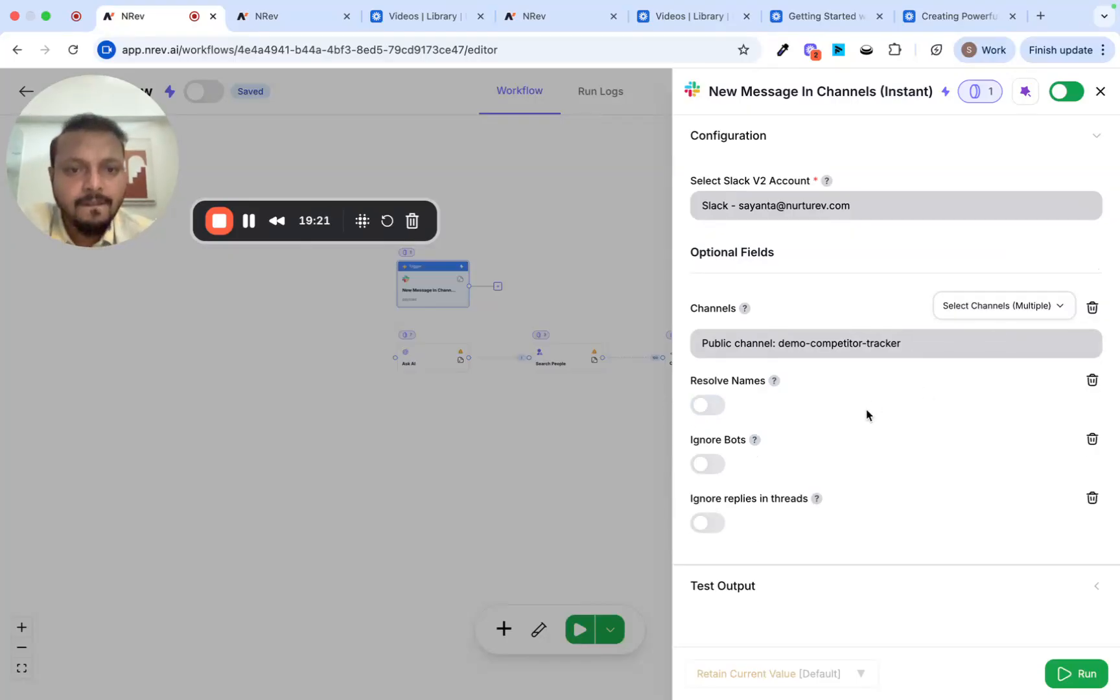
click(707, 464)
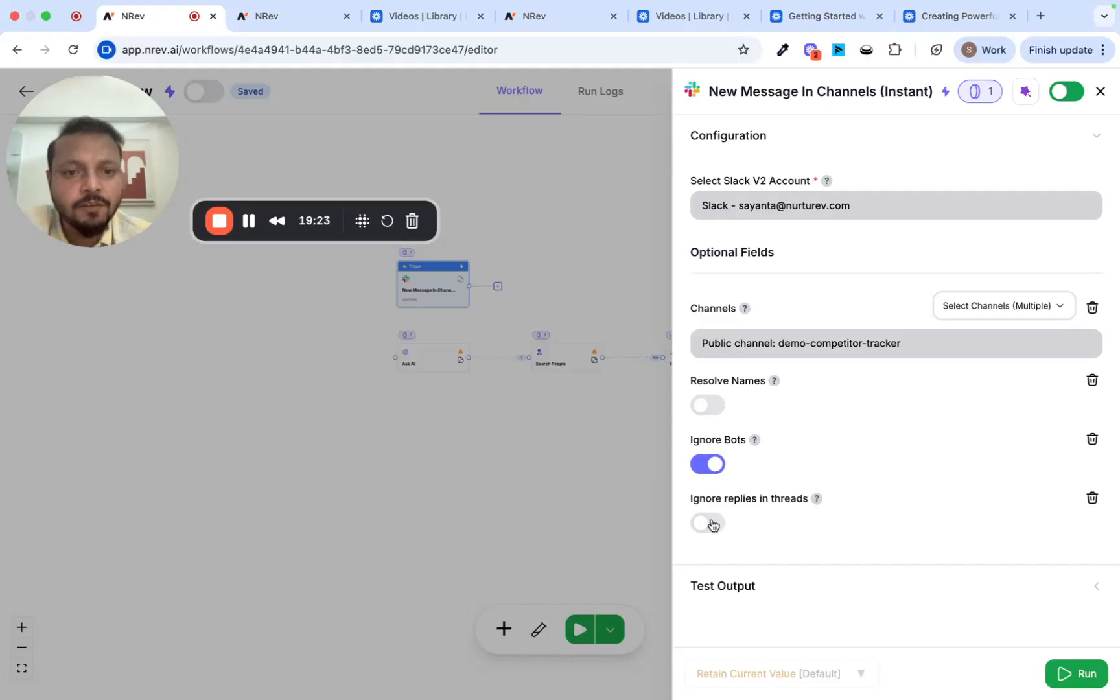
click(714, 523)
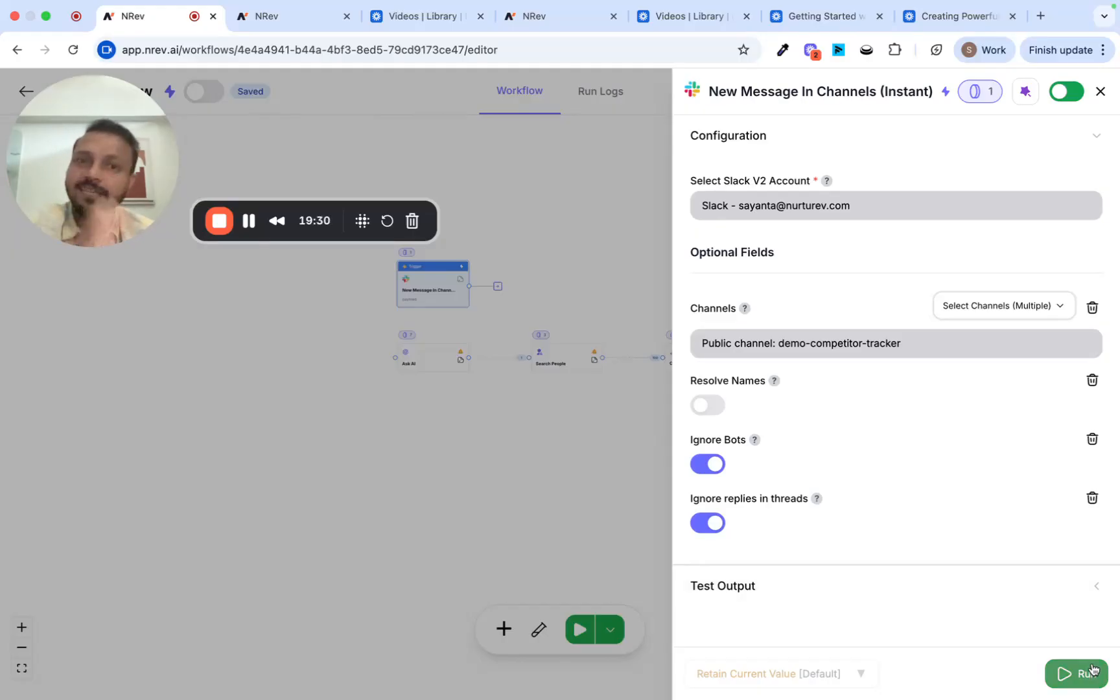
Step: Run the Slack trigger and, while it listens, post "Find me all relevant people in Moengage" in Slack's demo-competitor-tracker channel, returning to nRev
click(1093, 669)
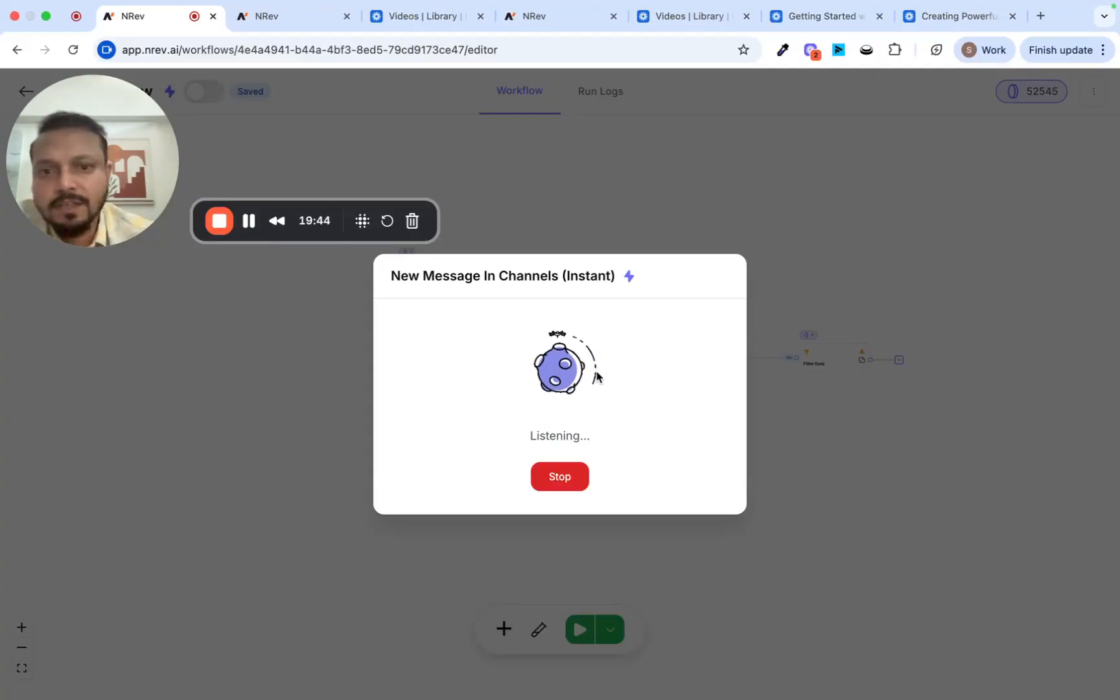
key(ctrl+Right)
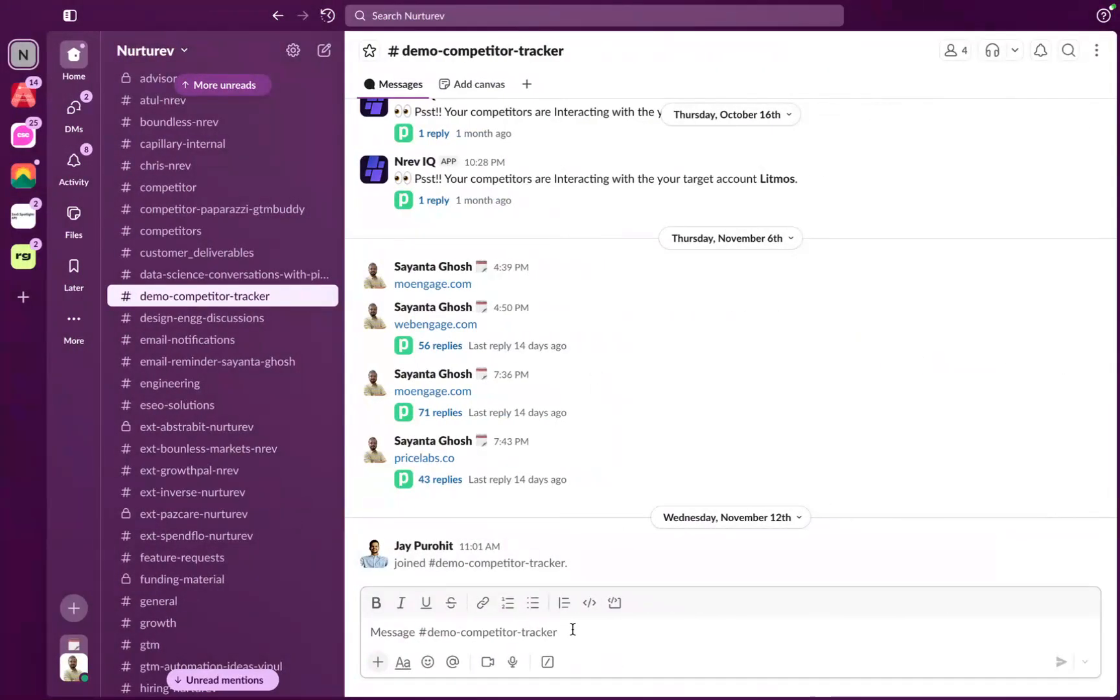
text(Find me all)
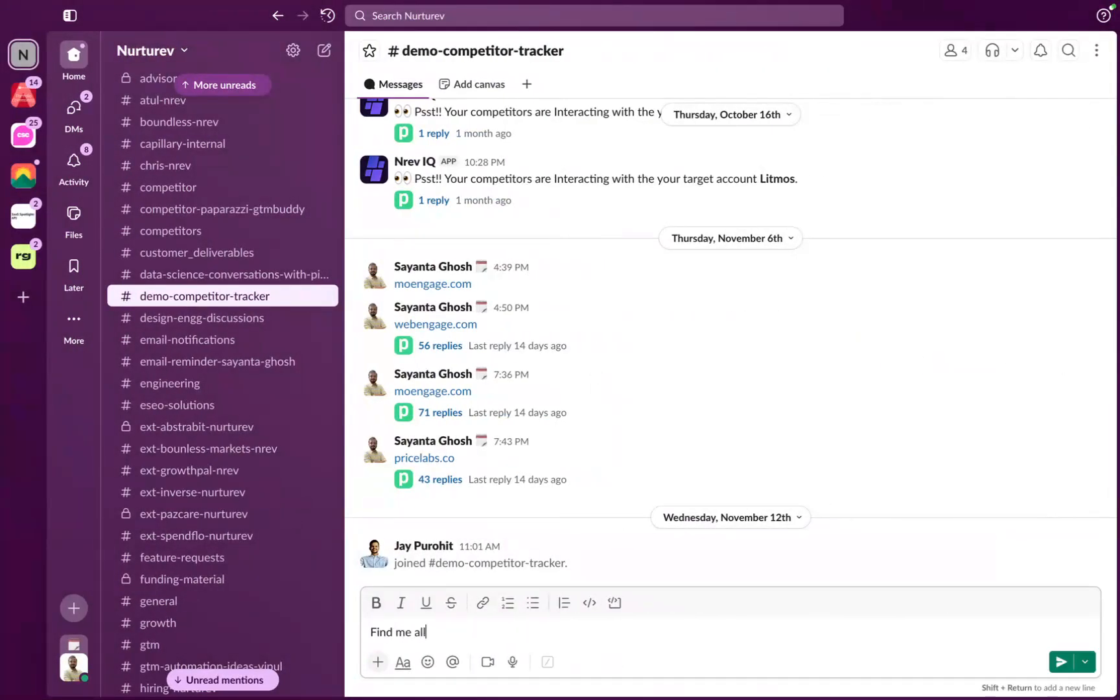
text( relevant people )
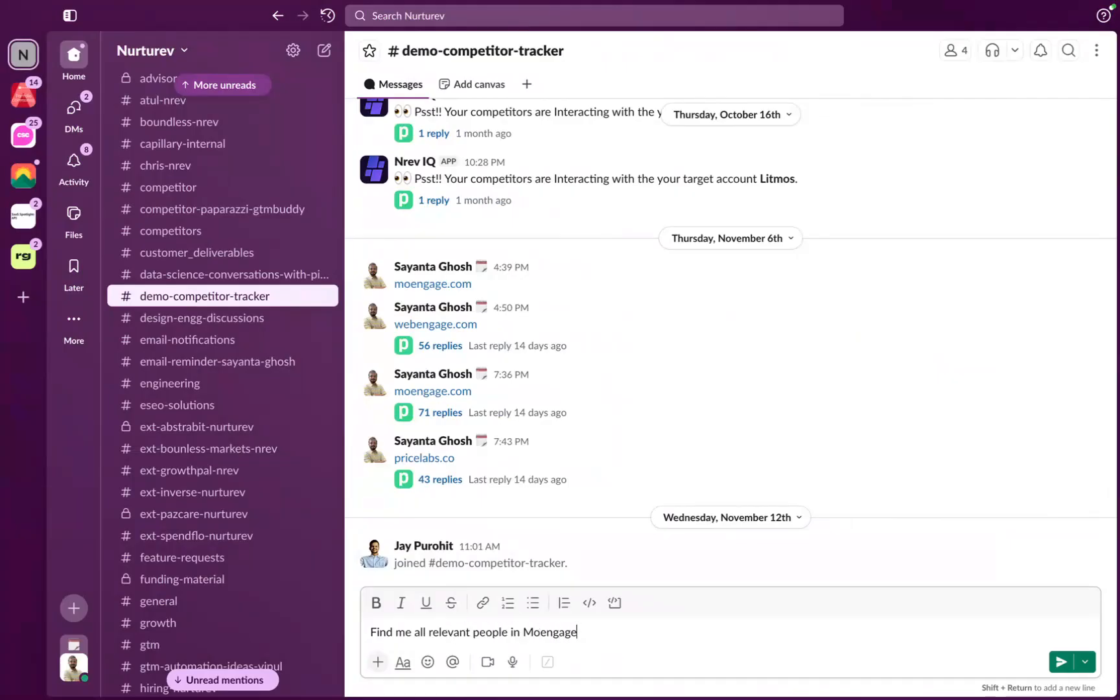
text(in Moengage)
key(Return)
key(ctrl+Left)
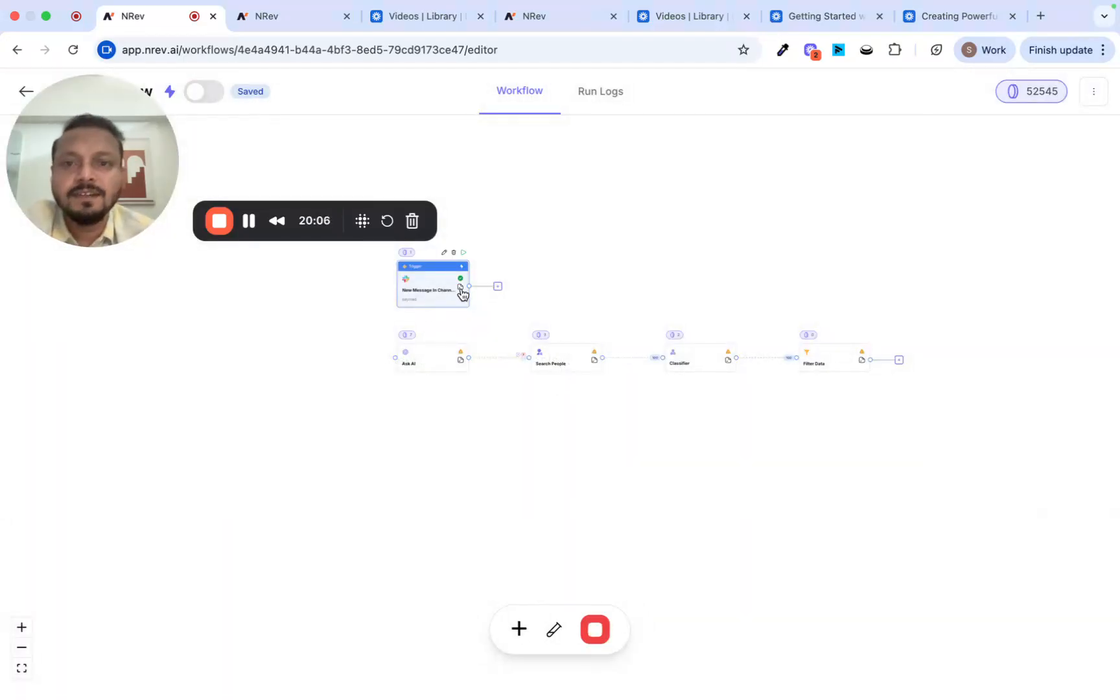
Step: Open the Slack trigger's output and examine the payload JSON for the posted message text
click(462, 289)
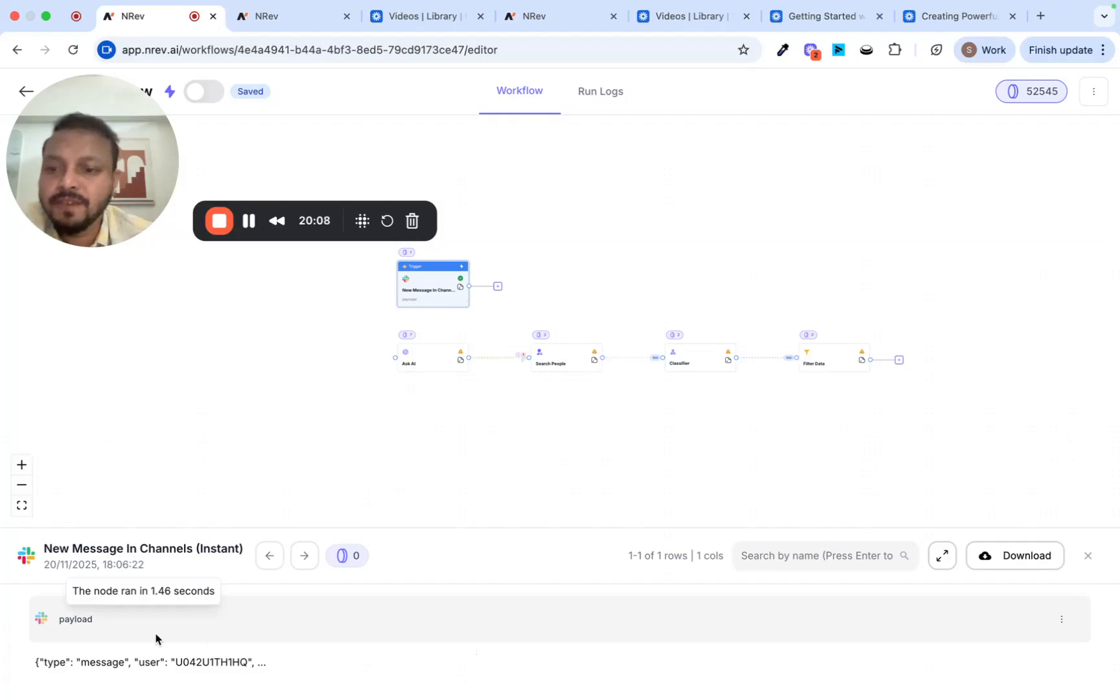
click(162, 662)
scroll(428, 455, down, 1)
scroll(427, 455, up, 1)
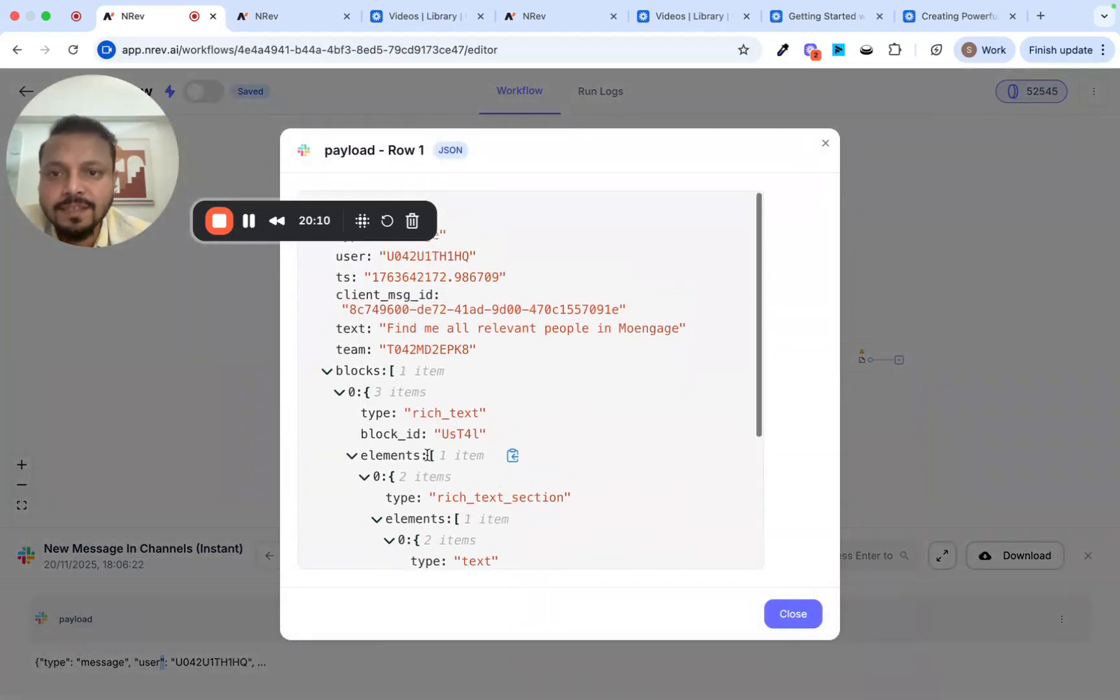
scroll(431, 472, down, 4)
scroll(431, 472, down, 1)
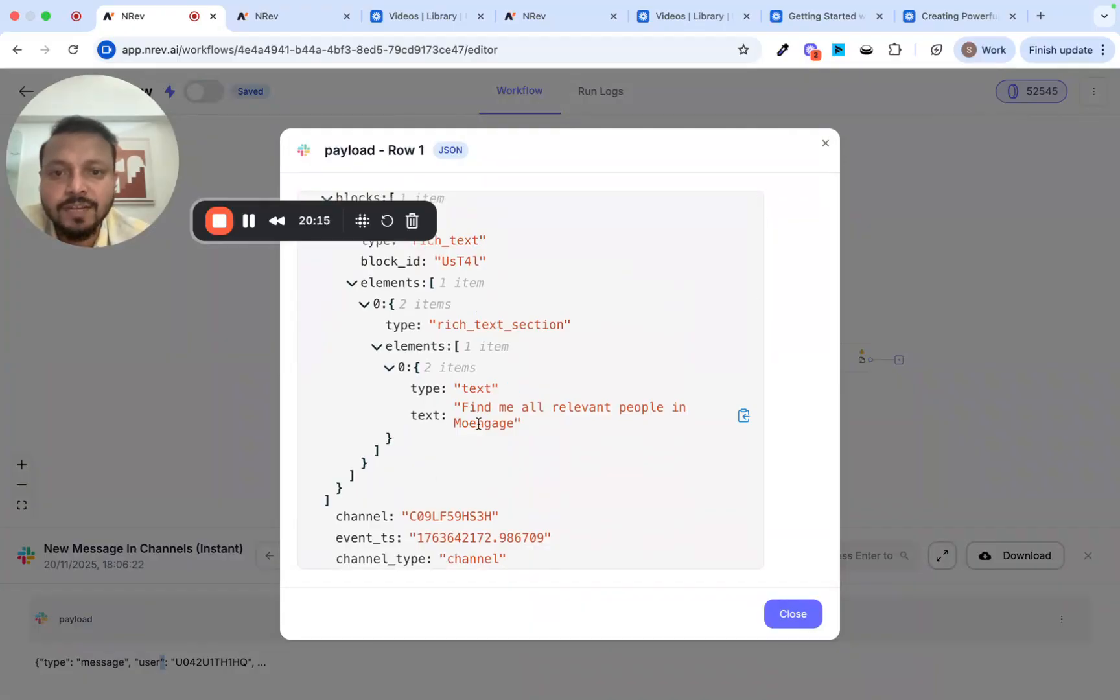
click(826, 143)
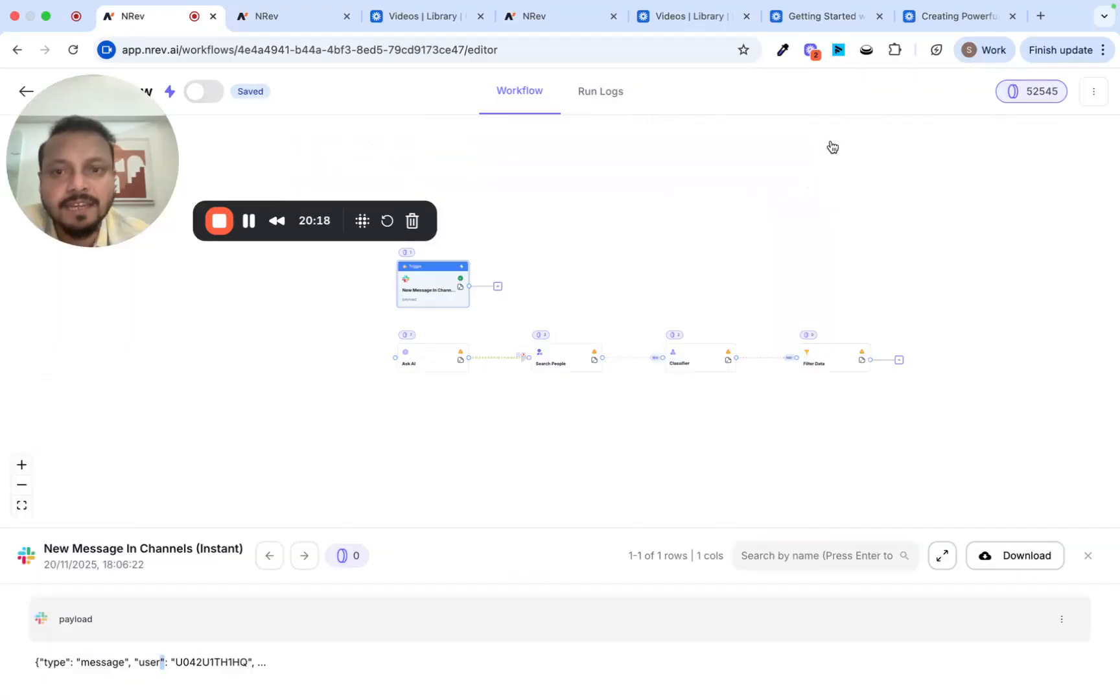
Step: Connect the output of the Slack trigger to the input of the Ask AI node
drag(469, 286, 397, 364)
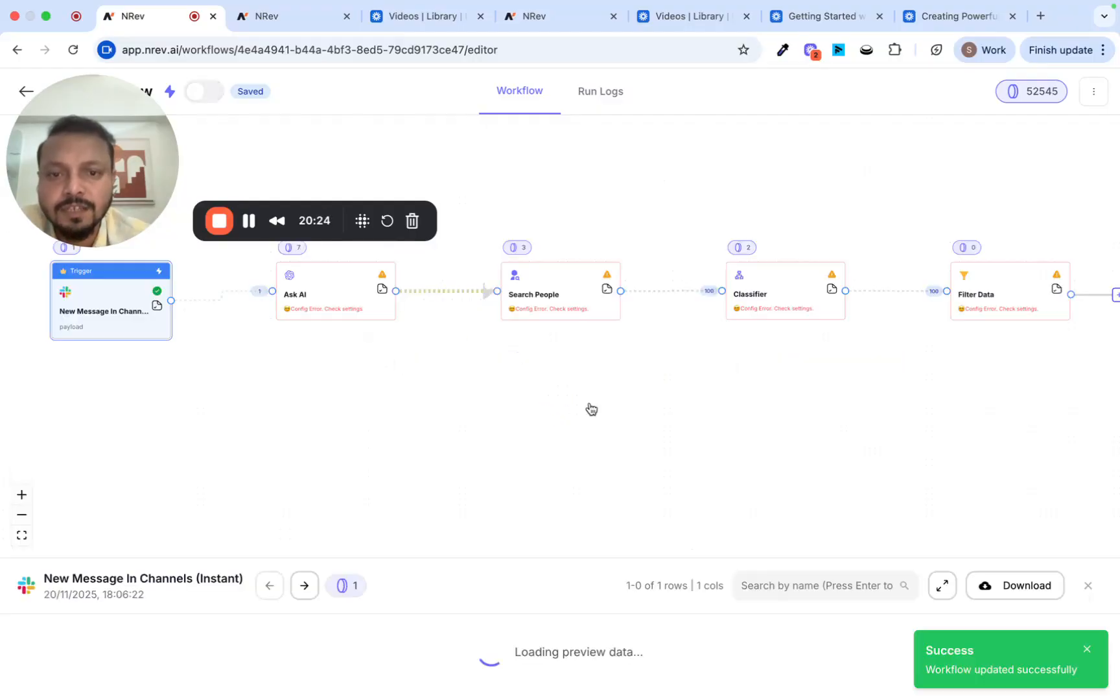
scroll(591, 409, left, 2)
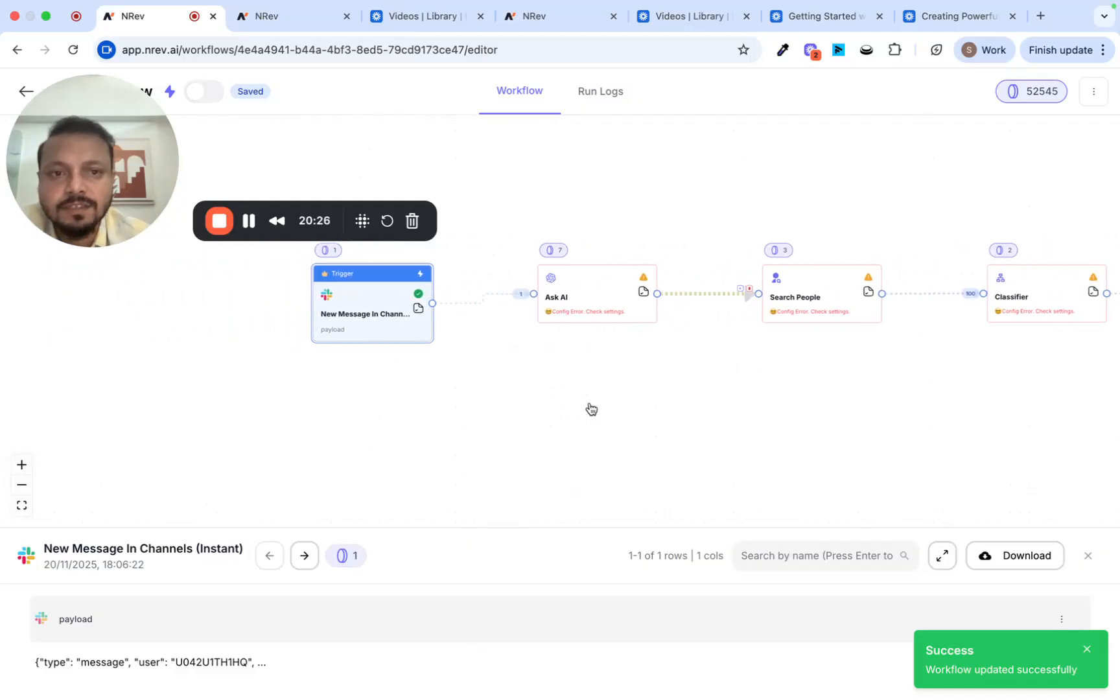
scroll(591, 409, right, 1)
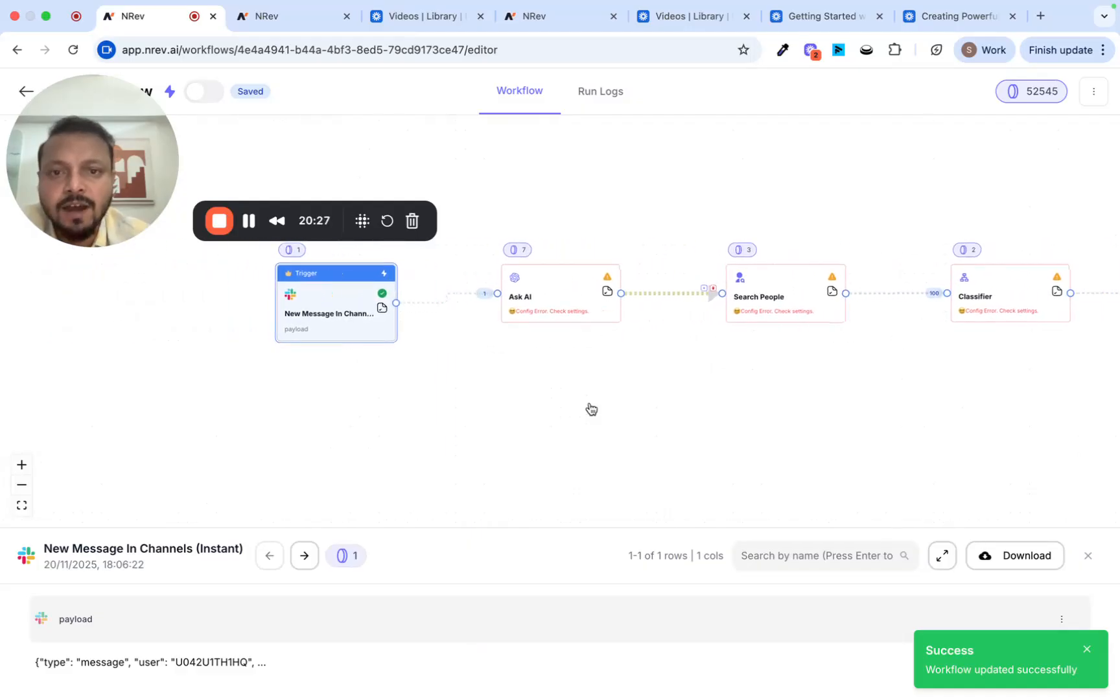
Step: Open the Ask AI node's settings and remove the {{Input Text}} placeholder from the start of its prompt
click(553, 297)
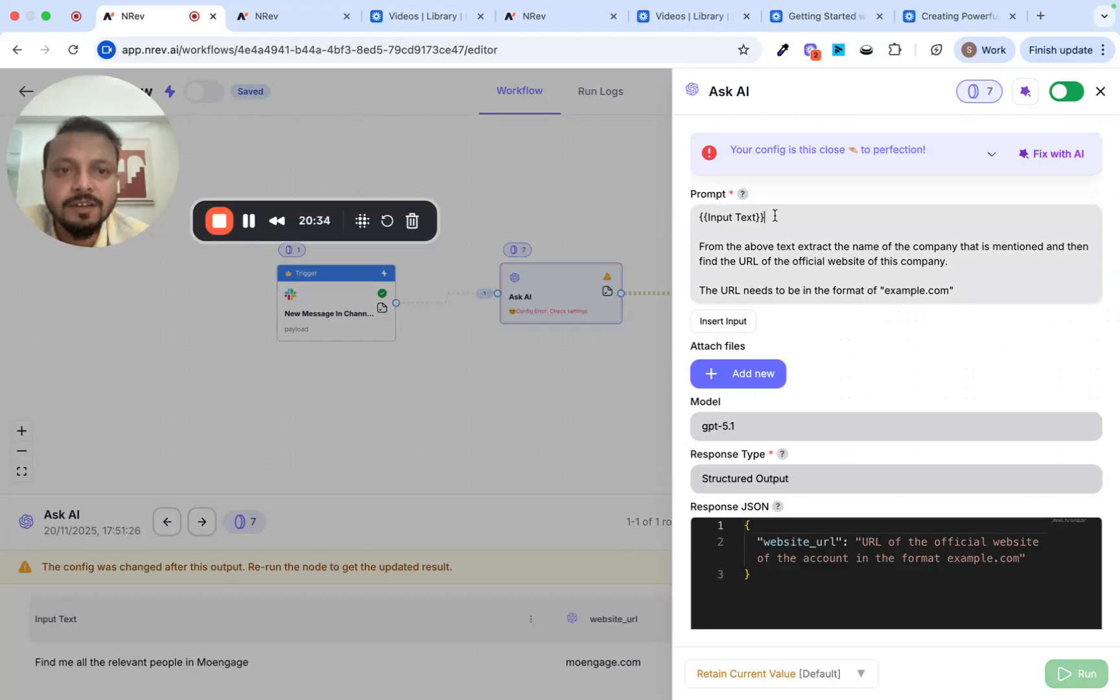
drag(775, 216, 689, 219)
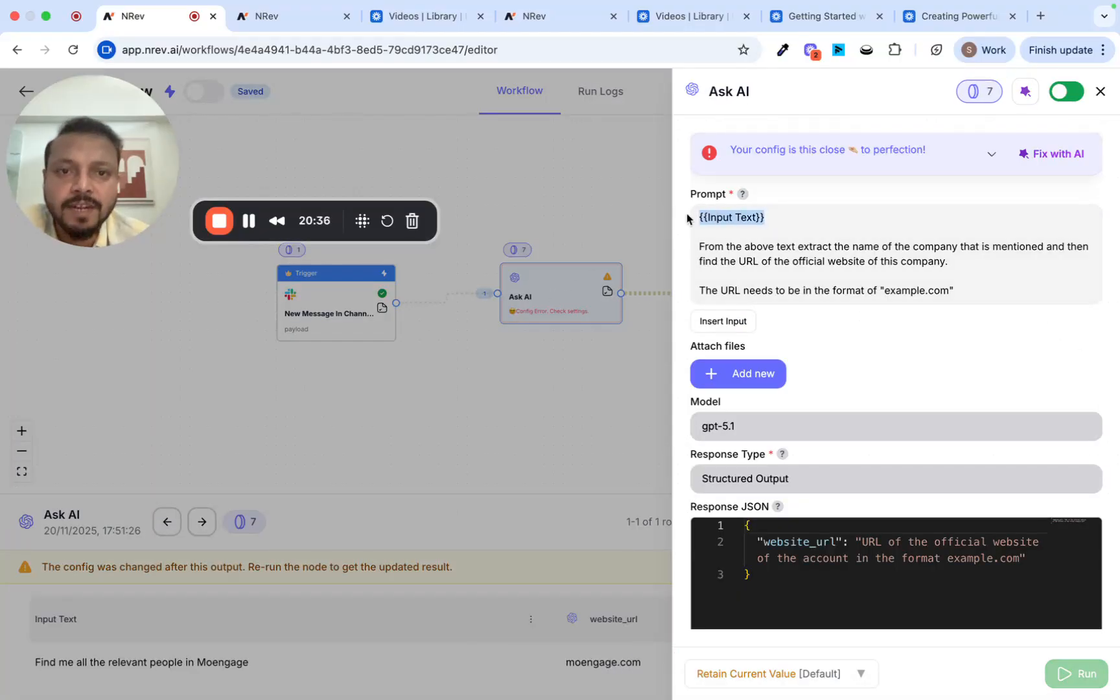
key(BackSpace)
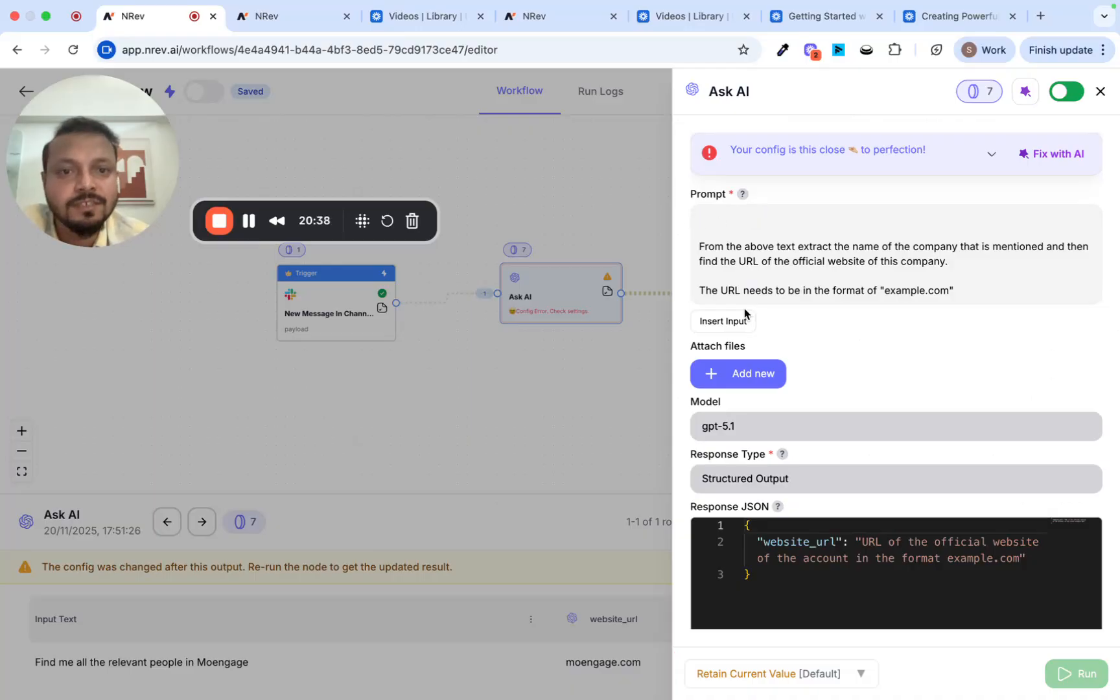
Step: Look through the Slack payload fields that can be inserted into the Ask AI prompt
click(723, 321)
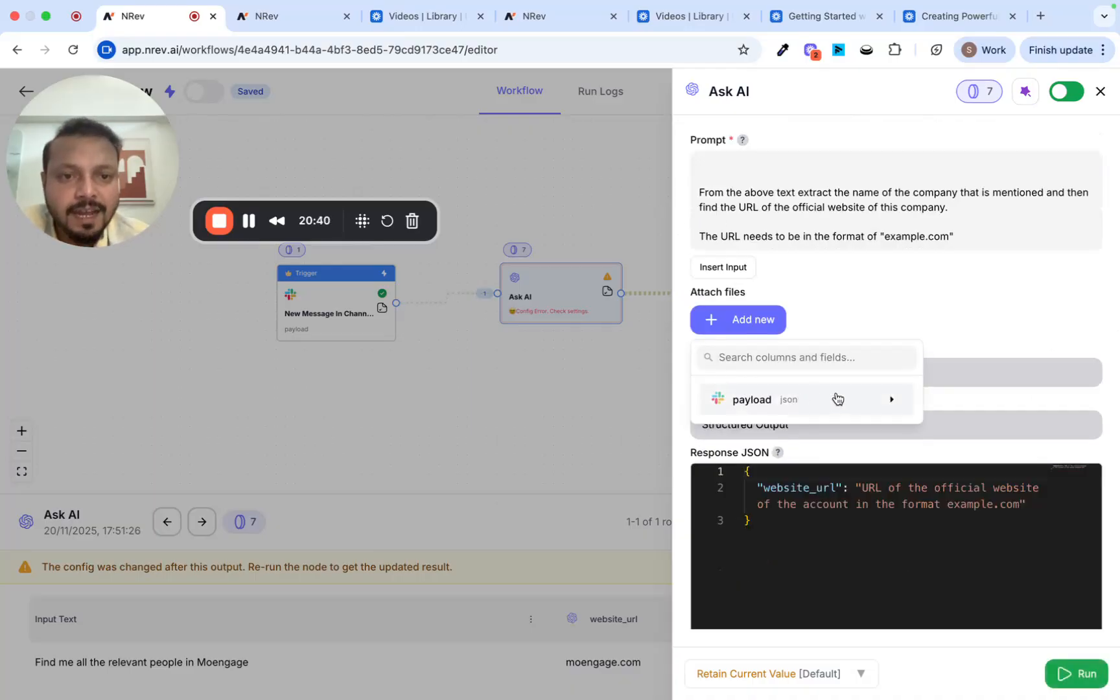
click(886, 400)
scroll(826, 452, down, 5)
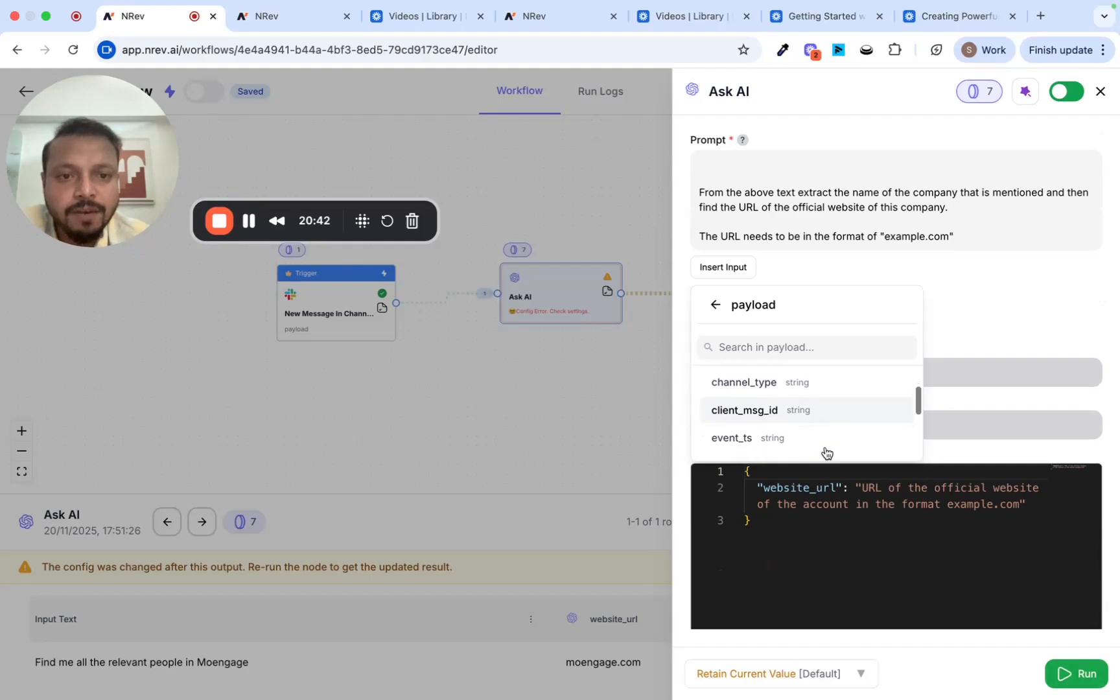
scroll(827, 451, down, 3)
scroll(827, 452, up, 4)
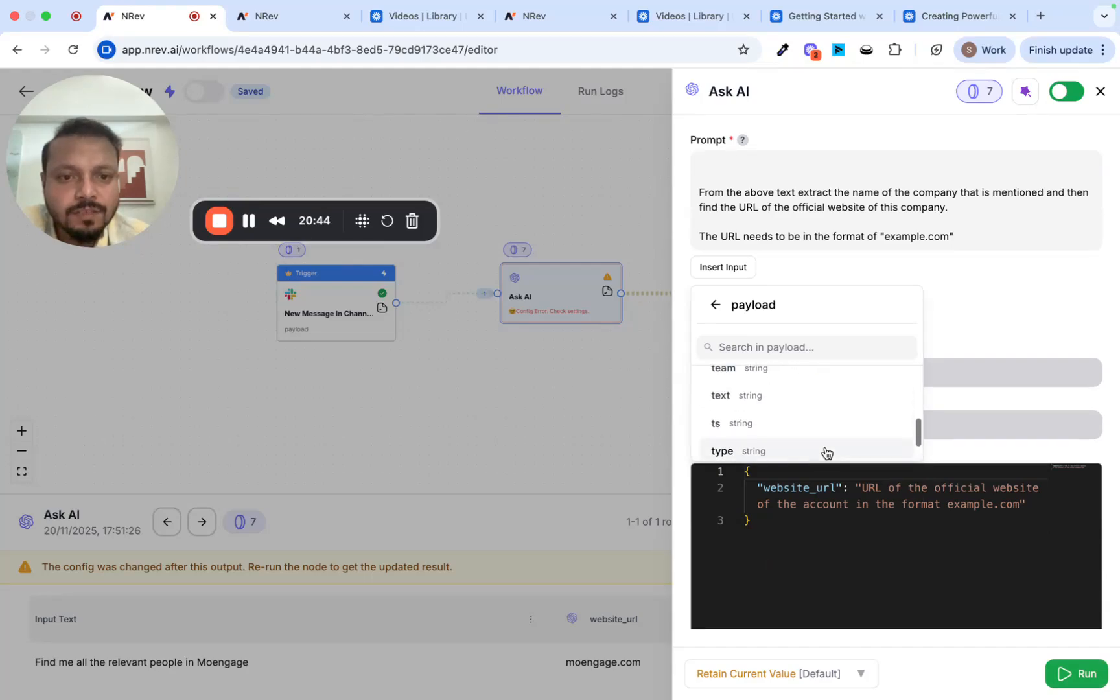
scroll(826, 452, up, 3)
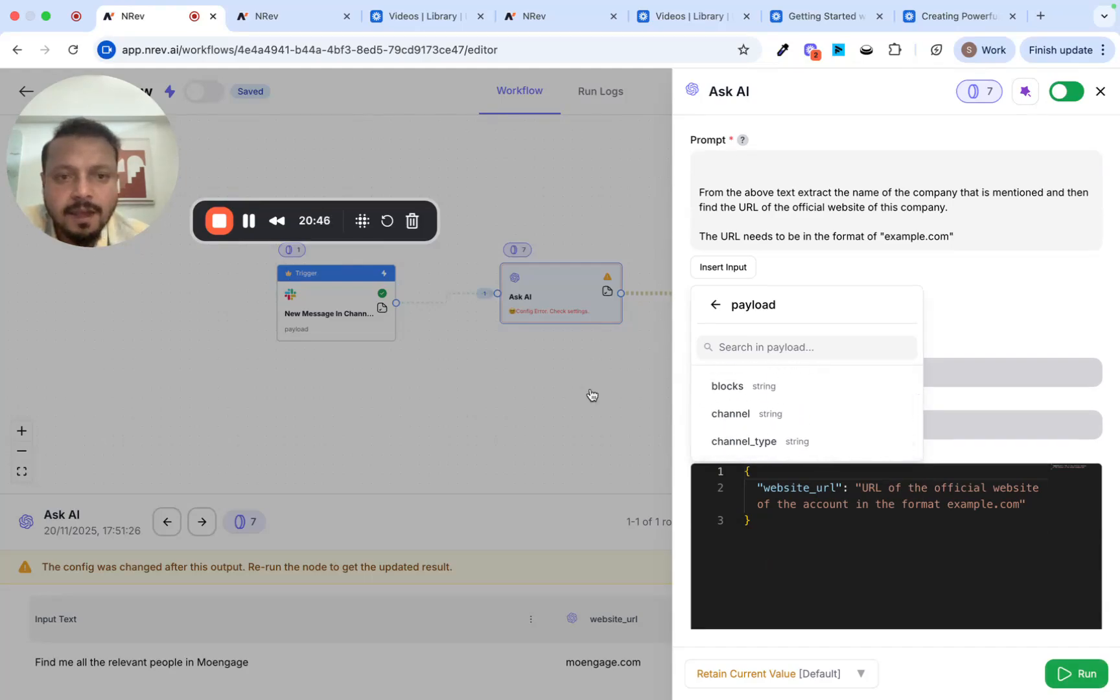
Step: Examine the Slack trigger's payload JSON to find where the message text sits within blocks
right_click(589, 388)
click(367, 326)
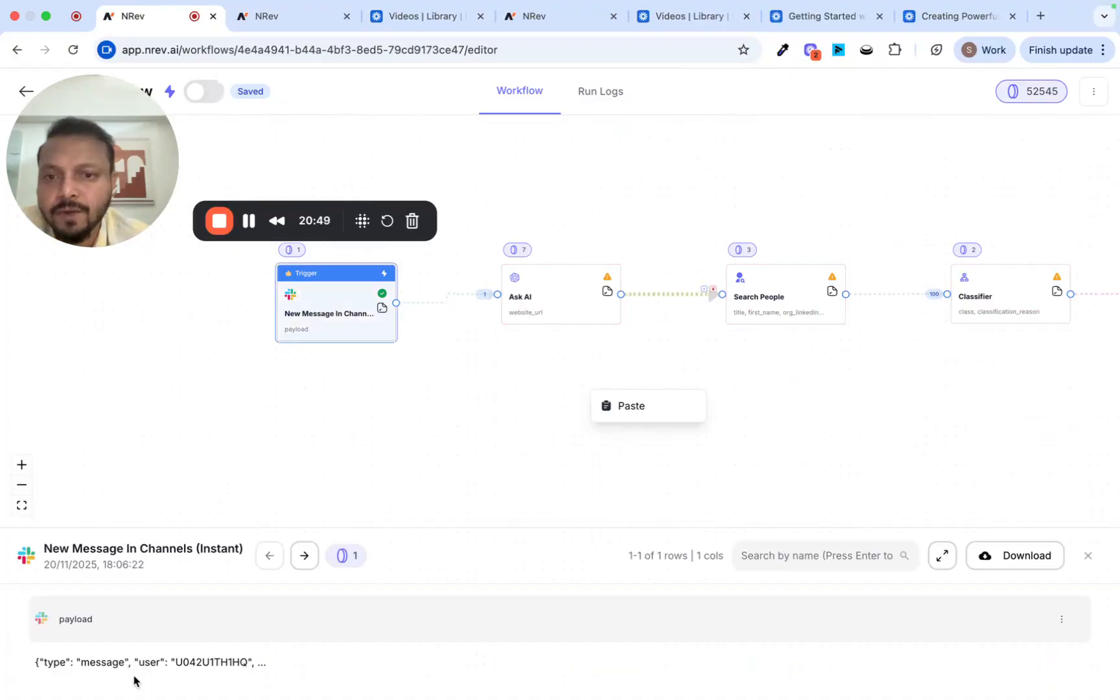
click(133, 667)
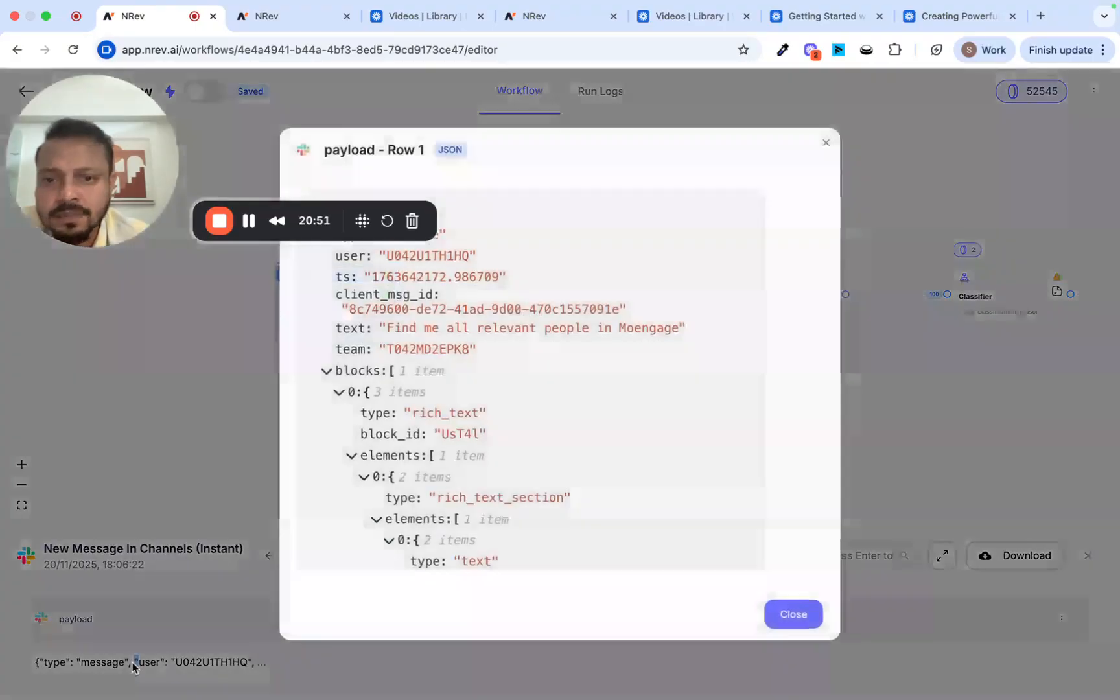
scroll(463, 454, down, 1)
scroll(464, 454, up, 1)
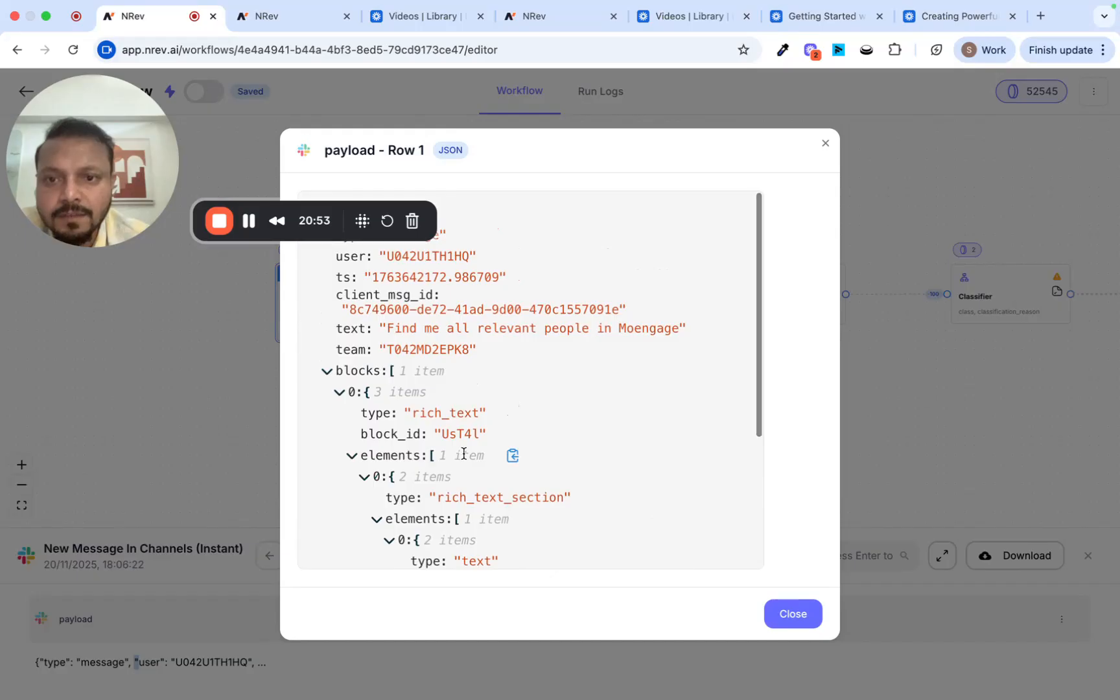
scroll(464, 454, down, 2)
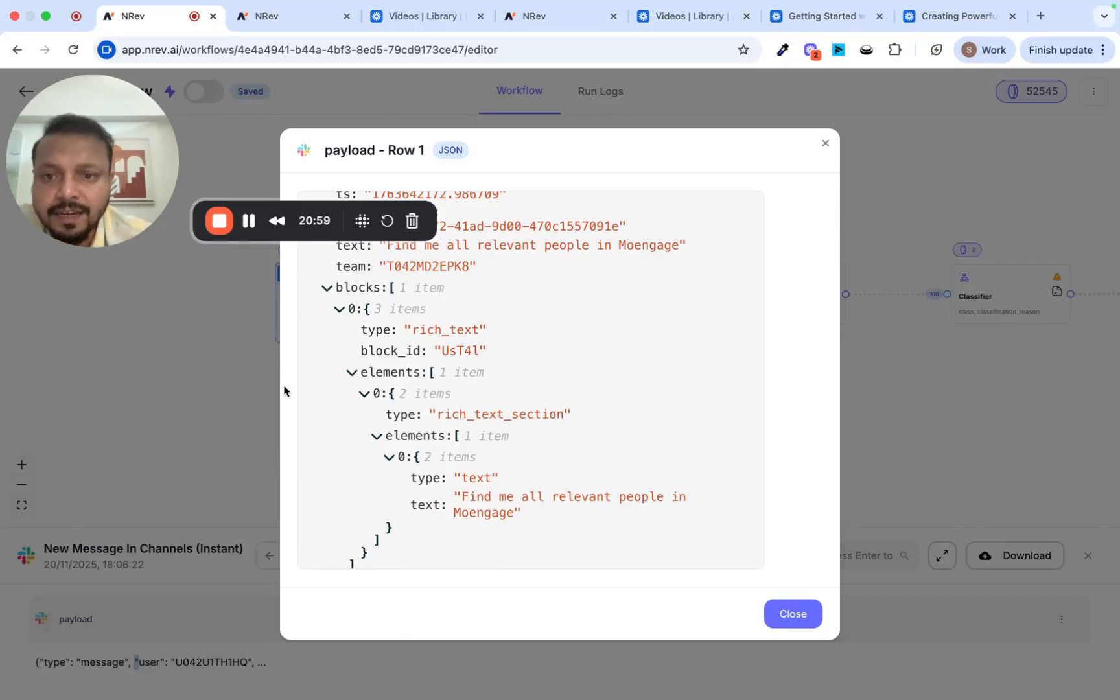
click(259, 387)
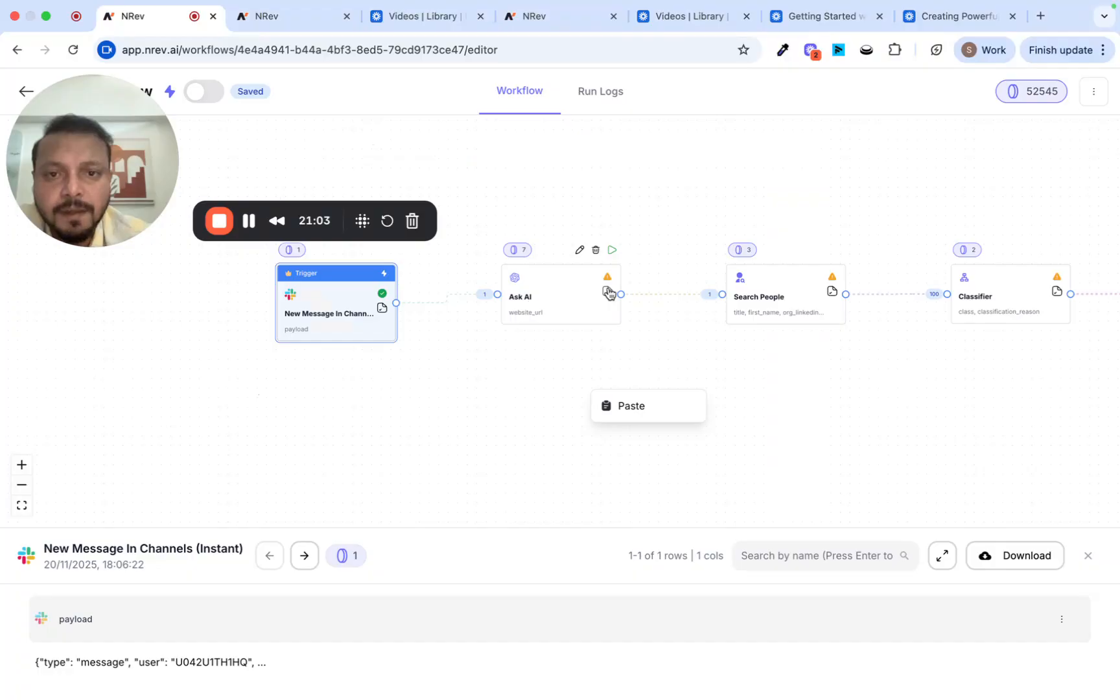
Step: Insert the payload's blocks field as {{payload.blocks}} at the start of the Ask AI prompt
click(562, 291)
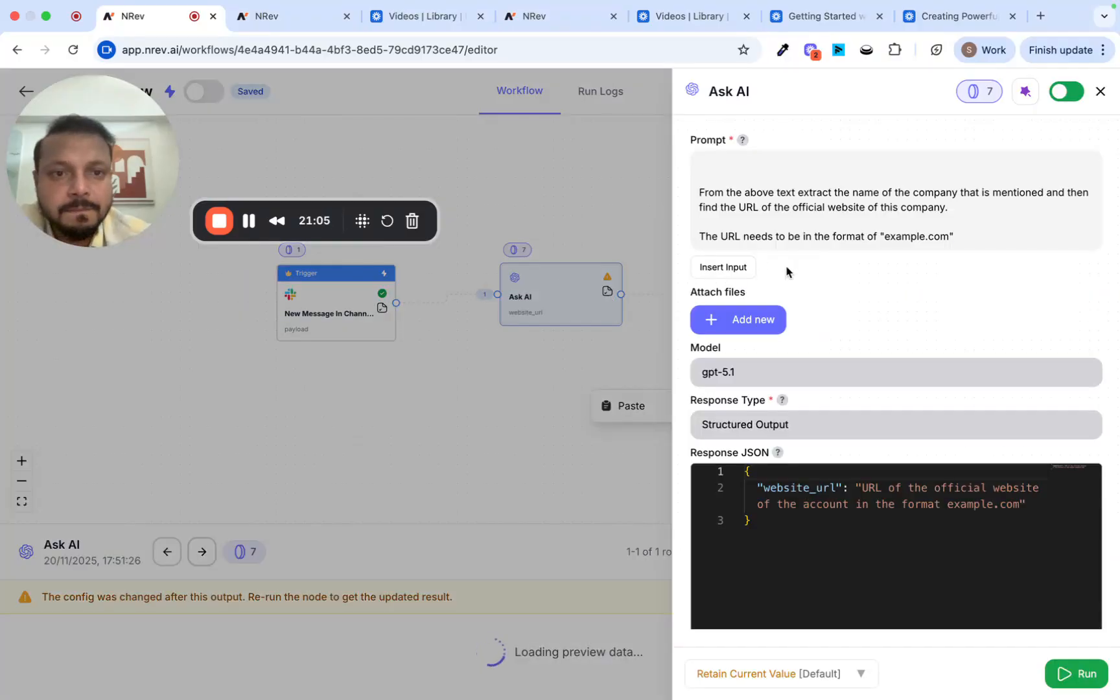
click(719, 267)
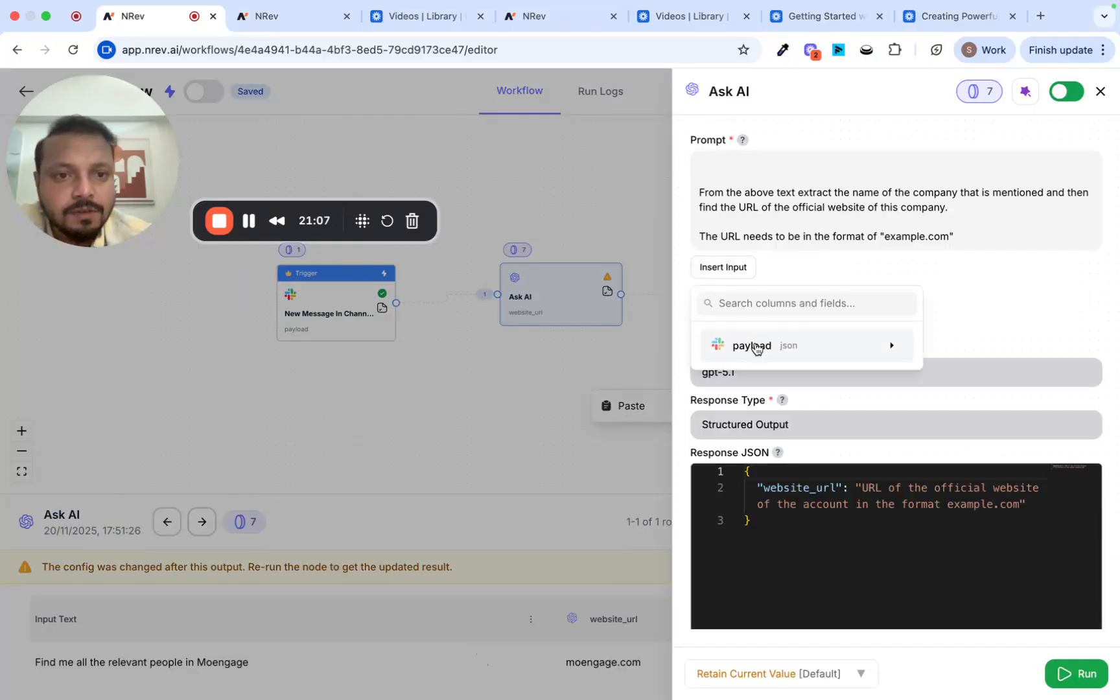
click(892, 346)
click(810, 389)
click(733, 267)
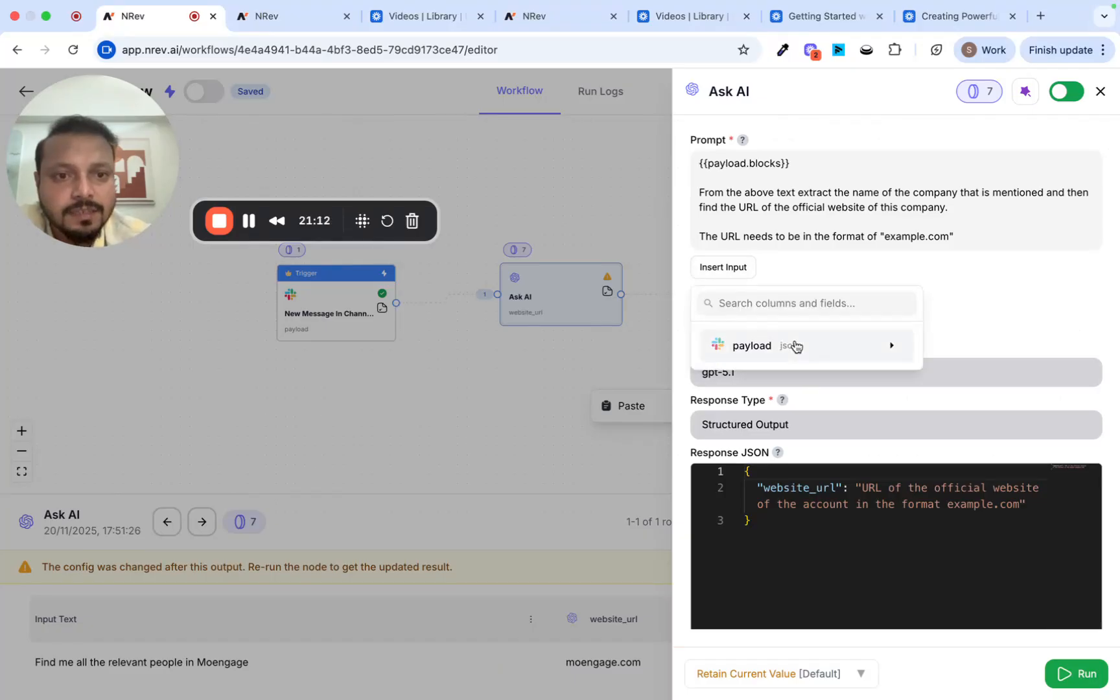
click(892, 346)
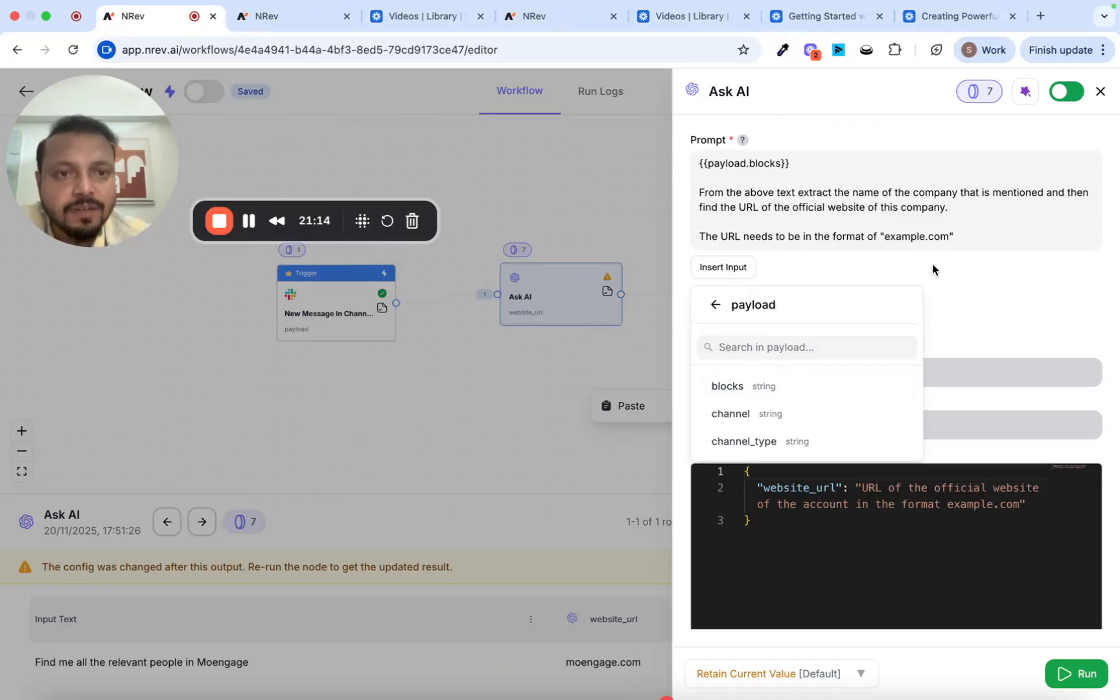
click(829, 219)
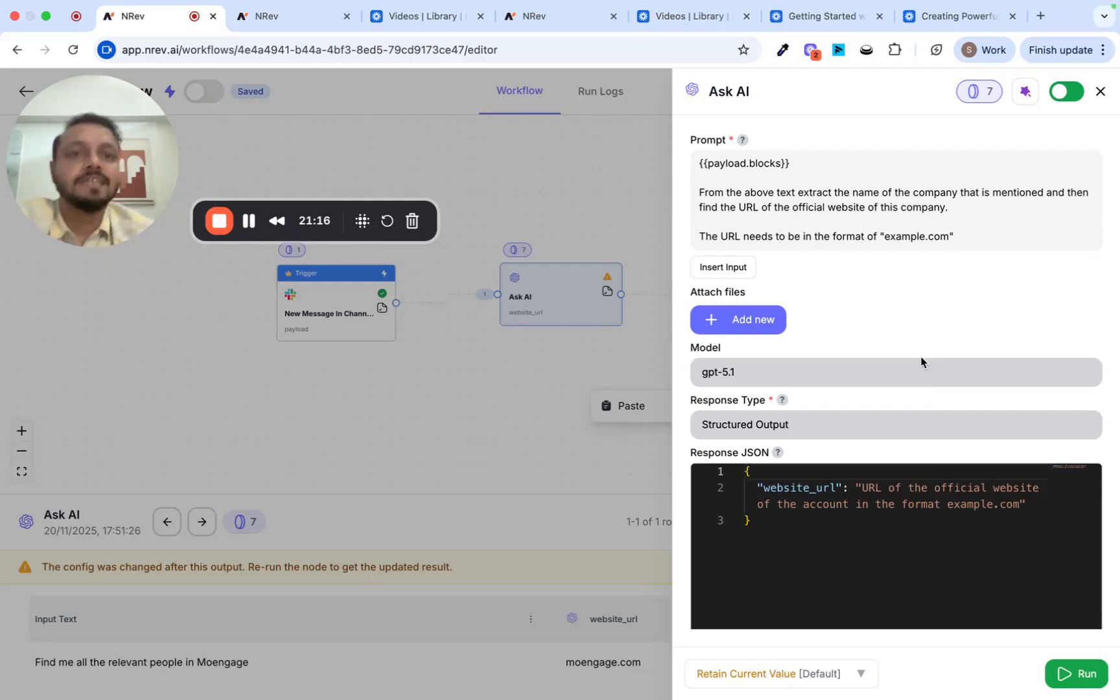
Step: Reword the start of the prompt's instruction to "From the above JSON object go into the object that has"
drag(729, 189, 781, 187)
click(700, 188)
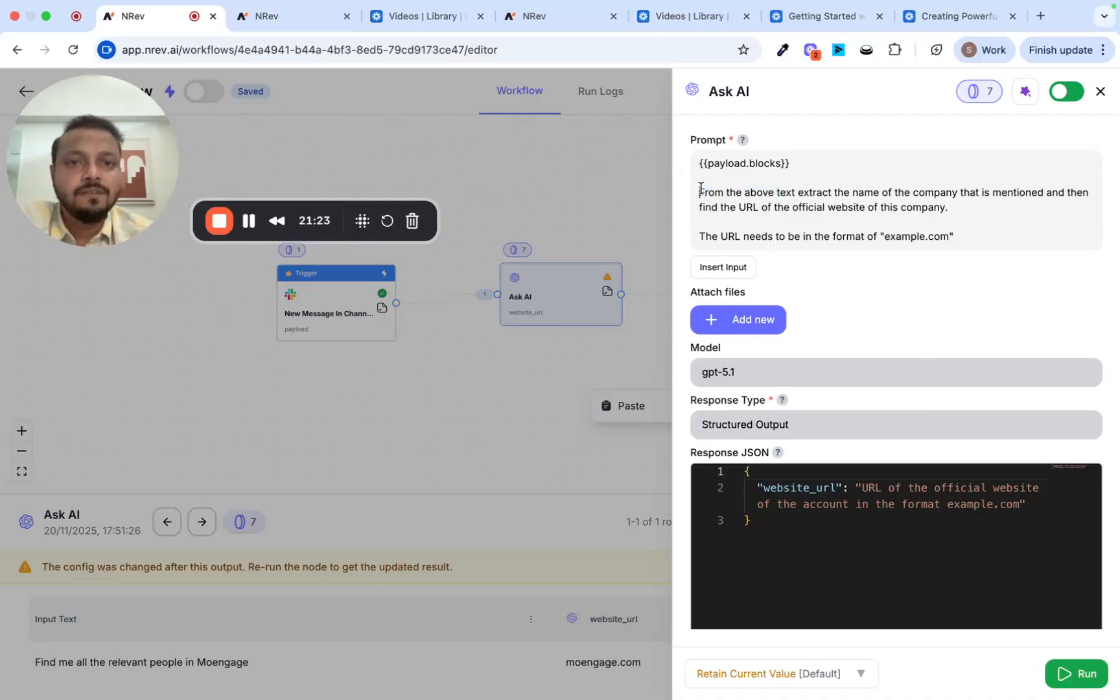
drag(700, 188, 793, 187)
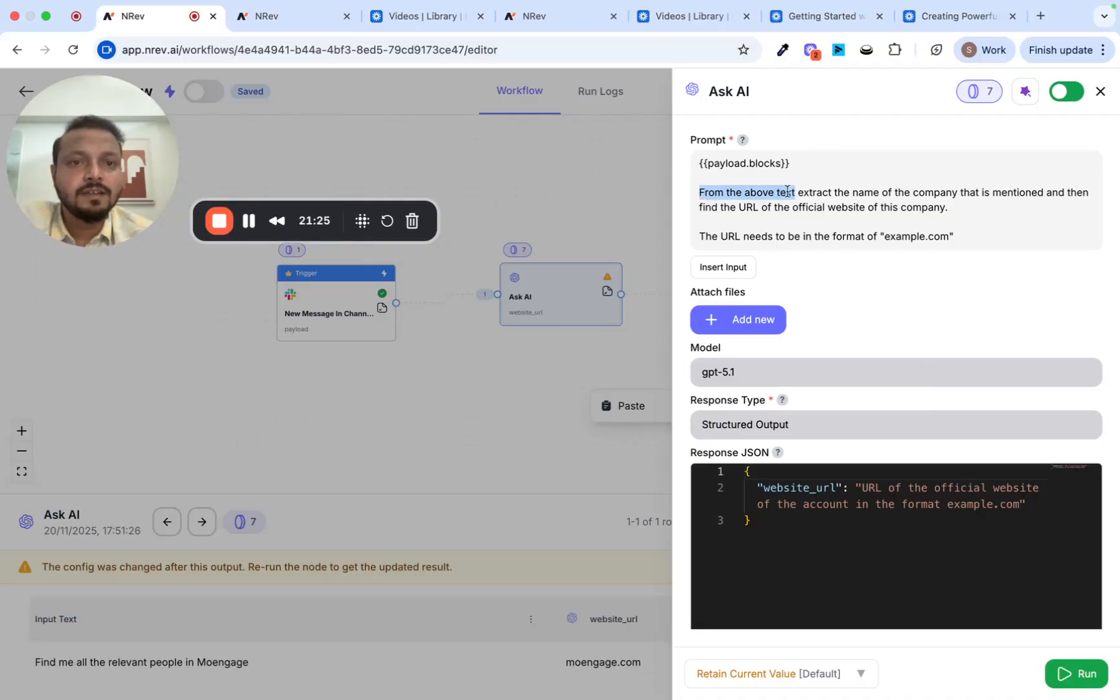
double_click(787, 191)
text(JSON object go in)
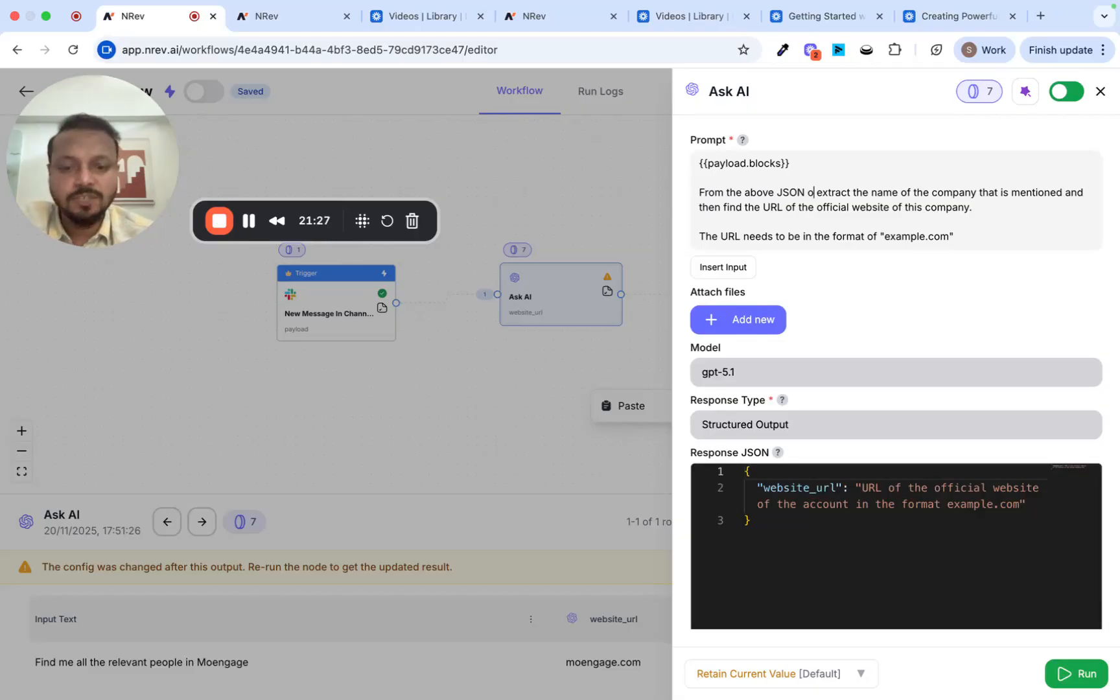
text(to the )
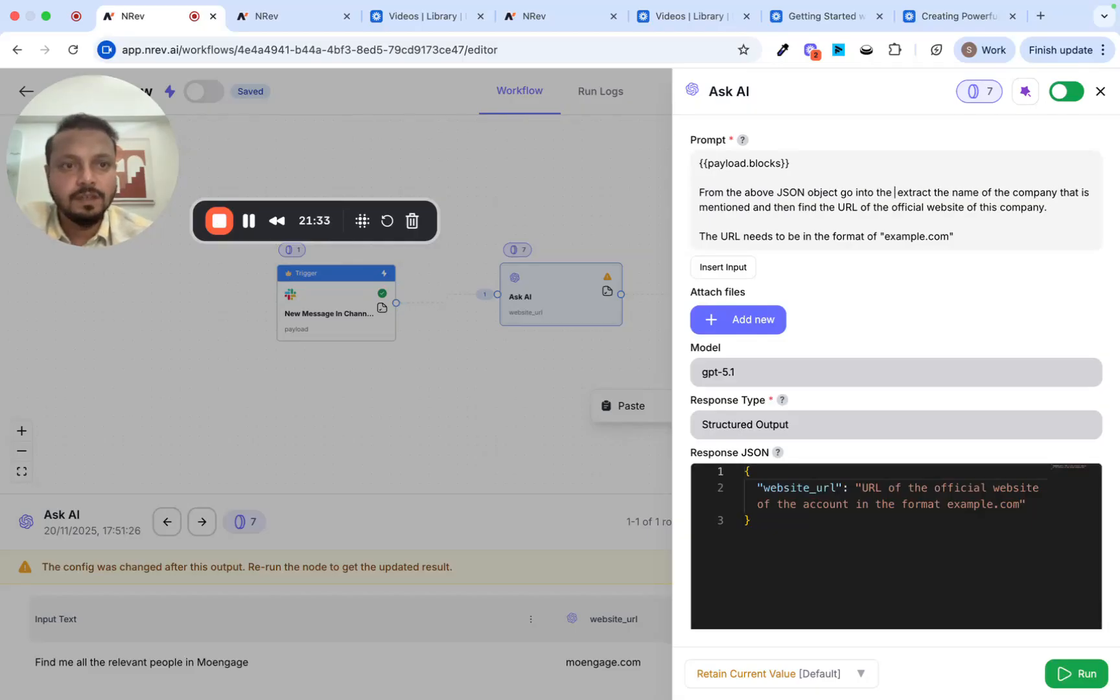
text(object that)
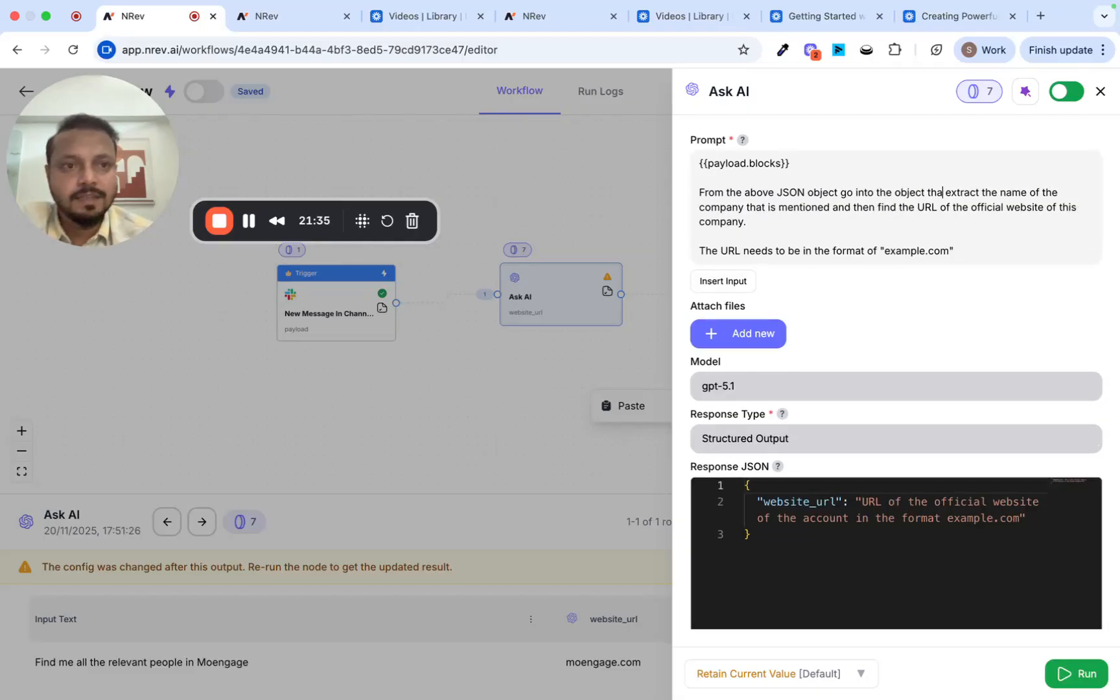
text( has the)
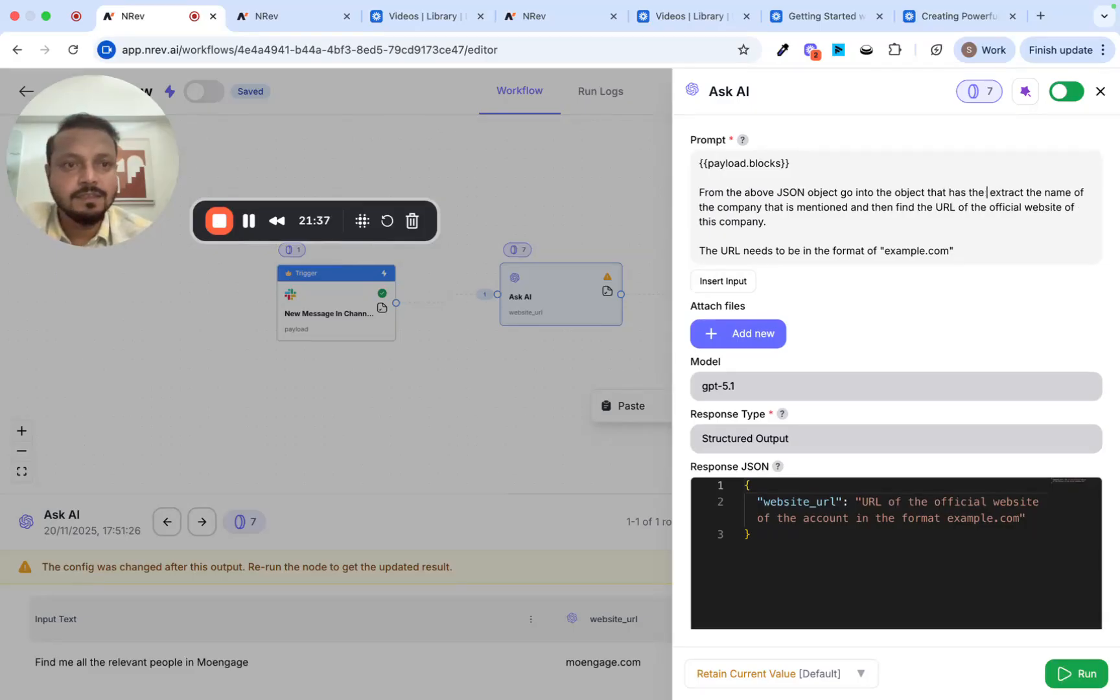
key(BackSpace)
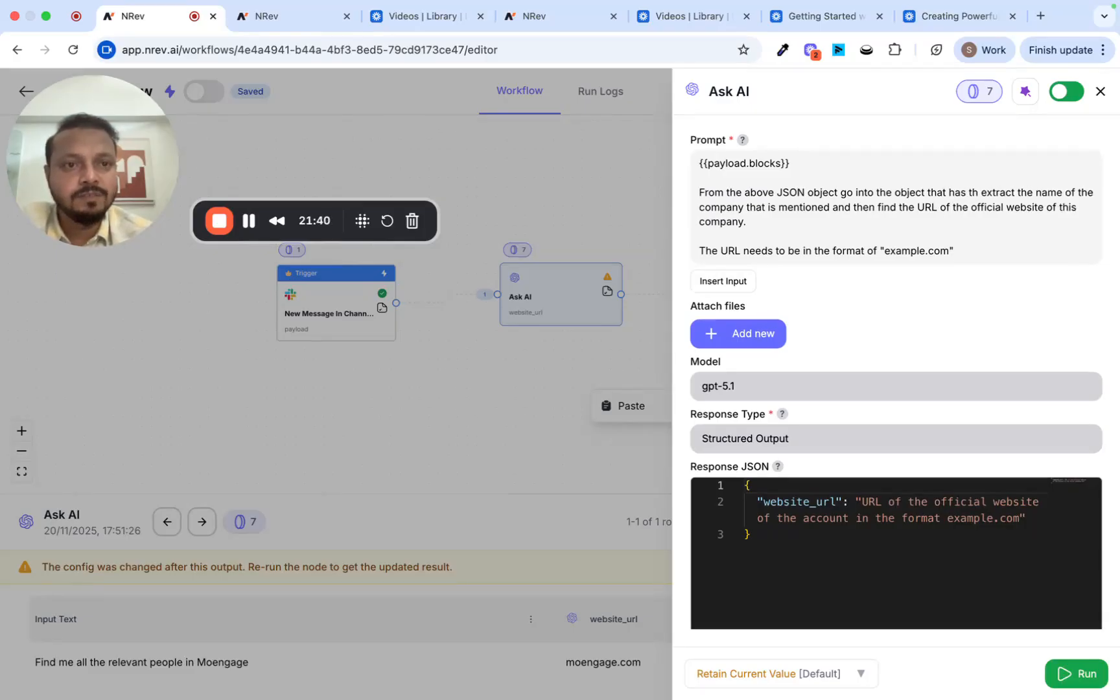
Step: Recheck the Slack trigger's payload JSON for the name of the object that holds the message text
click(142, 619)
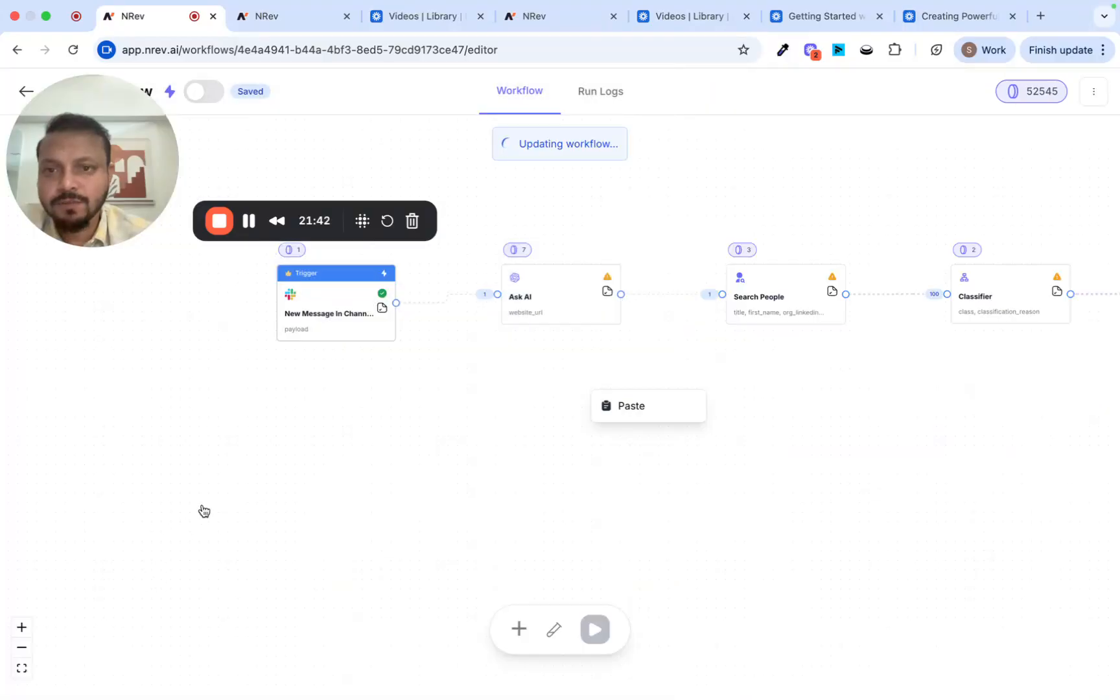
click(381, 309)
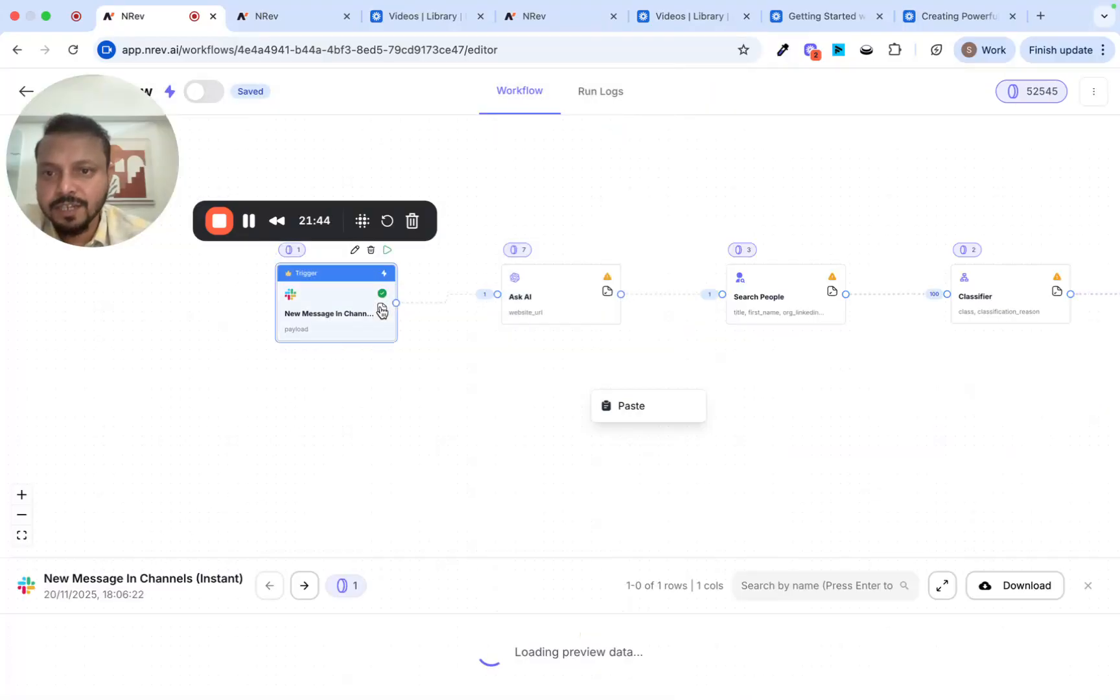
double_click(150, 663)
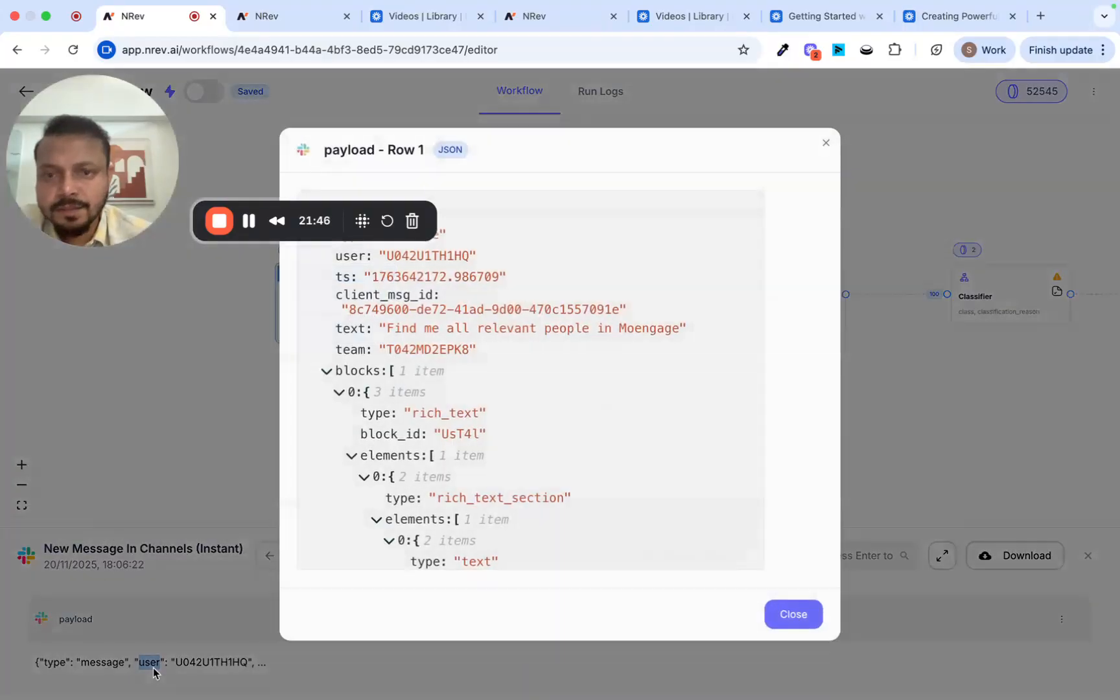
scroll(402, 531, down, 2)
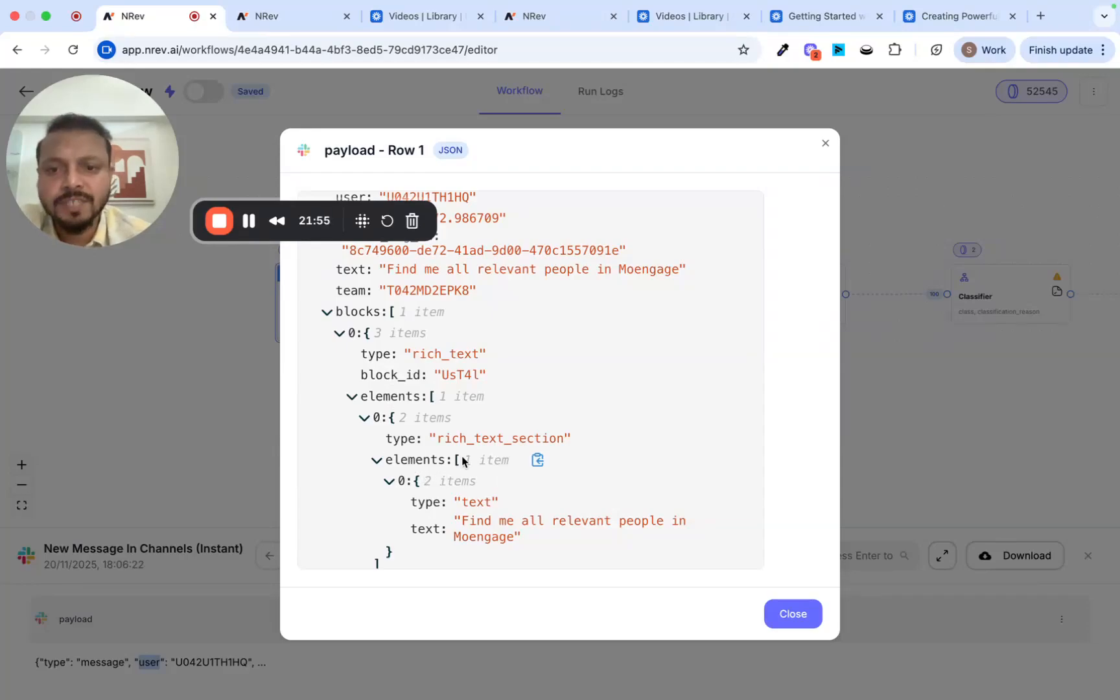
right_click(219, 405)
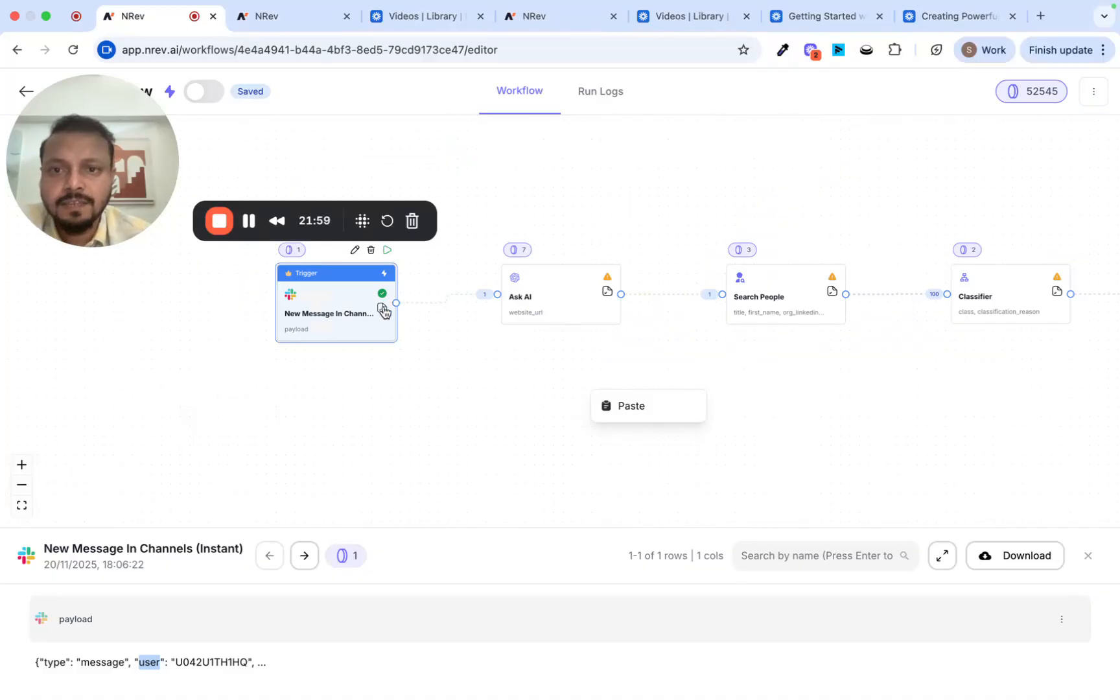
Step: Refine the Ask AI prompt to "go into the elements object that contains Text and extract the name of the company that is mentioned in the text"
click(561, 287)
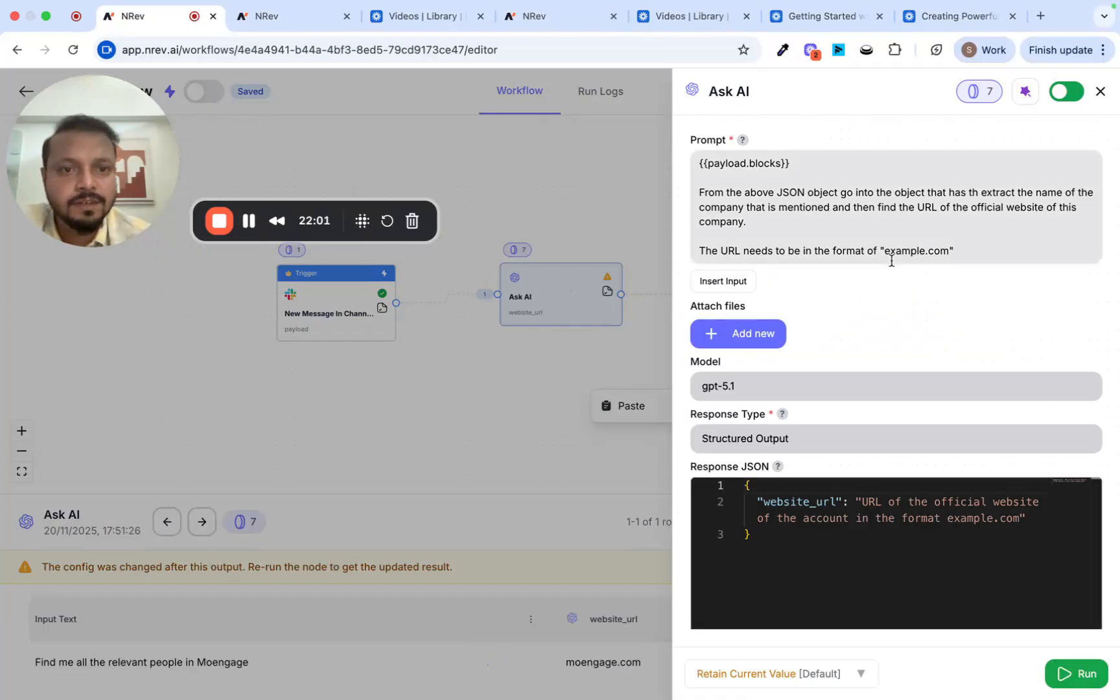
click(887, 188)
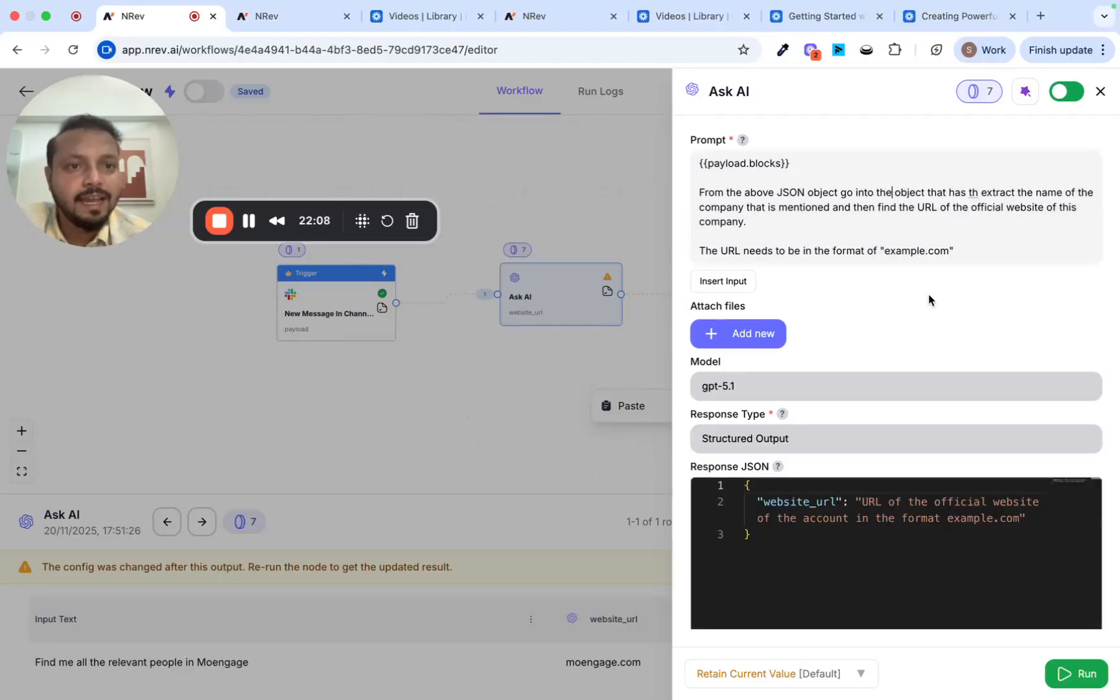
text(elements)
key(BackSpace)
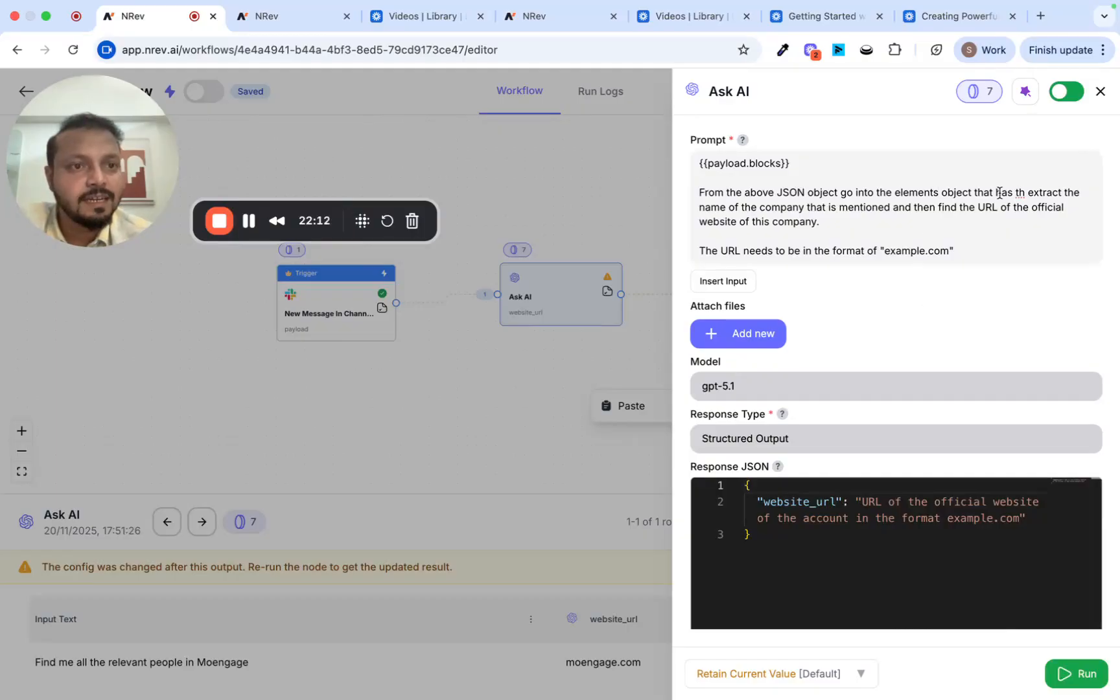
drag(996, 192, 1020, 191)
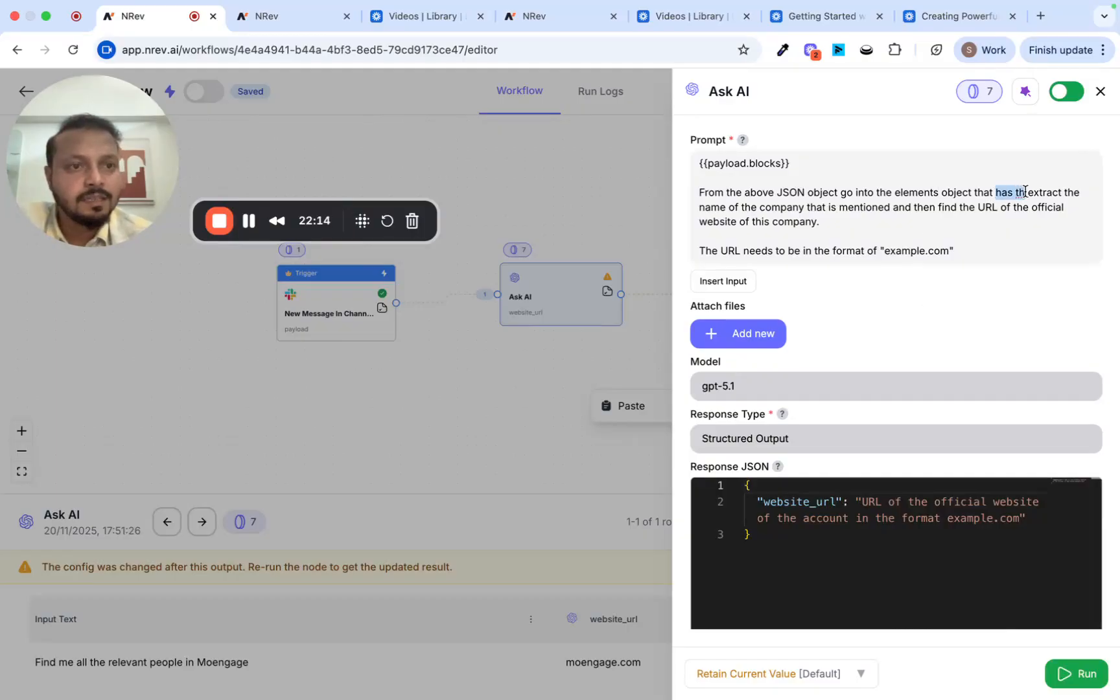
text(contains Text and)
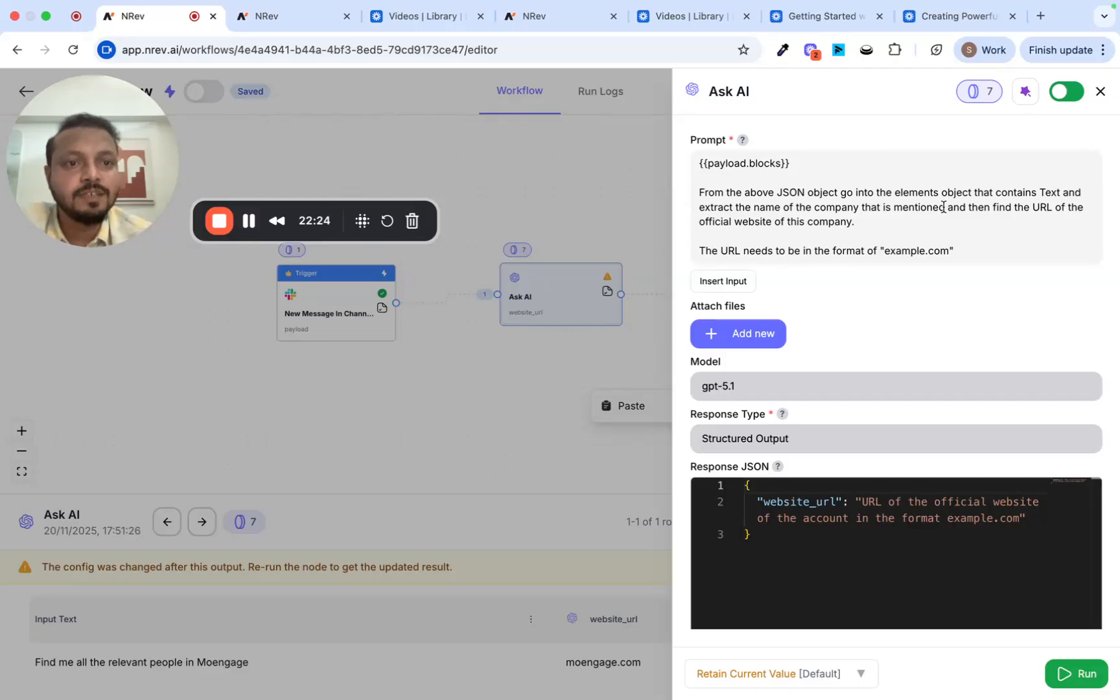
text(in the text)
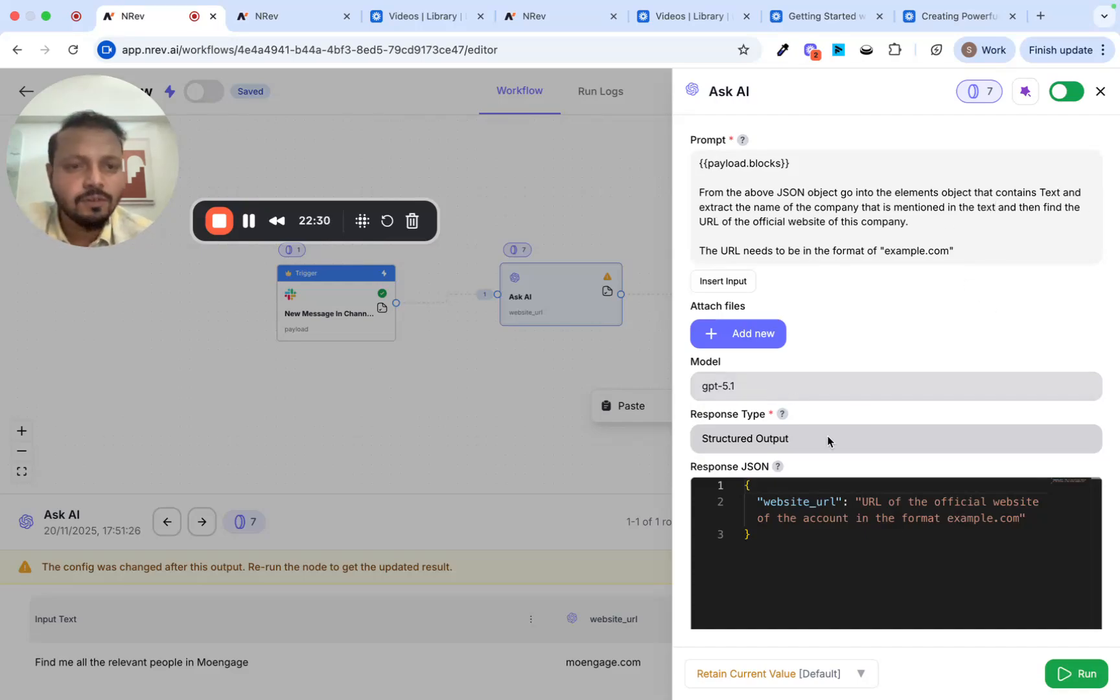
Step: Run the Ask AI node with the updated prompt and open its output to check the extracted website_url
click(1078, 674)
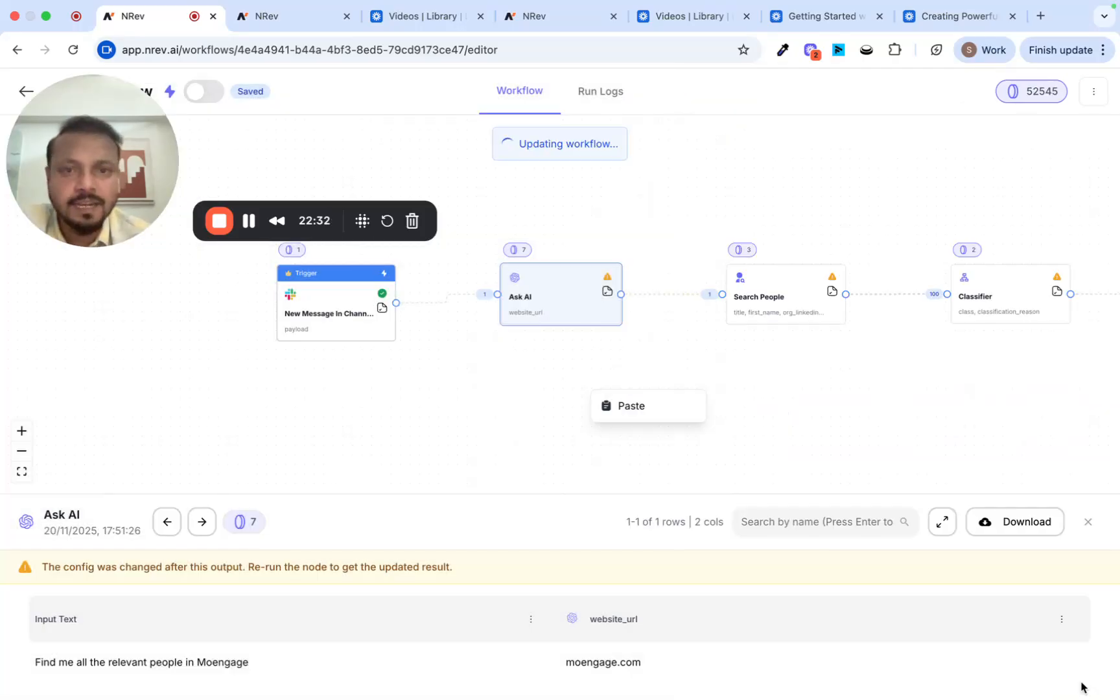
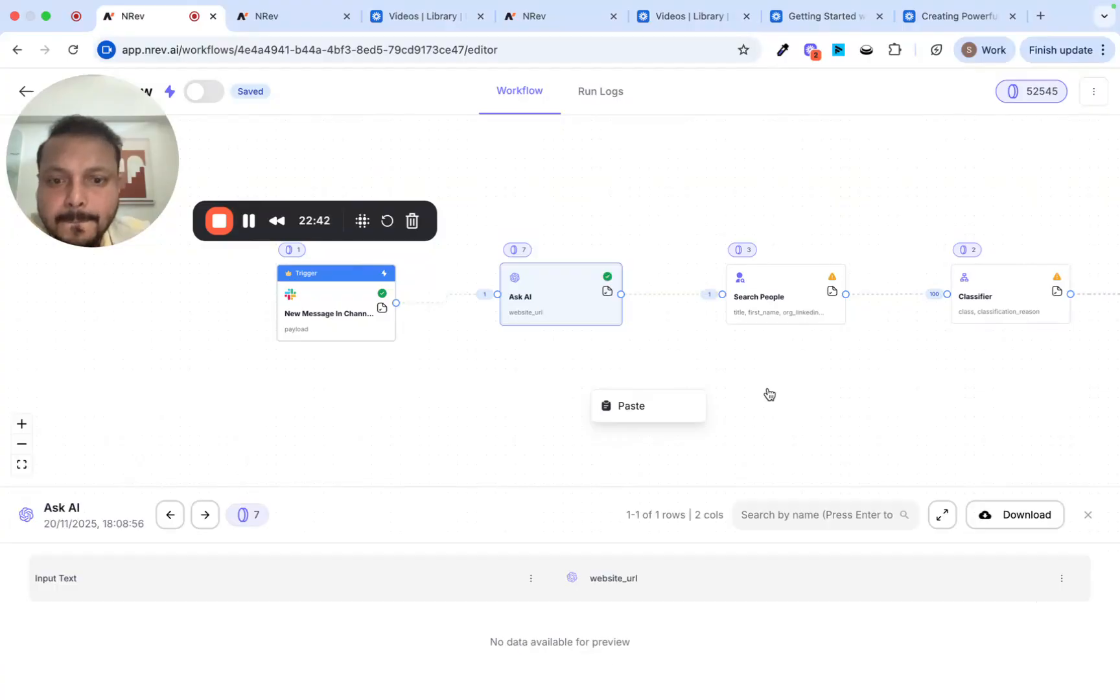
click(1087, 515)
click(605, 294)
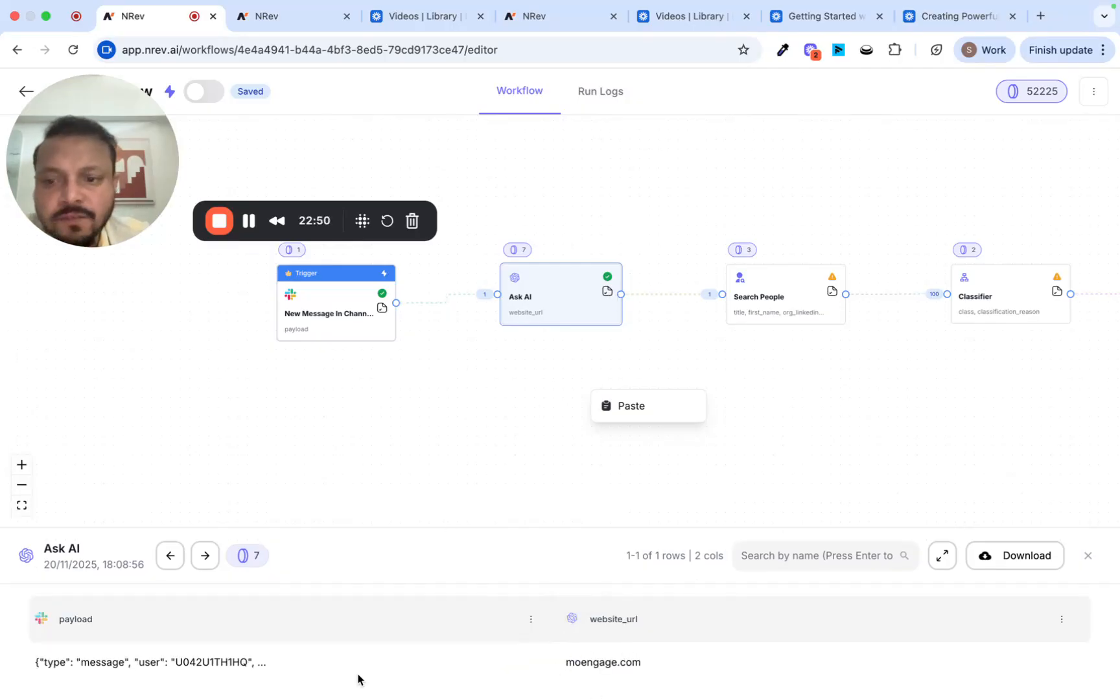
scroll(622, 458, right, 5)
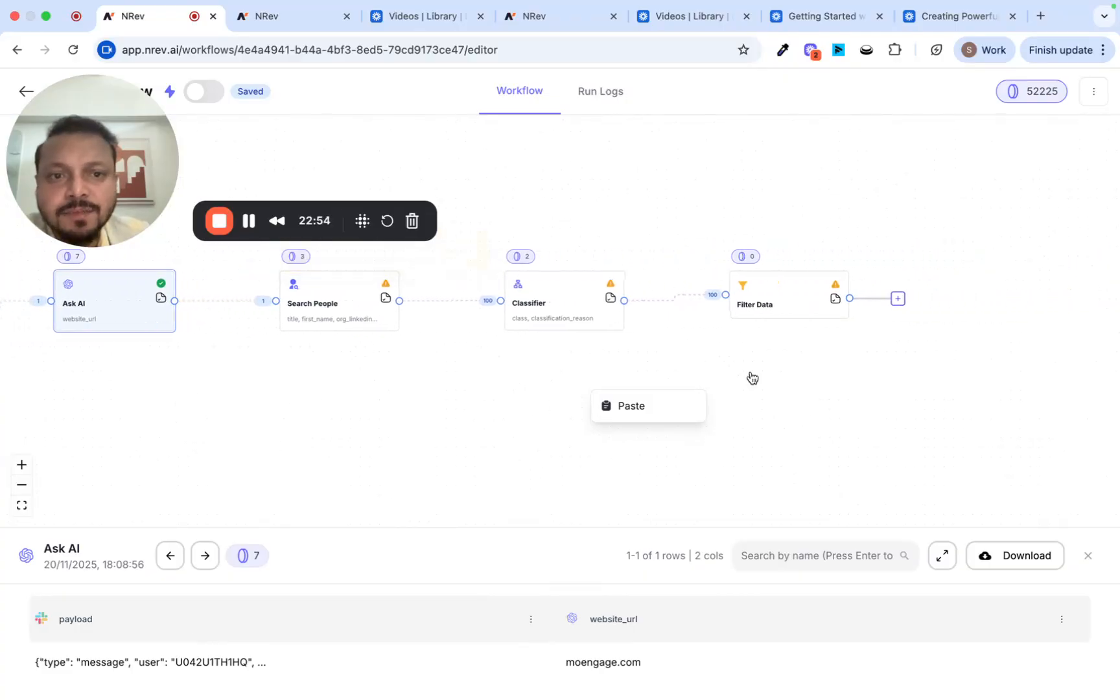
click(899, 298)
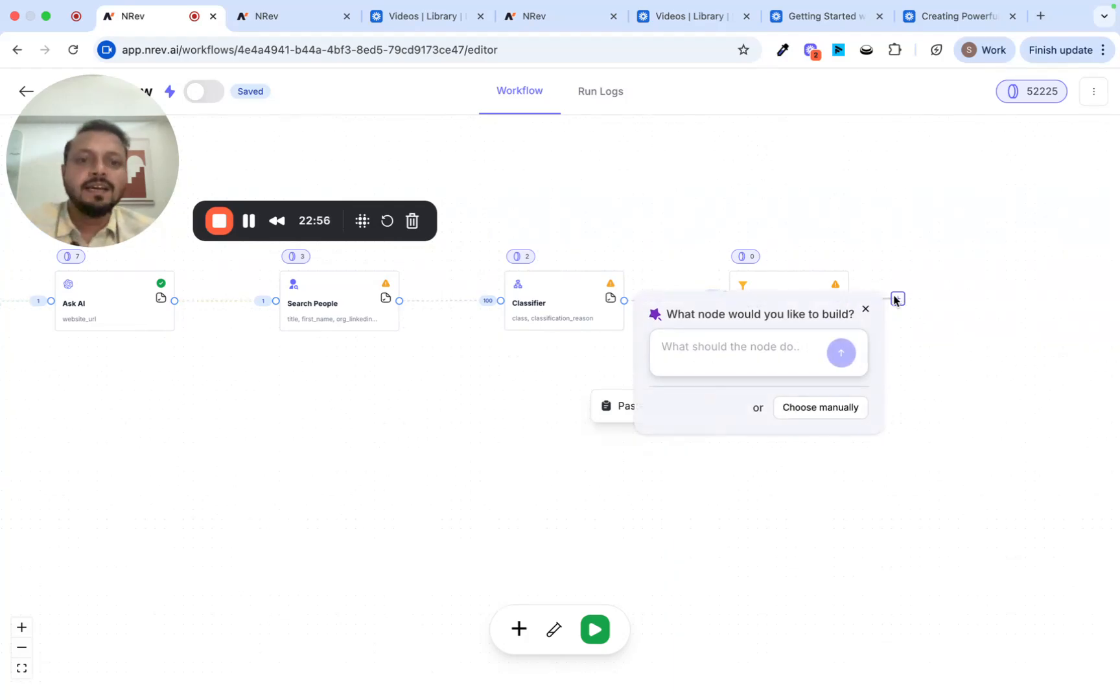
click(800, 407)
click(611, 190)
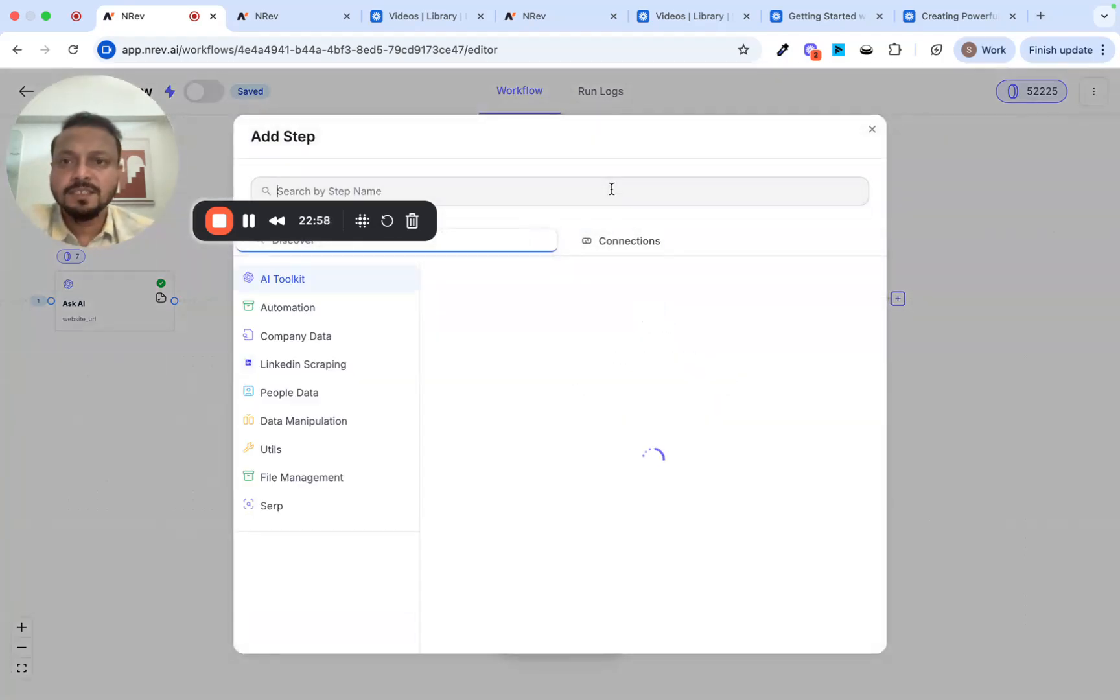
text(en)
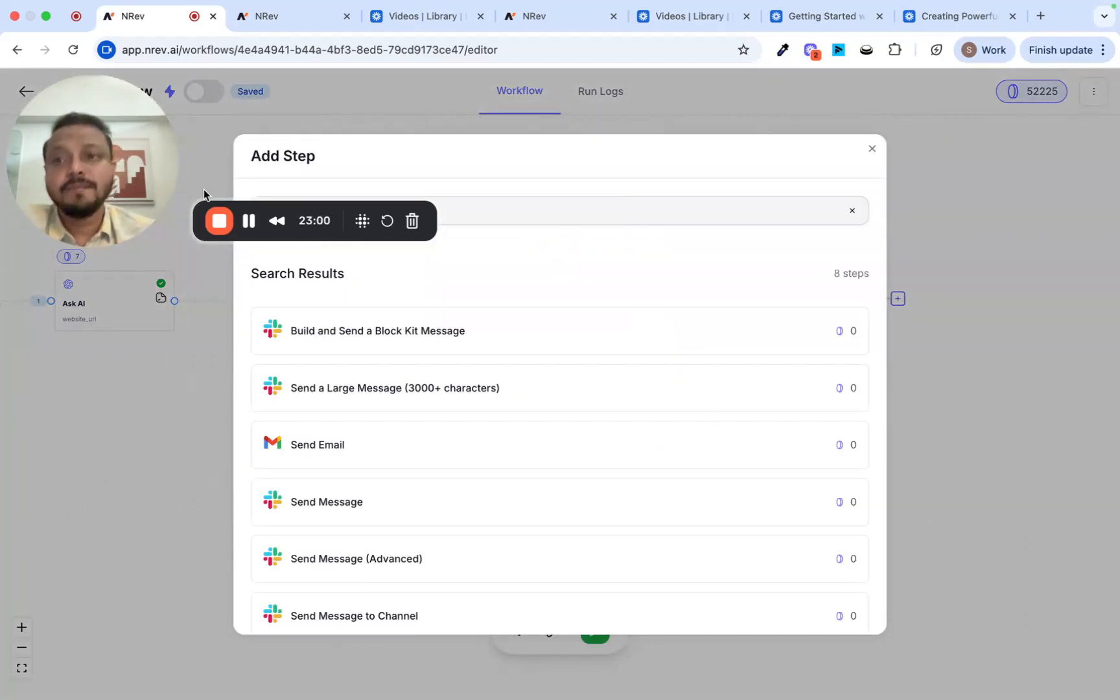
click(83, 341)
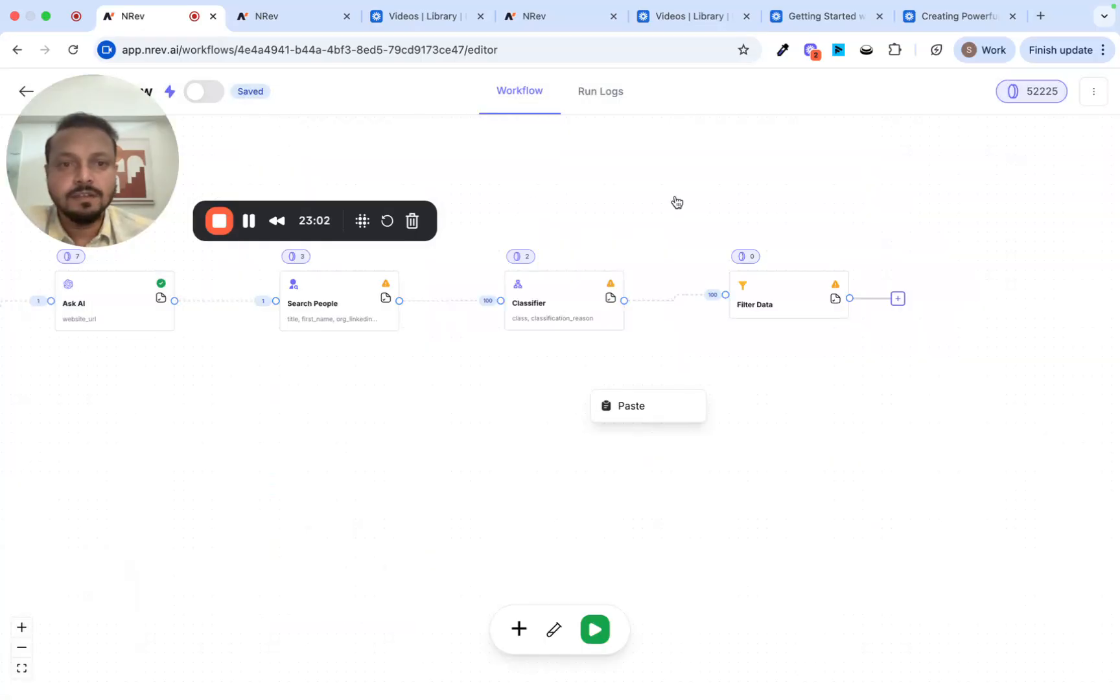
Step: Add a Slack Send Message step after the Filter Data node, finding it with the search term "send"
click(898, 300)
click(817, 408)
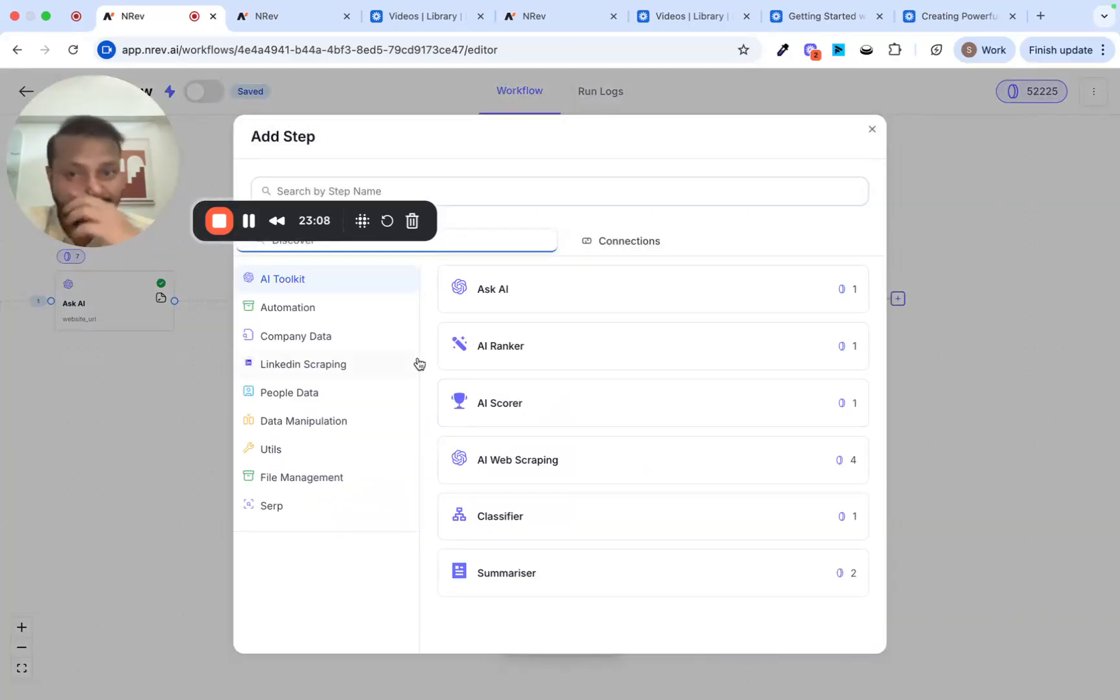
click(521, 194)
text(send)
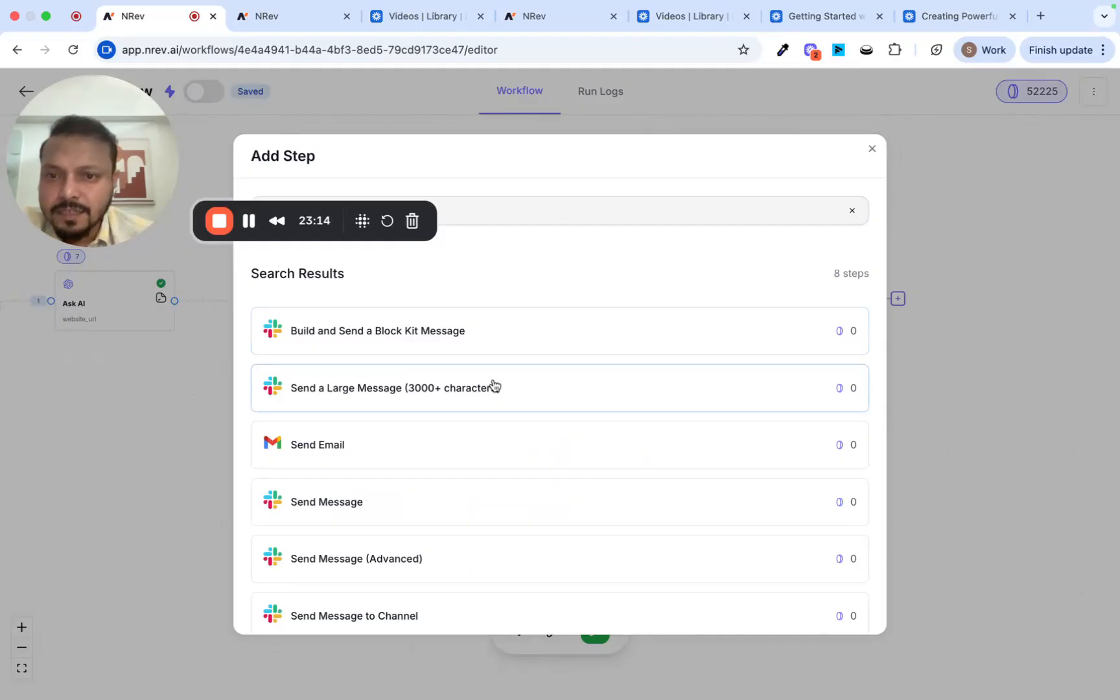
scroll(494, 388, down, 3)
click(490, 420)
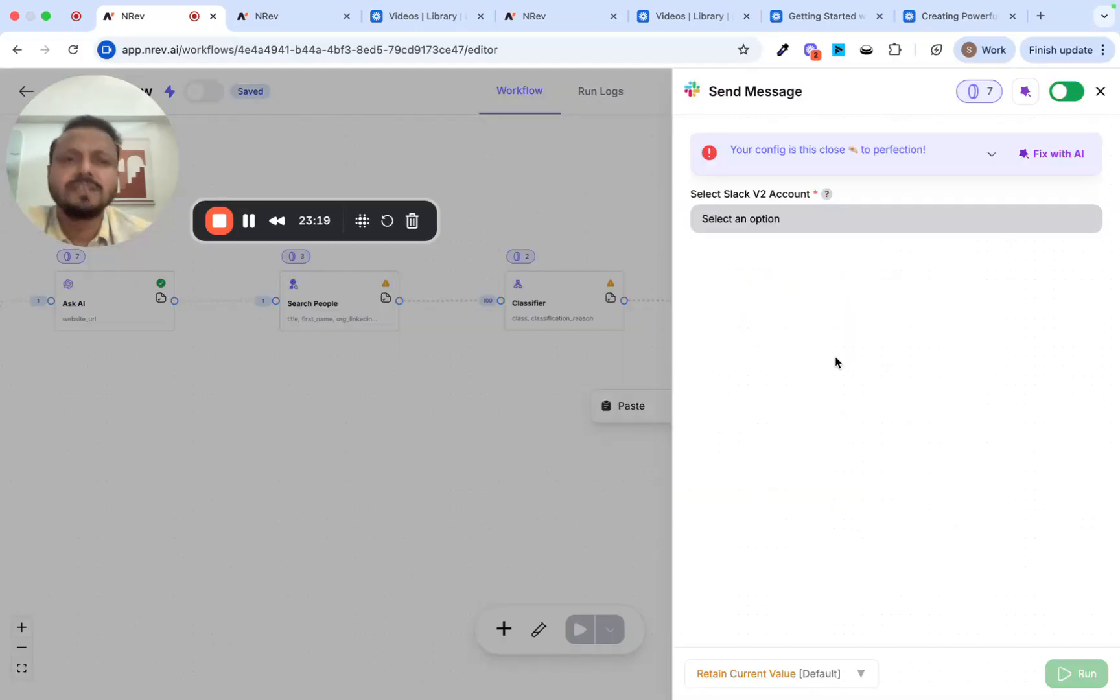
Step: Select the user's own Slack V2 account for the Send Message step
click(818, 220)
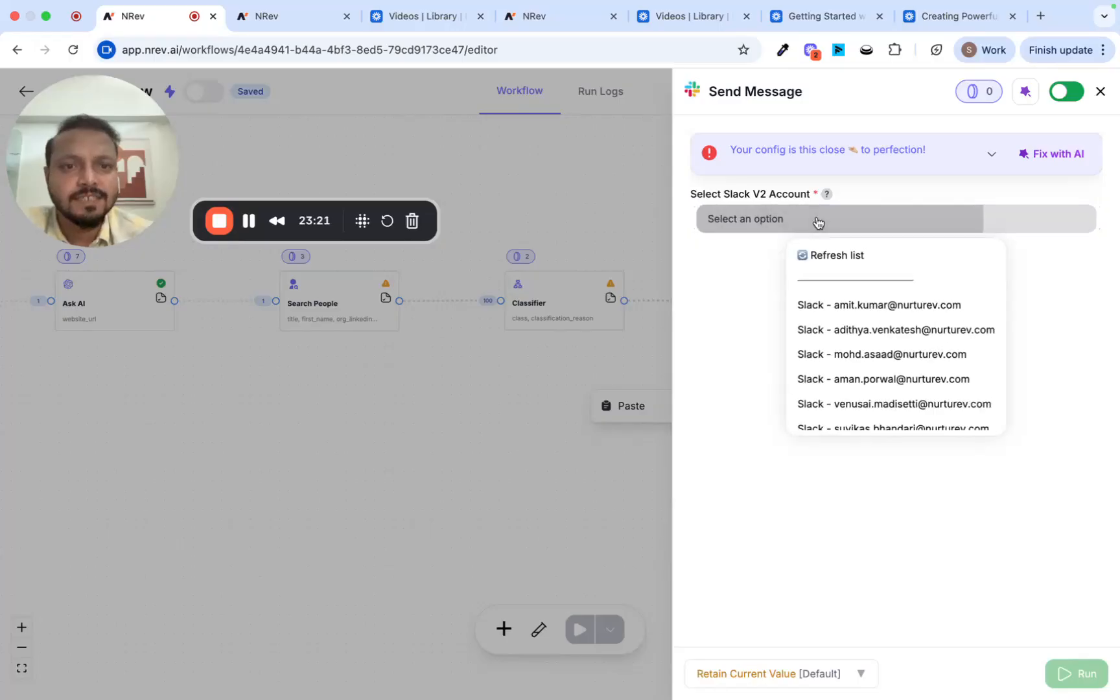
scroll(880, 371, down, 3)
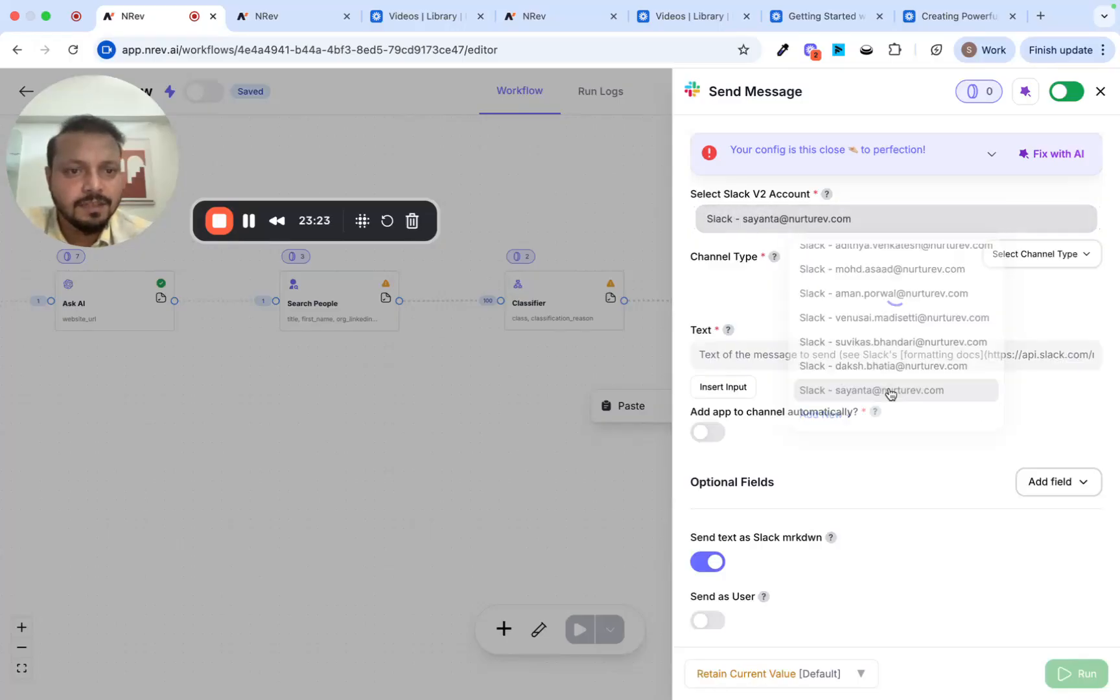
click(886, 394)
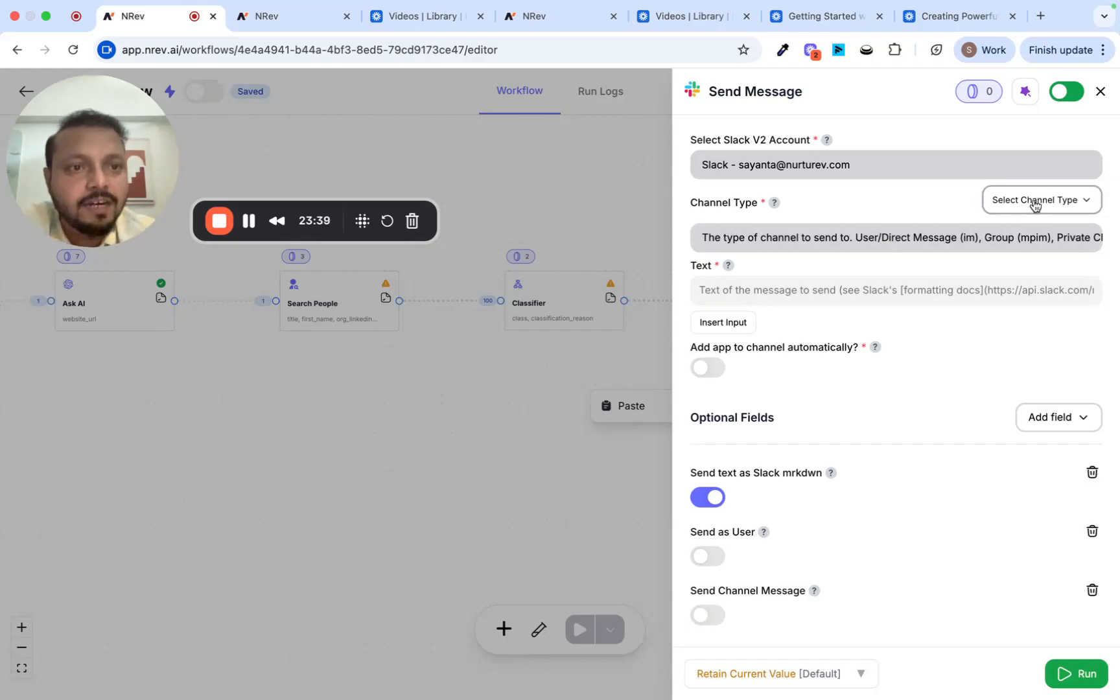
Step: Set the channel type to Channels and choose the public channel demo-competitor-tracker as the message destination
click(953, 238)
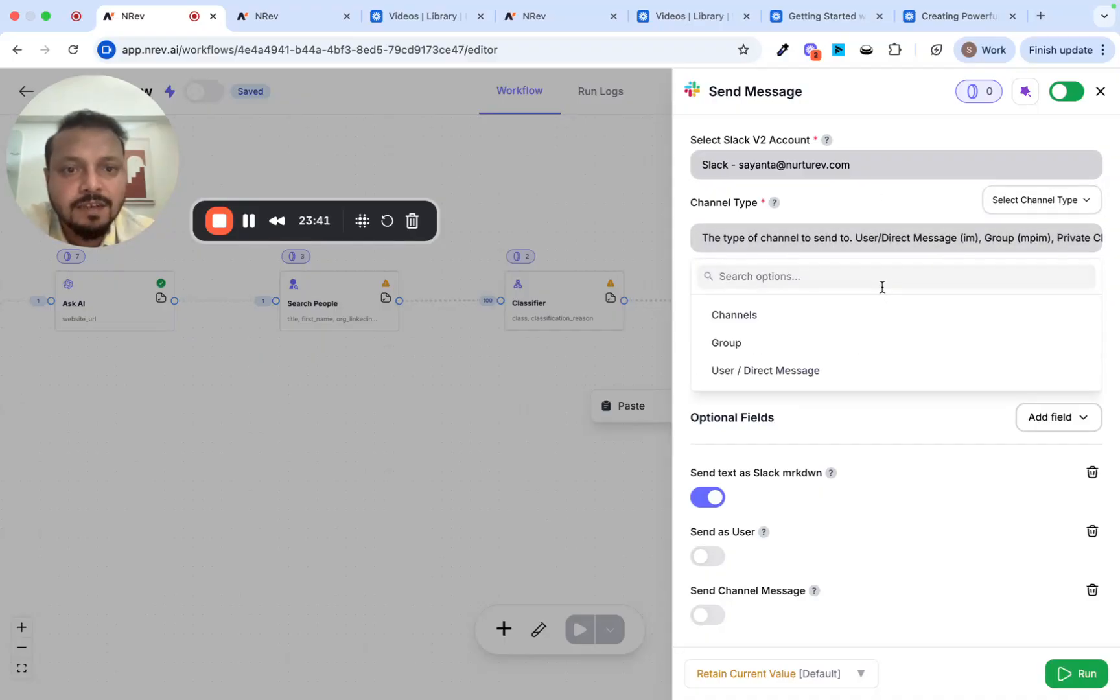
click(833, 312)
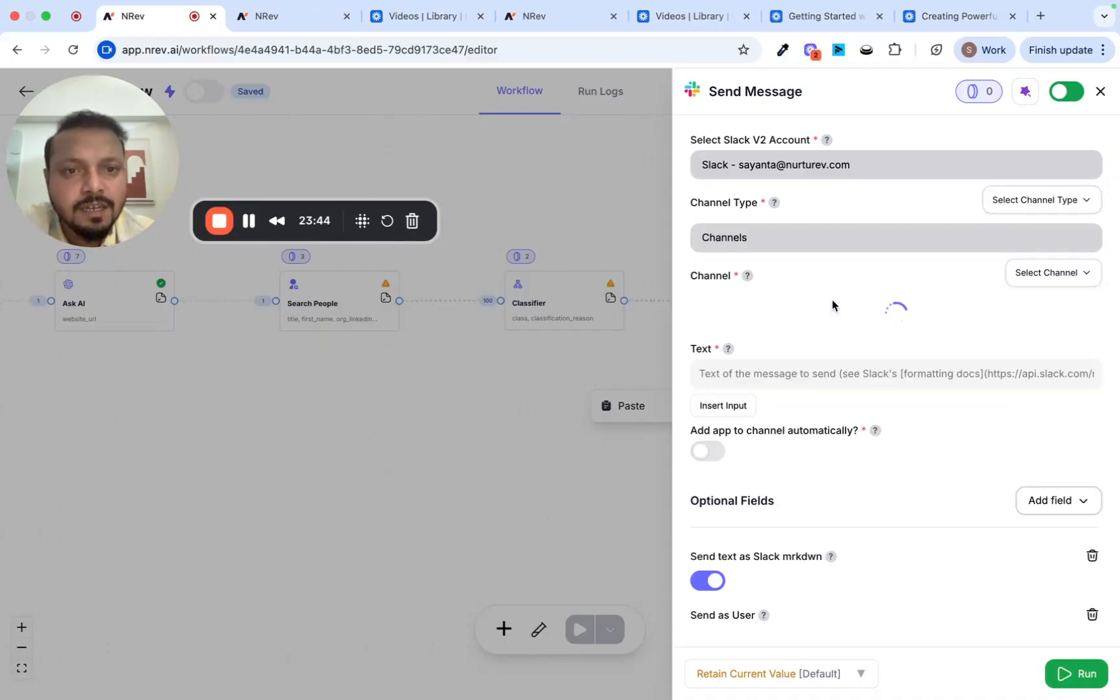
click(846, 317)
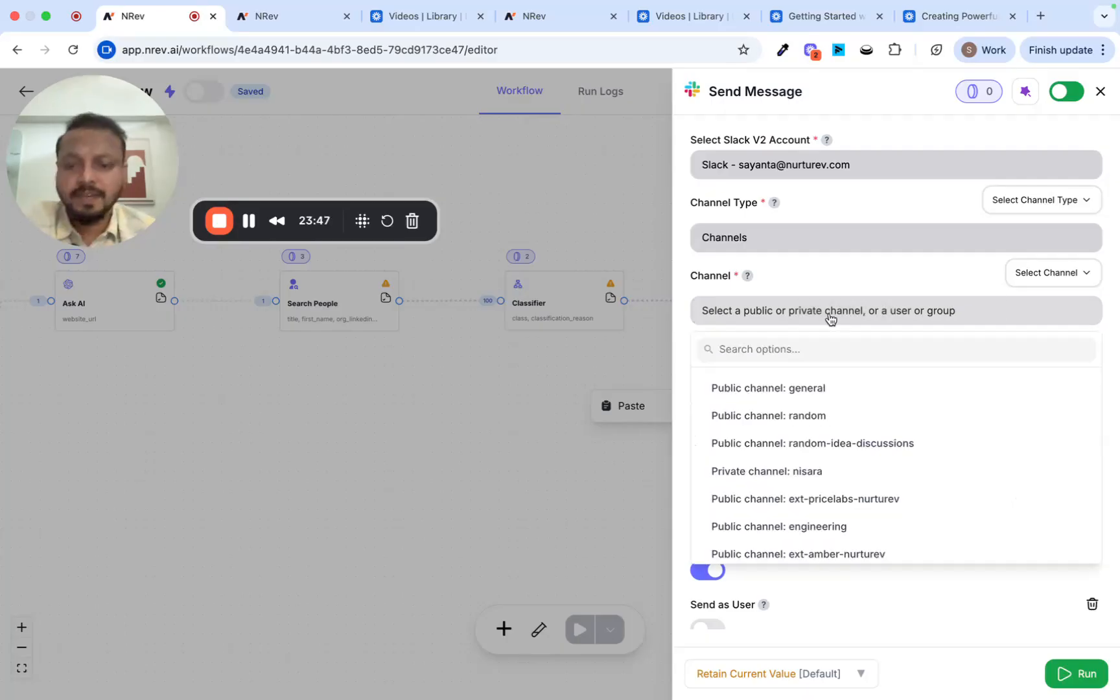
click(830, 317)
click(813, 318)
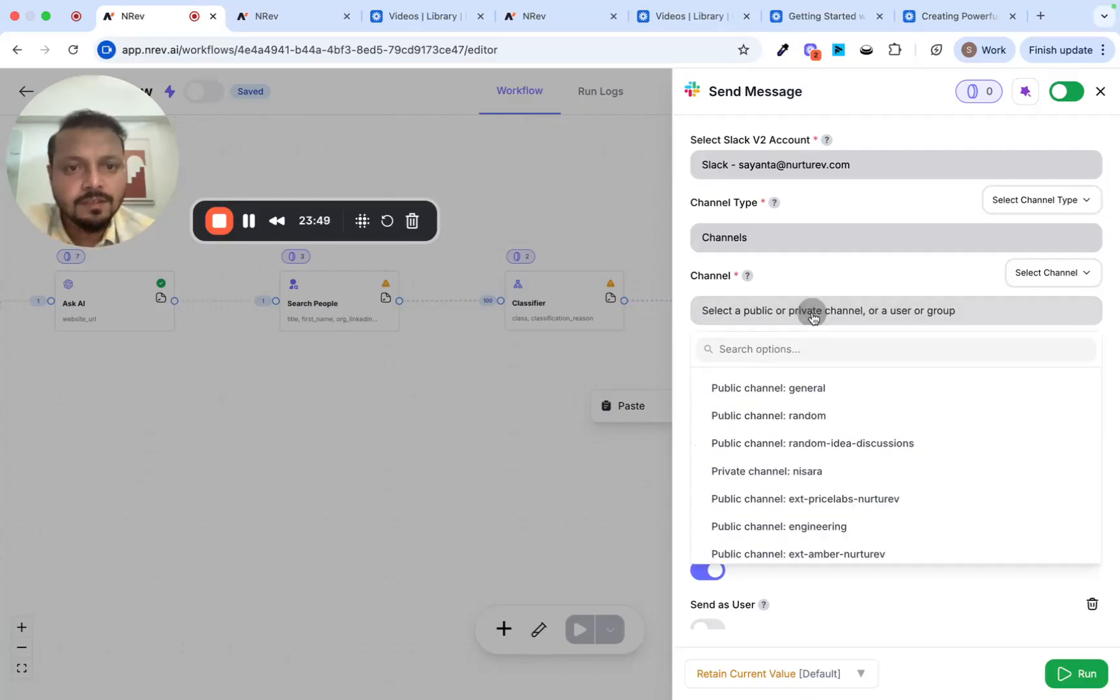
text(demo)
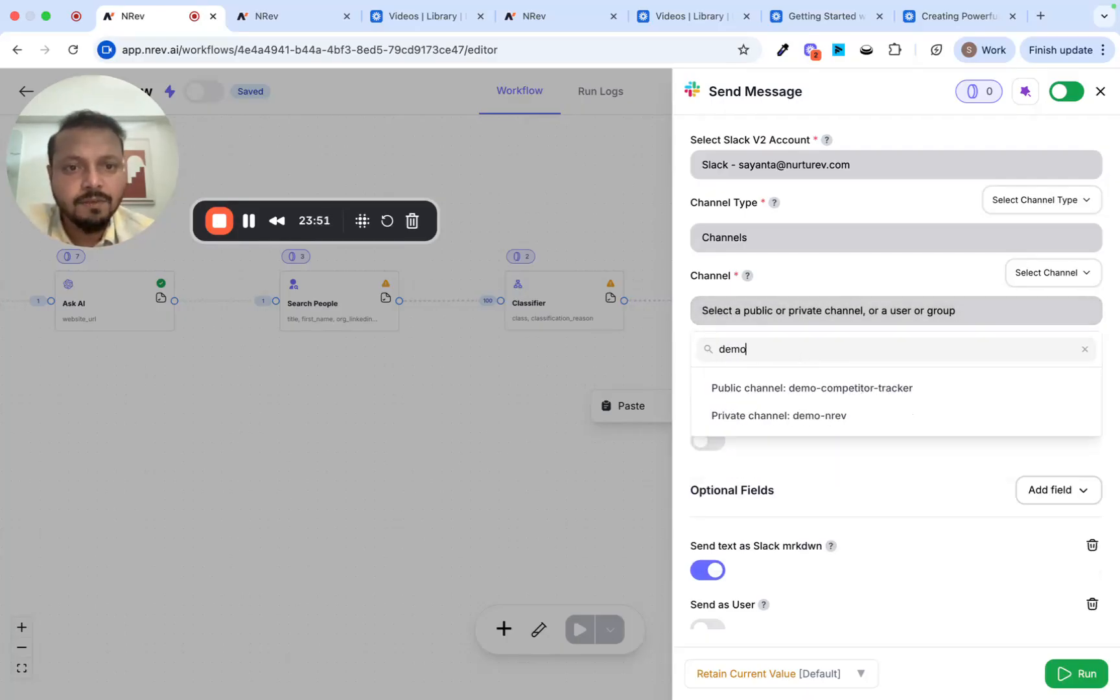
click(816, 389)
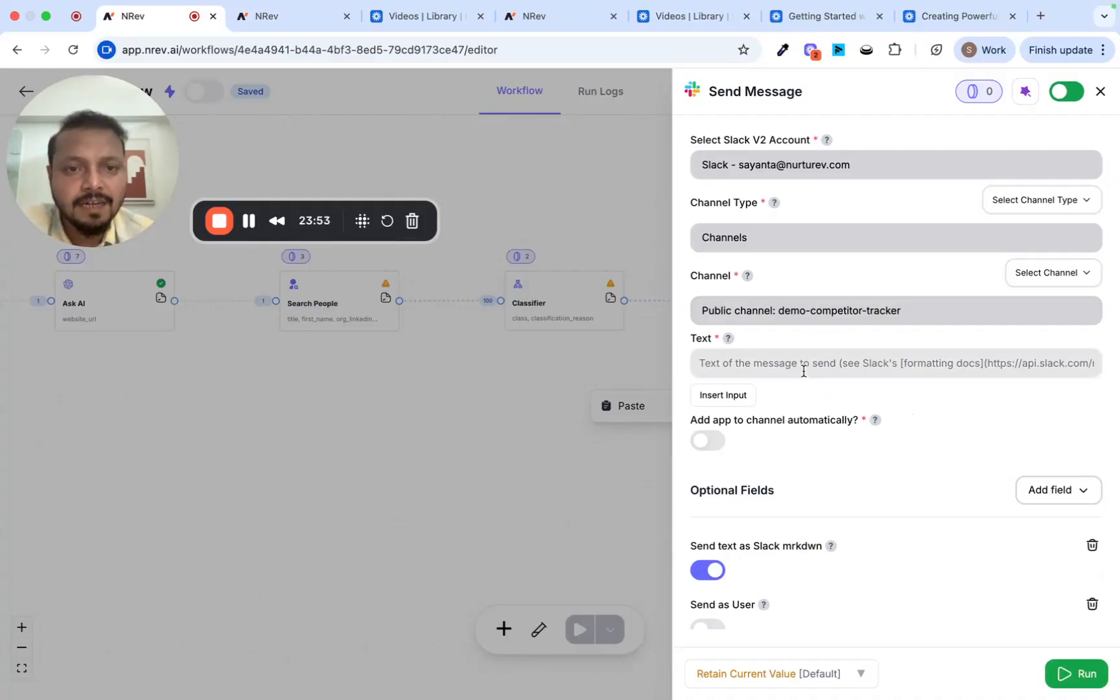
Step: Switch to Slack and review the reply thread under today's "Find me all relevant people in Moengage" message in demo-competitor-tracker
scroll(880, 538, down, 3)
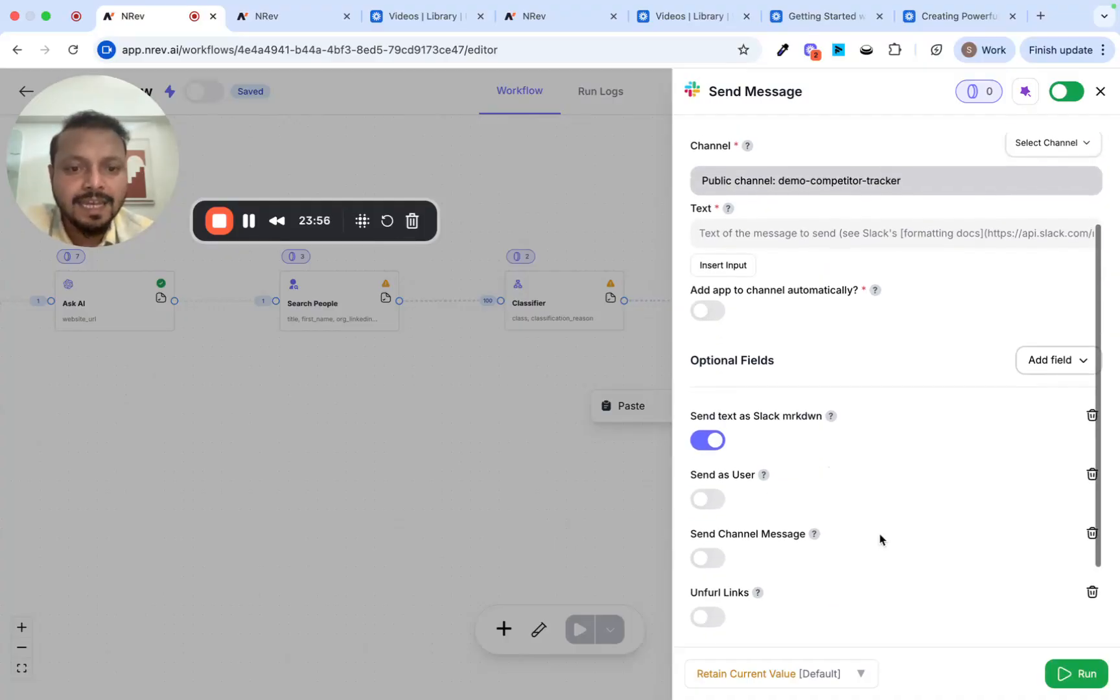
scroll(880, 539, up, 2)
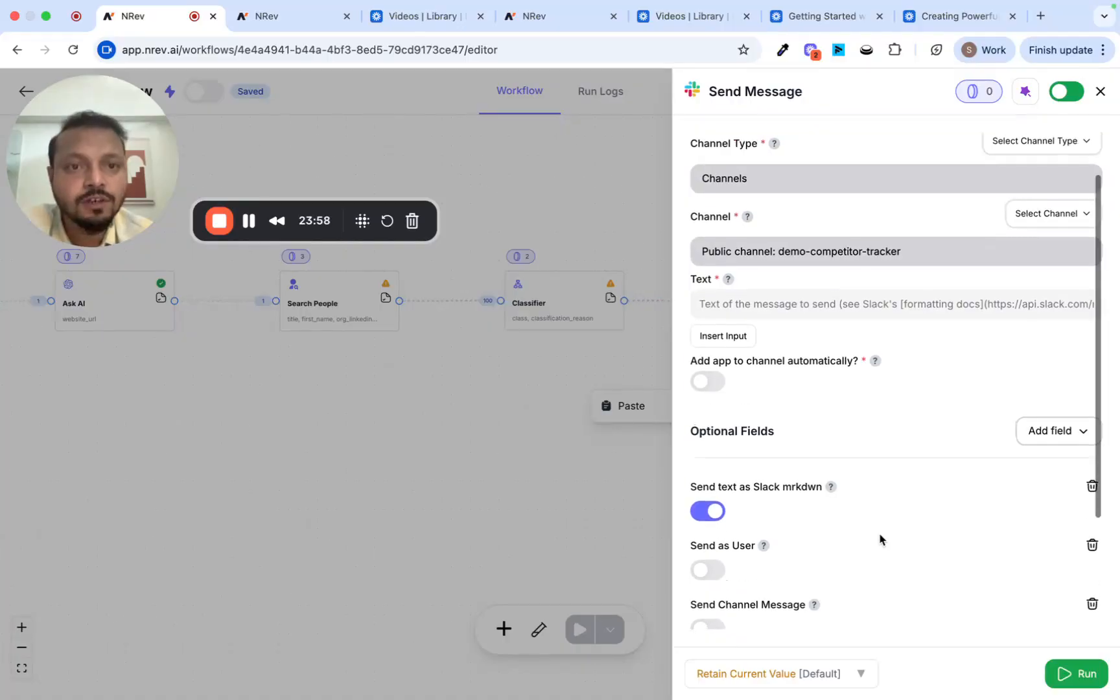
key(ctrl+Right)
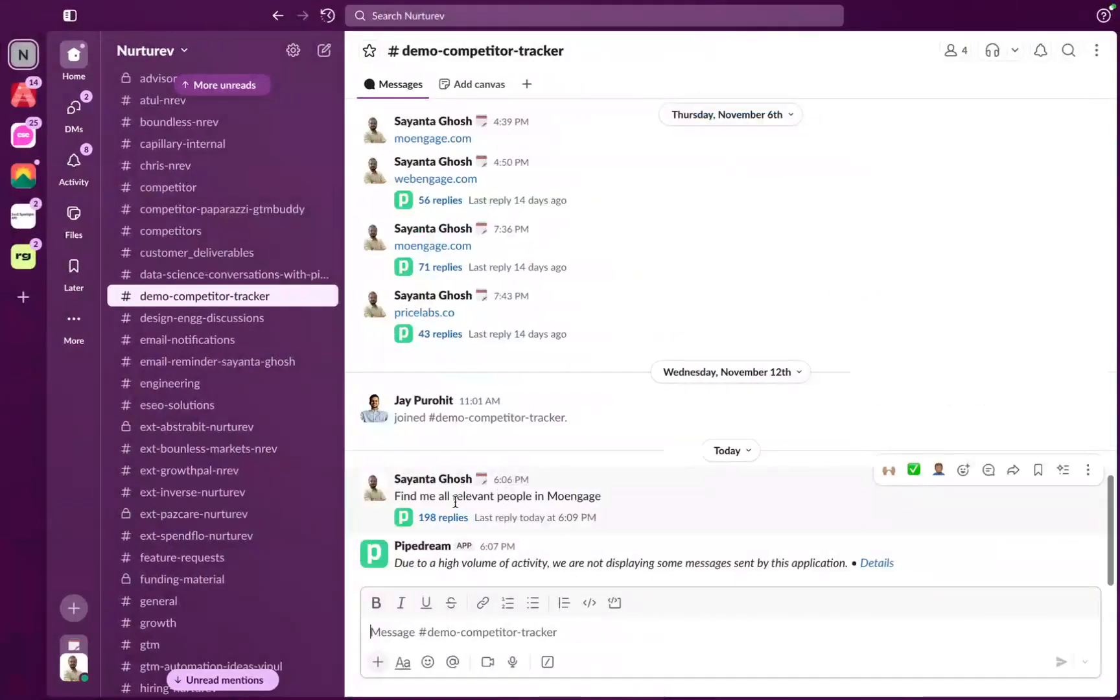
click(443, 517)
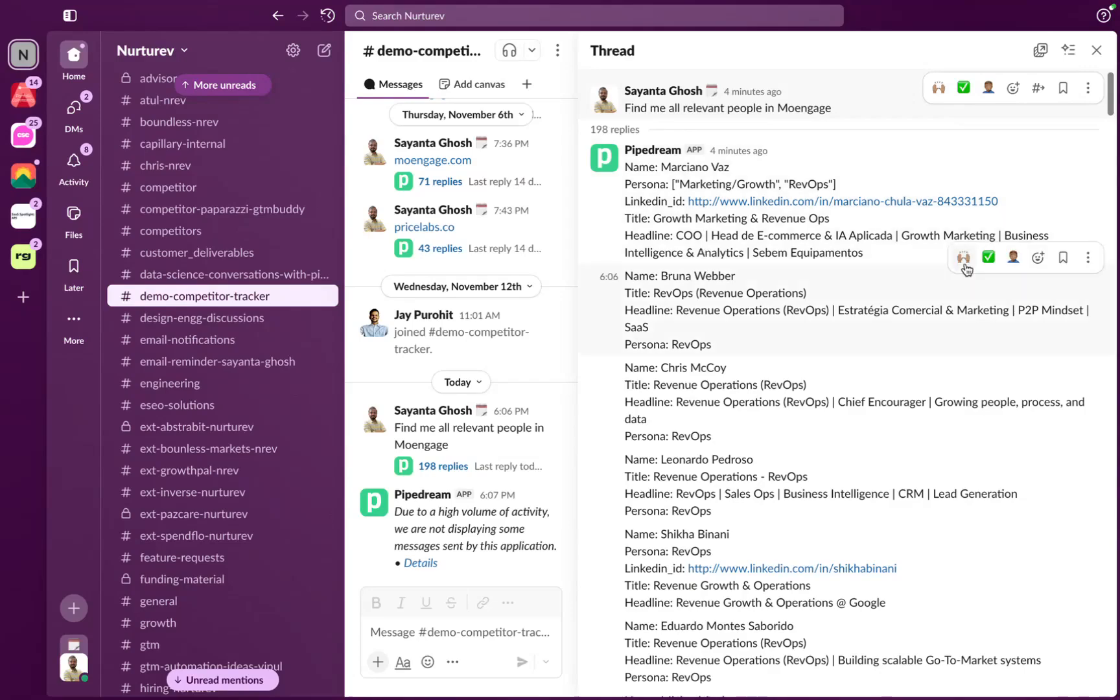
click(1096, 50)
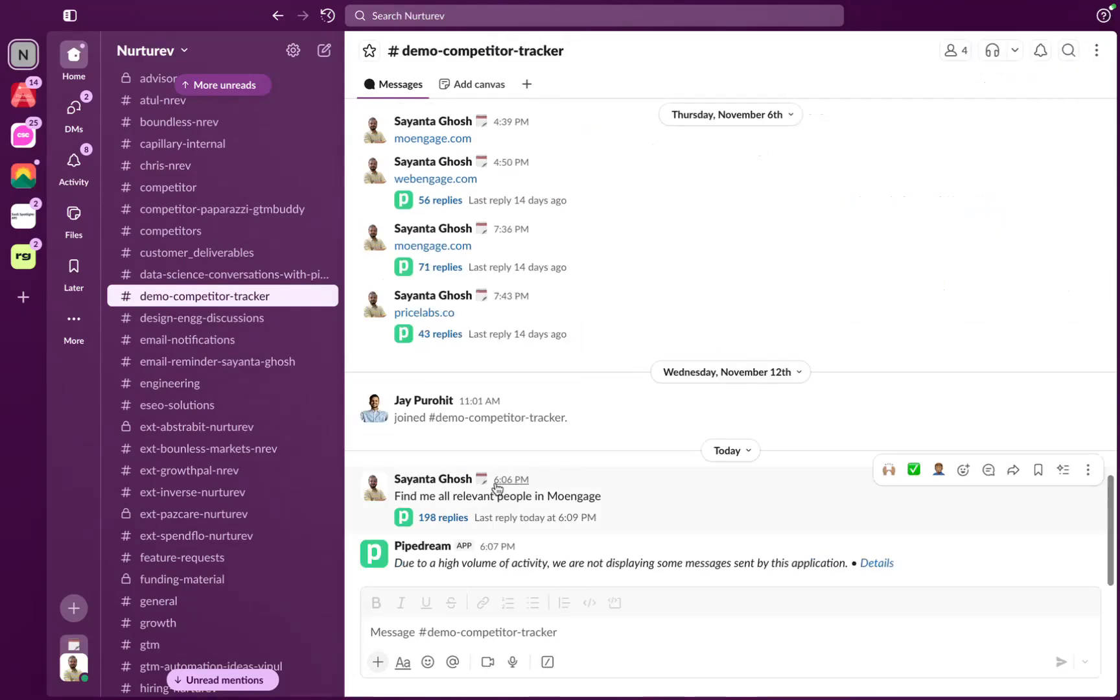
click(445, 522)
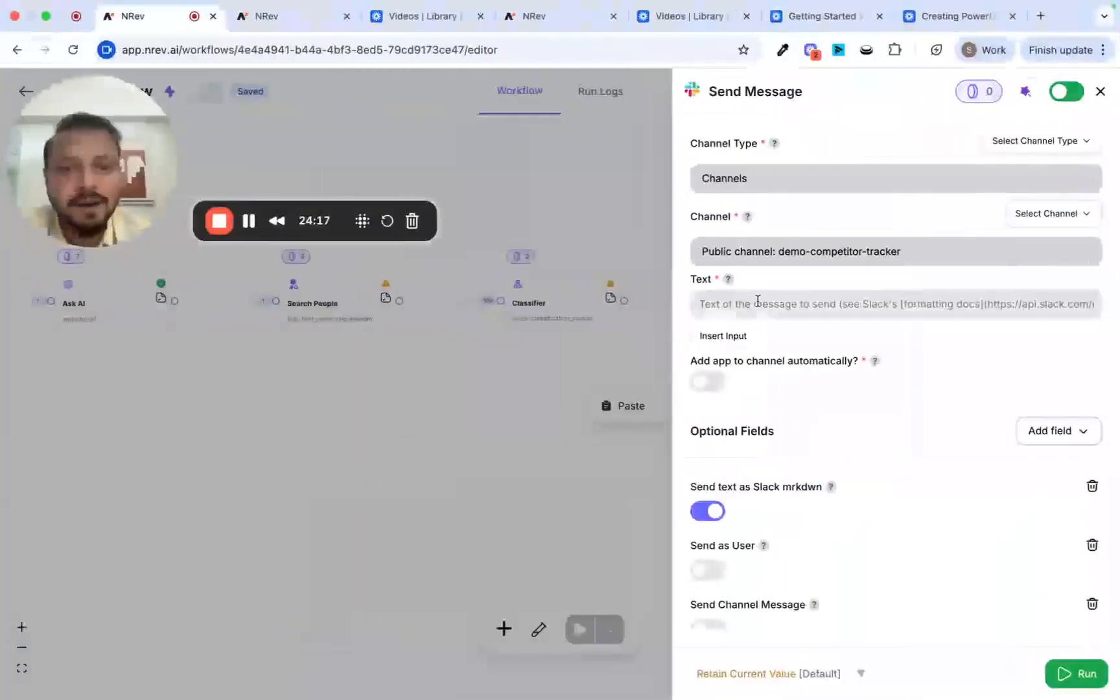
click(1056, 430)
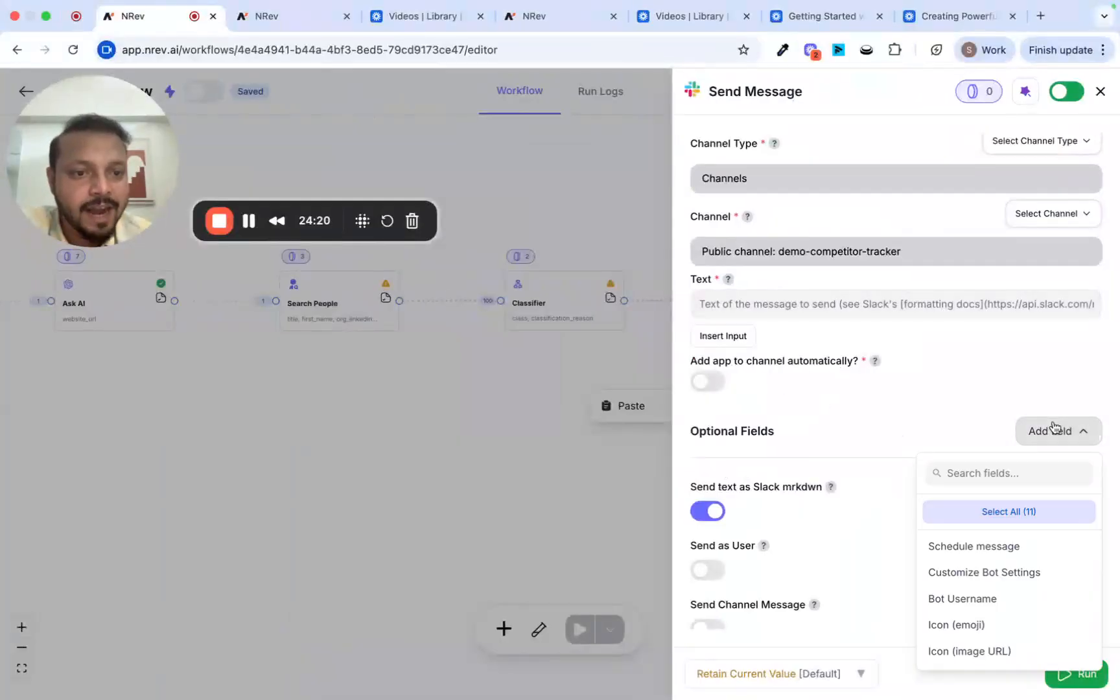
scroll(960, 411, down, 1)
scroll(990, 525, down, 4)
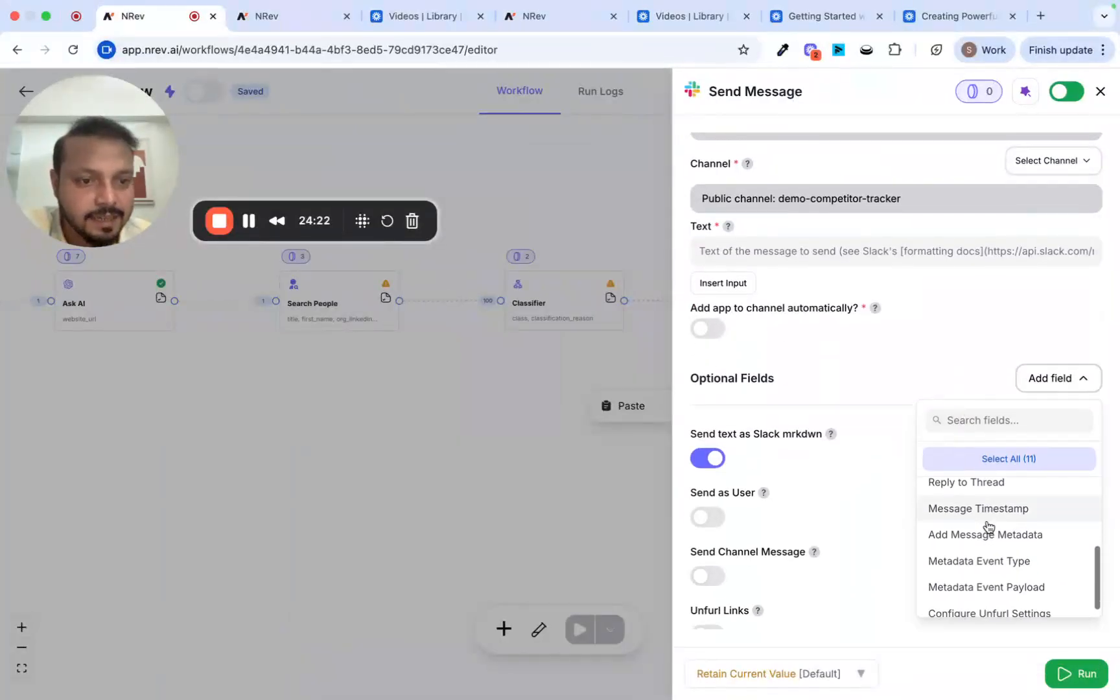
scroll(993, 525, up, 4)
click(860, 508)
scroll(860, 507, down, 3)
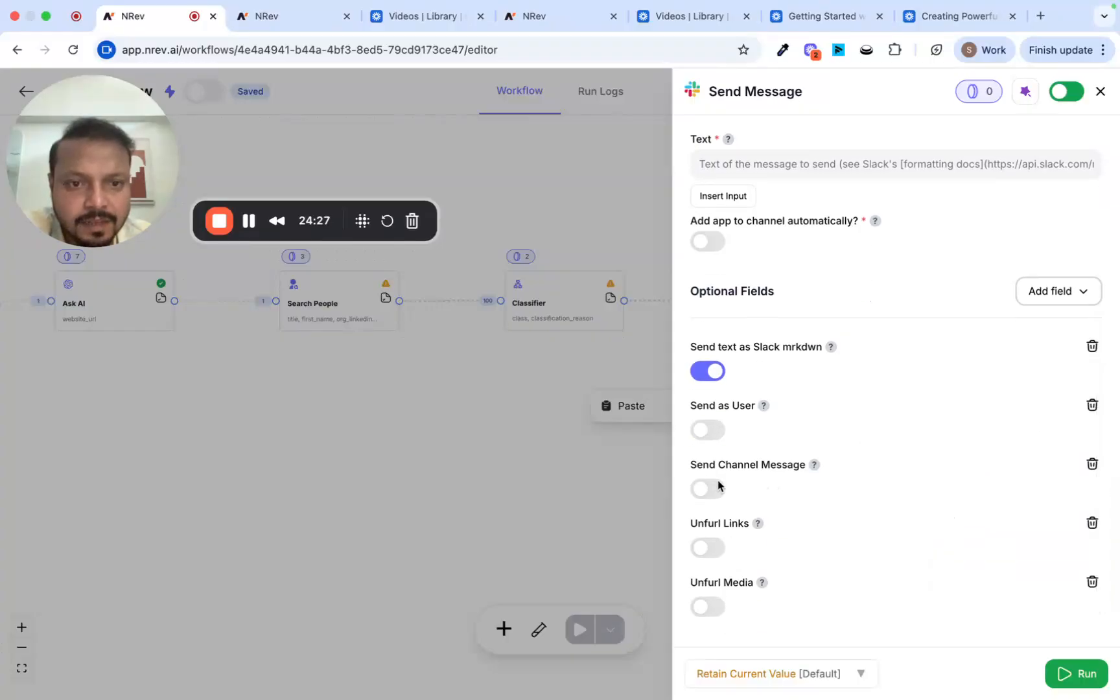
Step: Add the optional Reply to Thread field to the Send Message step and enable it
click(1050, 306)
scroll(1008, 450, down, 1)
scroll(1007, 450, up, 1)
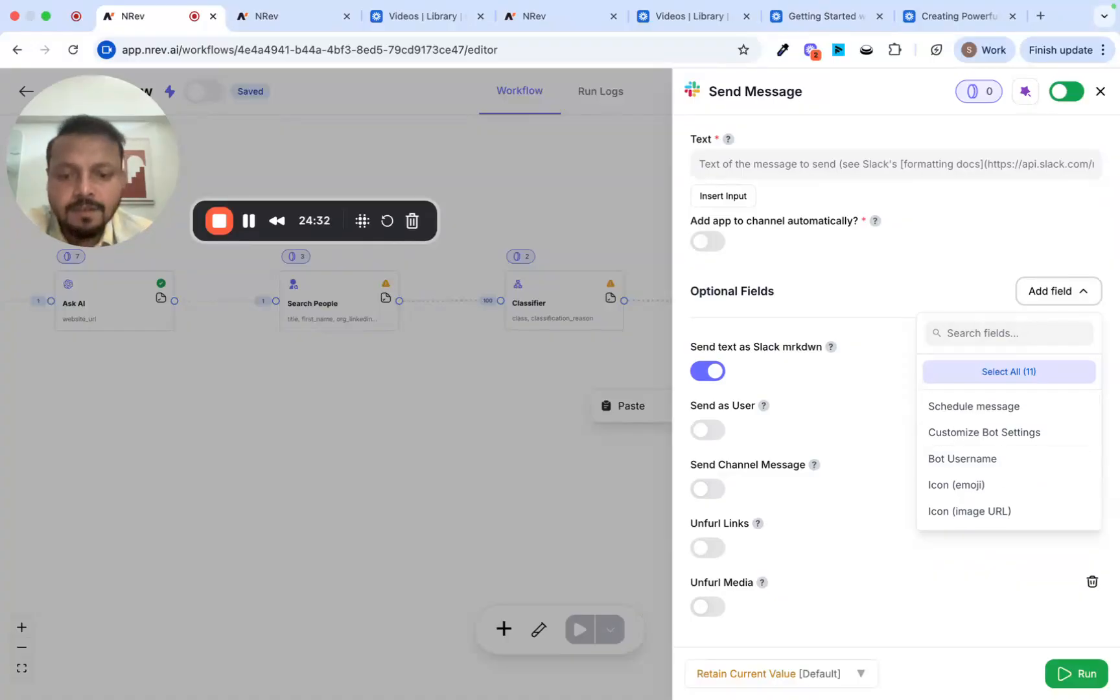
text(thread)
click(975, 370)
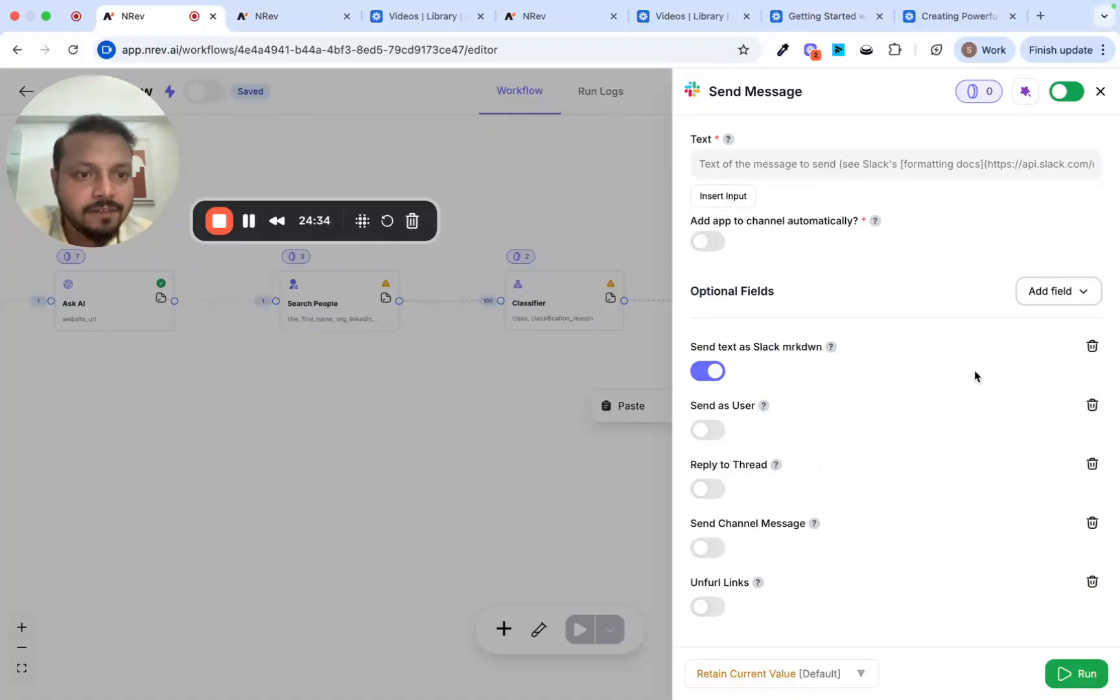
scroll(798, 478, down, 2)
click(705, 435)
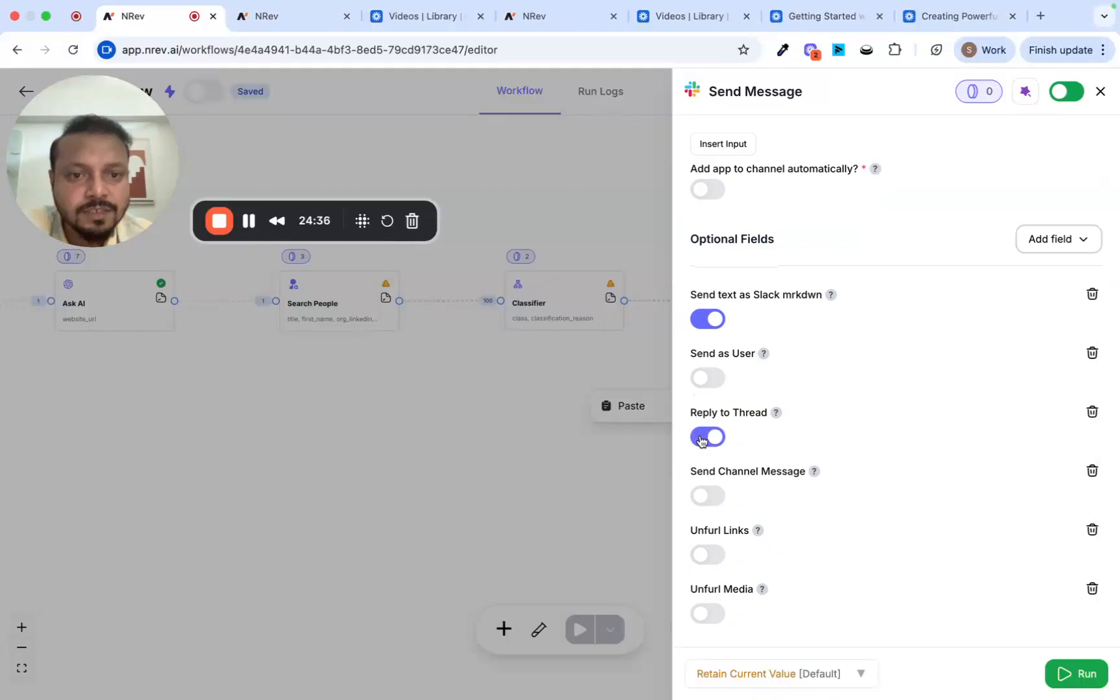
scroll(775, 521, down, 1)
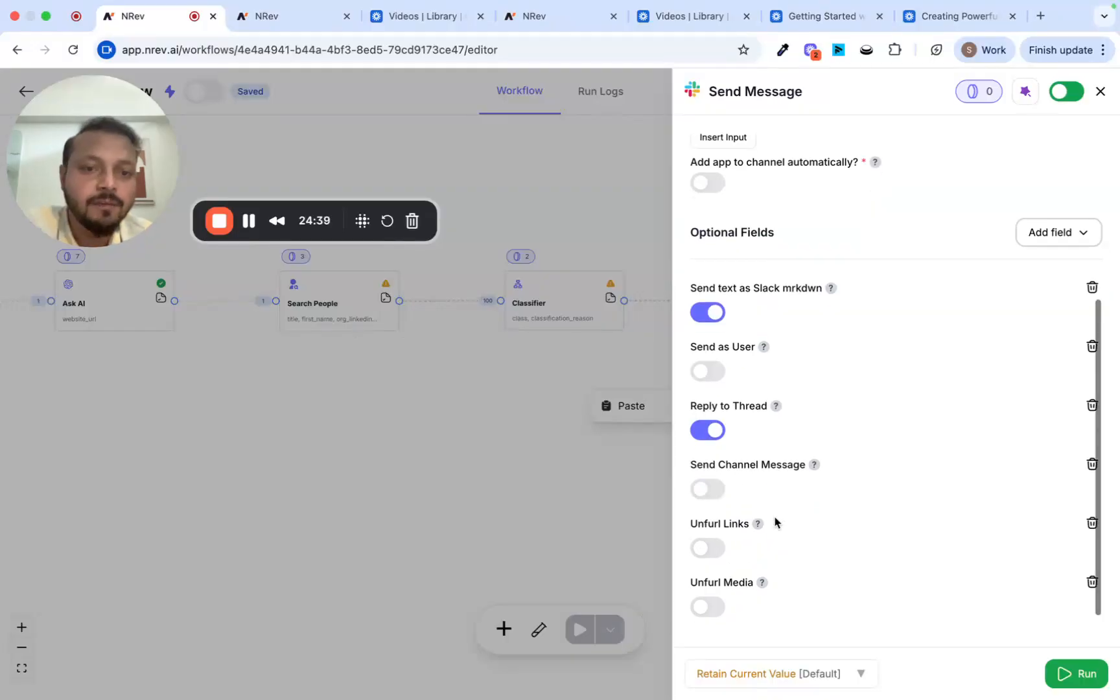
scroll(775, 521, up, 1)
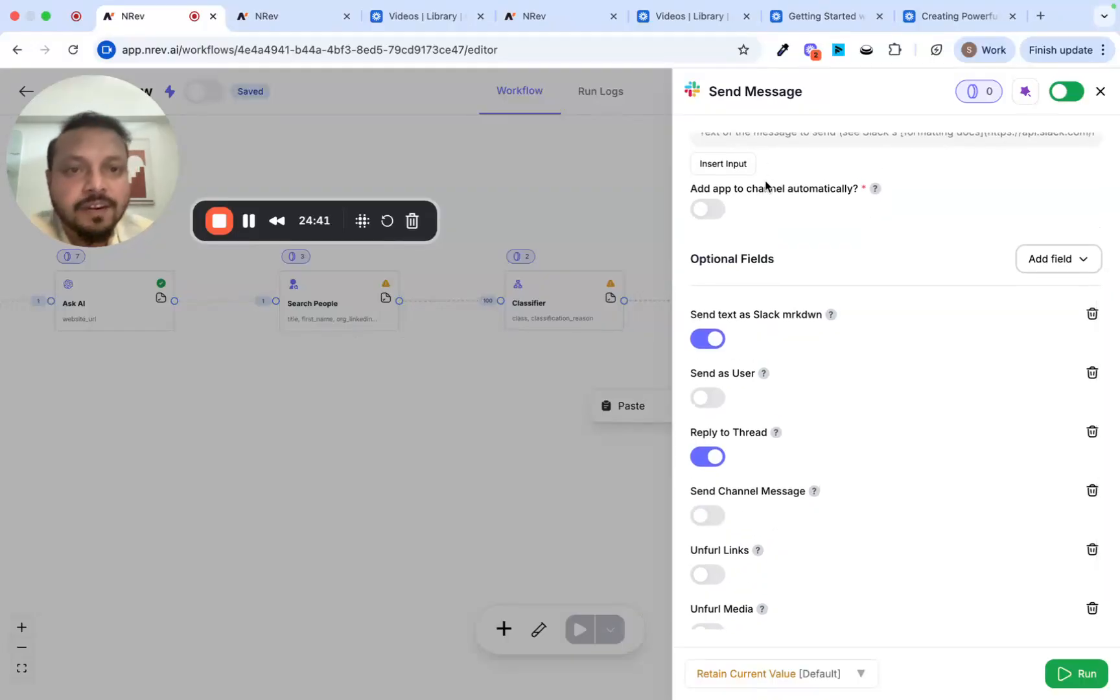
scroll(766, 188, up, 2)
scroll(779, 225, down, 2)
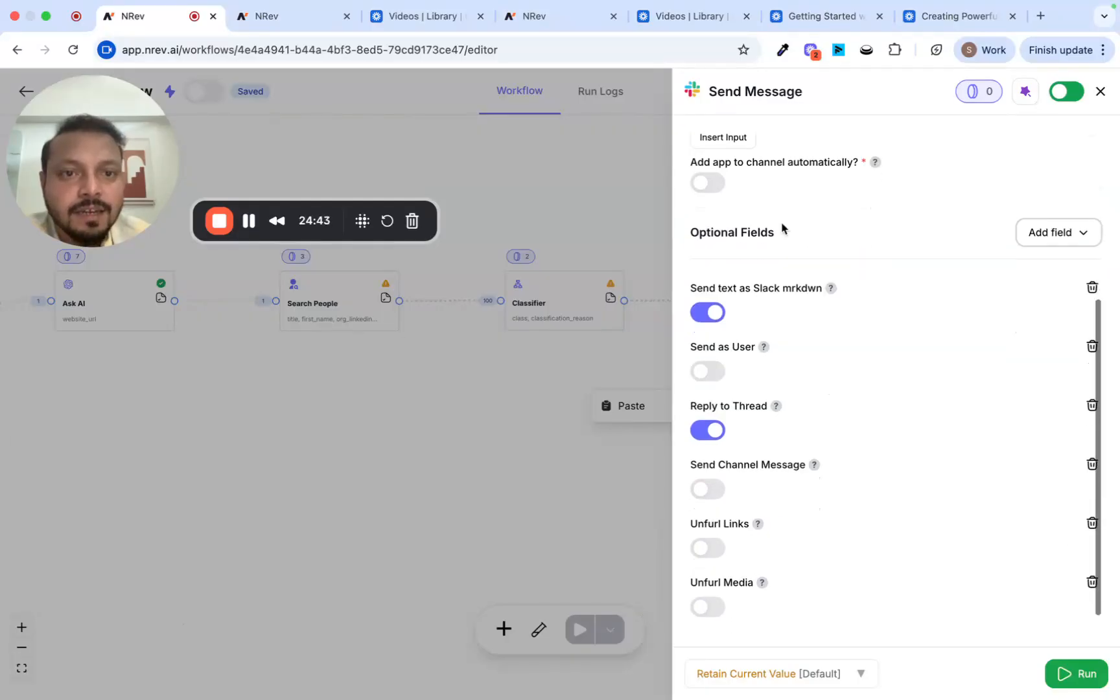
Step: Save and reopen the Send Message settings, and switch Reply to Thread off and back on
click(534, 412)
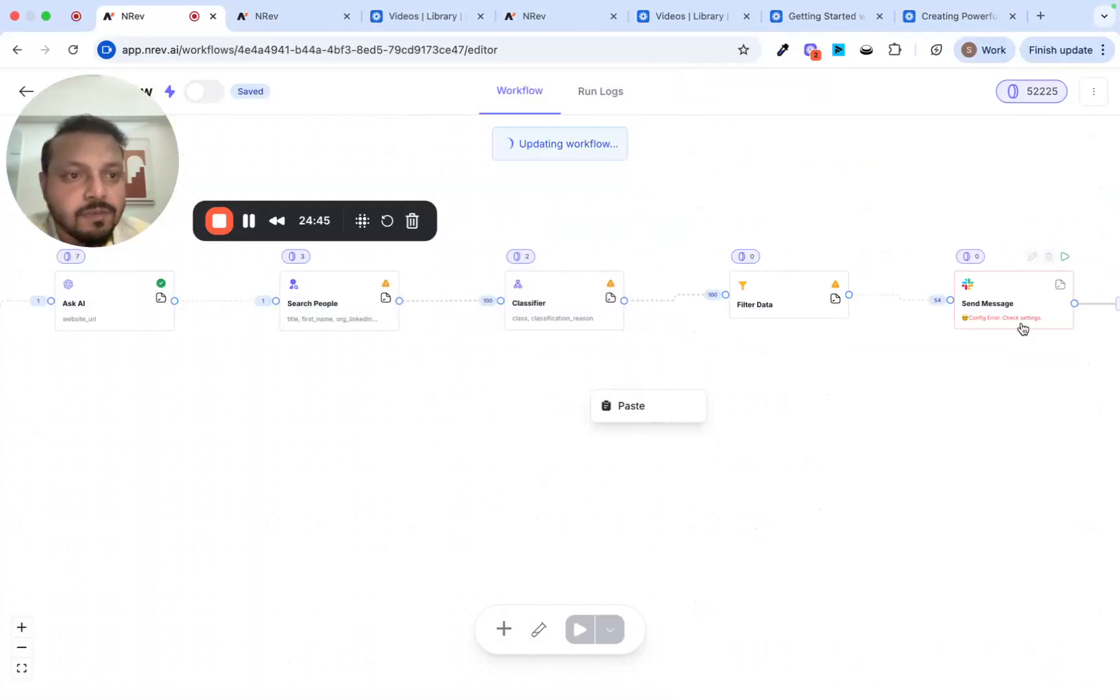
click(1002, 296)
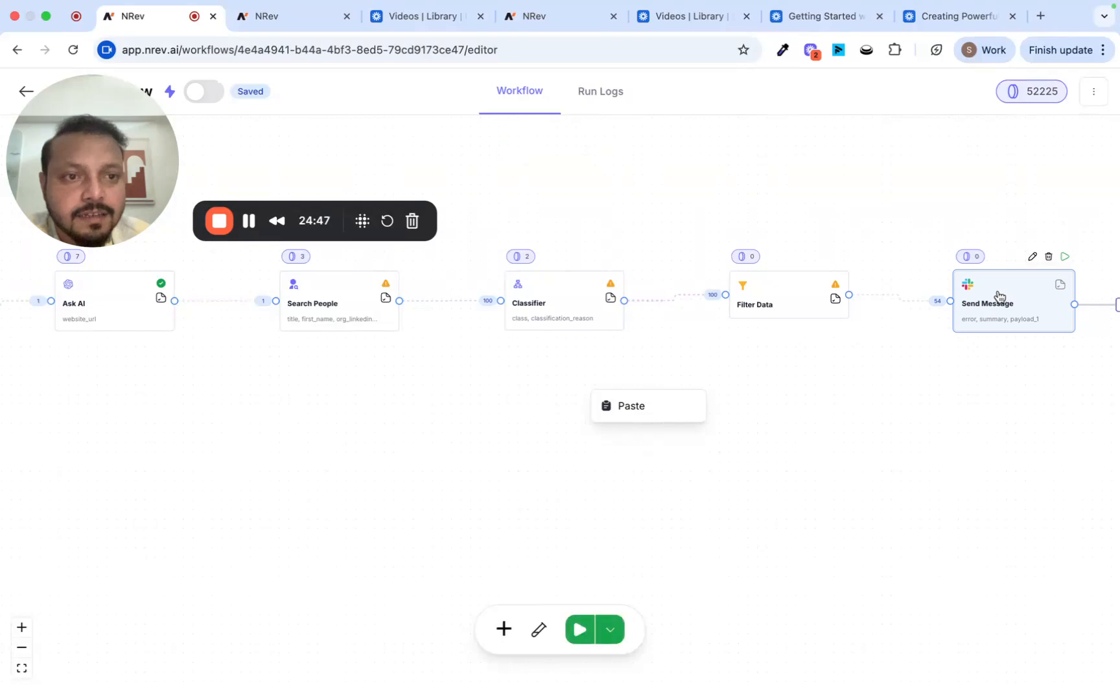
scroll(795, 470, down, 5)
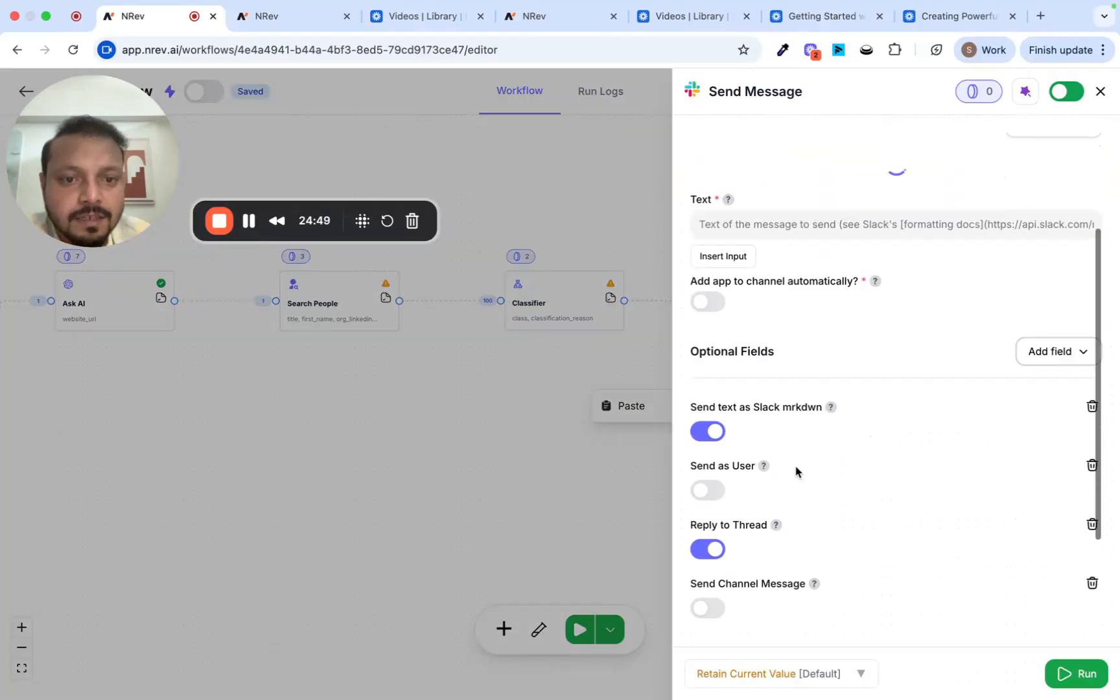
scroll(716, 438, up, 5)
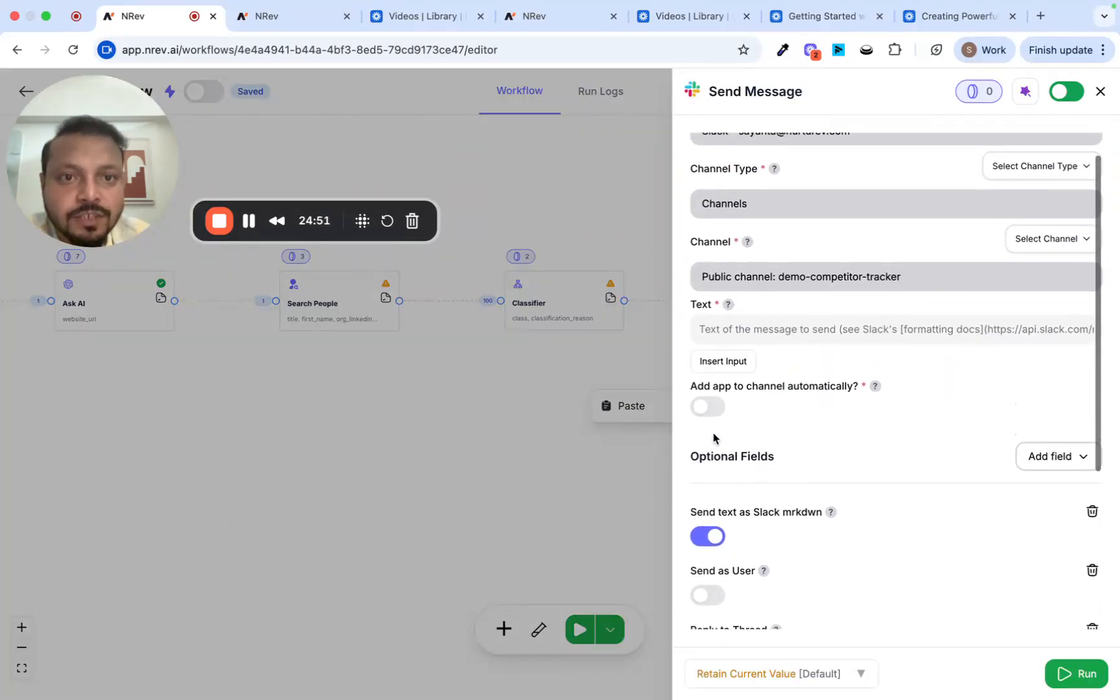
scroll(714, 439, down, 1)
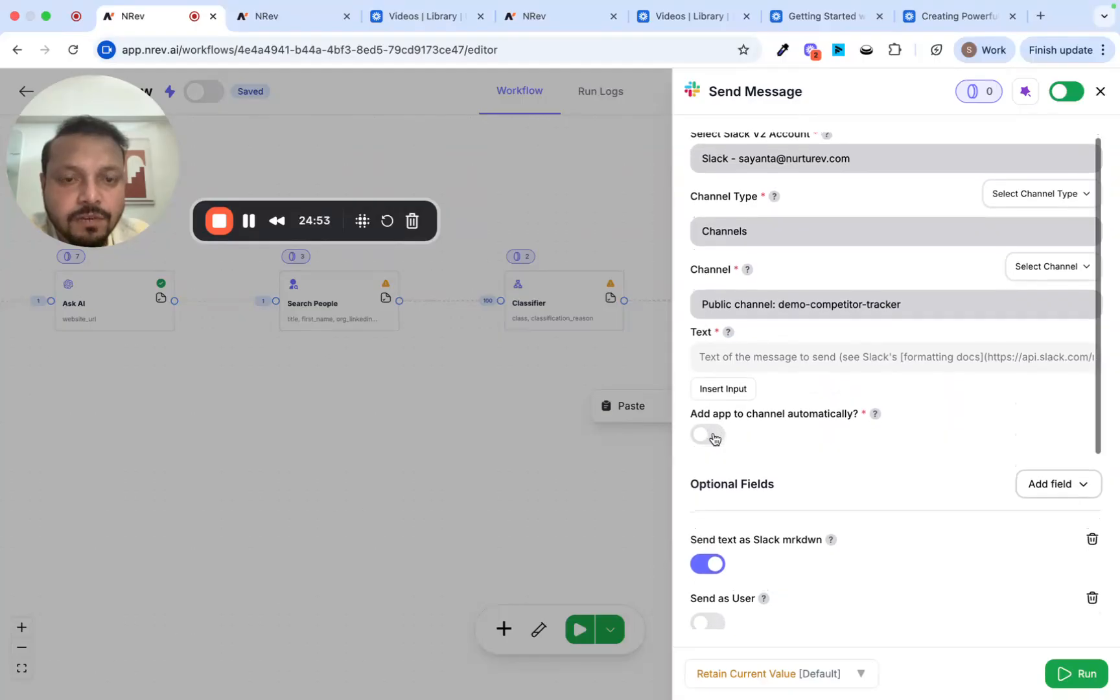
scroll(730, 465, down, 3)
click(700, 433)
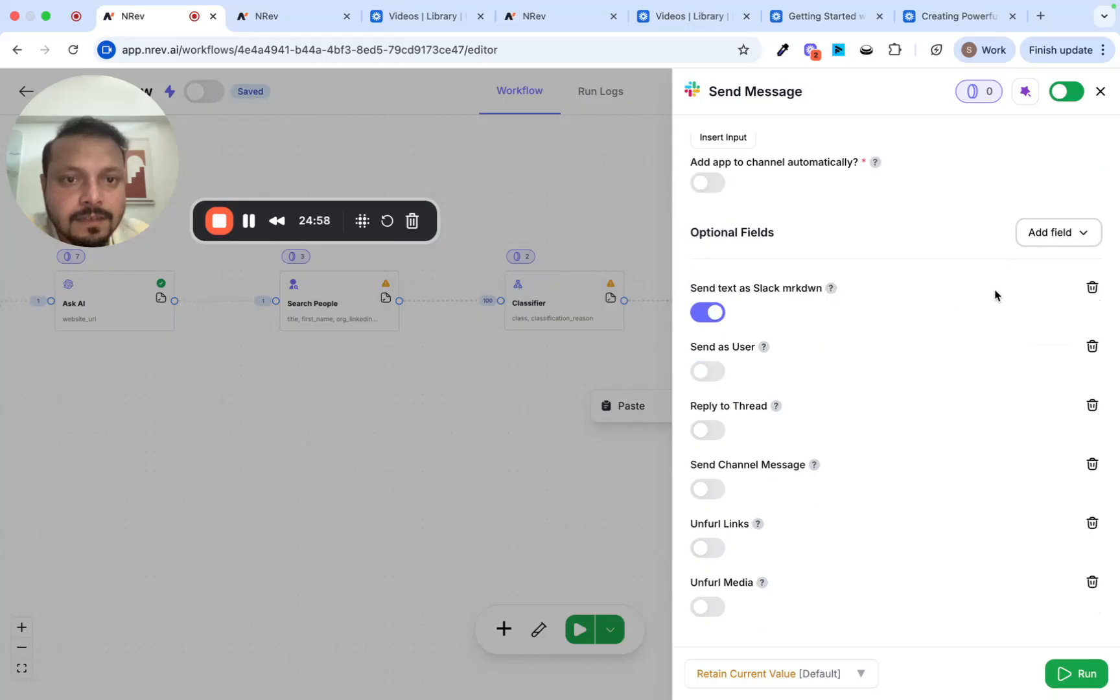
click(713, 430)
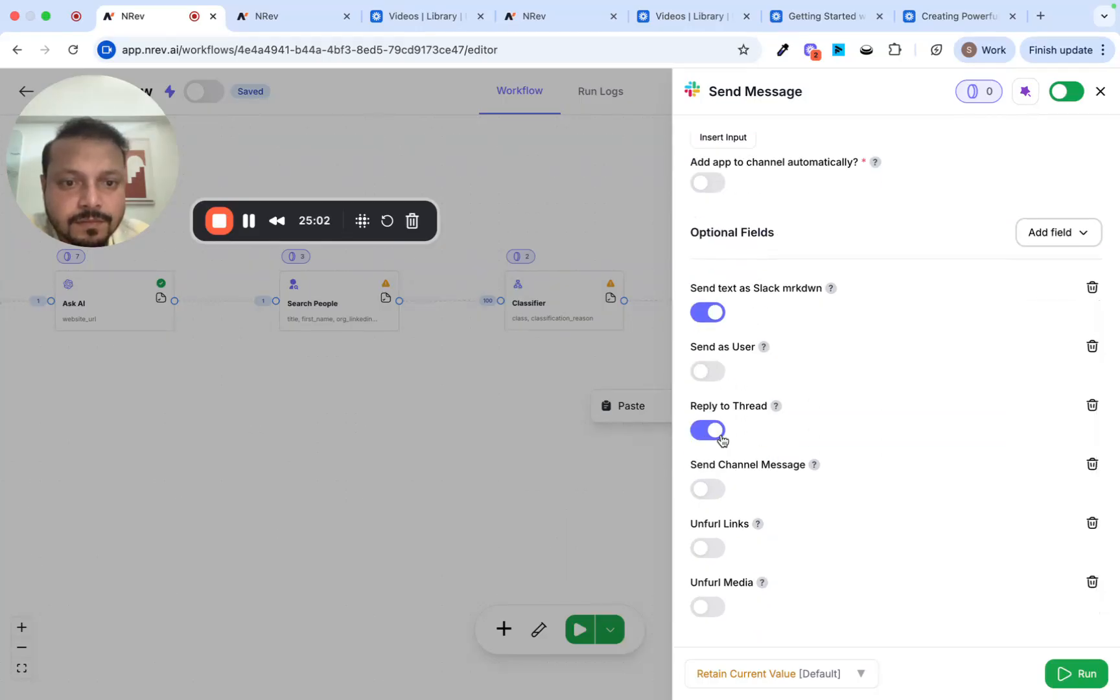
Step: Insert the title column from the people search into the Send Message step's text
scroll(709, 447, up, 5)
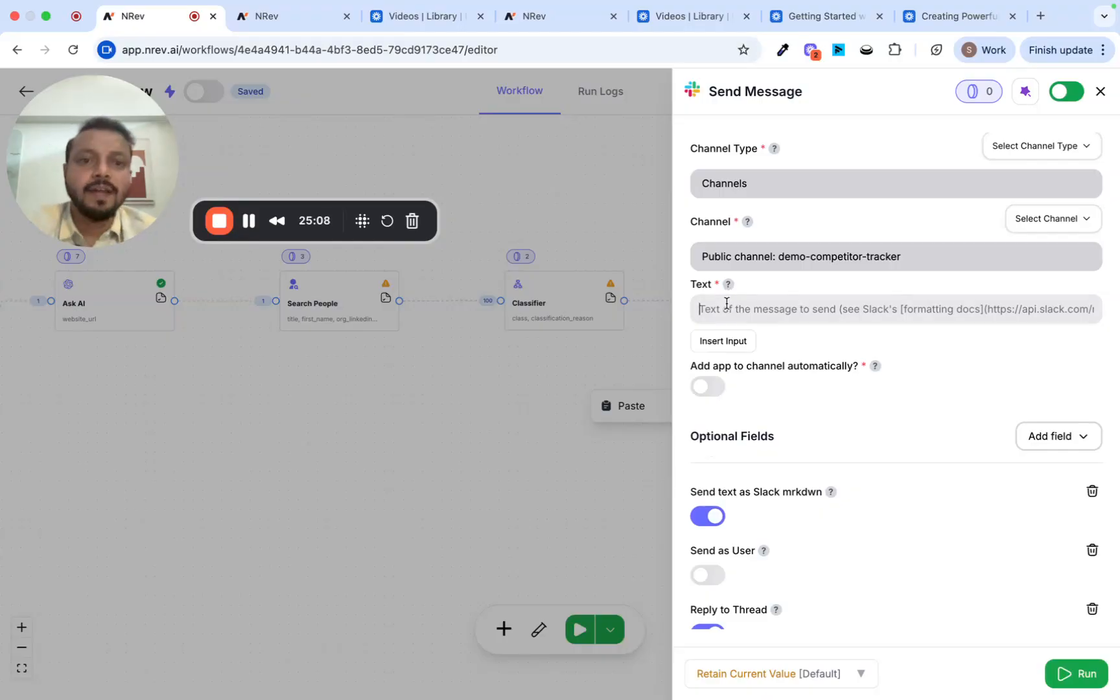
click(724, 341)
scroll(768, 453, down, 2)
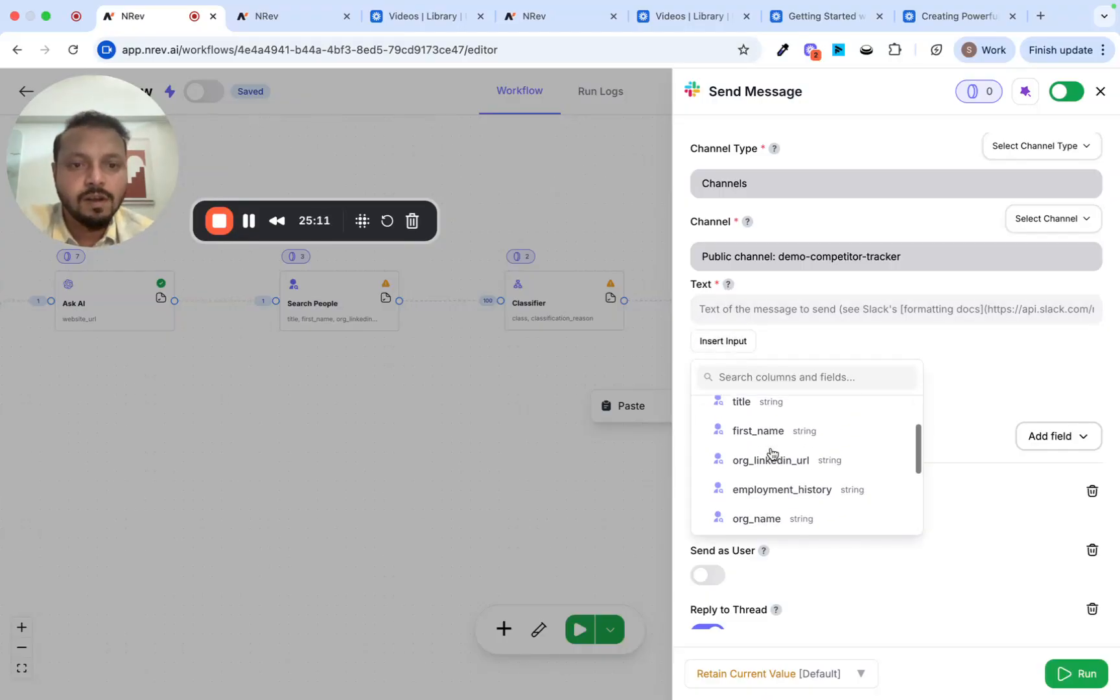
click(763, 401)
scroll(765, 414, down, 1)
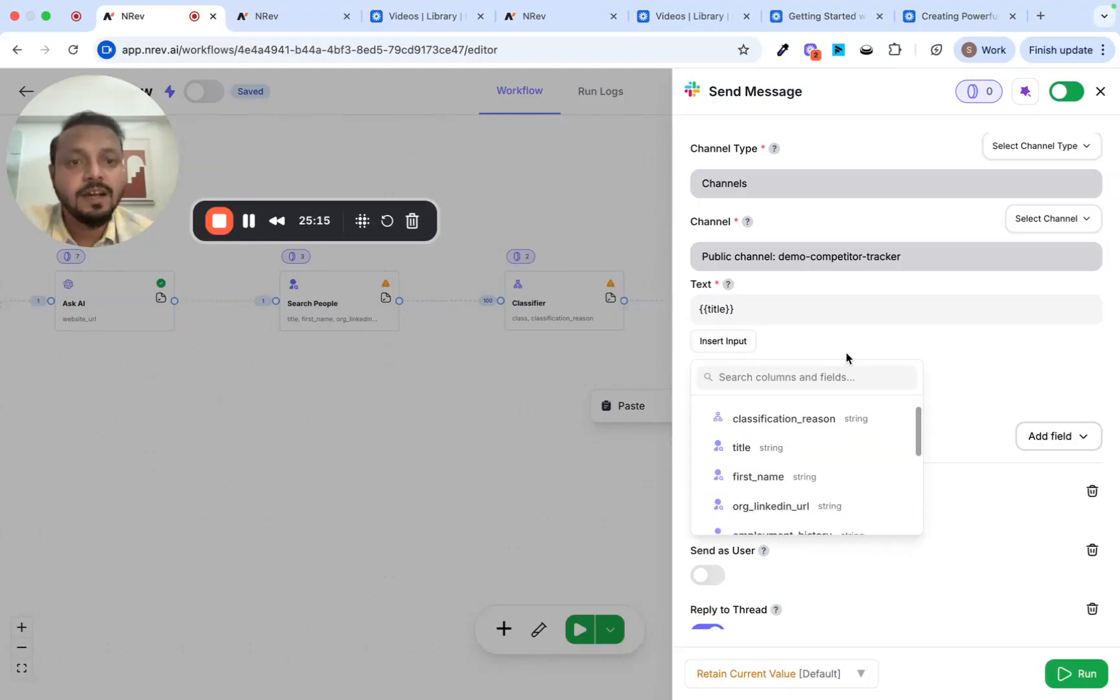
click(845, 354)
Step: Put the label "Title: " in front of the title variable in the message text
click(754, 306)
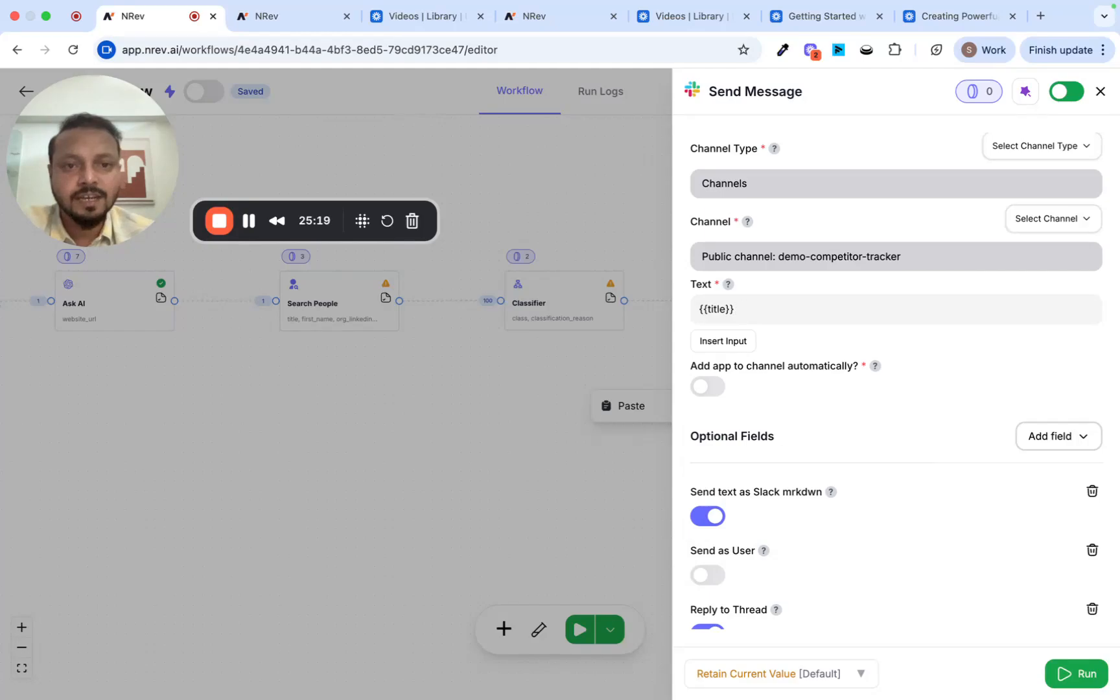
text(TitleL:)
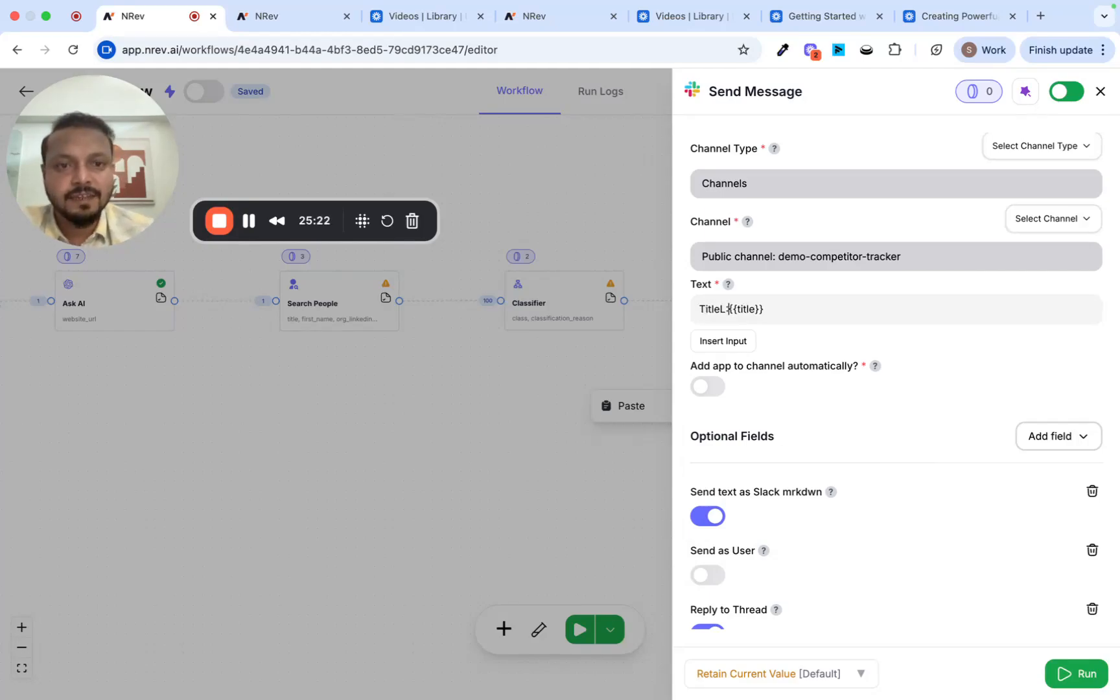
key(BackSpace)
key(BackSpace)
text(L)
key(BackSpace)
text(:)
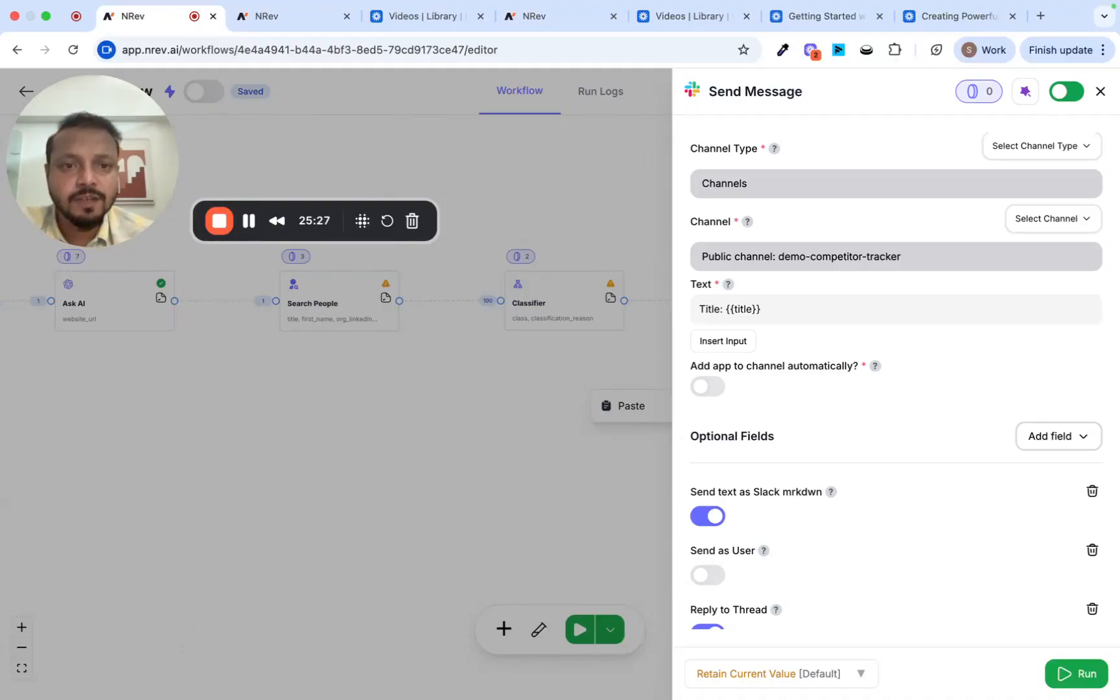
Step: Add "Name: " with the name column variable ahead of the title part of the message text
click(790, 313)
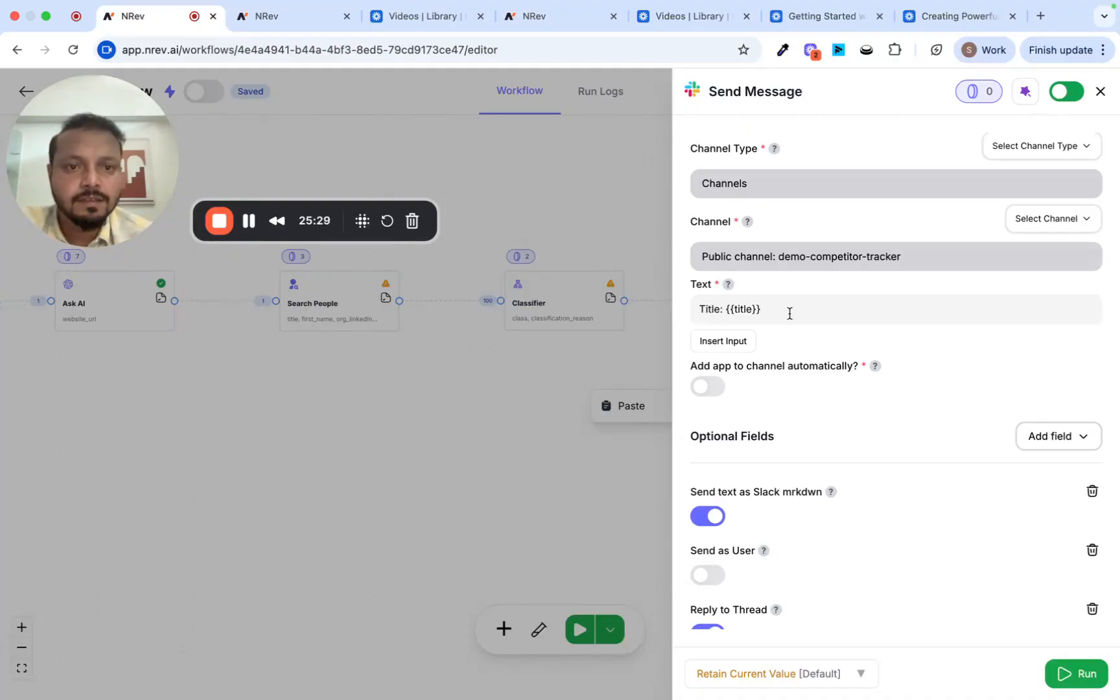
text(Name: )
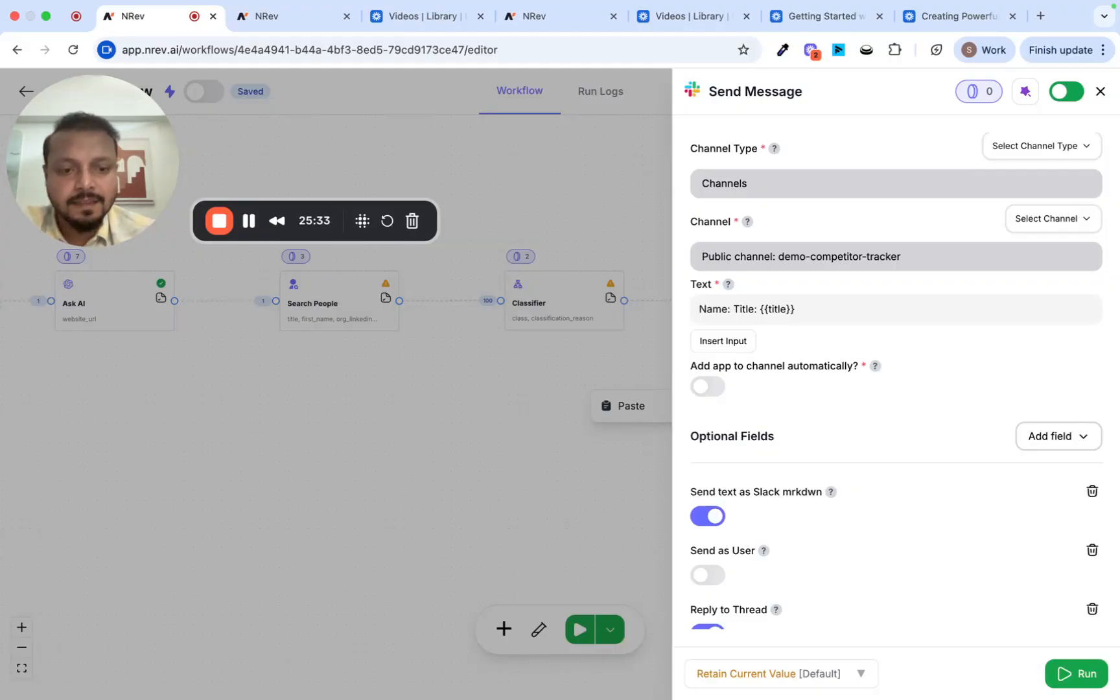
text(@)
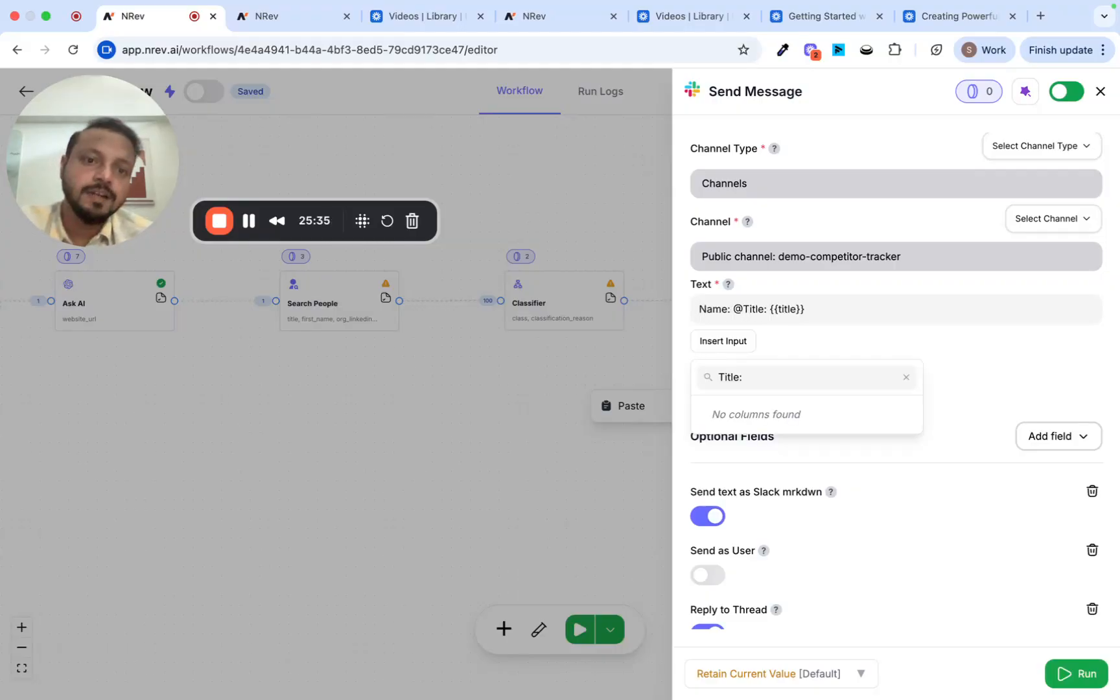
click(749, 376)
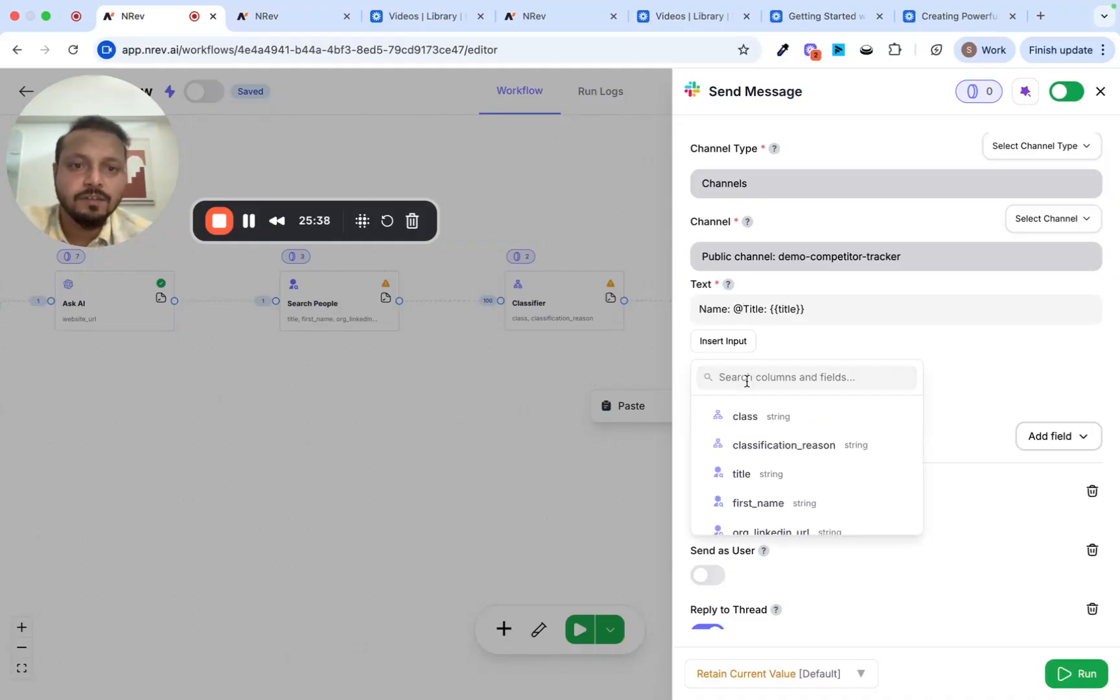
scroll(775, 470, down, 5)
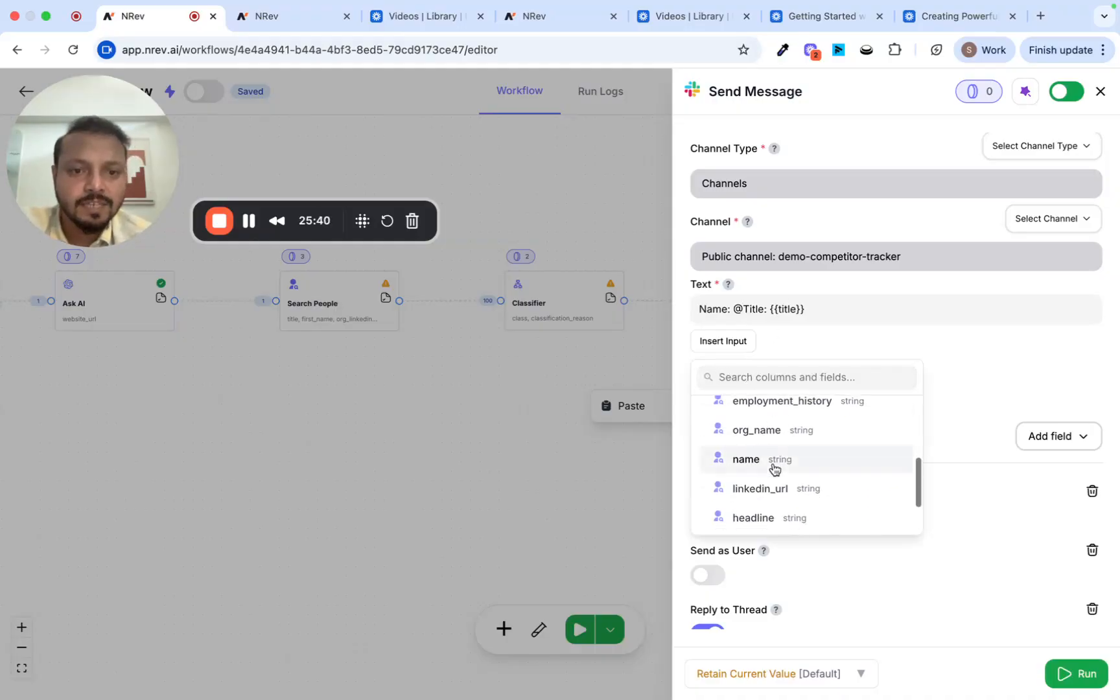
click(775, 467)
text(Title:)
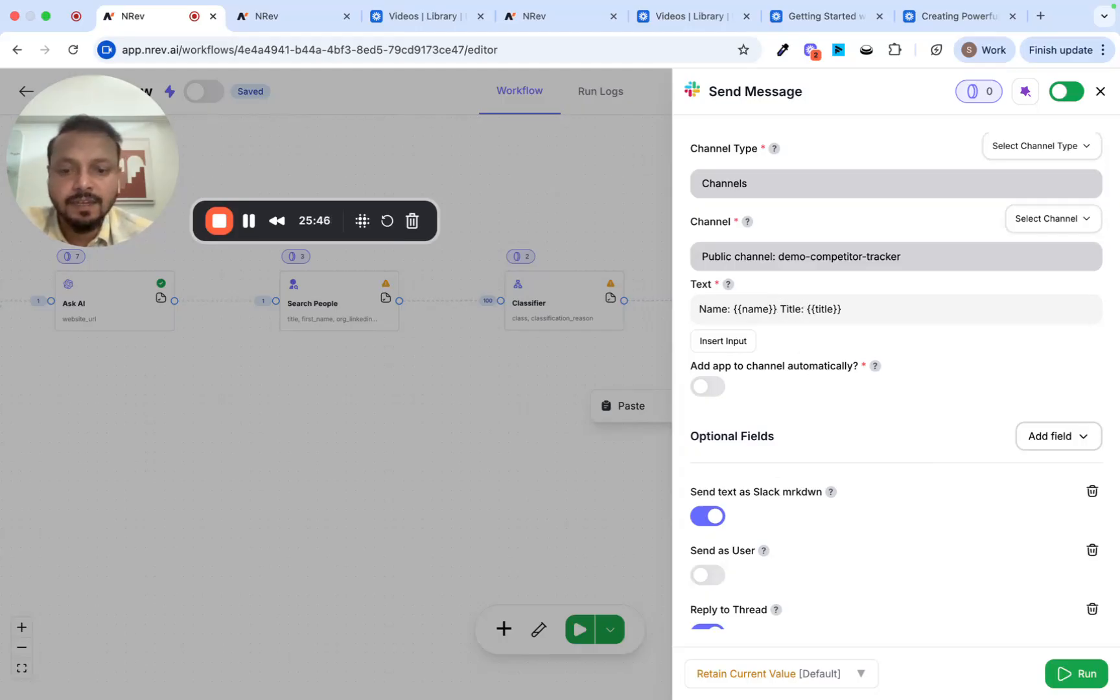
Step: Append "Linkedin URL: " followed by the person's linkedin_url column variable to the message text
text(Head)
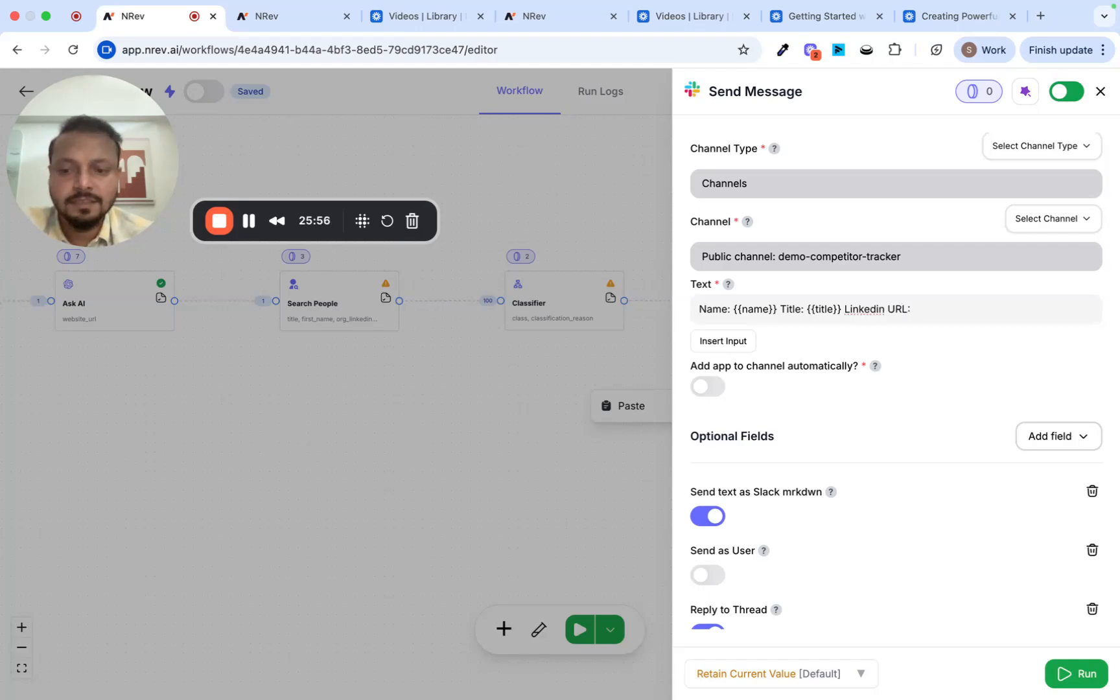
text(@linkedin)
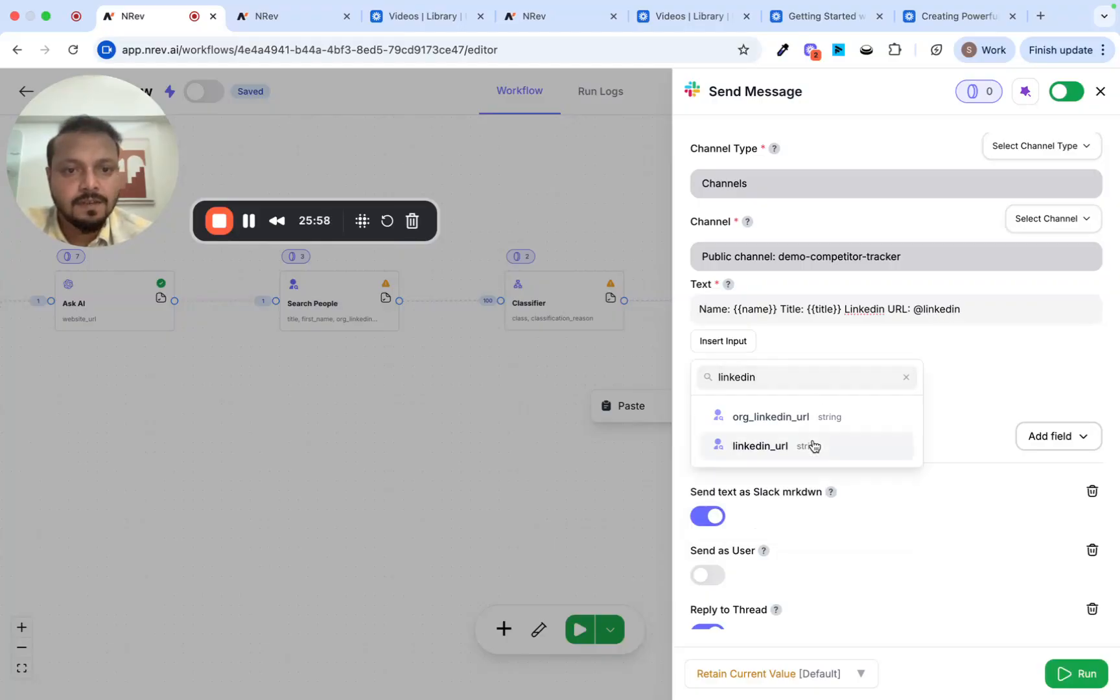
click(812, 445)
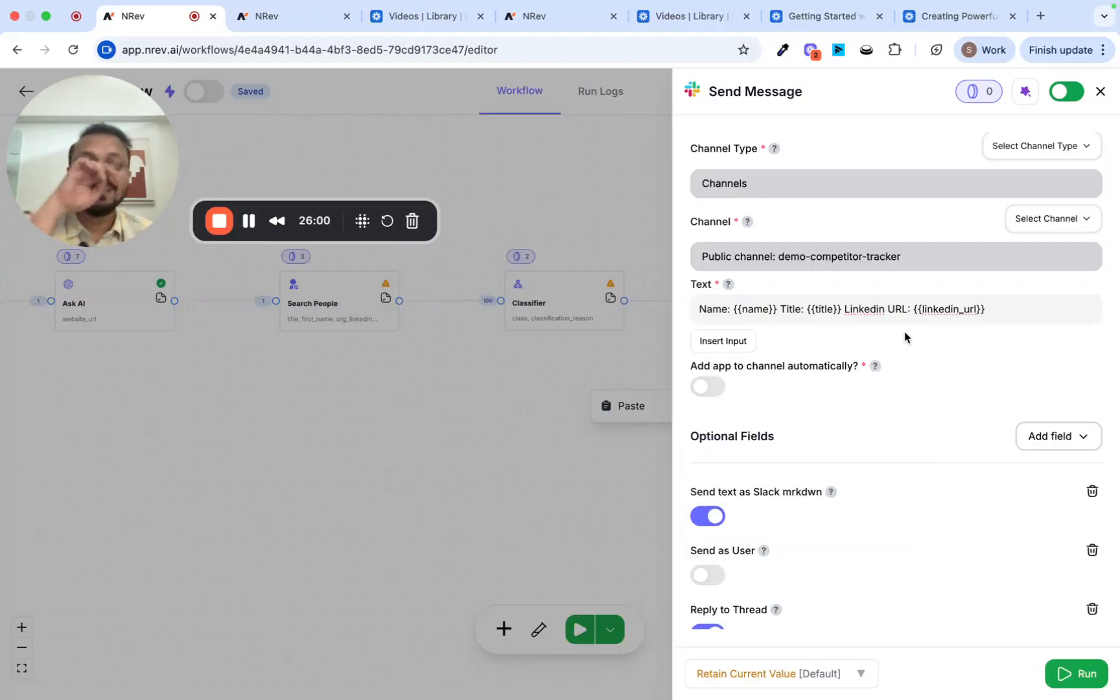
Step: Check the Reply to Thread option and the example reply thread in Slack, and save and close the Send Message settings
scroll(905, 337, down, 5)
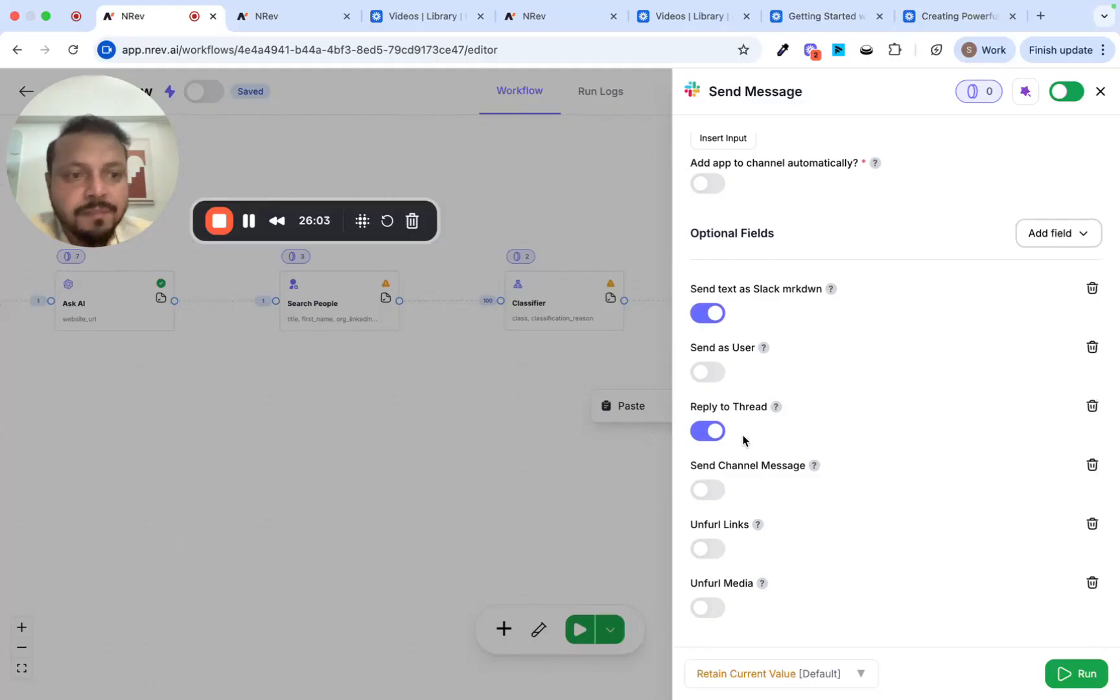
mouse_move(775, 406)
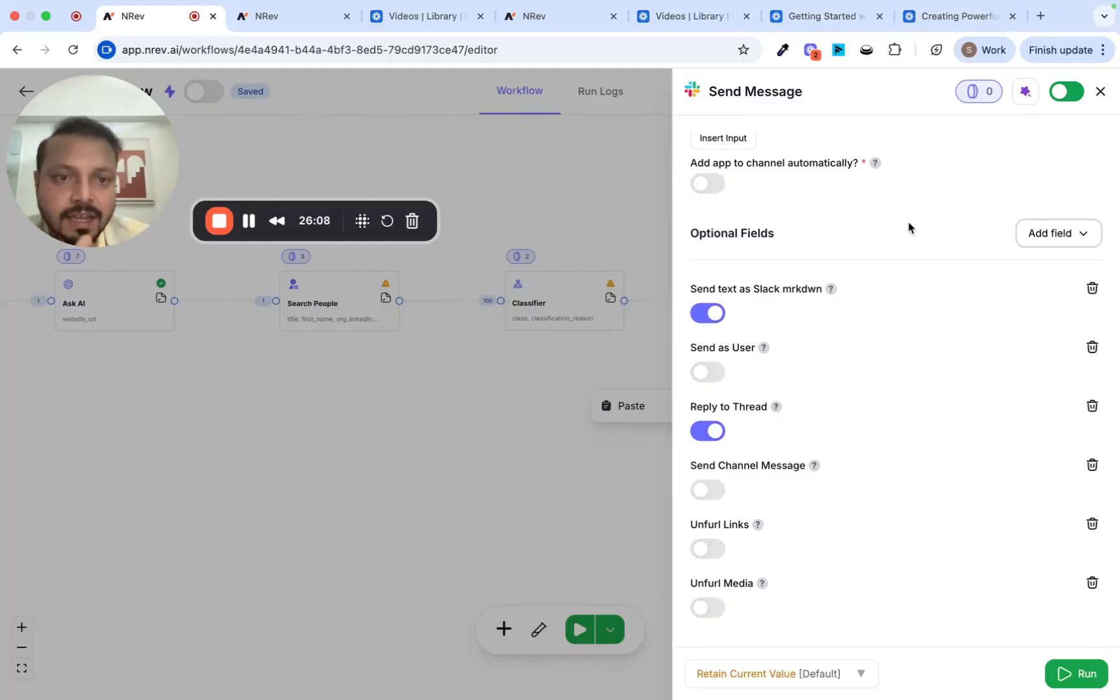
scroll(908, 228, up, 6)
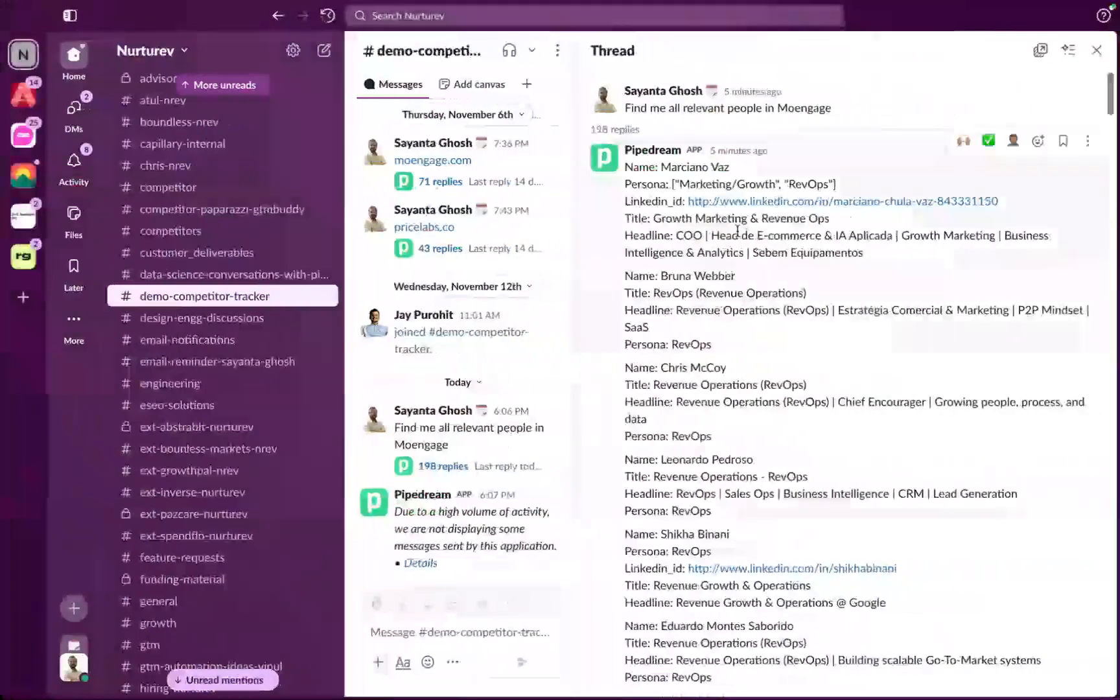
scroll(664, 360, down, 3)
scroll(675, 464, up, 3)
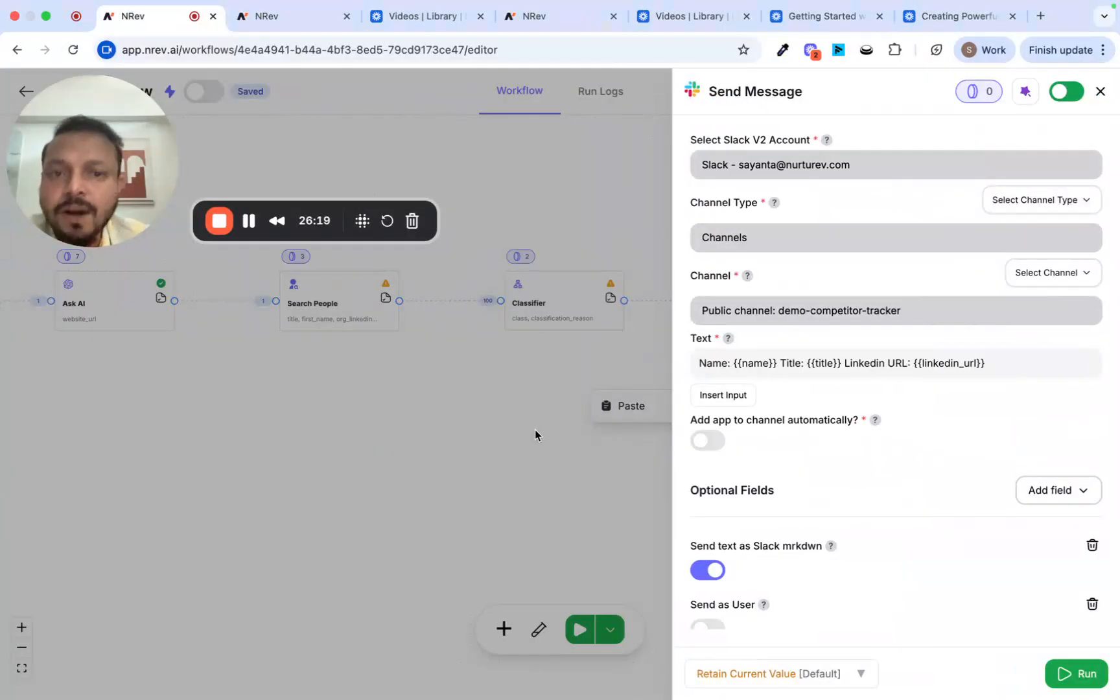
click(535, 429)
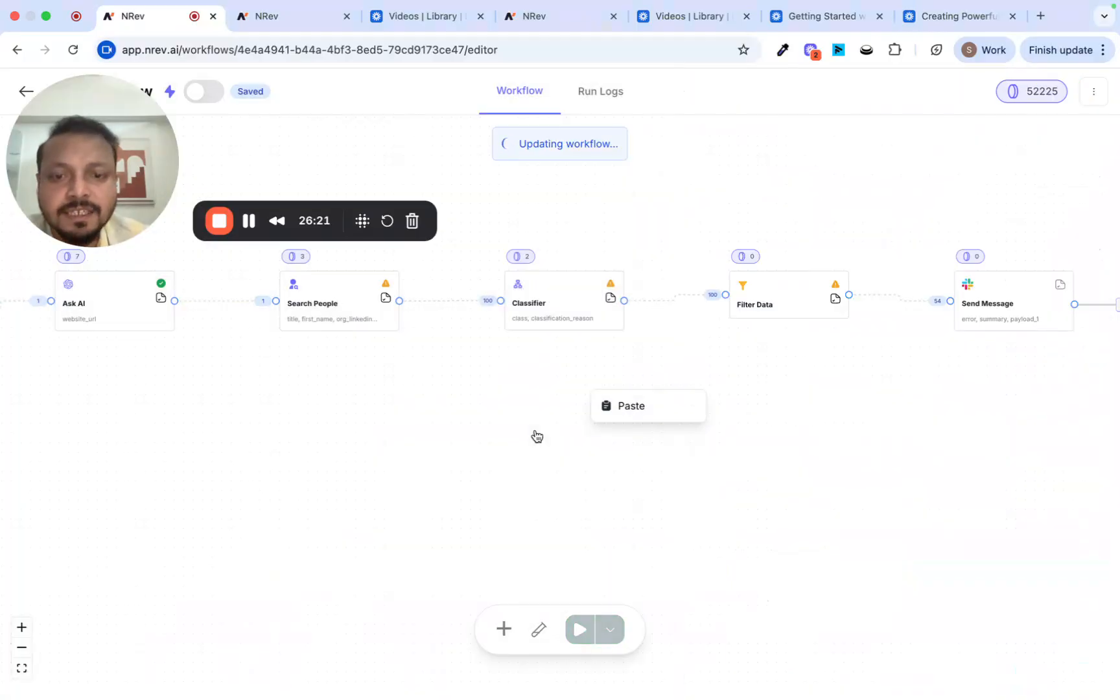